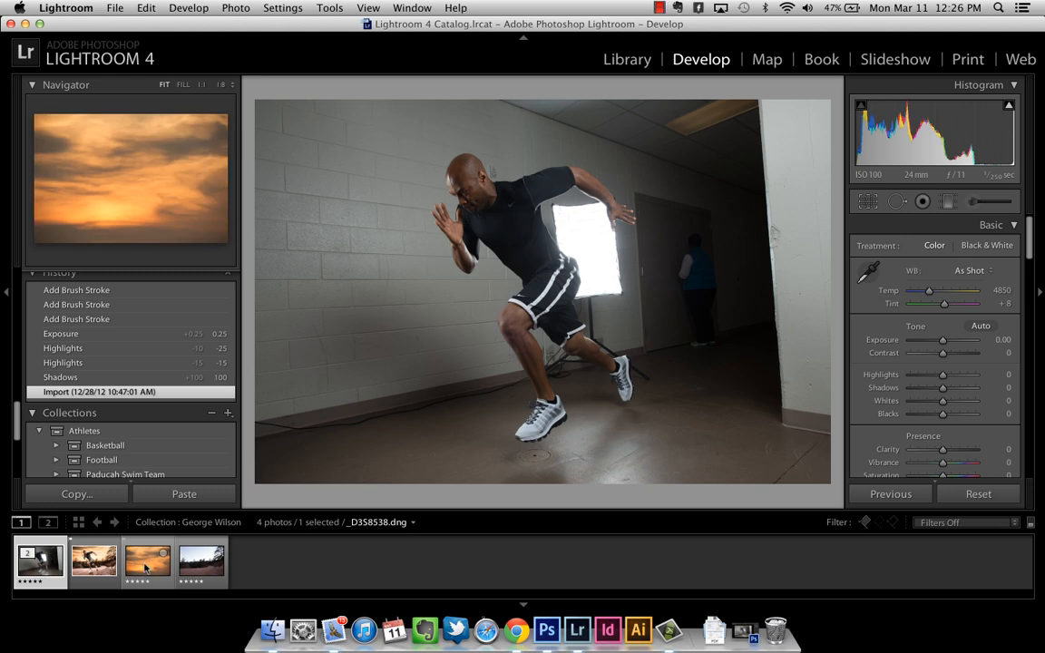
Step: Open the dirt-road landscape photo DSC_1283.dng, set Shadows to +100, and compare it with the unedited version
left_click(201, 569)
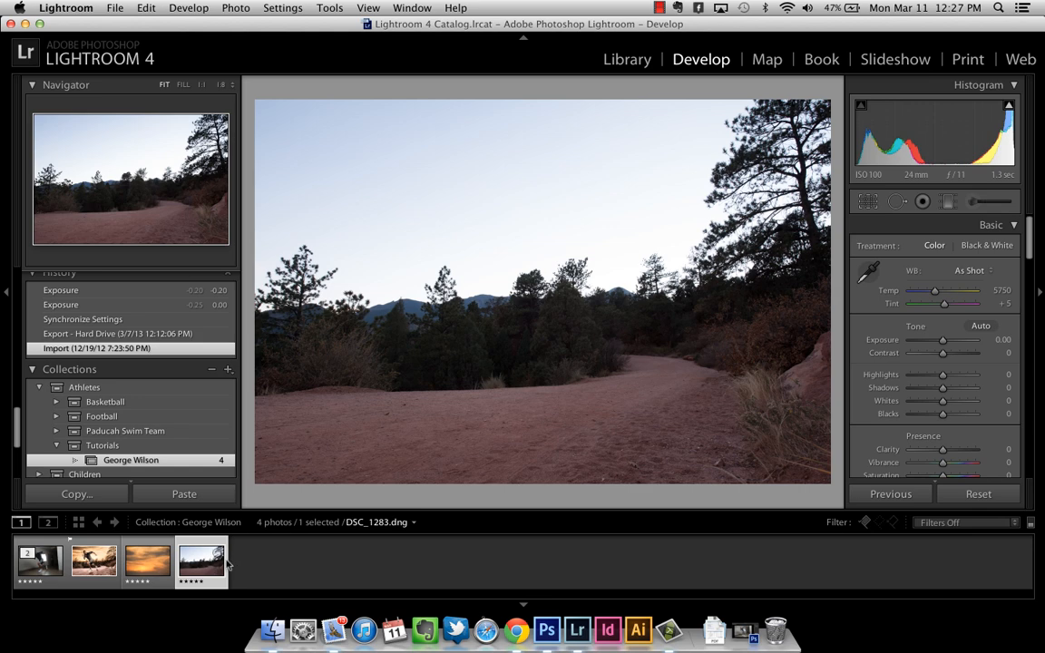
left_click(143, 569)
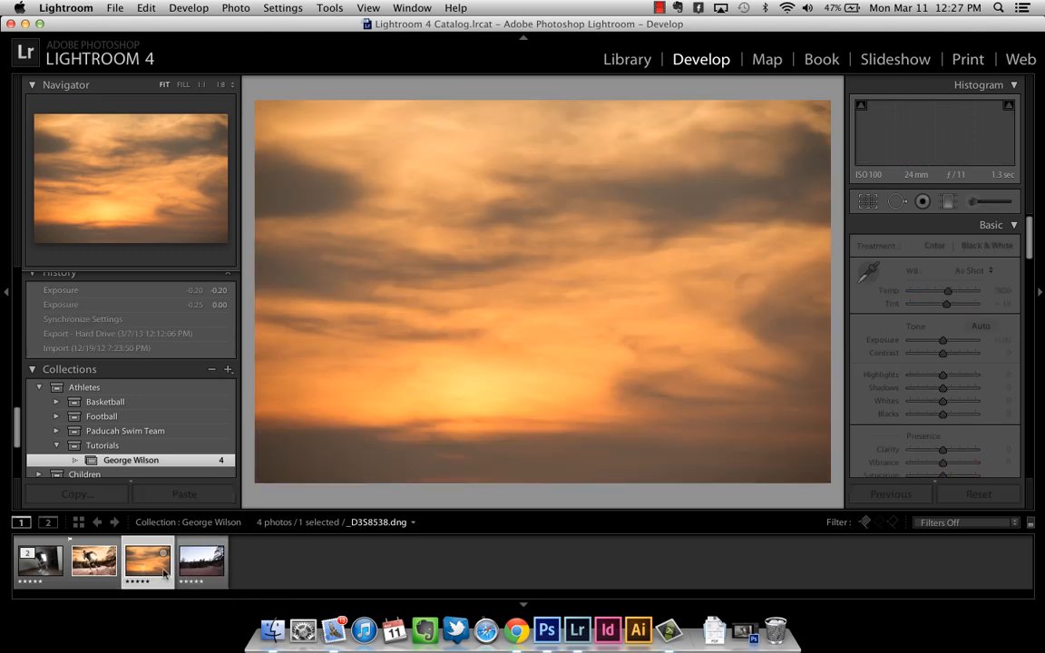
left_click(197, 576)
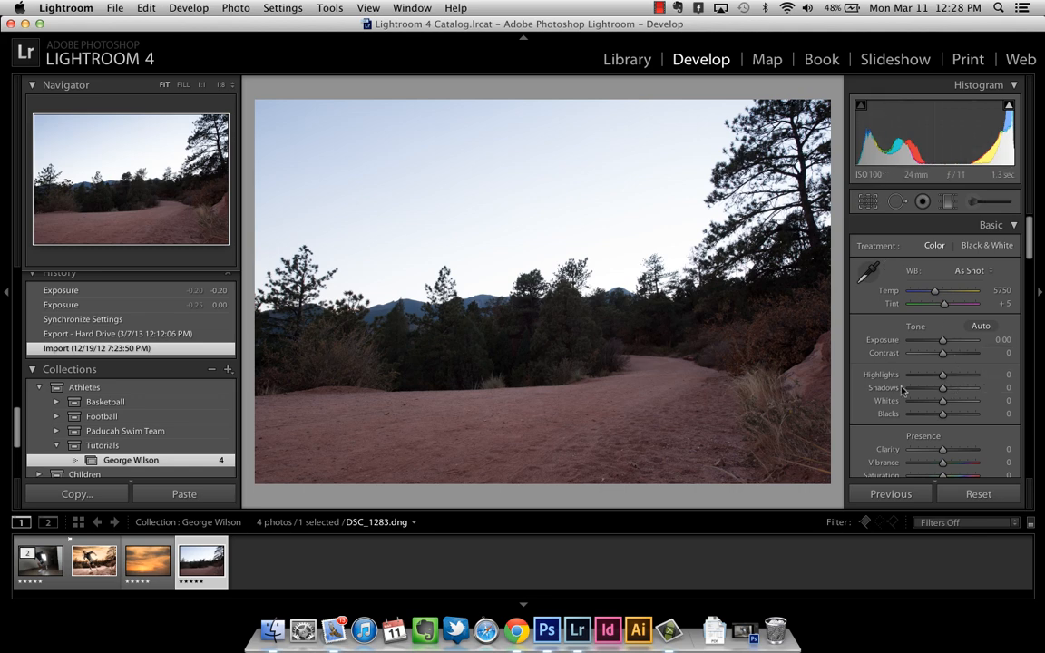
left_click_drag(943, 388, 980, 389)
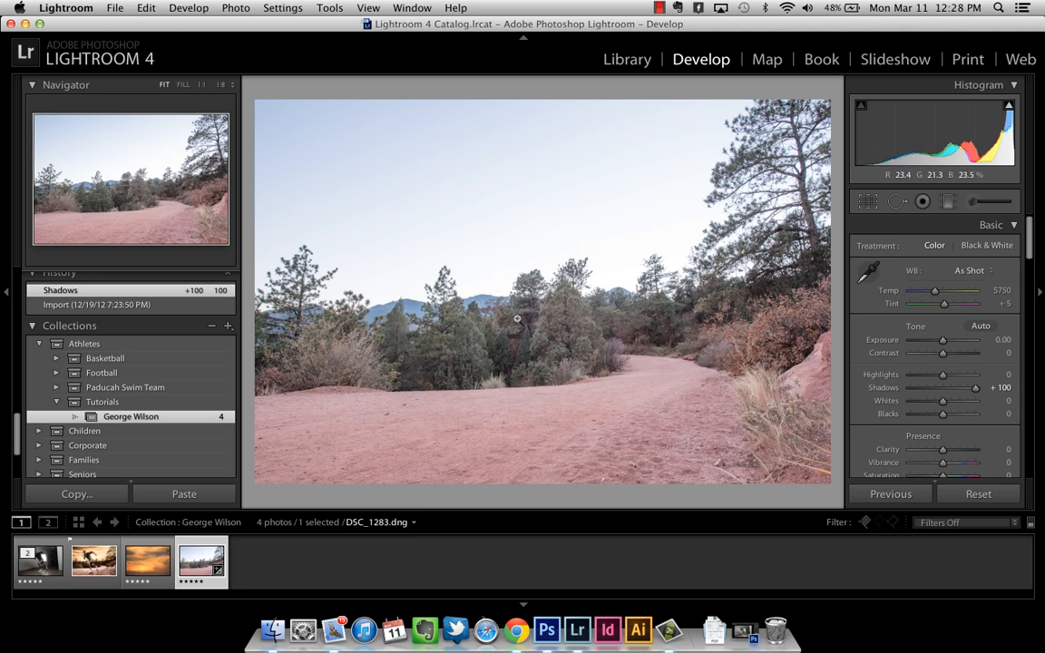
key("super+z")
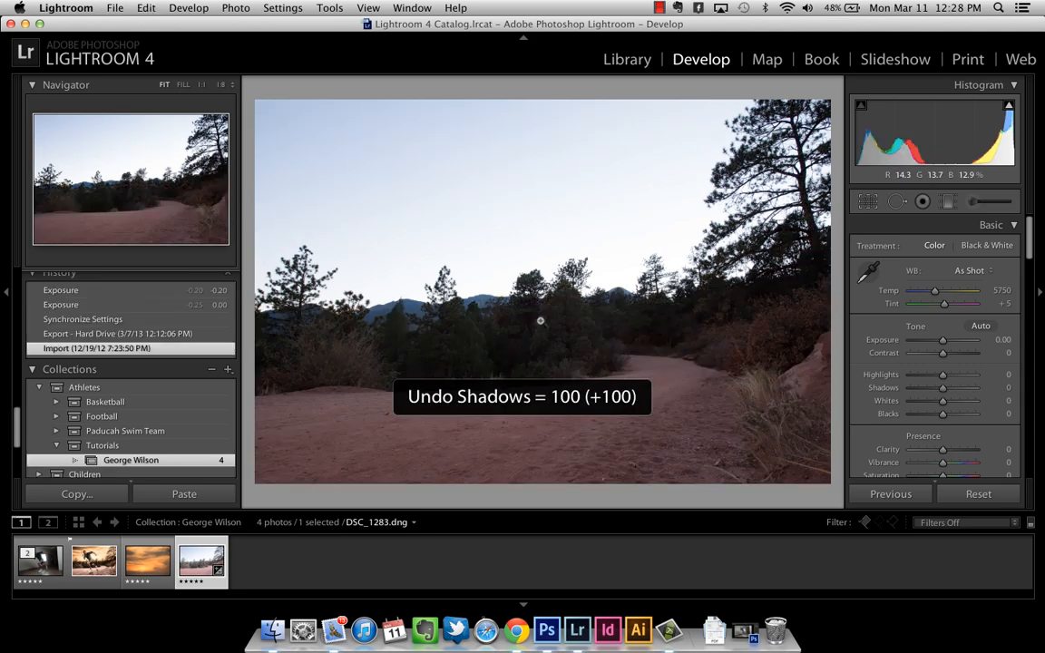
key("super+shift+z")
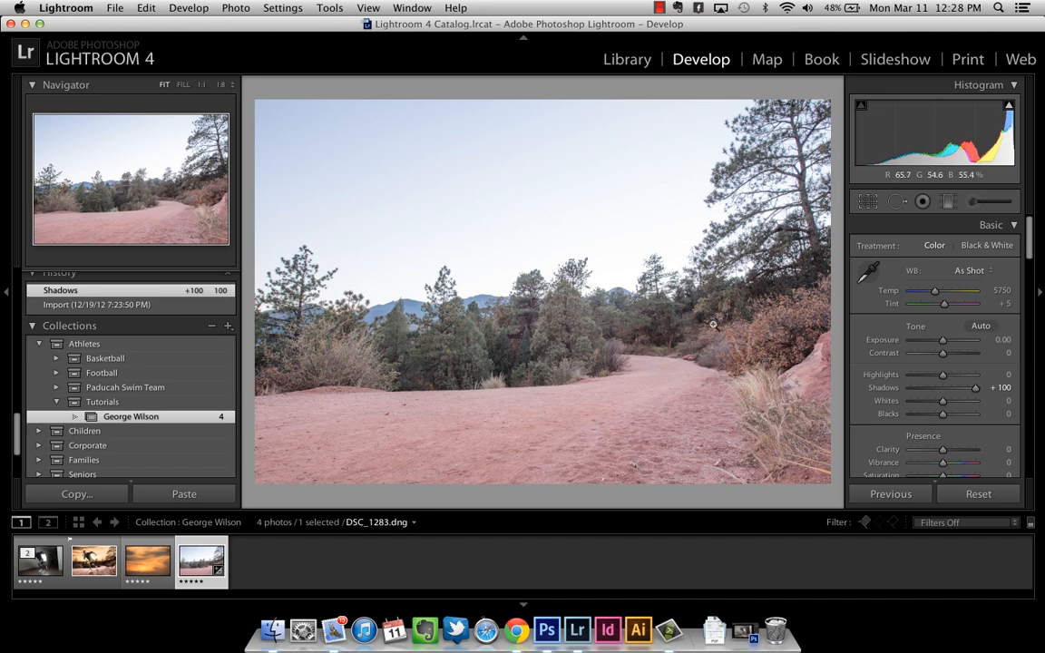
Step: Examine the detail in the brightened trees across the middle of the landscape at 1:1 magnification
left_click(459, 332)
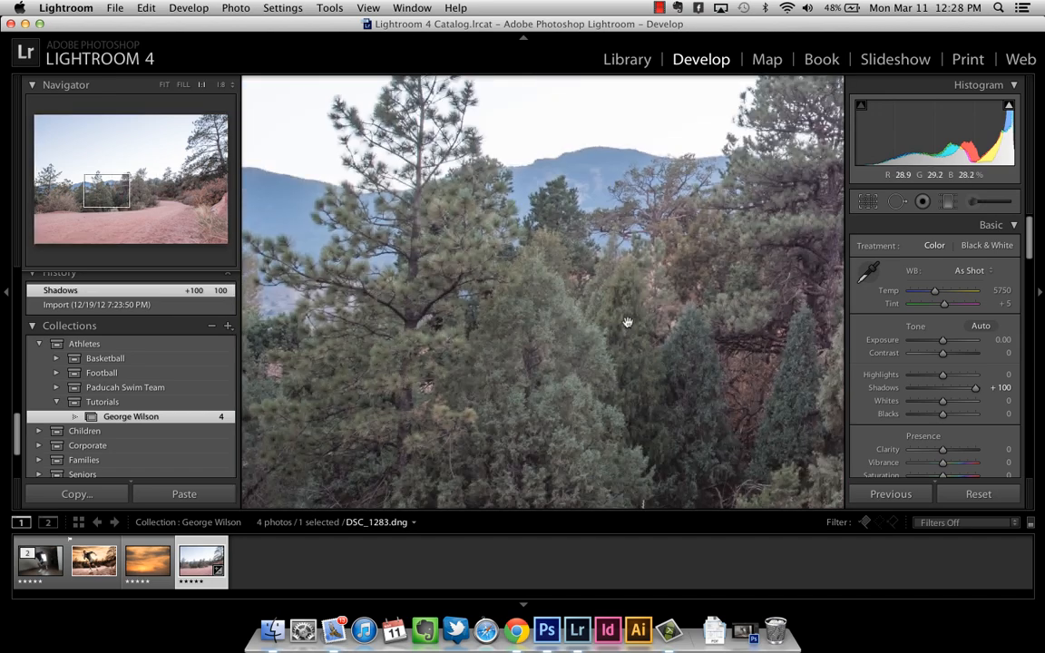
left_click_drag(632, 366, 602, 289)
left_click_drag(638, 379, 563, 387)
left_click_drag(674, 312, 575, 334)
left_click_drag(694, 341, 568, 327)
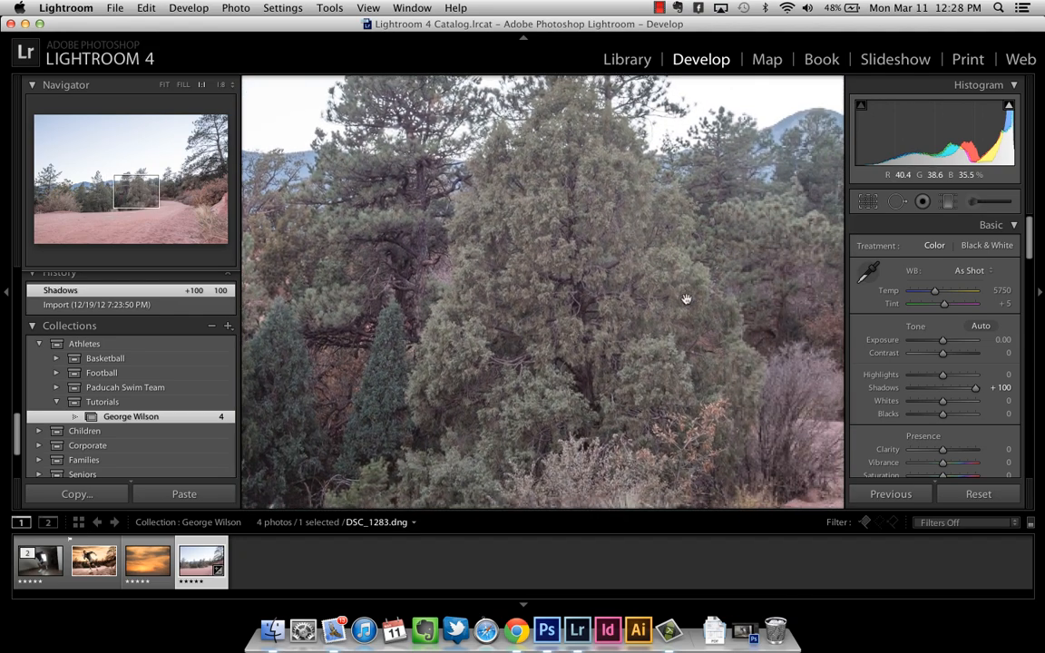
left_click_drag(687, 300, 567, 340)
left_click_drag(704, 329, 612, 322)
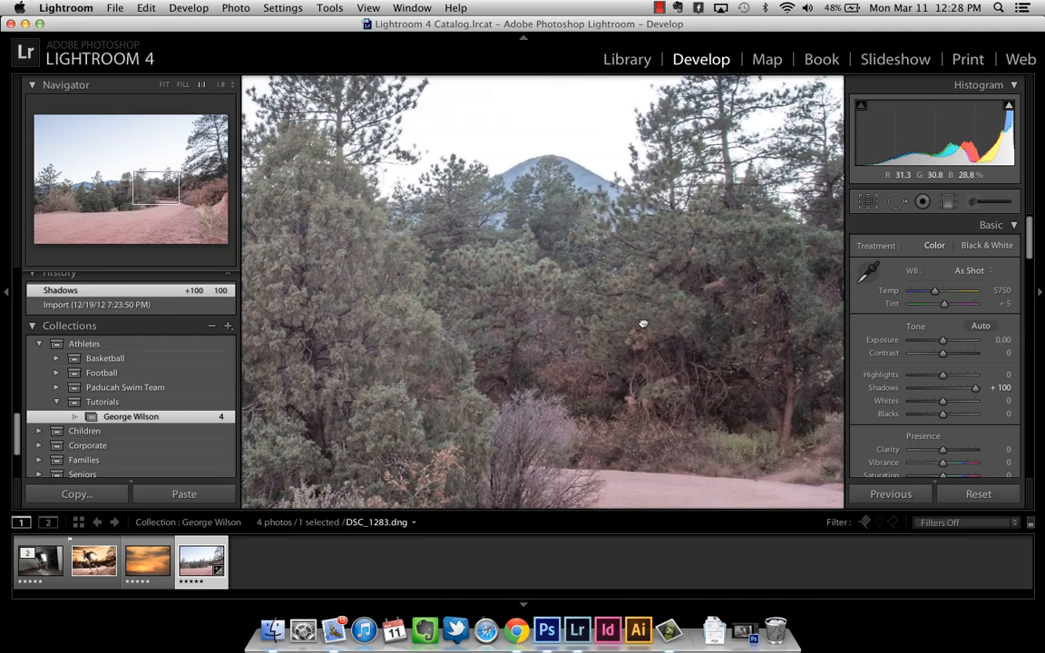
left_click(642, 324)
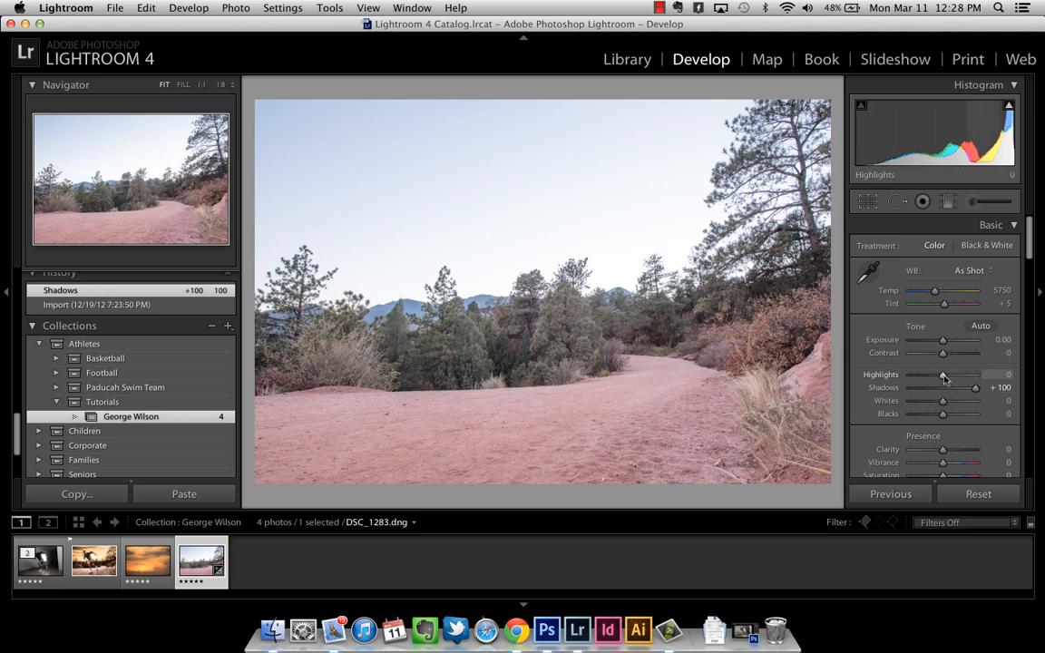
Step: Set the landscape photo's Highlights to -100 and Exposure to -0.25
left_click_drag(945, 377, 911, 375)
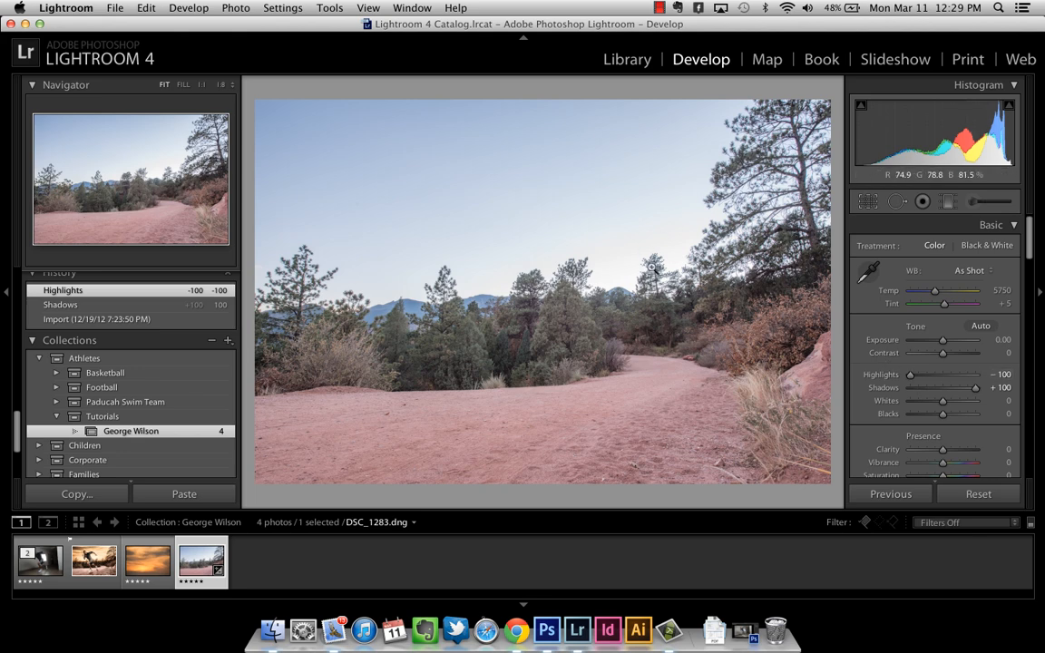
left_click_drag(944, 340, 942, 345)
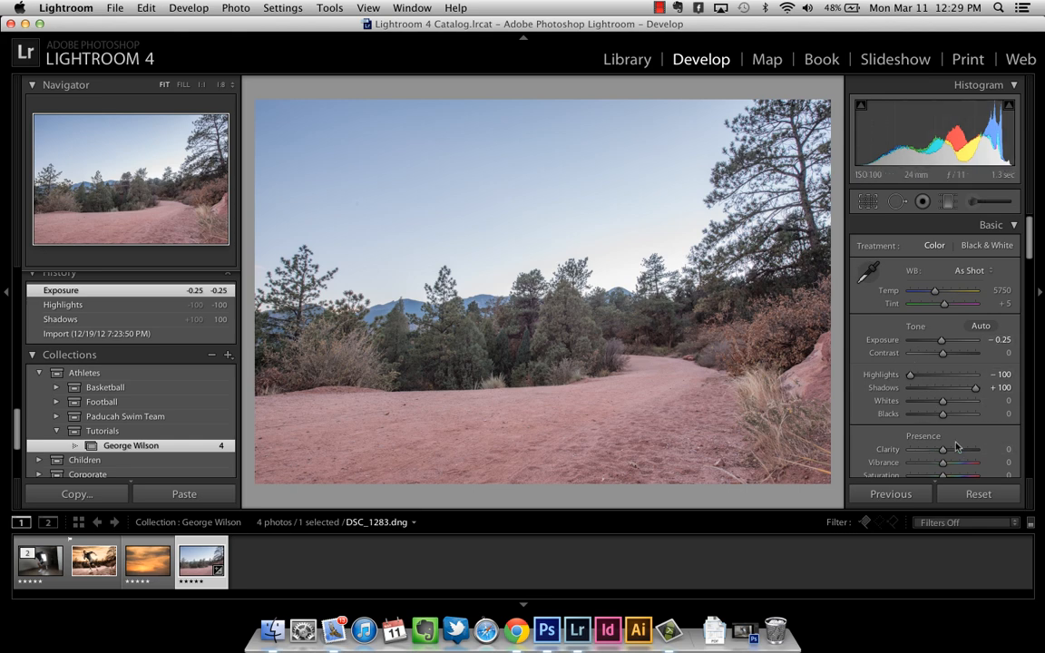
Step: Try Clarity at +100 and compare the magnified trees with the earlier Exposure history state
left_click_drag(944, 451, 1000, 453)
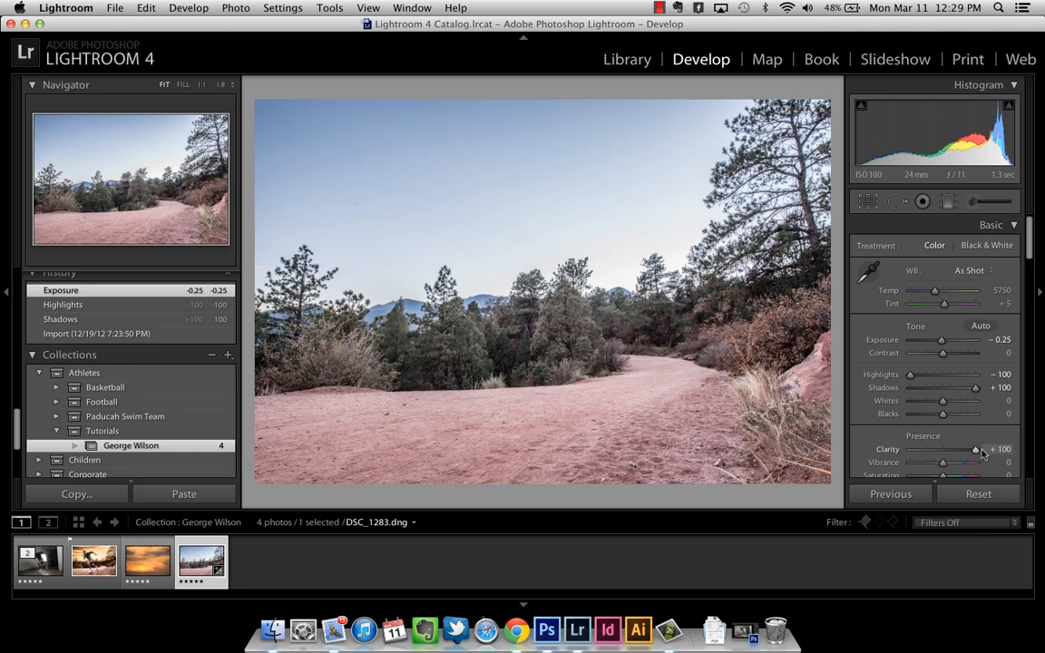
left_click_drag(982, 454, 1005, 454)
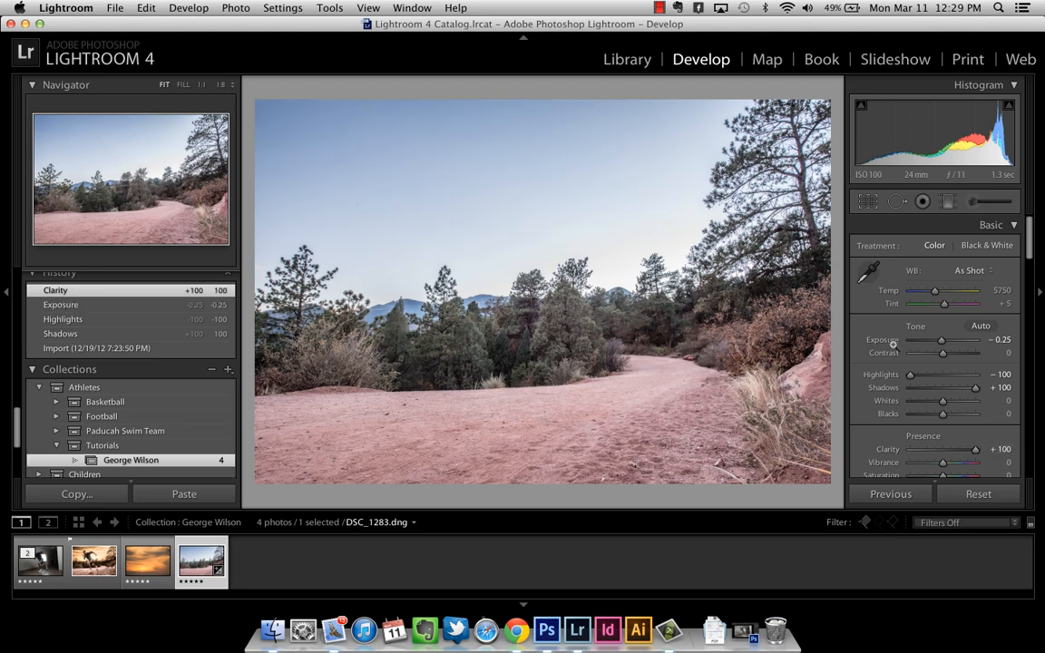
left_click(399, 259)
left_click_drag(368, 436, 492, 387)
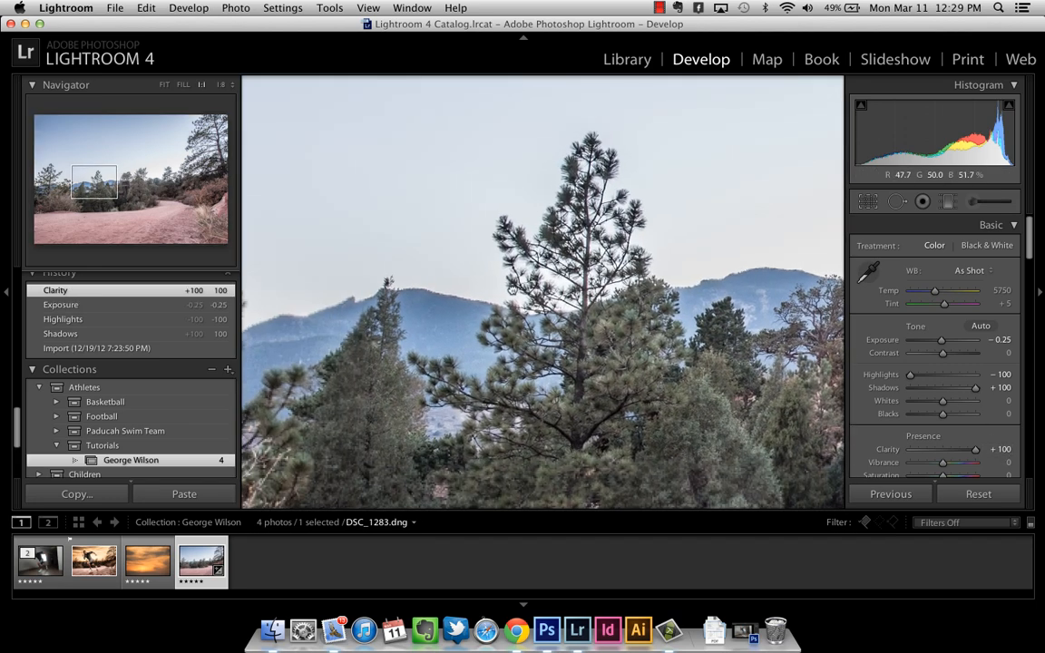
left_click(125, 311)
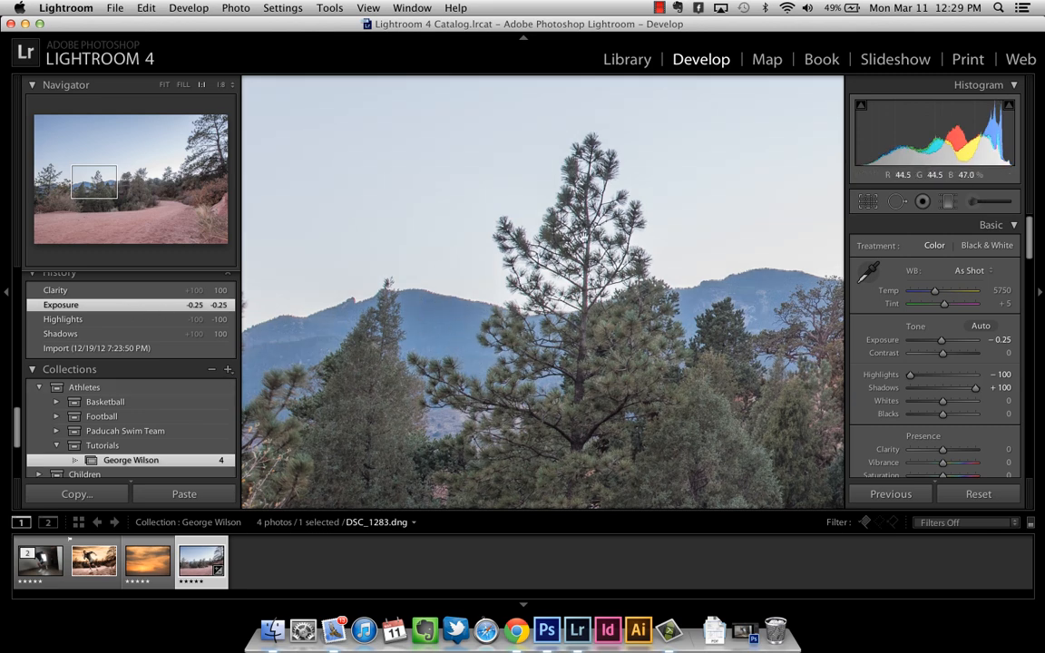
left_click(182, 291)
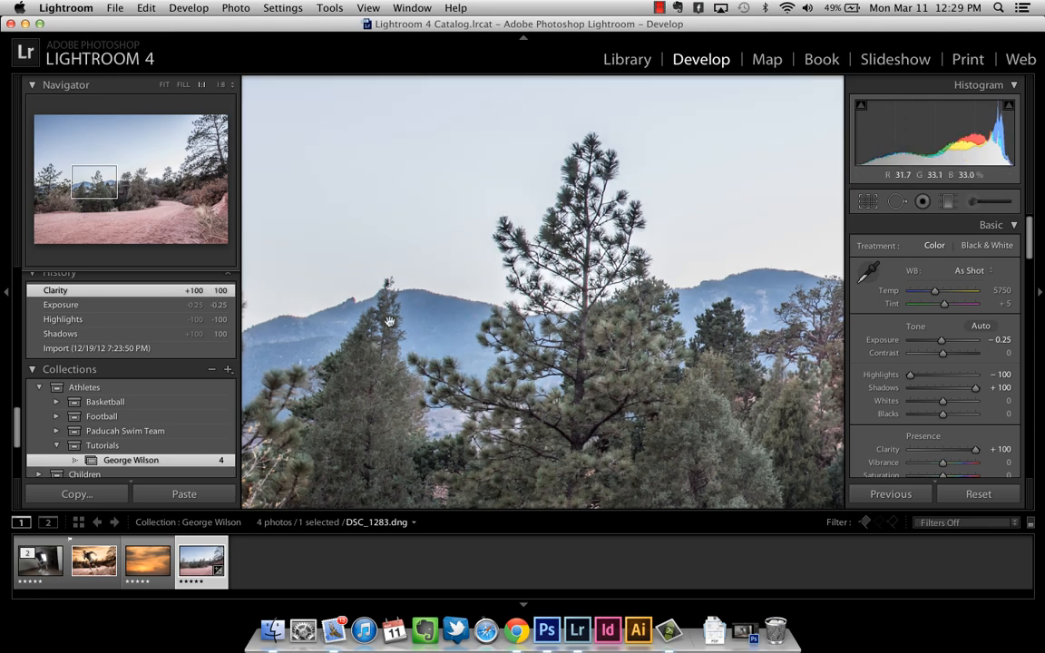
Step: Examine the edges of the pine branches against the sky at 1:1 magnification
left_click_drag(389, 322, 539, 309)
left_click_drag(336, 292, 466, 295)
left_click_drag(405, 262, 568, 252)
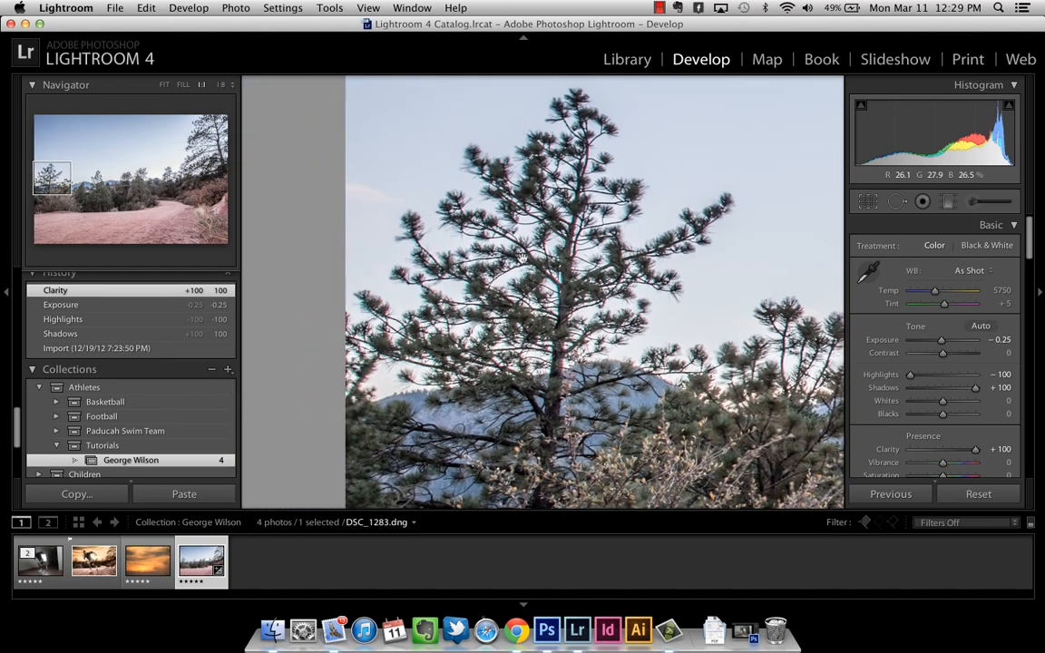
left_click_drag(542, 192, 469, 199)
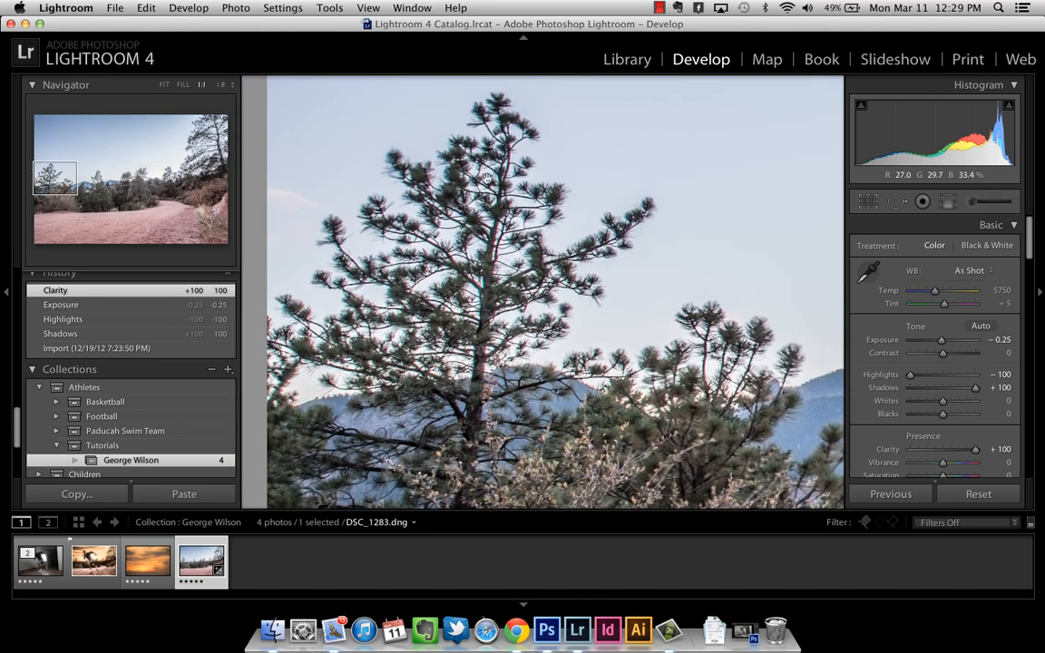
left_click(481, 202)
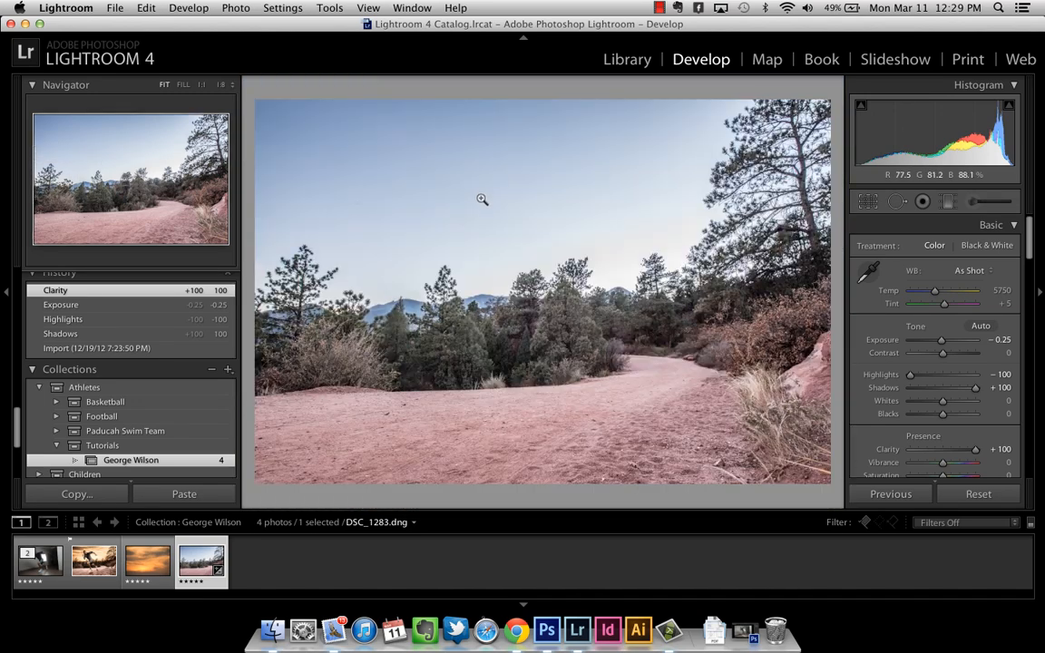
left_click(317, 277)
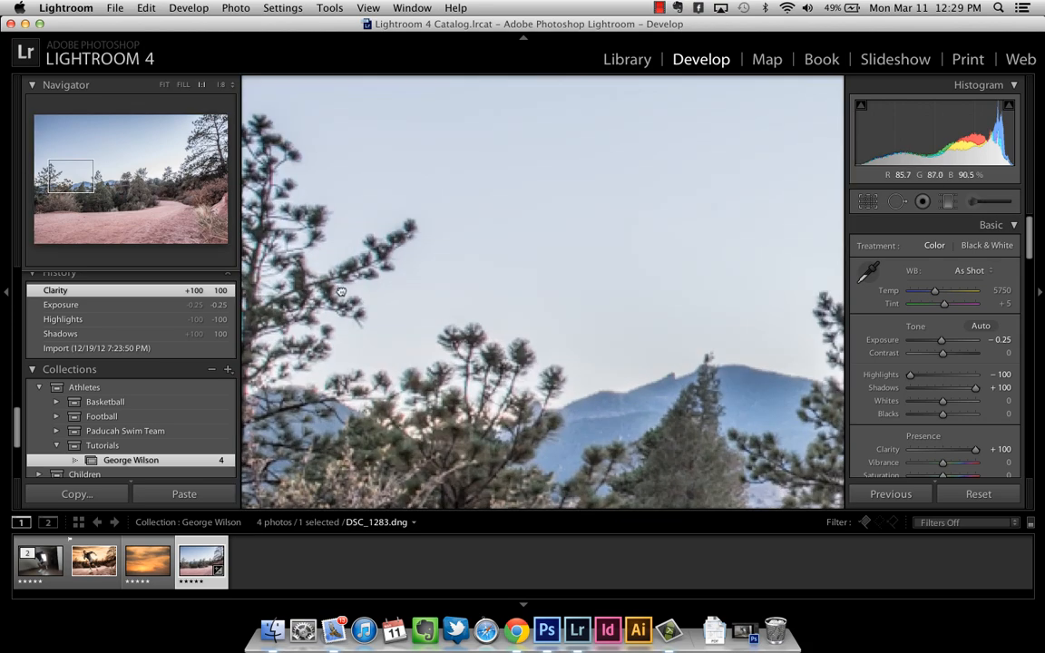
left_click_drag(317, 278, 393, 247)
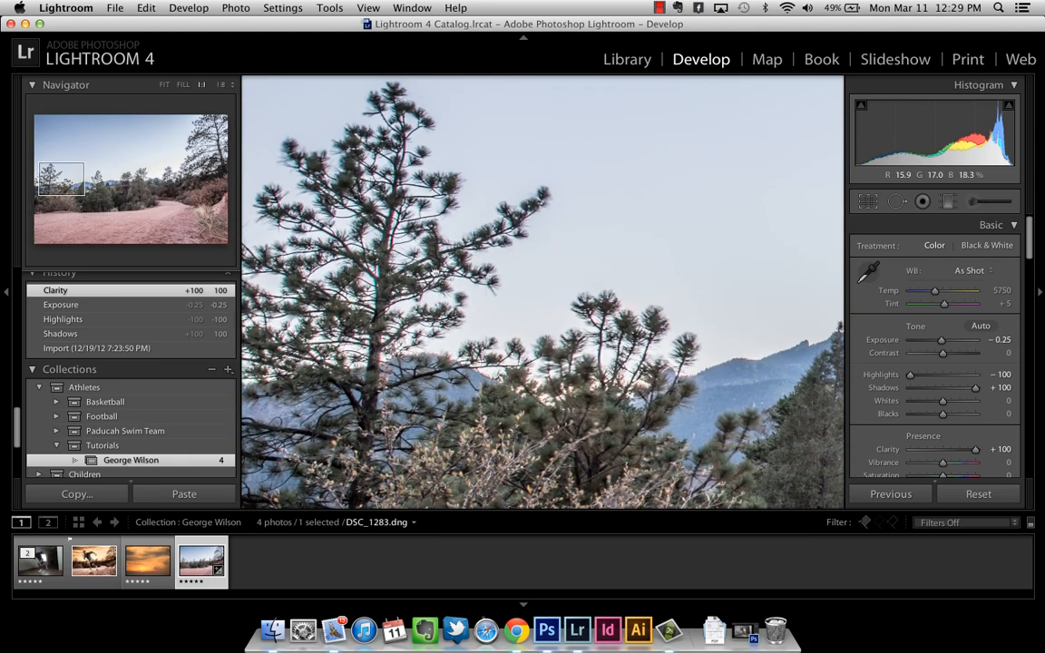
left_click(394, 247)
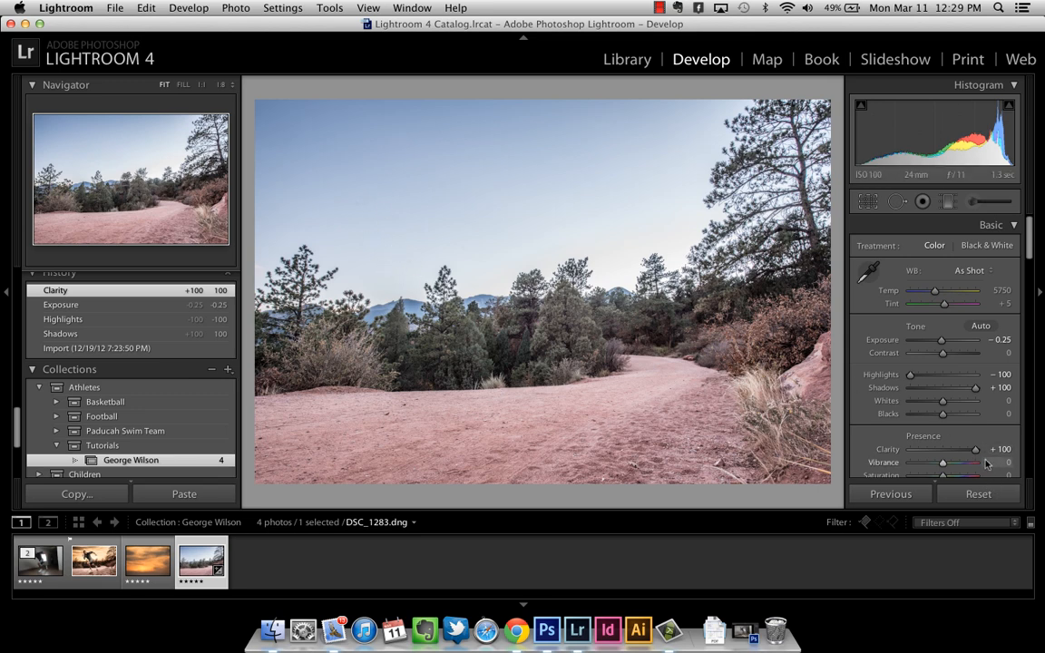
Step: Set Clarity to +50 and compare the magnified trees with the Exposure history state from before the Clarity edits
left_click_drag(975, 449, 958, 456)
left_click_drag(959, 454, 959, 455)
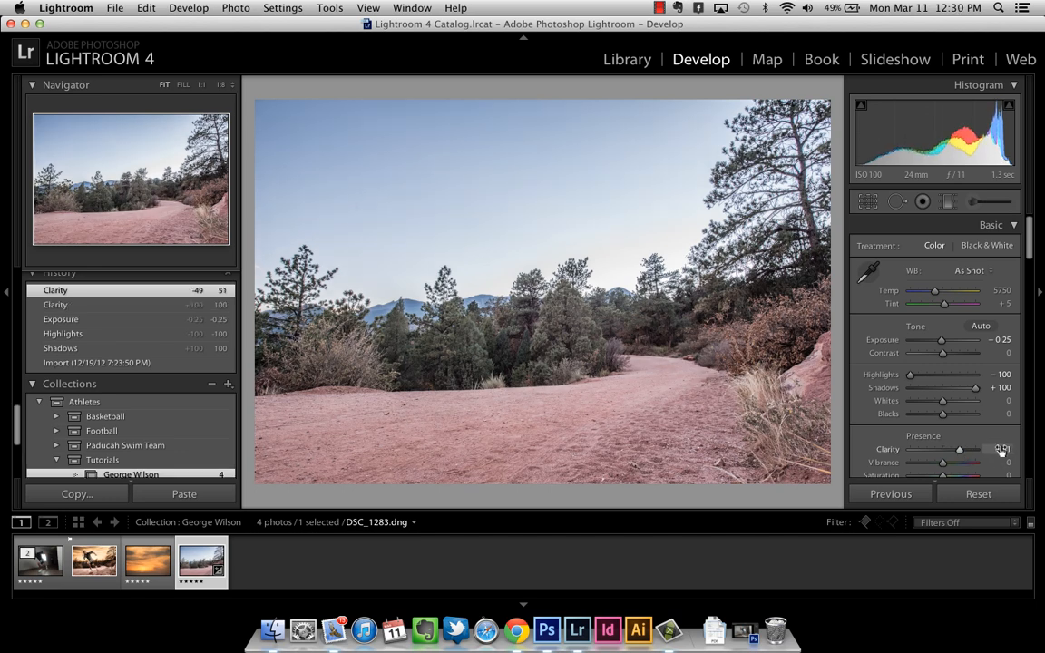
left_click(999, 449)
type("50")
key("Return")
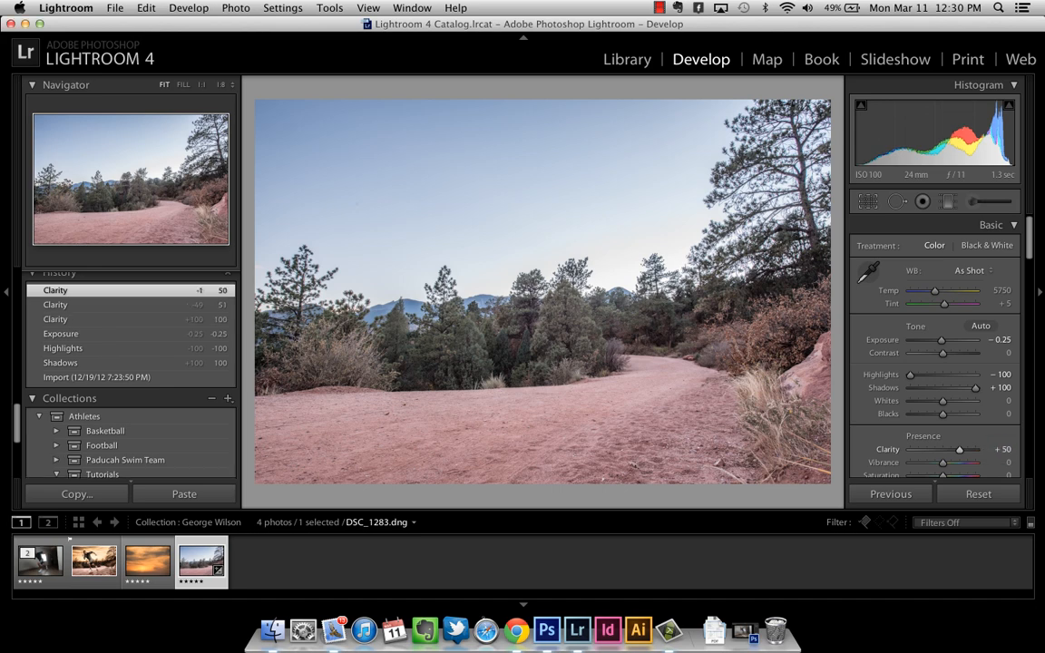
left_click(413, 313)
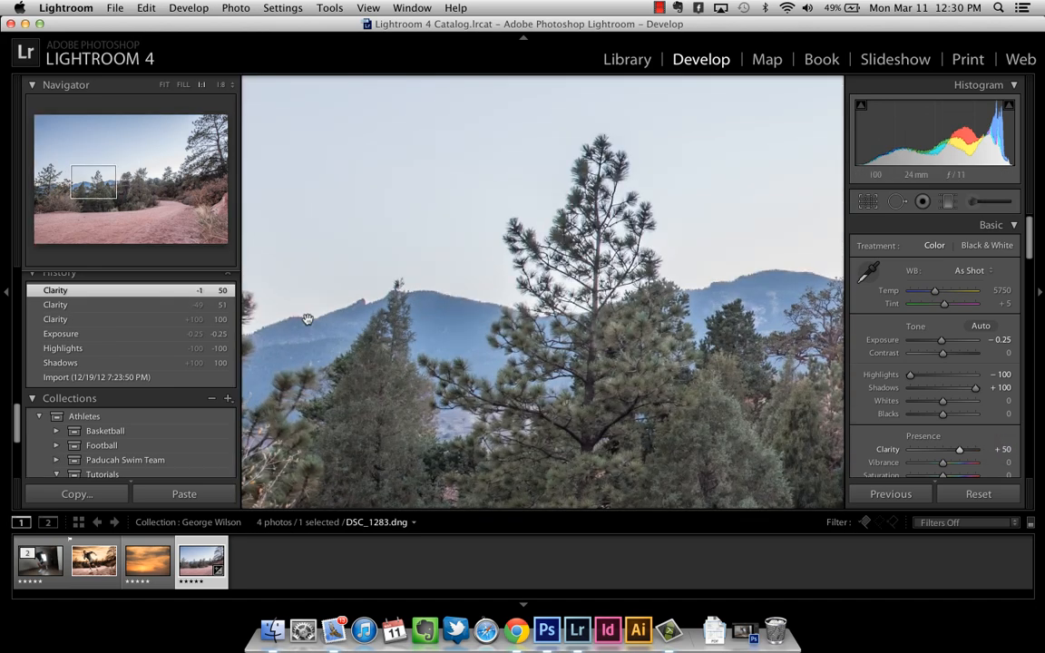
left_click(142, 334)
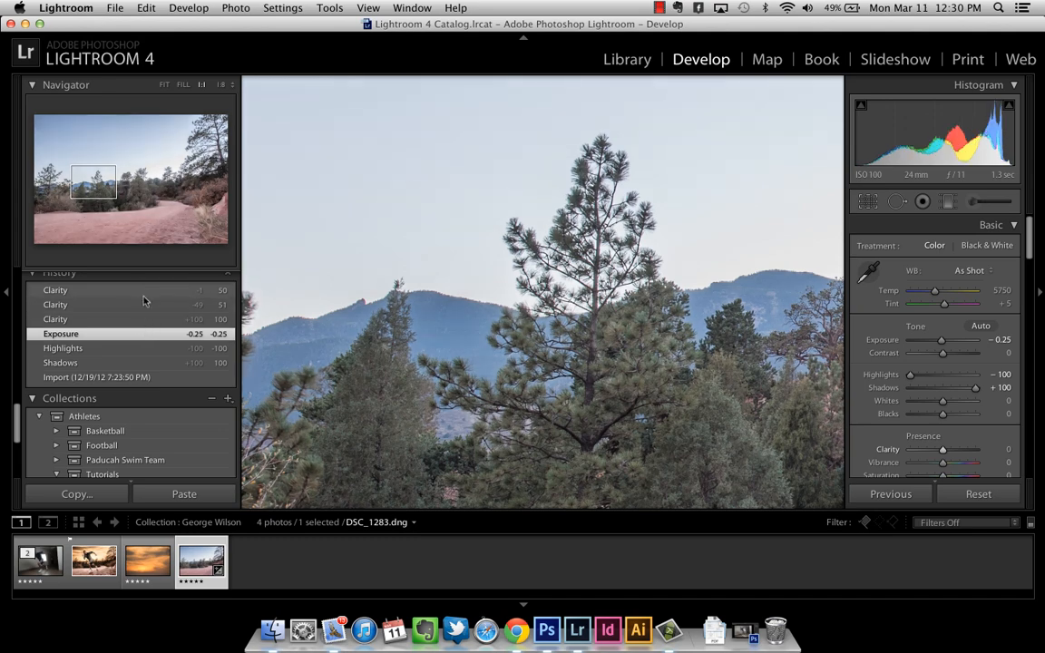
left_click(140, 291)
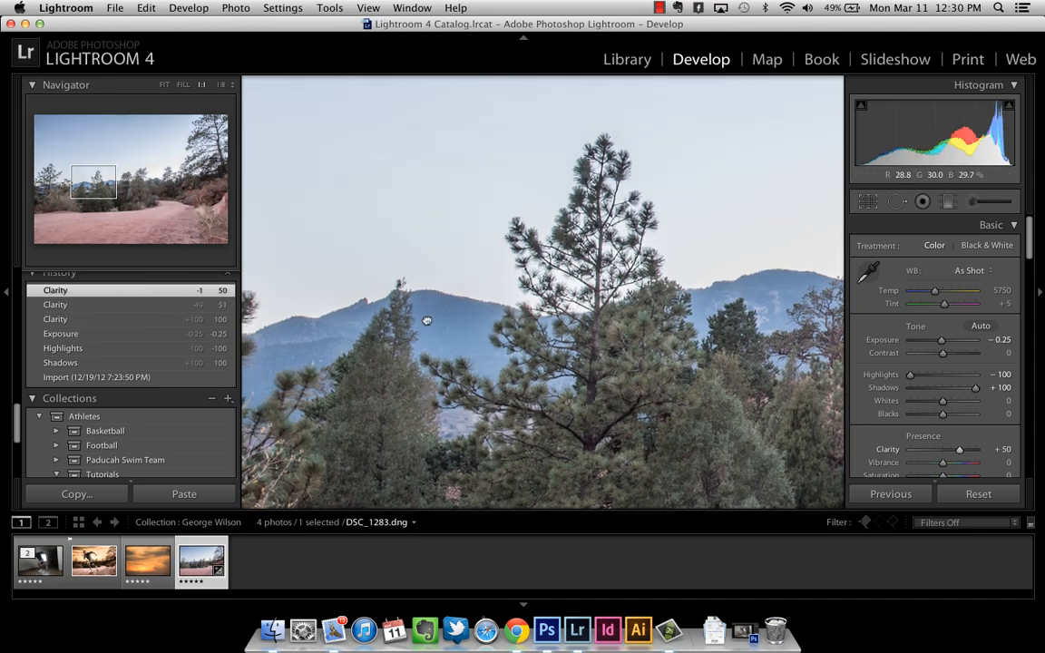
left_click_drag(424, 319, 520, 281)
left_click(508, 268)
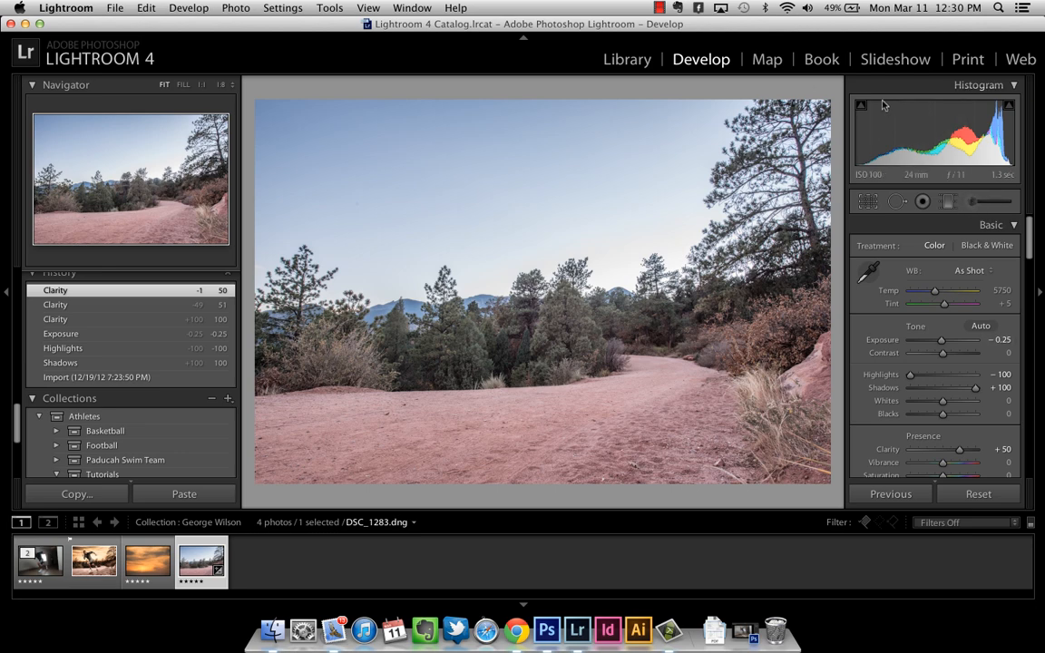
Step: Set up a new Adjustment Brush with Highlights reset to 0, Clarity at -50 and a brush size of 8.0
left_click(973, 201)
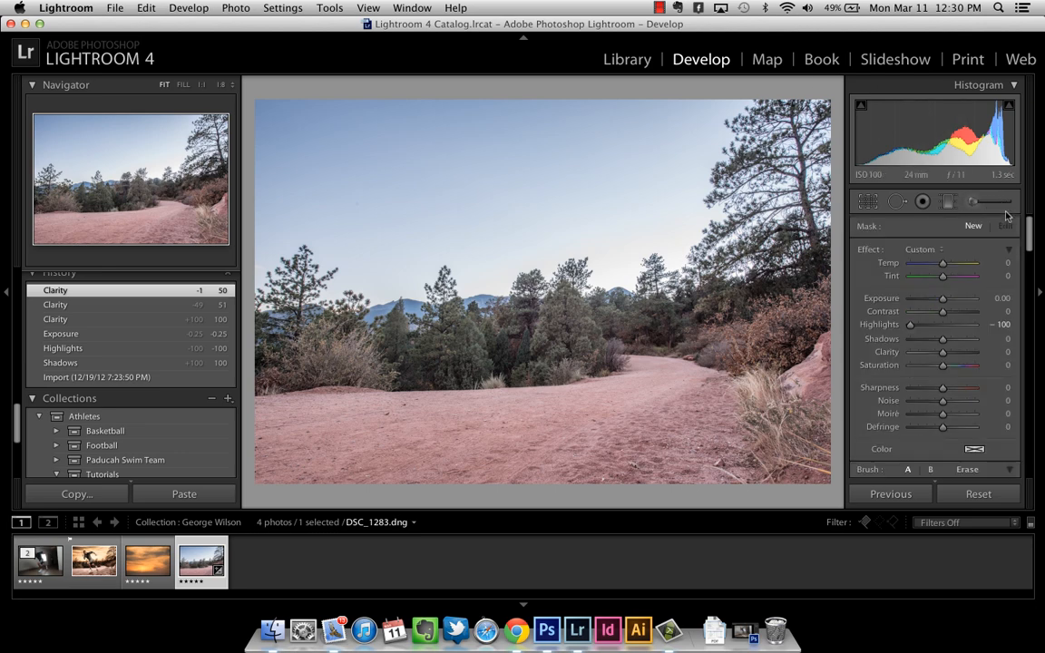
double_click(879, 325)
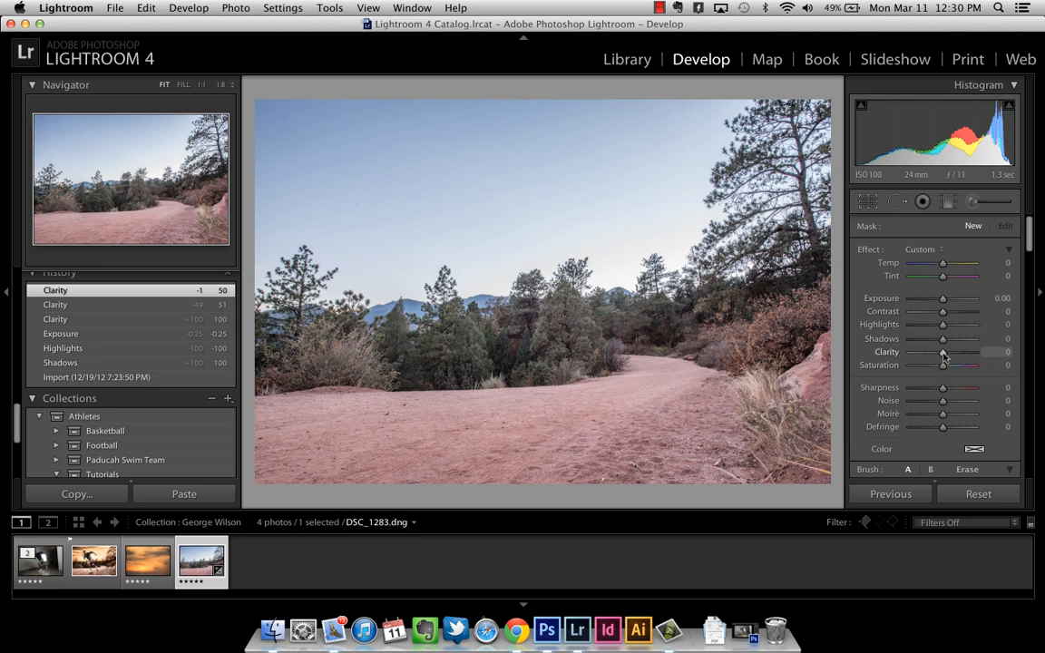
left_click_drag(941, 354, 936, 356)
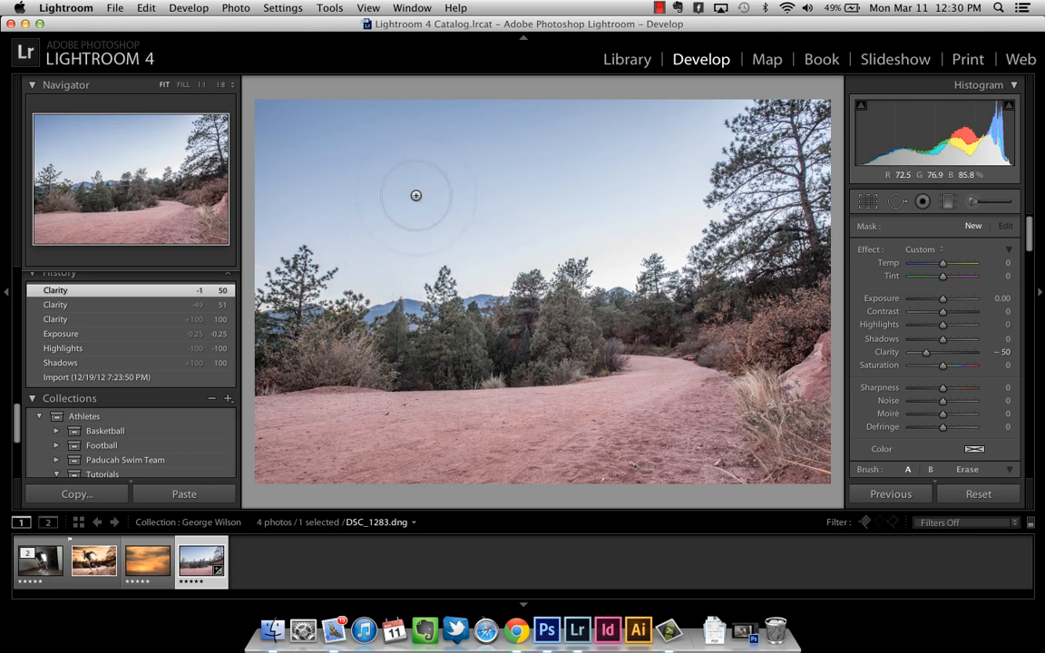
left_click_drag(1032, 240, 1039, 263)
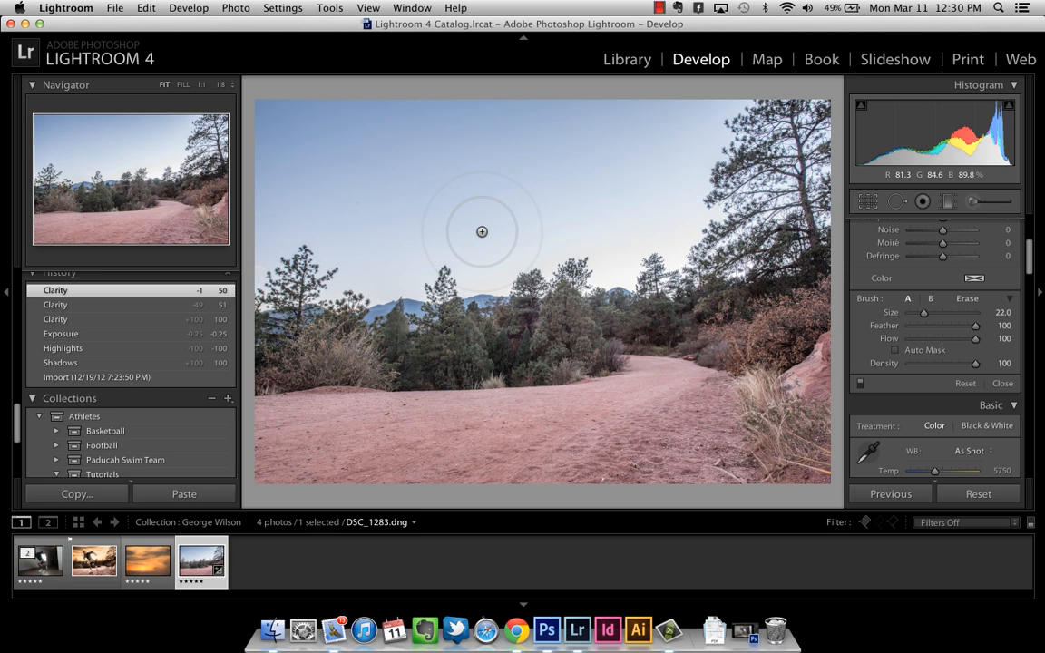
scroll(482, 232, "down", 10)
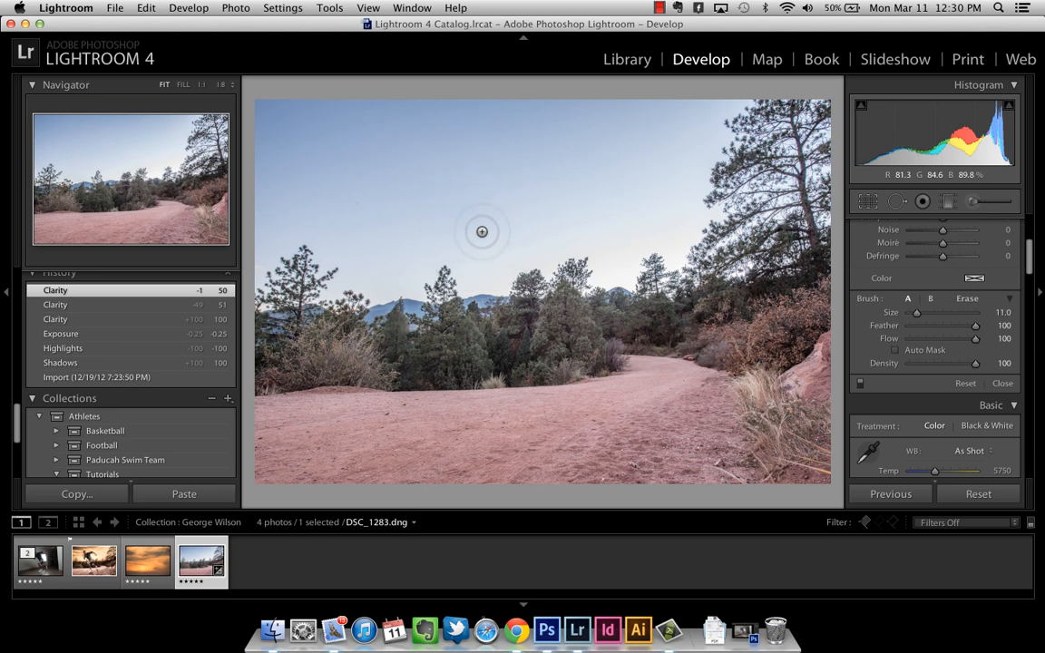
scroll(482, 231, "down", 2)
scroll(482, 231, "down", 1)
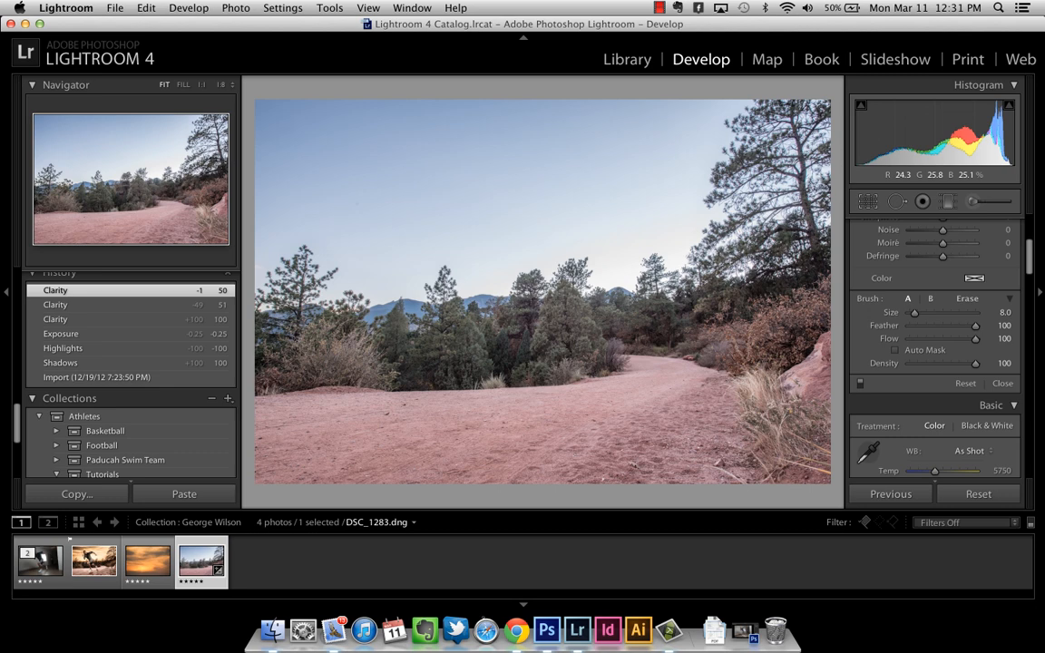
Step: Paint the -50 Clarity brush along the treetops from the leftmost pine toward the middle trees, and finish the brush adjustment
left_click_drag(268, 302, 580, 326)
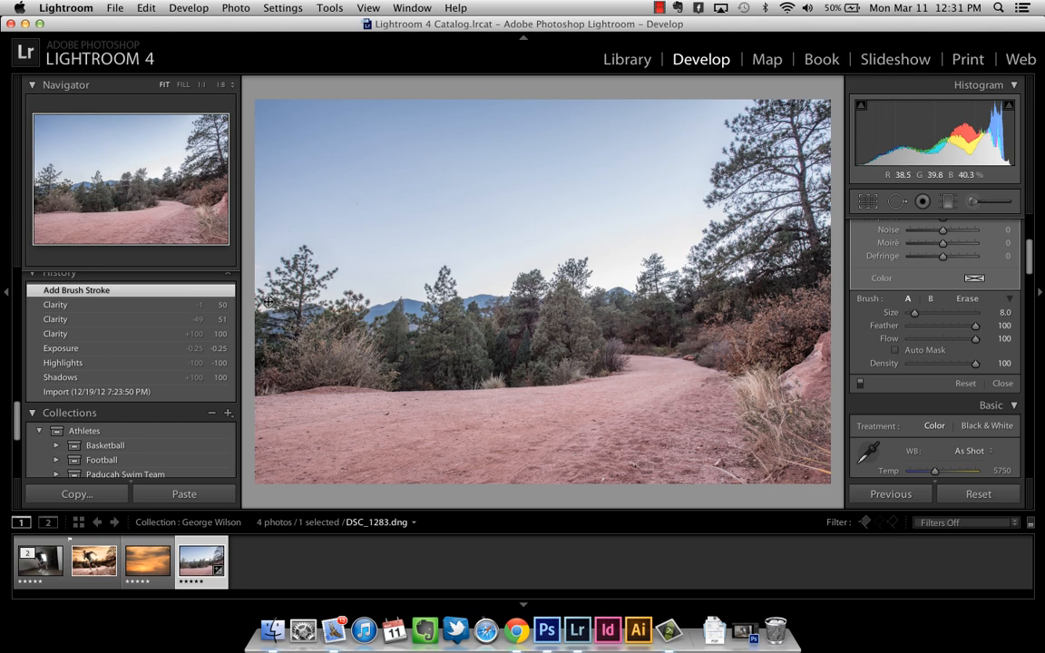
key("o")
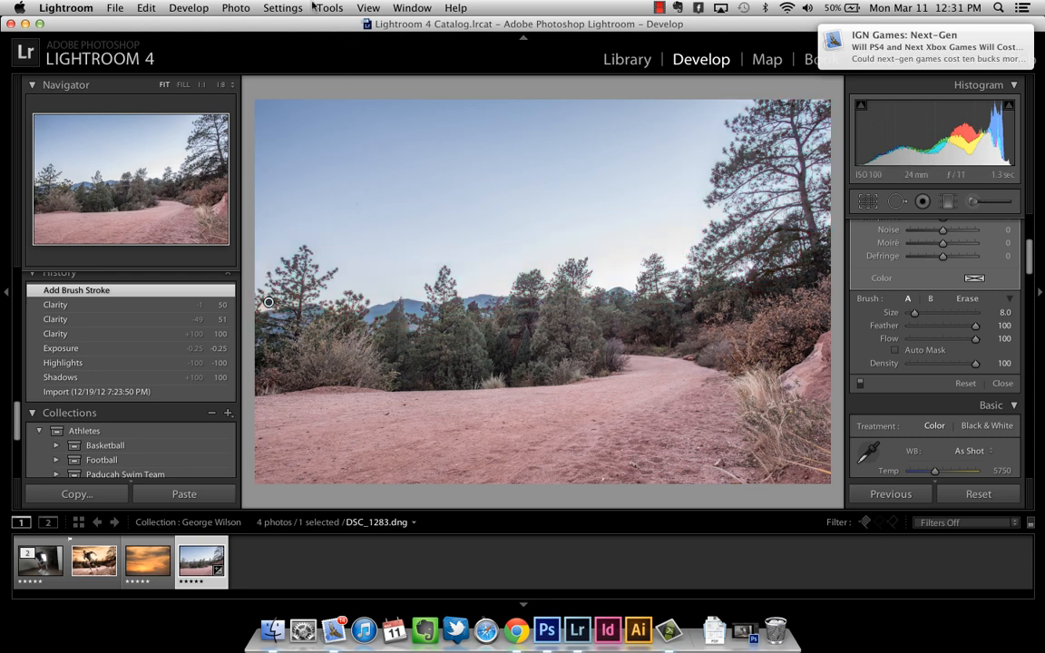
left_click(1004, 384)
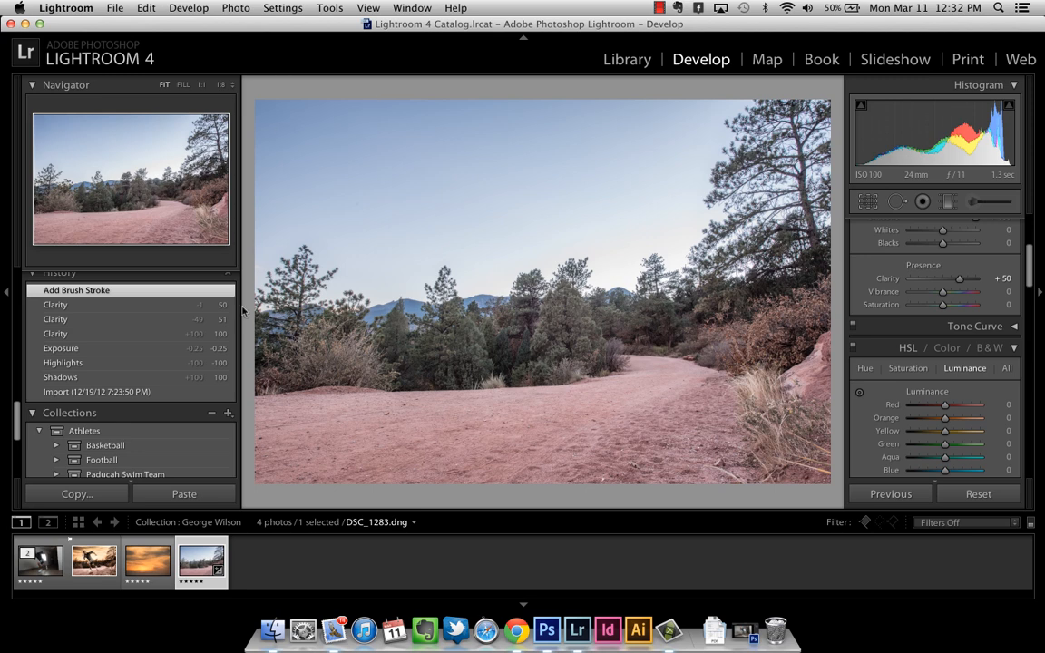
Step: Open the dirt-road photo in Adobe Photoshop CS6 for editing and move the floating Efex filter palette off the image
right_click(196, 573)
mouse_move(264, 299)
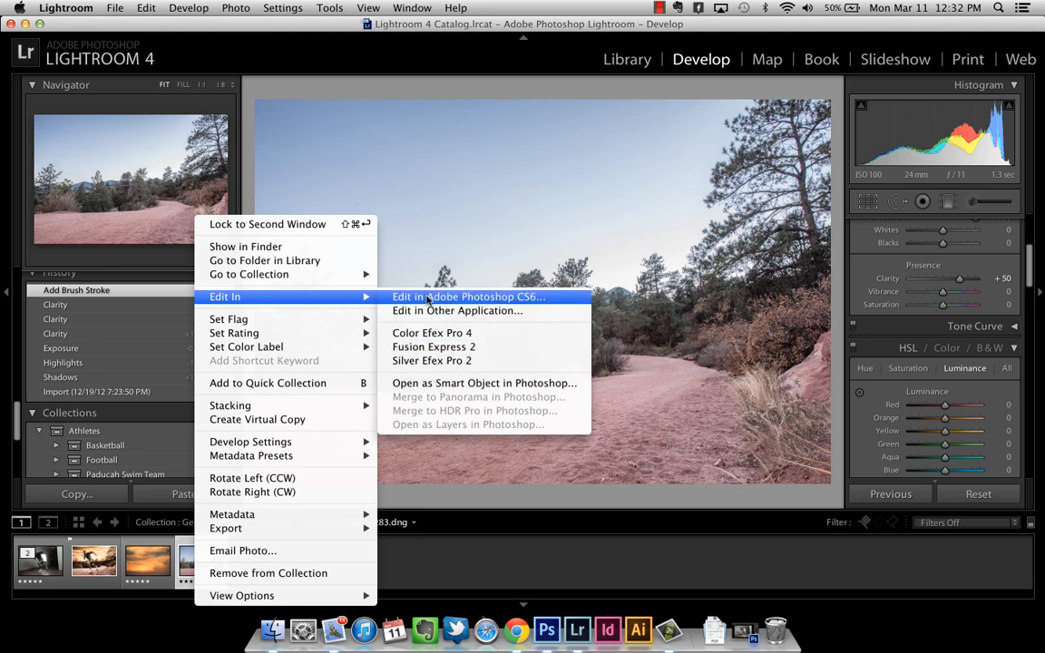
left_click(429, 301)
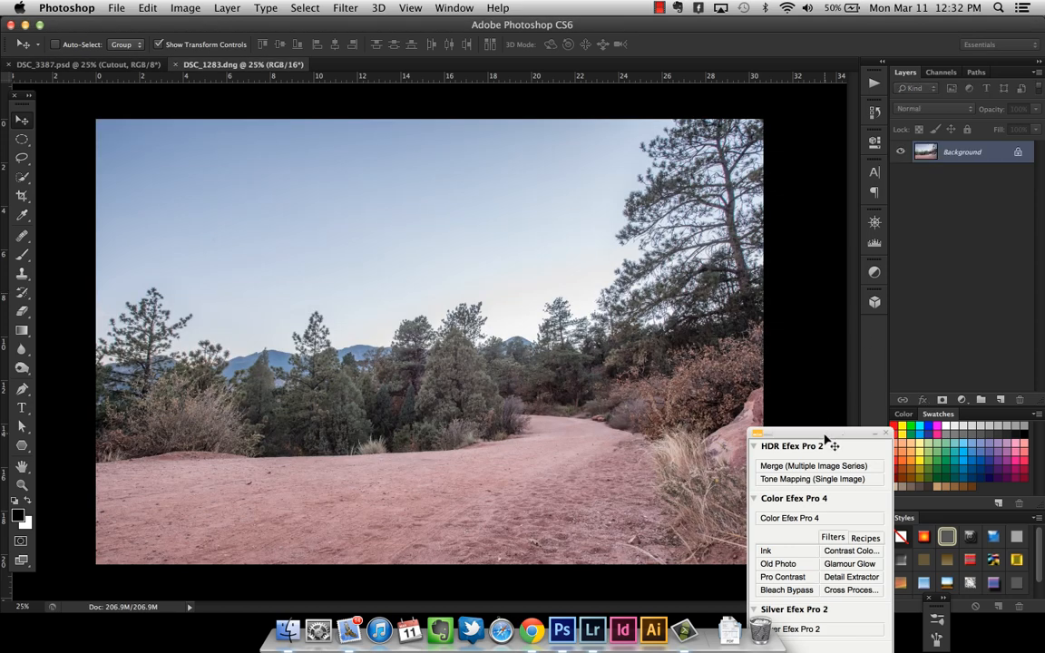
left_click_drag(821, 431, 846, 614)
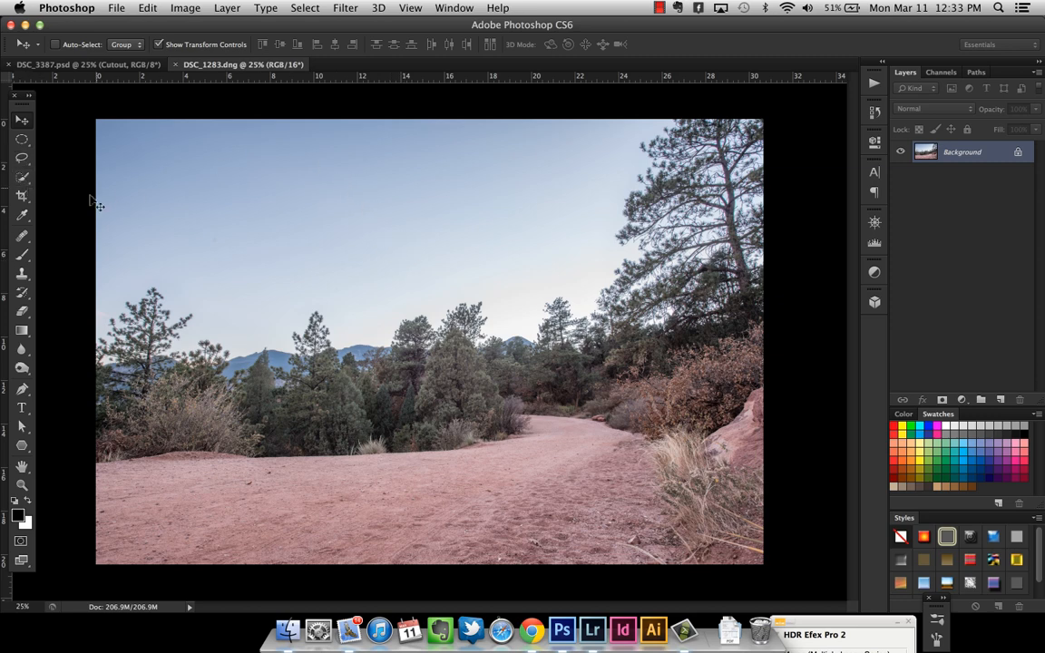
Step: Examine the pine and treetop edges against the sky at 66.7% magnification, and return to the full image at 25%
left_click(22, 176)
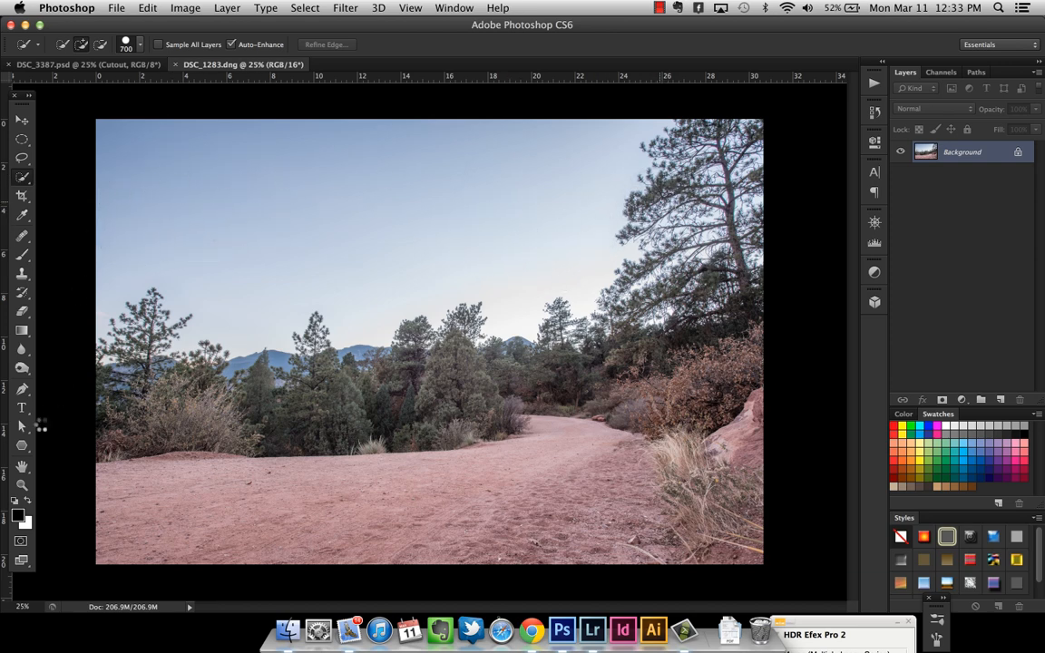
key("z")
left_click(278, 254)
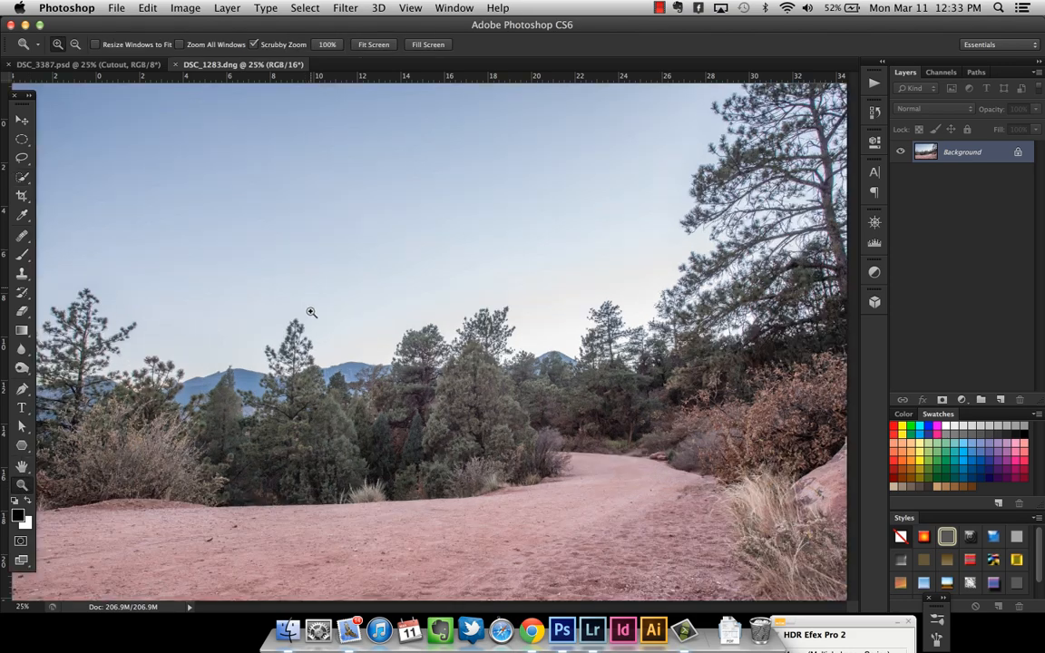
left_click(322, 337)
left_click(327, 407)
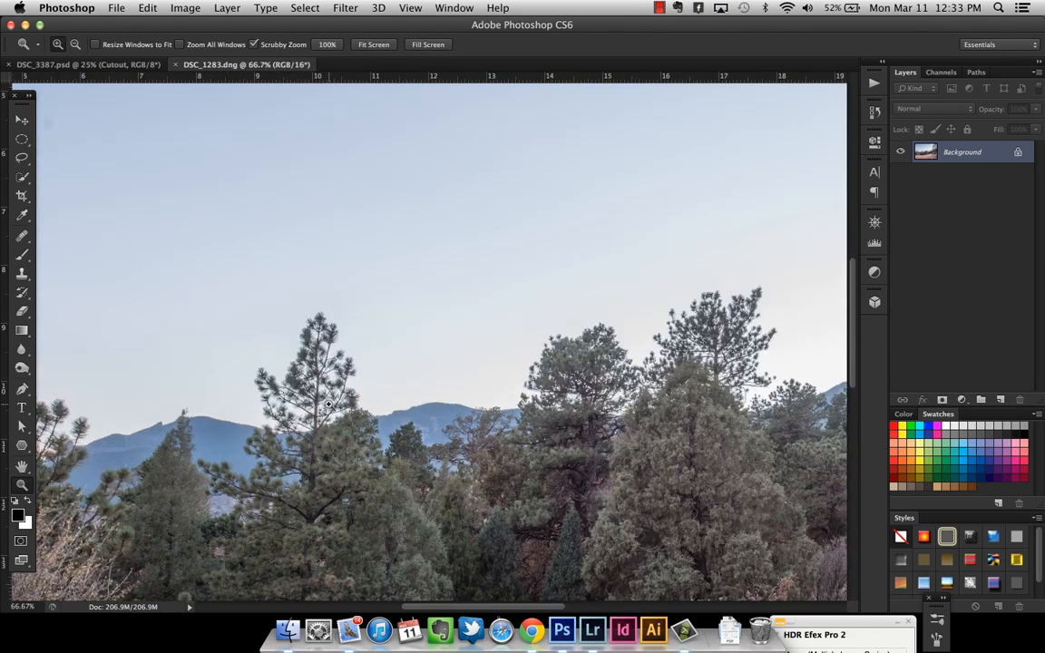
left_click_drag(371, 341, 548, 308)
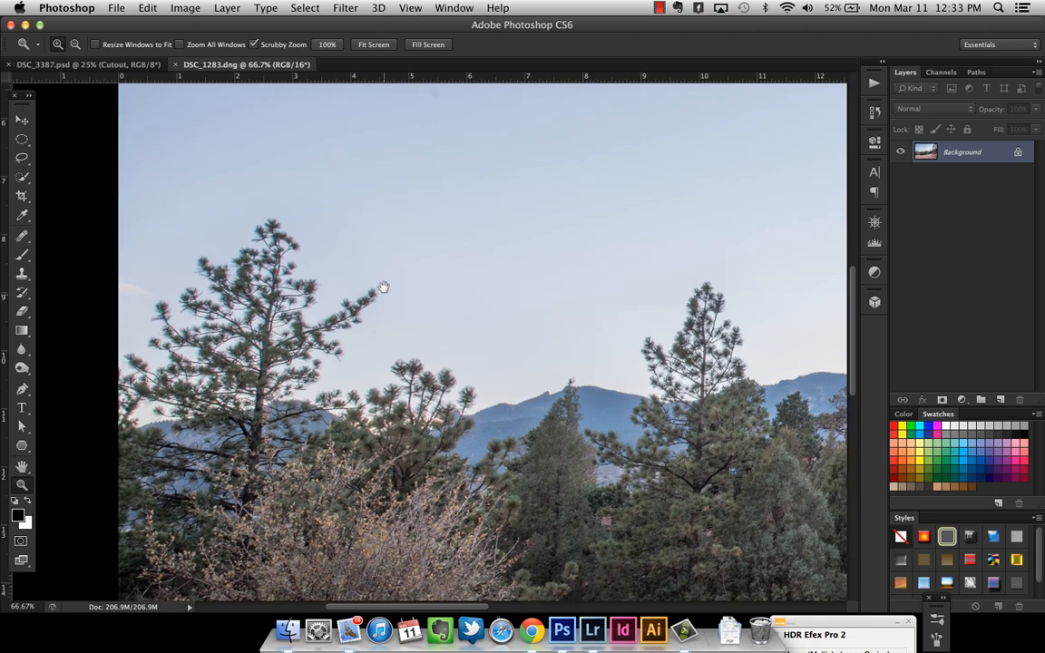
key("alt")
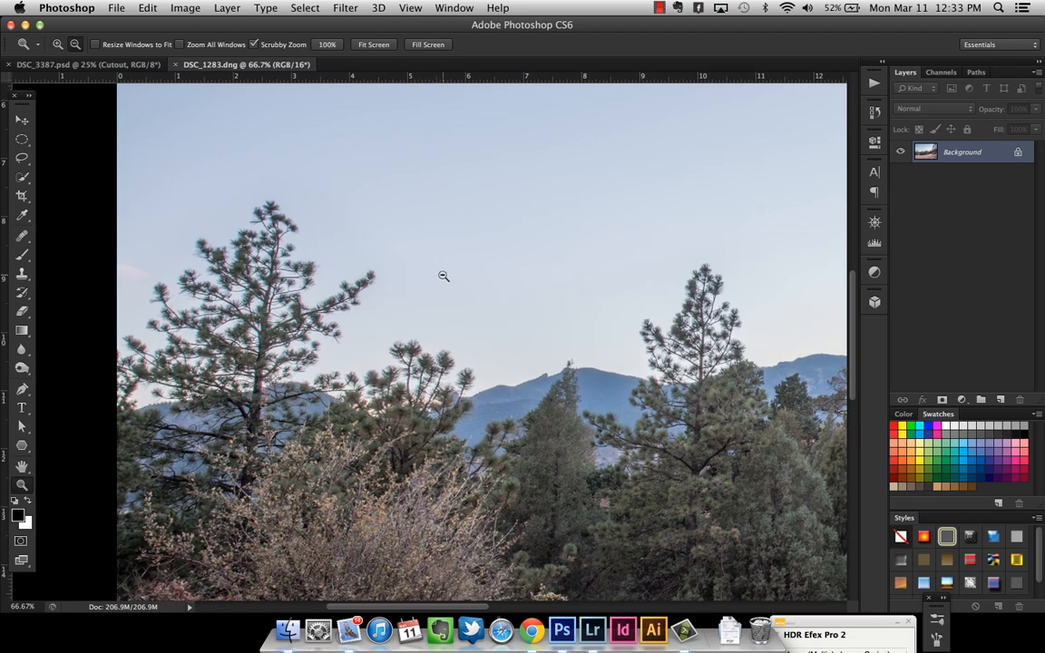
left_click(445, 283, "alt")
left_click(444, 289, "alt")
left_click(458, 267, "alt")
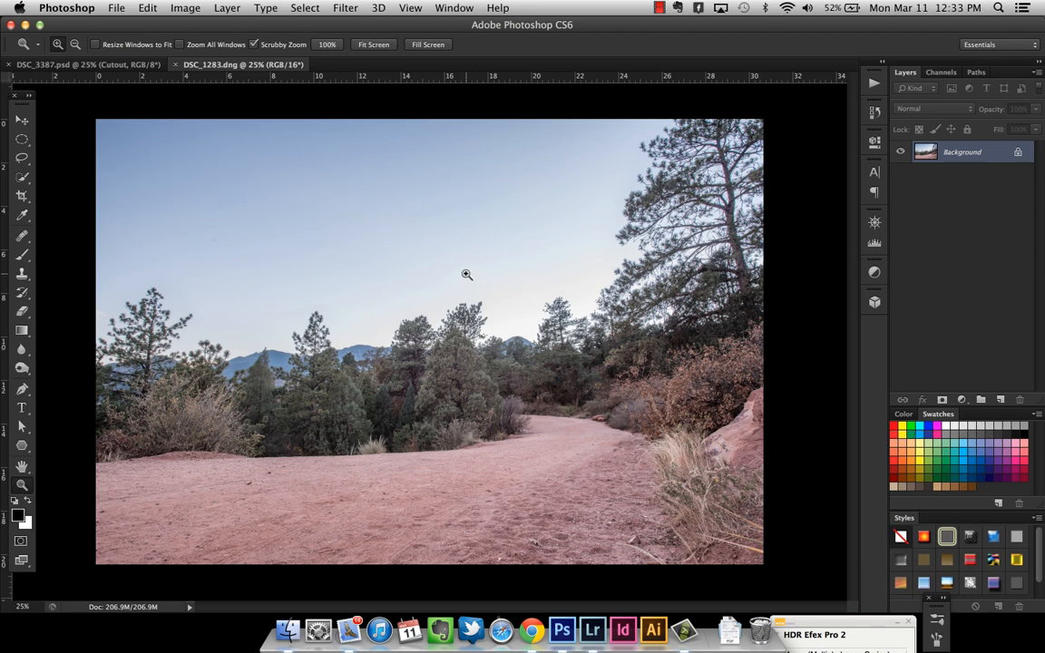
Step: Switch to full-screen mode and select the whole sky with the Quick Selection tool at a brush size of 1000
key("f")
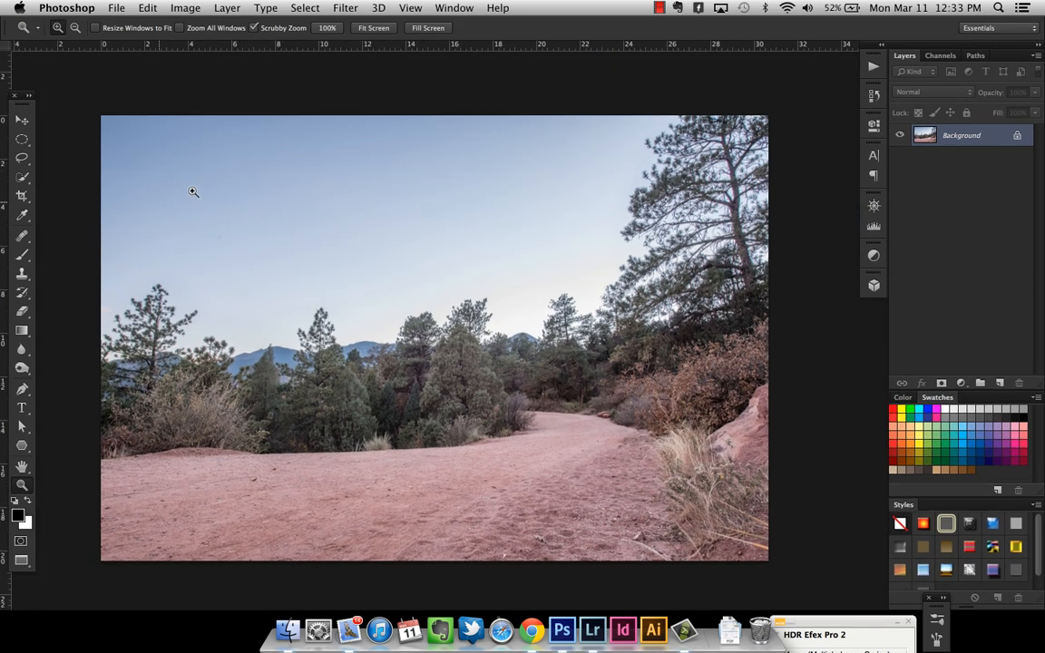
left_click(22, 176)
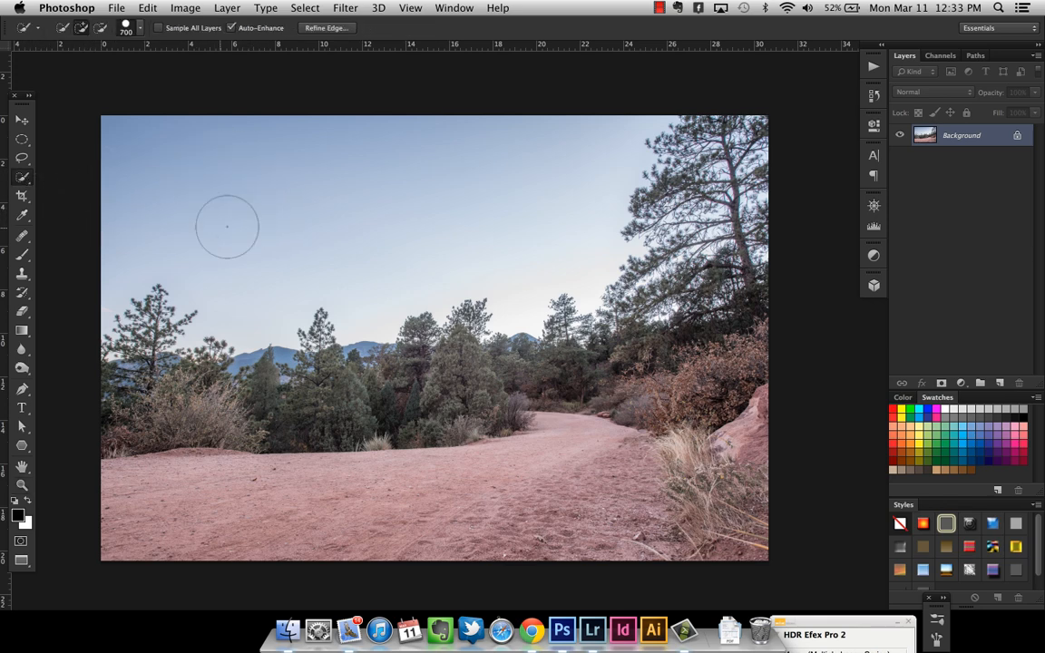
key("bracketright")
key("bracketright")
key("bracketright")
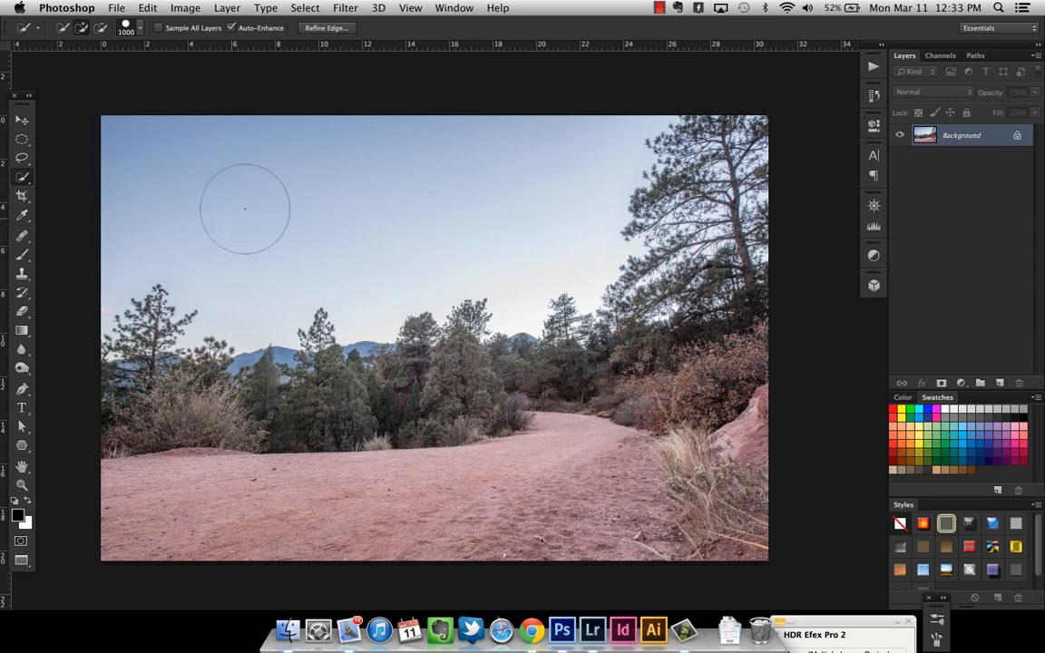
mouse_move(170, 169)
left_mouse_down()
mouse_move(144, 168)
mouse_move(208, 175)
mouse_move(275, 233)
mouse_move(441, 185)
mouse_move(498, 192)
mouse_move(442, 89)
left_mouse_up()
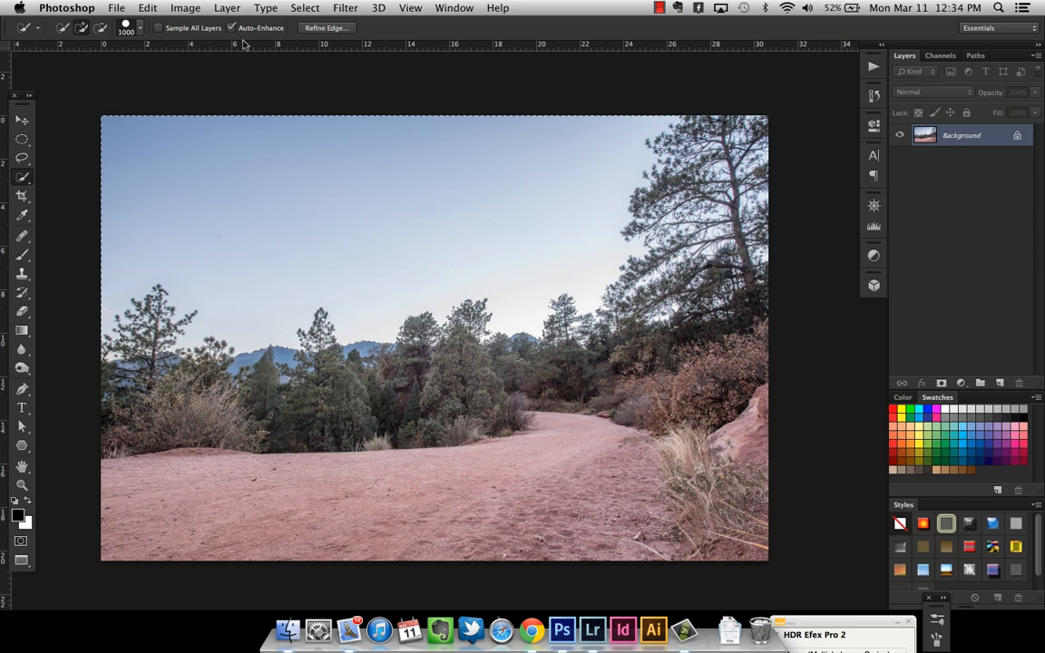
left_click(79, 32)
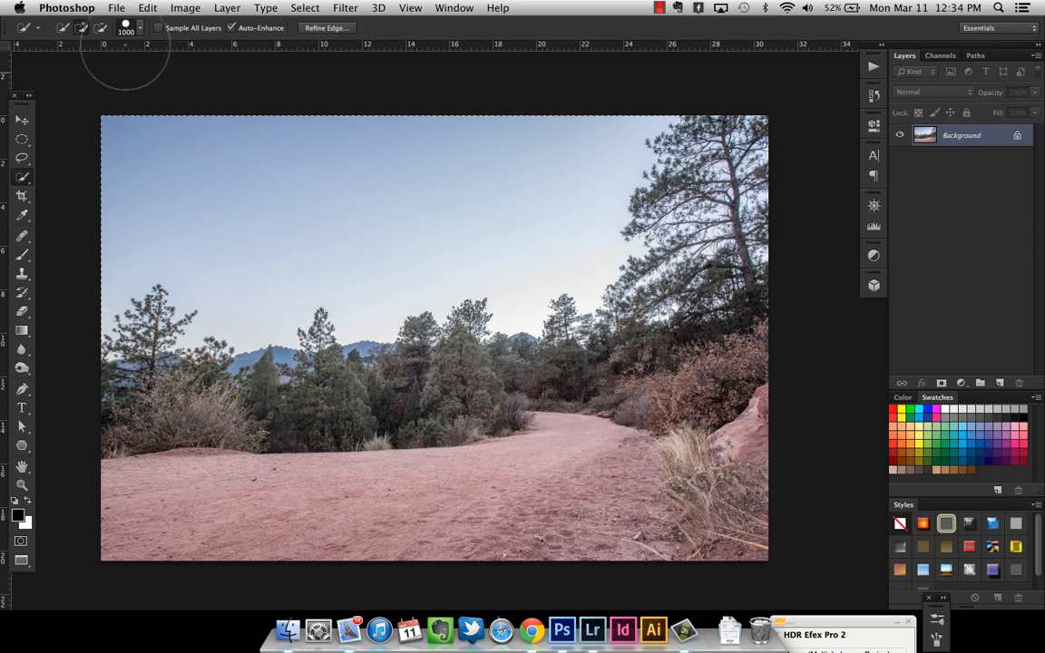
Step: Start Refine Edge on the sky selection and brush over the leftmost pine and the middle treetops to refine their edges
left_click(329, 29)
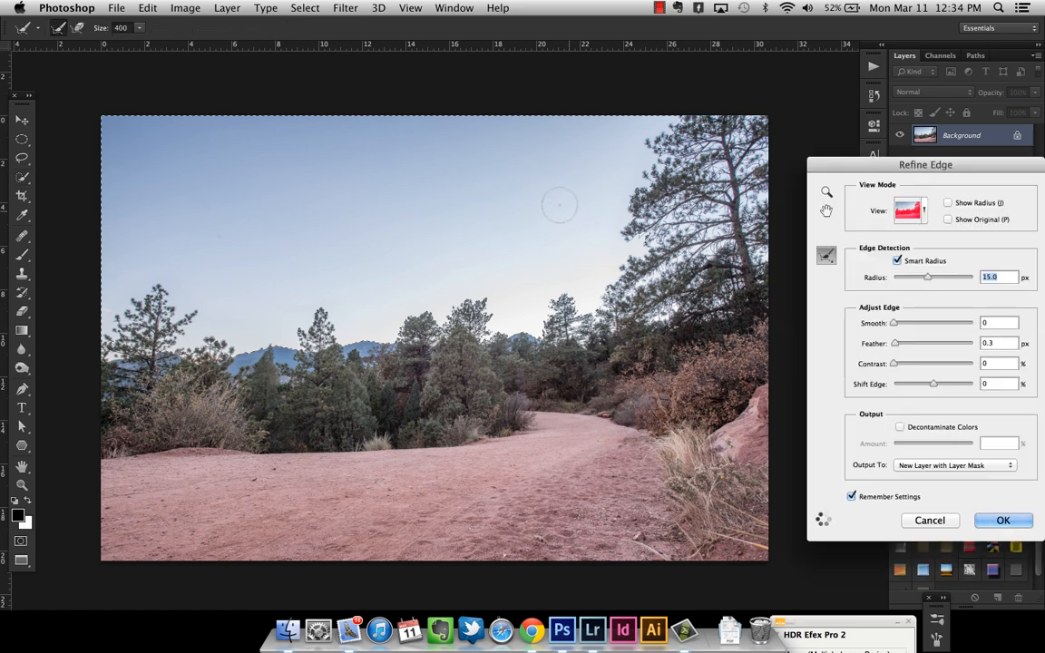
left_click_drag(936, 171, 902, 152)
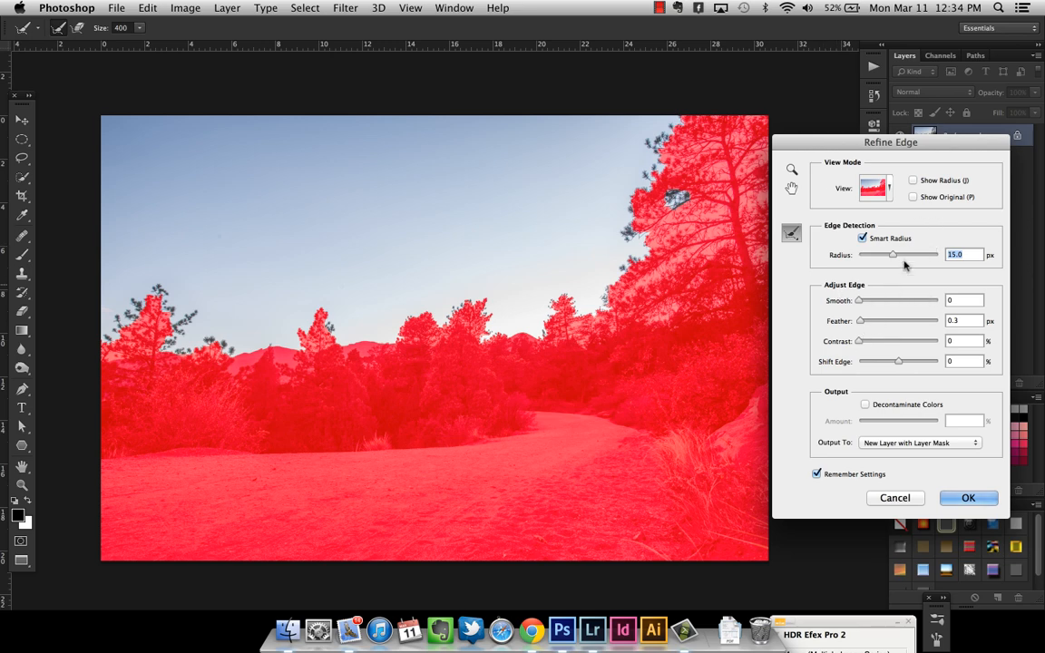
mouse_move(844, 153)
left_mouse_down()
mouse_move(845, 174)
mouse_move(848, 163)
left_mouse_up()
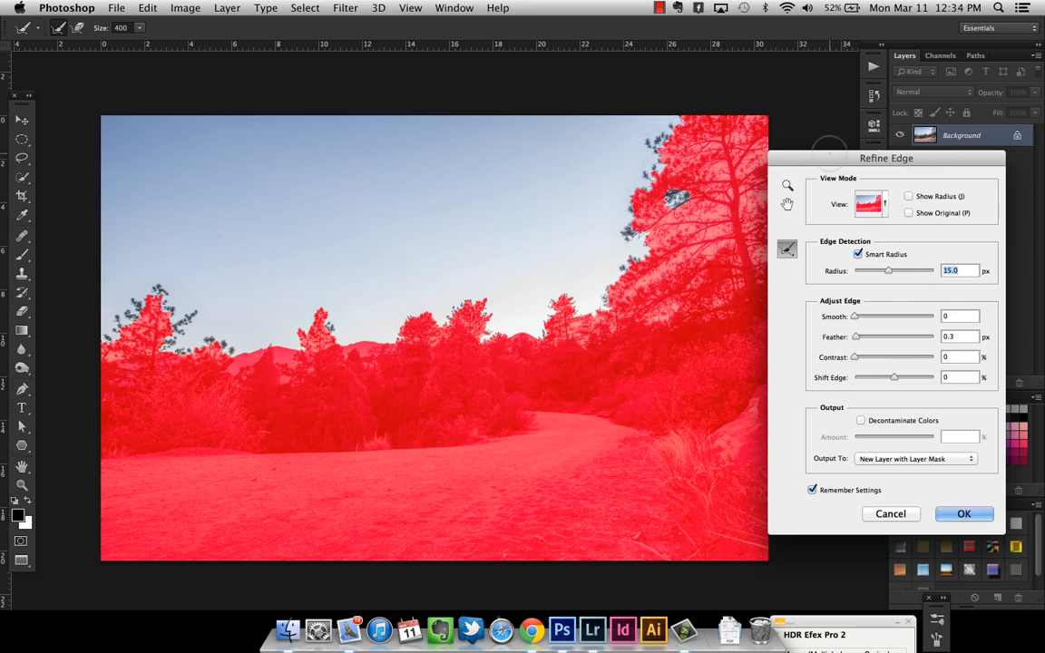
mouse_move(829, 152)
left_mouse_down()
mouse_move(849, 157)
mouse_move(824, 157)
left_mouse_up()
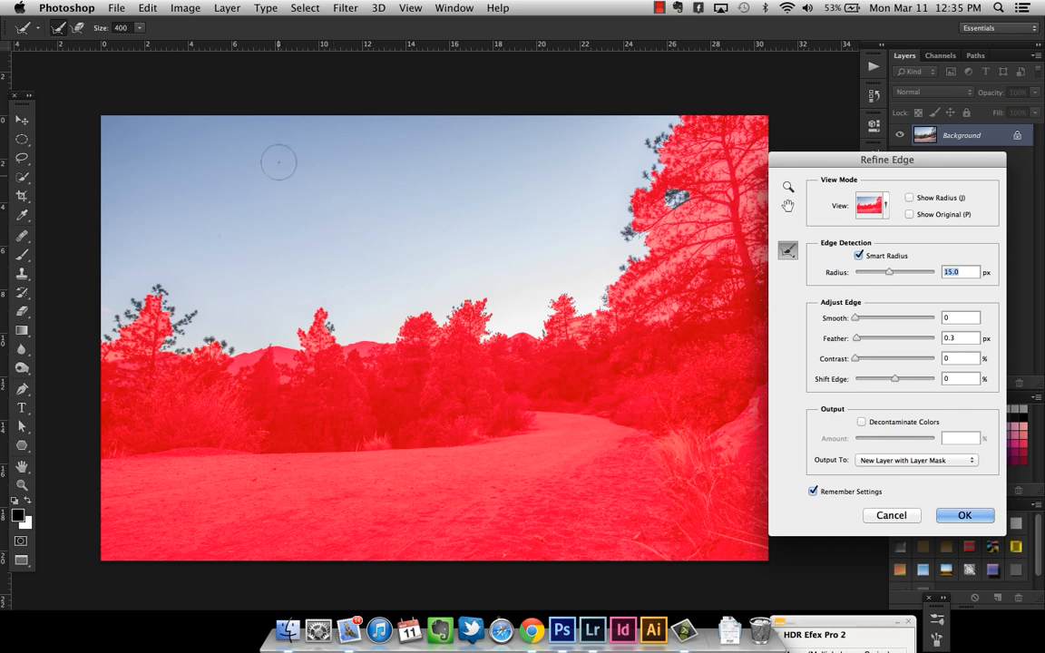
left_click_drag(799, 165, 820, 169)
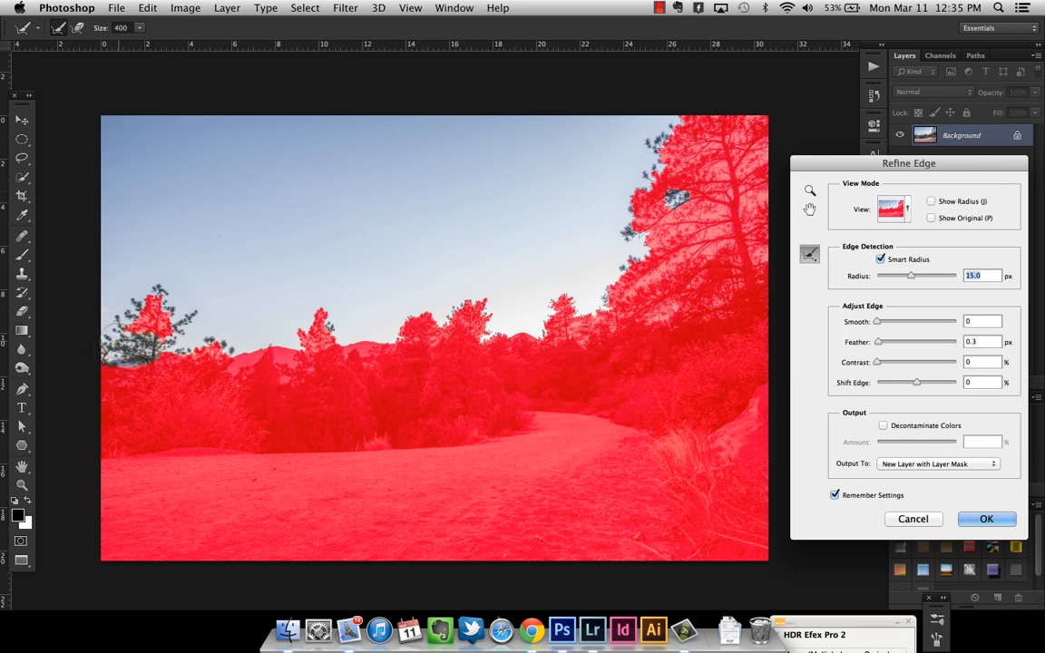
mouse_move(100, 296)
left_mouse_down()
mouse_move(162, 272)
mouse_move(193, 292)
left_mouse_up()
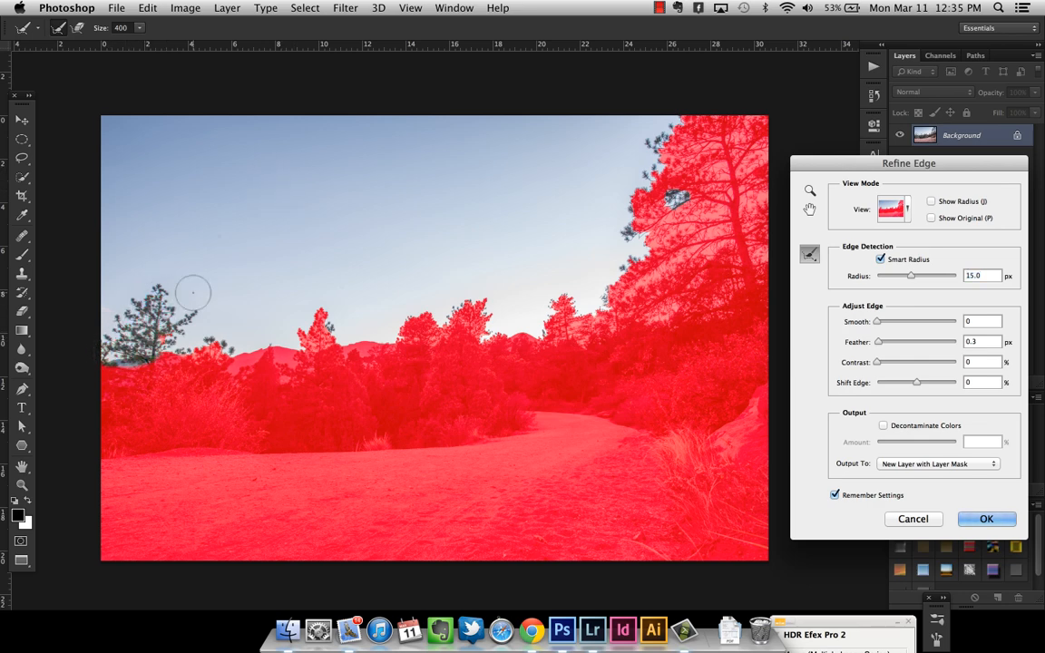
left_click(894, 210)
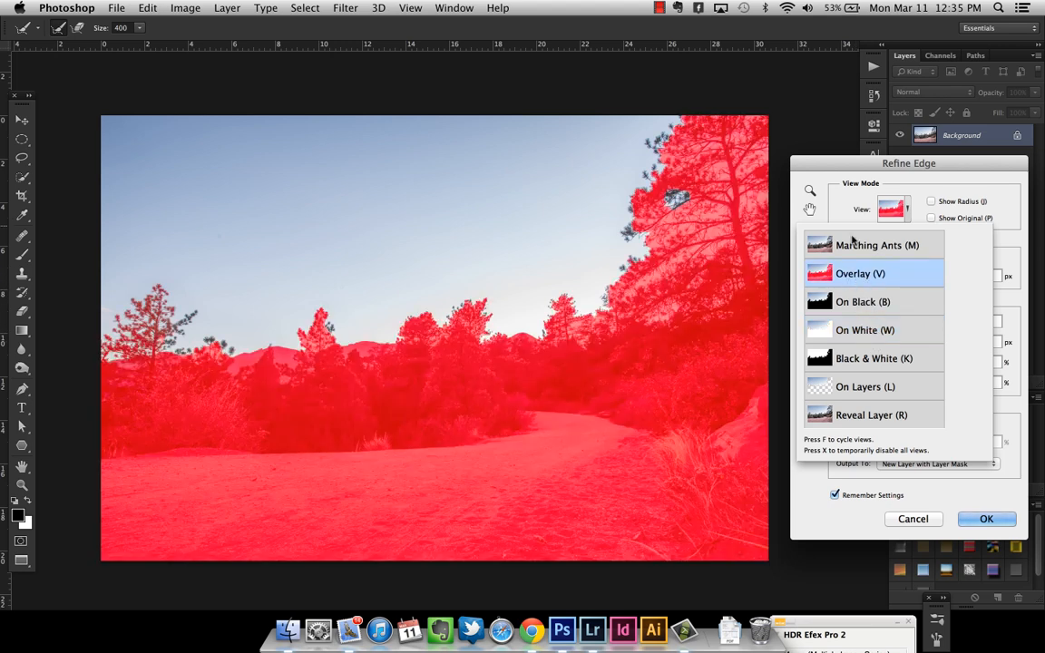
left_click(844, 202)
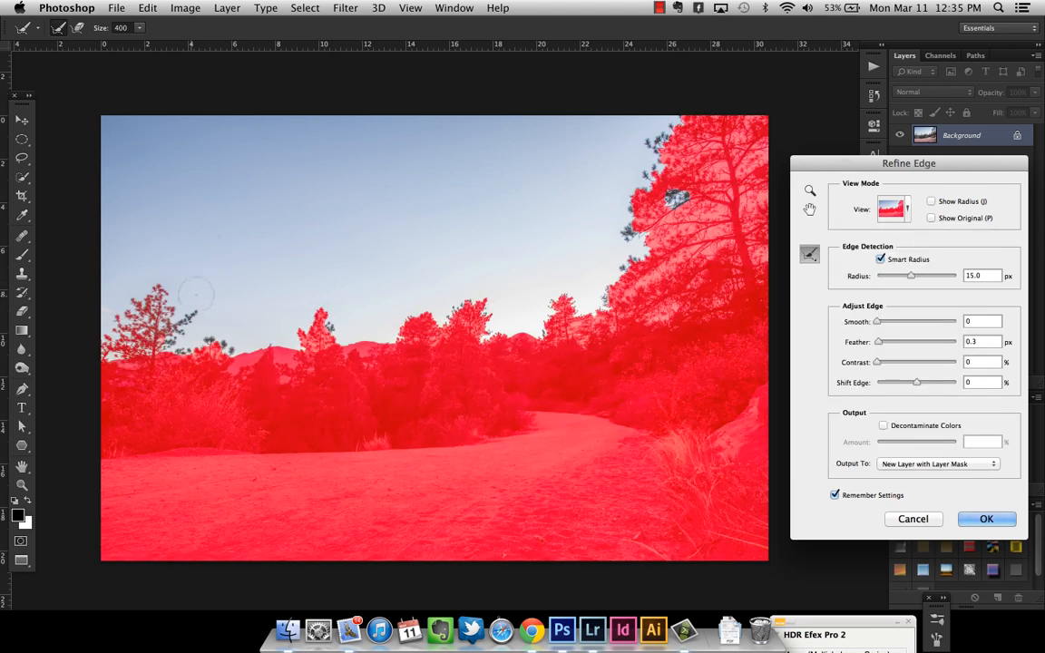
mouse_move(165, 311)
left_mouse_down()
mouse_move(211, 345)
mouse_move(321, 331)
mouse_move(297, 294)
mouse_move(370, 300)
mouse_move(419, 320)
mouse_move(390, 289)
mouse_move(484, 310)
mouse_move(442, 289)
mouse_move(467, 289)
mouse_move(549, 319)
mouse_move(531, 295)
mouse_move(544, 282)
mouse_move(560, 297)
mouse_move(553, 292)
left_mouse_up()
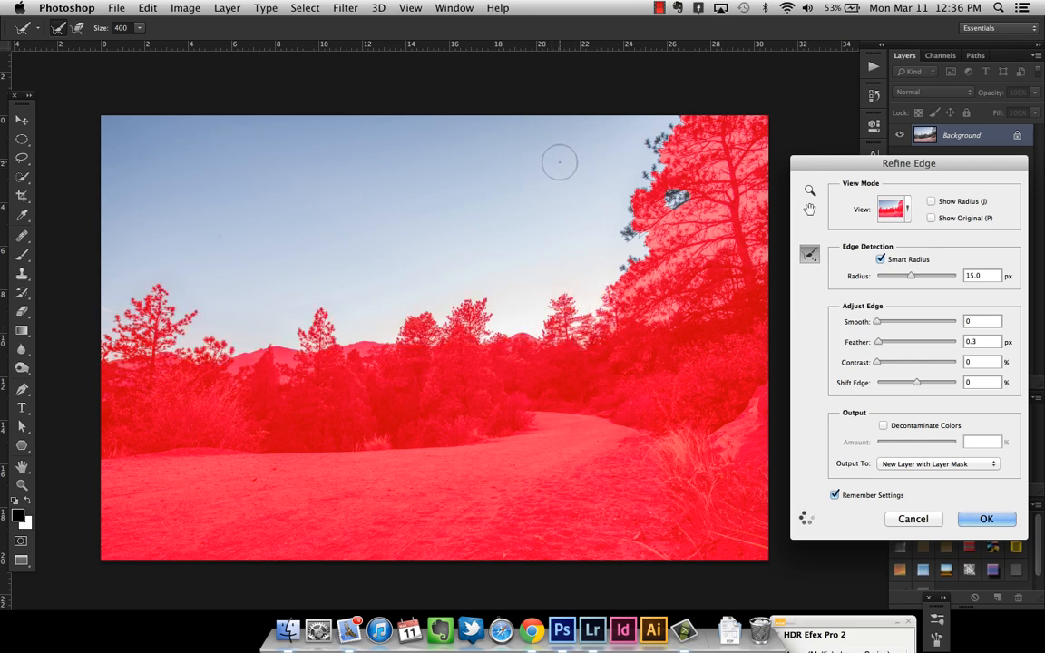
Step: Refine the selection edges across the large pine at the photo's right side and output to a New Layer with Layer Mask
mouse_move(617, 321)
left_mouse_down()
mouse_move(717, 290)
mouse_move(729, 291)
mouse_move(728, 311)
mouse_move(738, 304)
mouse_move(721, 241)
mouse_move(713, 118)
left_mouse_up()
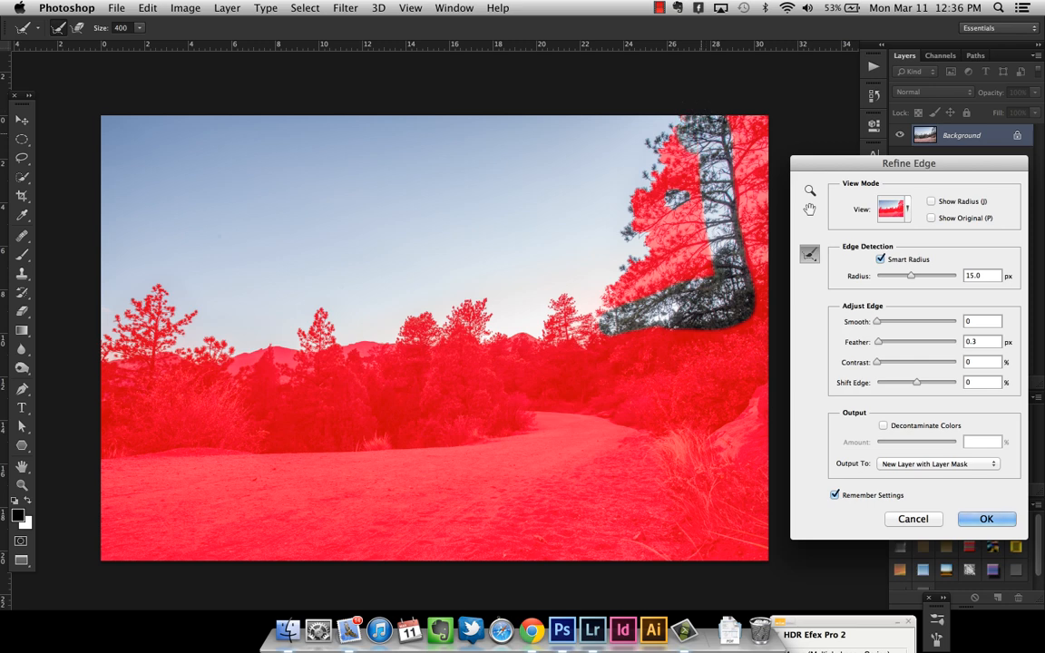
left_click_drag(704, 278, 613, 287)
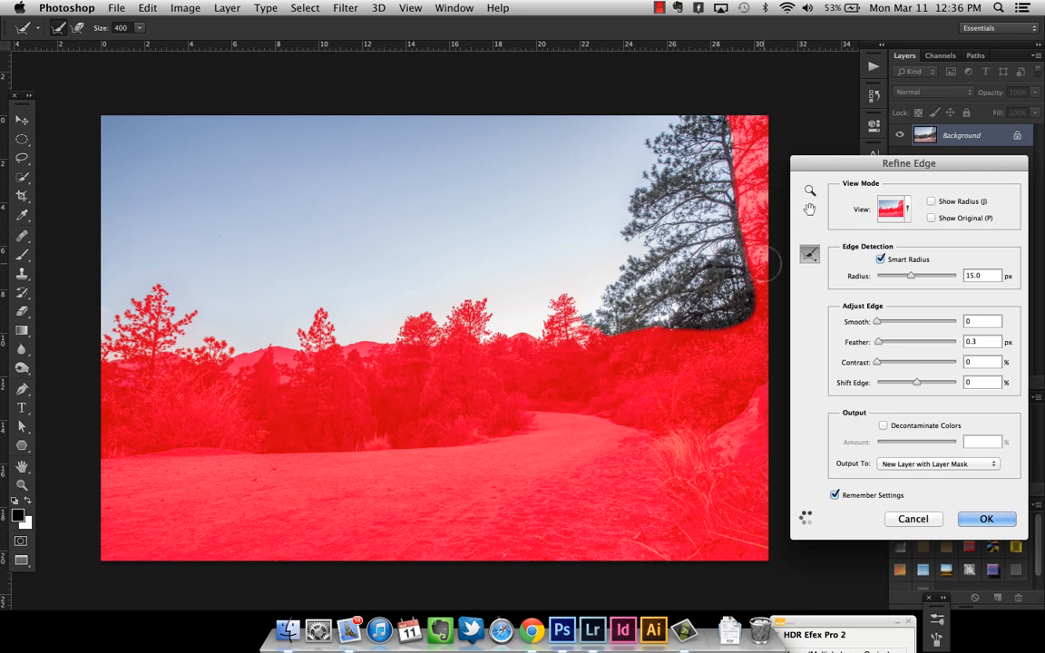
left_click_drag(775, 270, 751, 111)
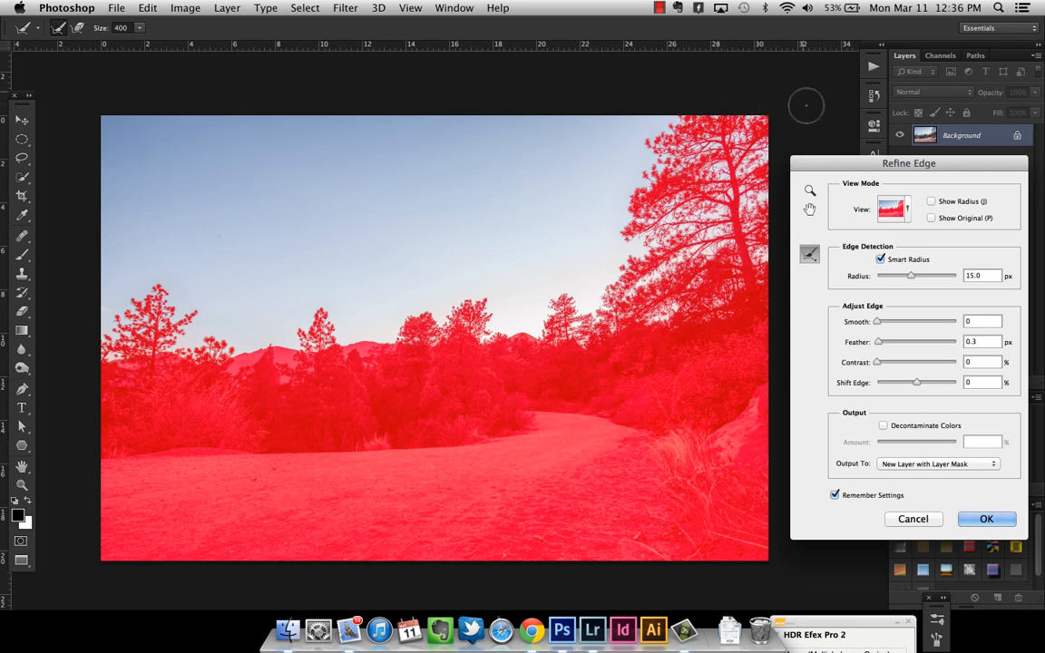
mouse_move(835, 166)
left_mouse_down()
mouse_move(815, 145)
mouse_move(820, 153)
left_mouse_up()
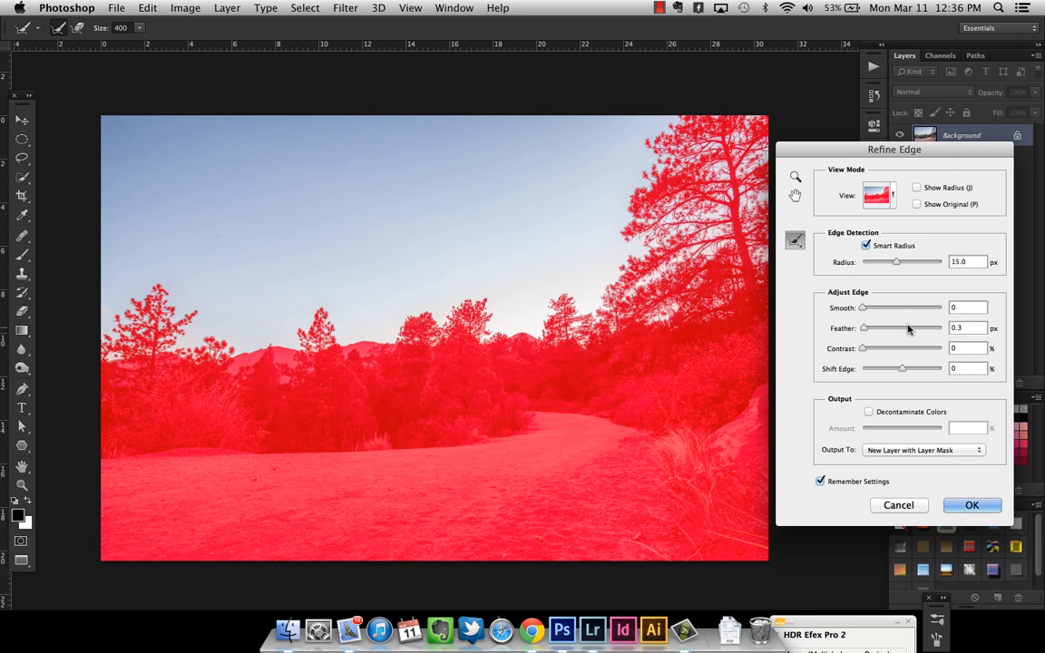
left_click(970, 505)
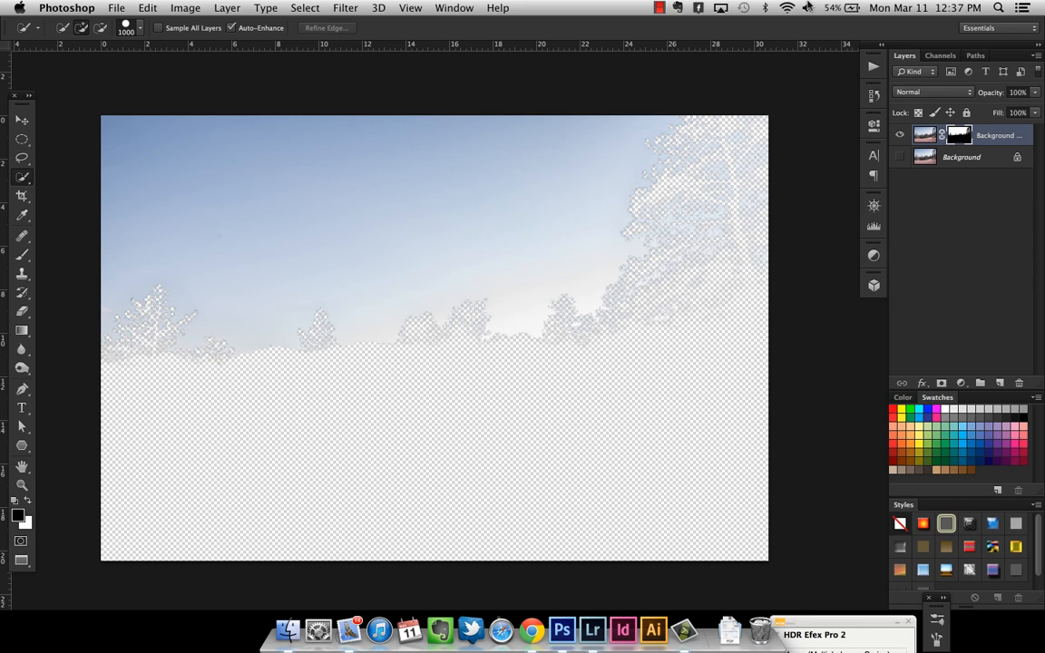
Step: Invert the new layer's mask to keep the trees and road instead of the sky, and make the Background layer visible
key("super+i")
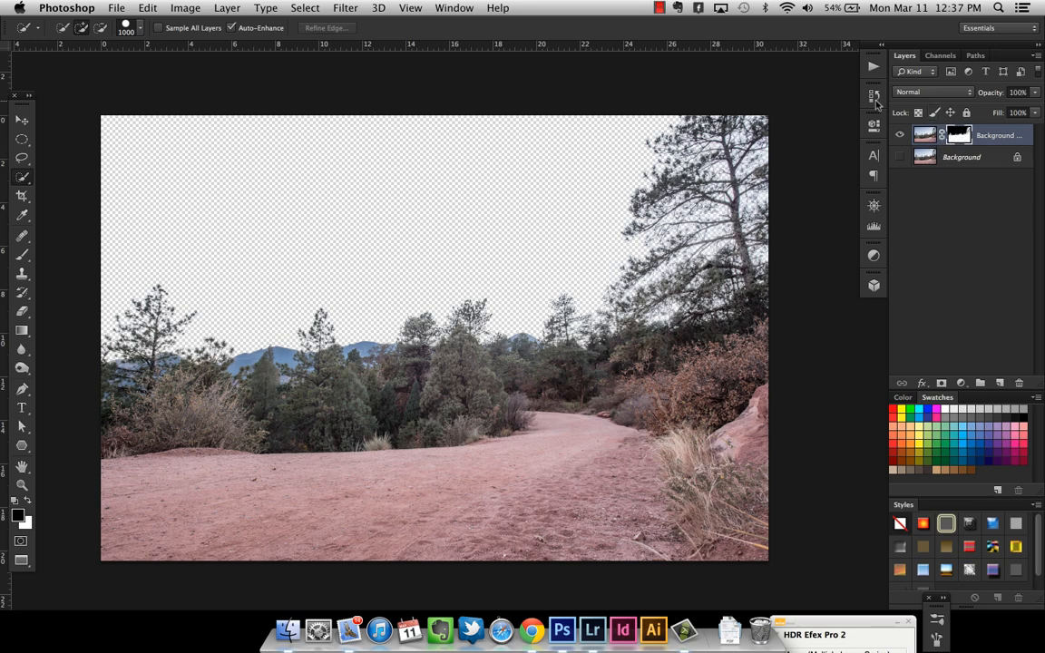
key("super+i")
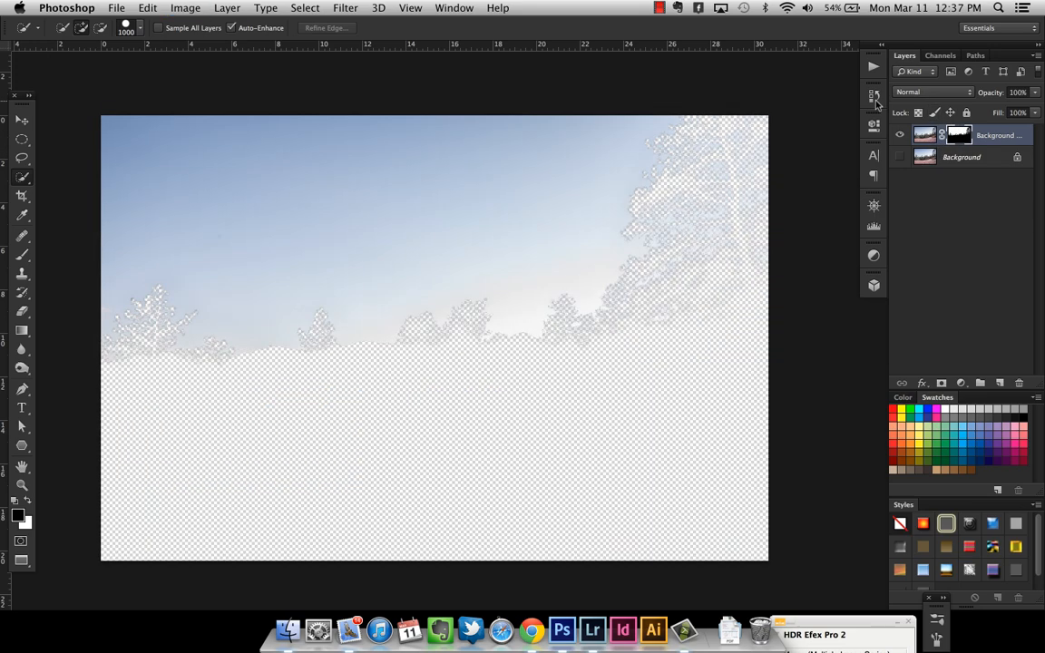
key("super+i")
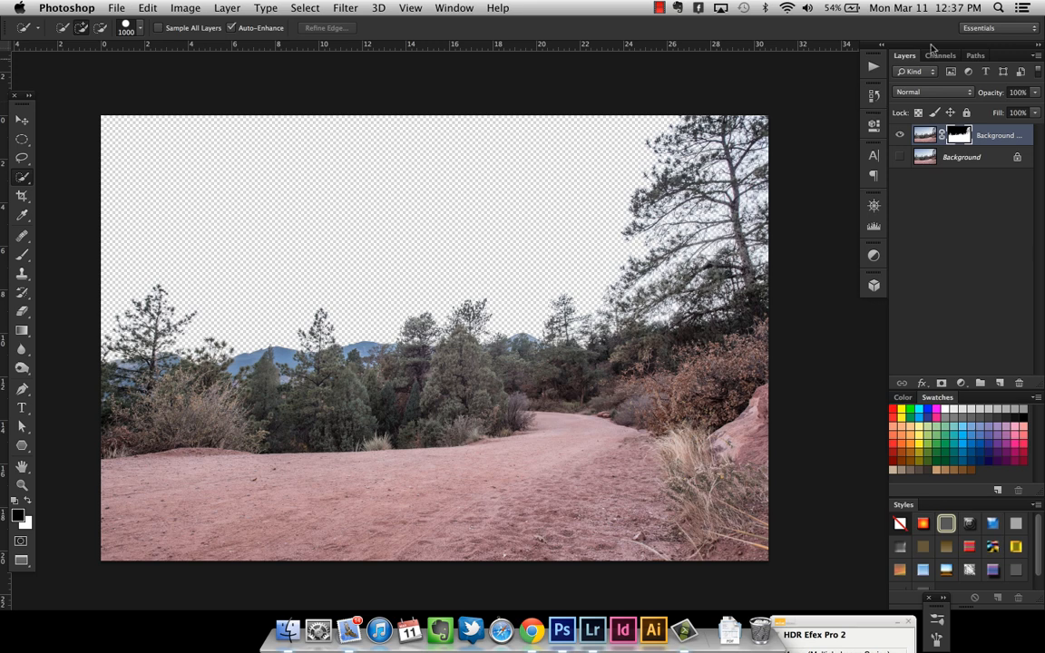
left_click(902, 158)
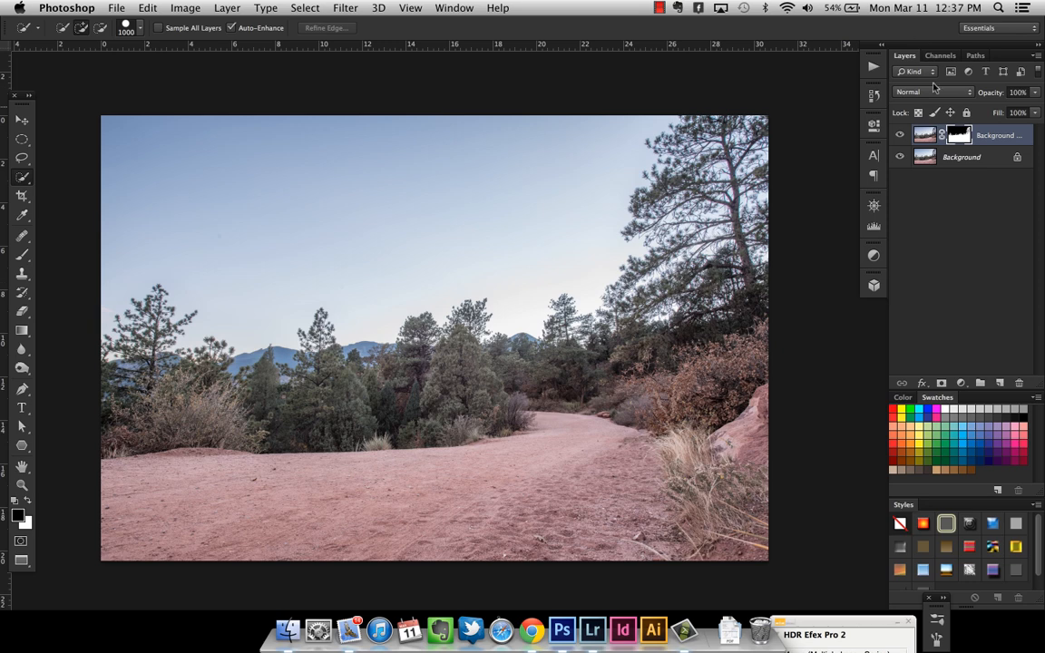
Step: Hide the Background layer to check the masked trees and road on transparency, and show it again
left_click(901, 158)
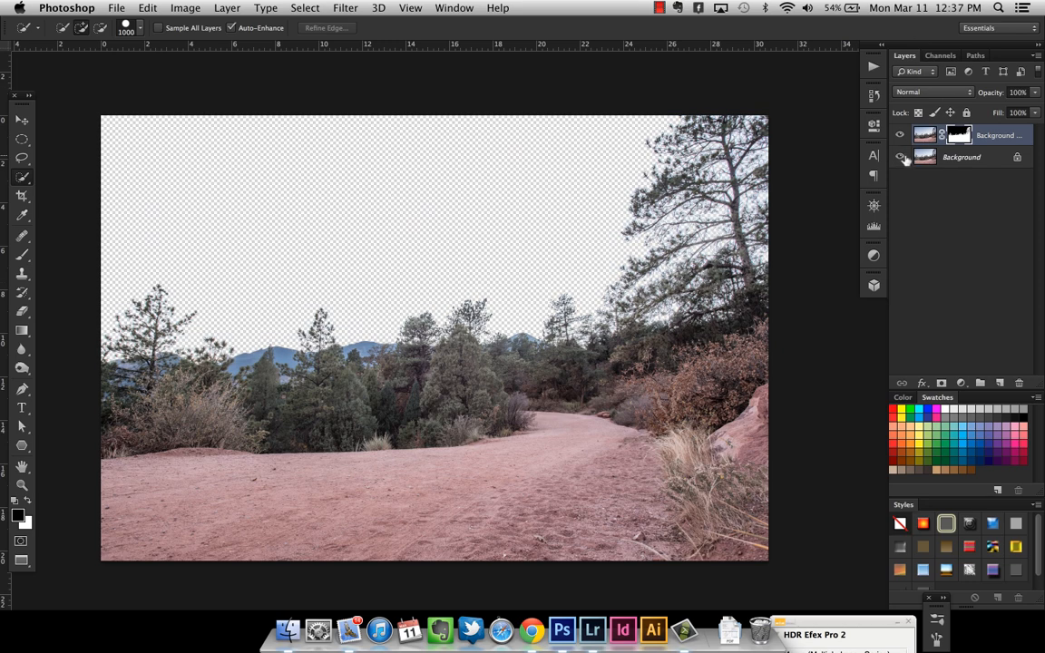
left_click(901, 158)
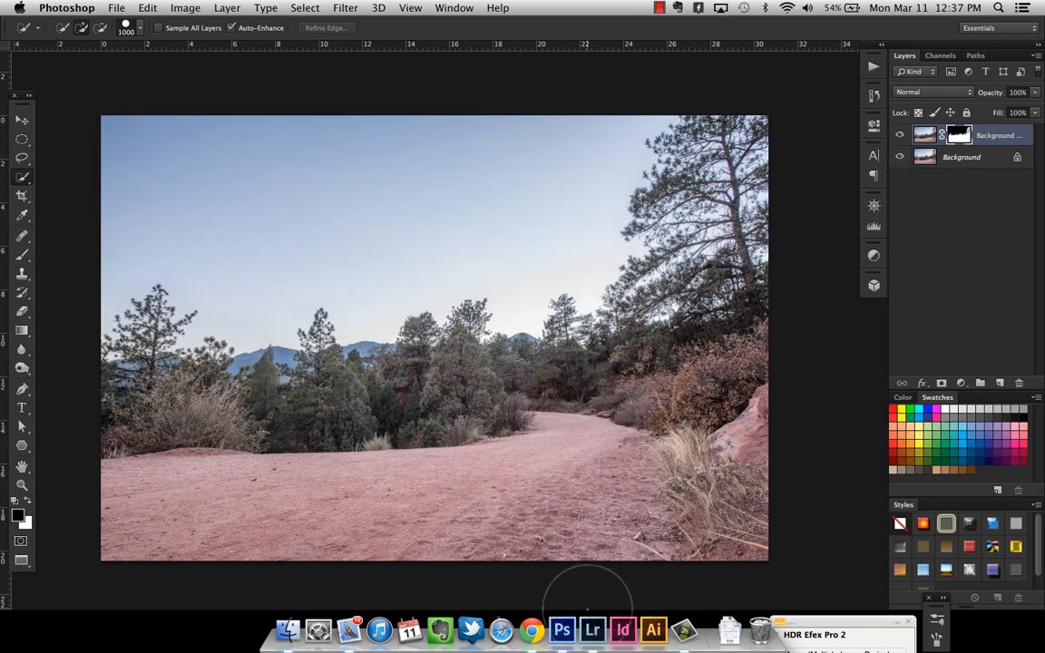
Step: Switch to Lightroom, pick the orange sunset sky photo _D3S8538.dng and open it in Photoshop for editing
key("super+Tab")
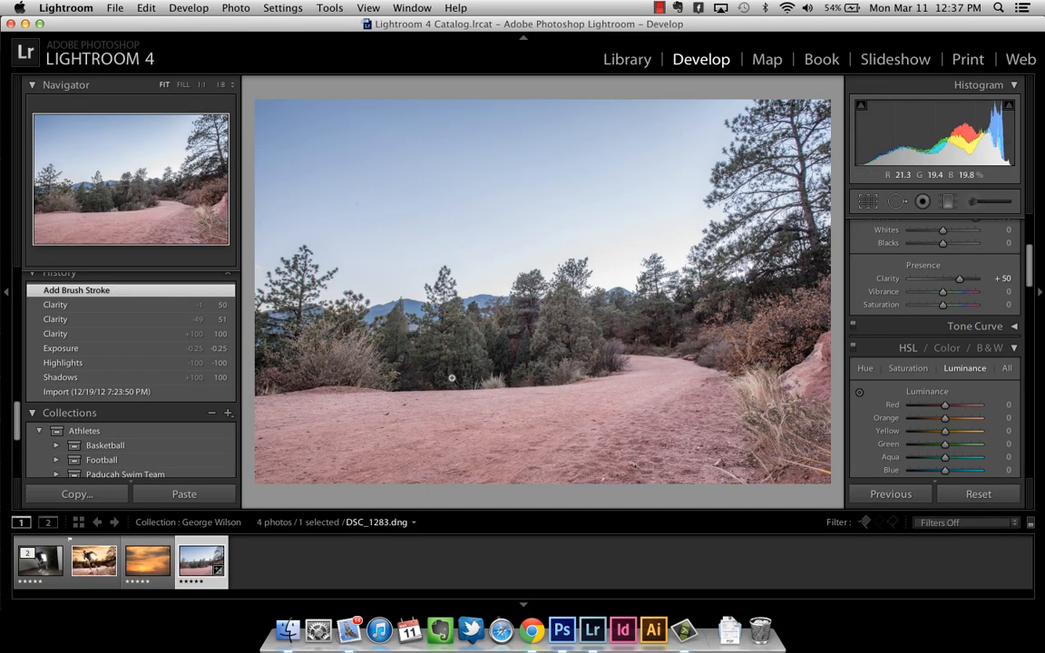
left_click(137, 561)
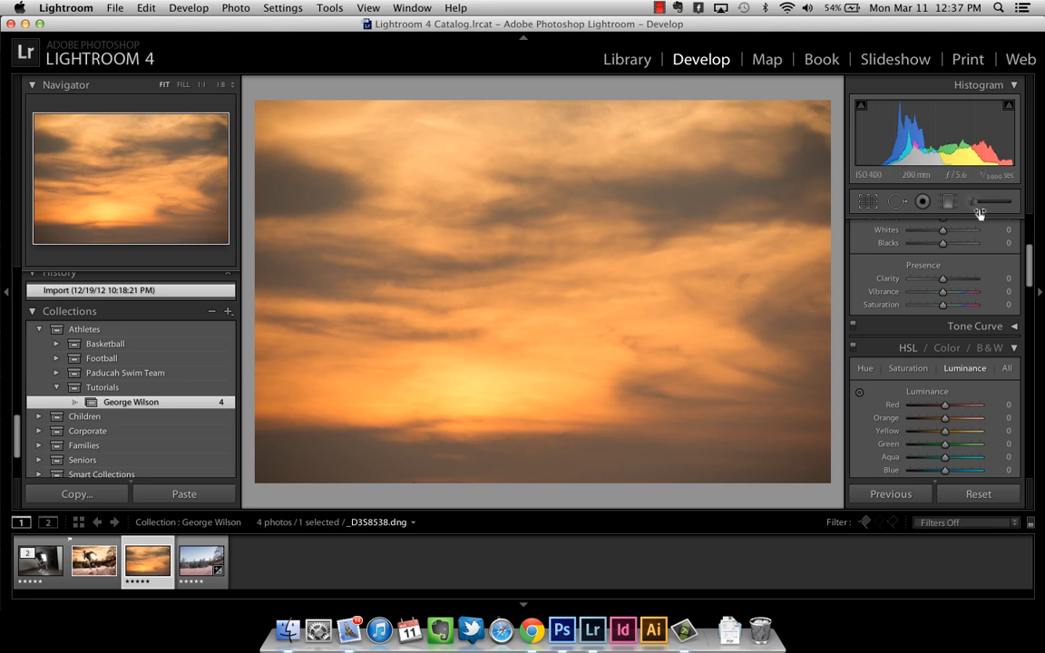
scroll(1037, 224, "up", 5)
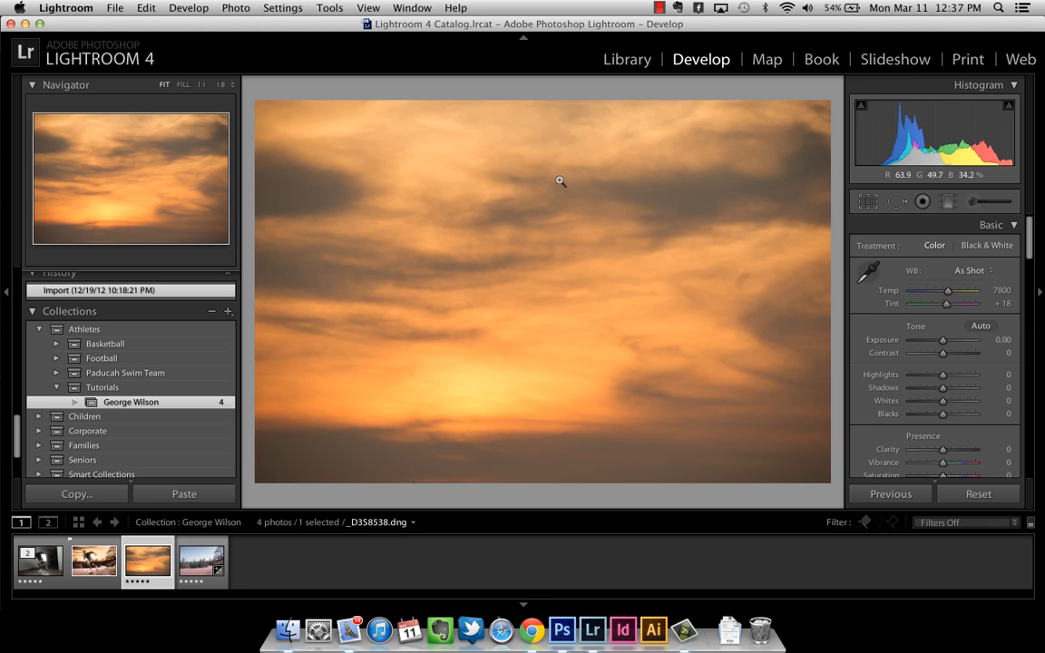
key("super+e")
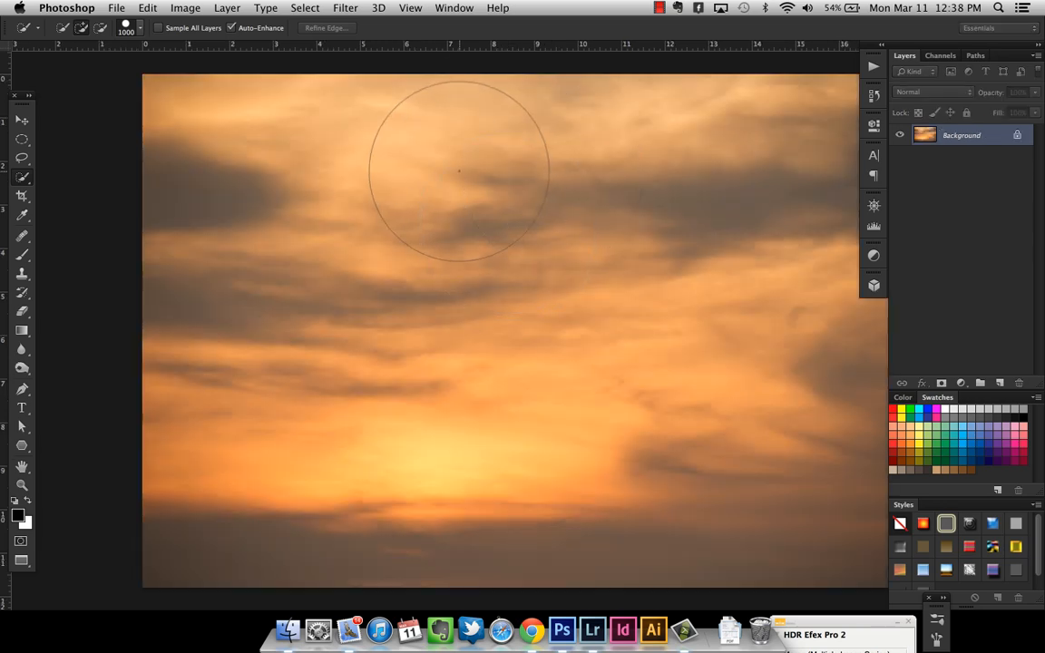
Step: Select the entire sunset sky image and copy it
left_click(307, 8)
left_click(306, 25)
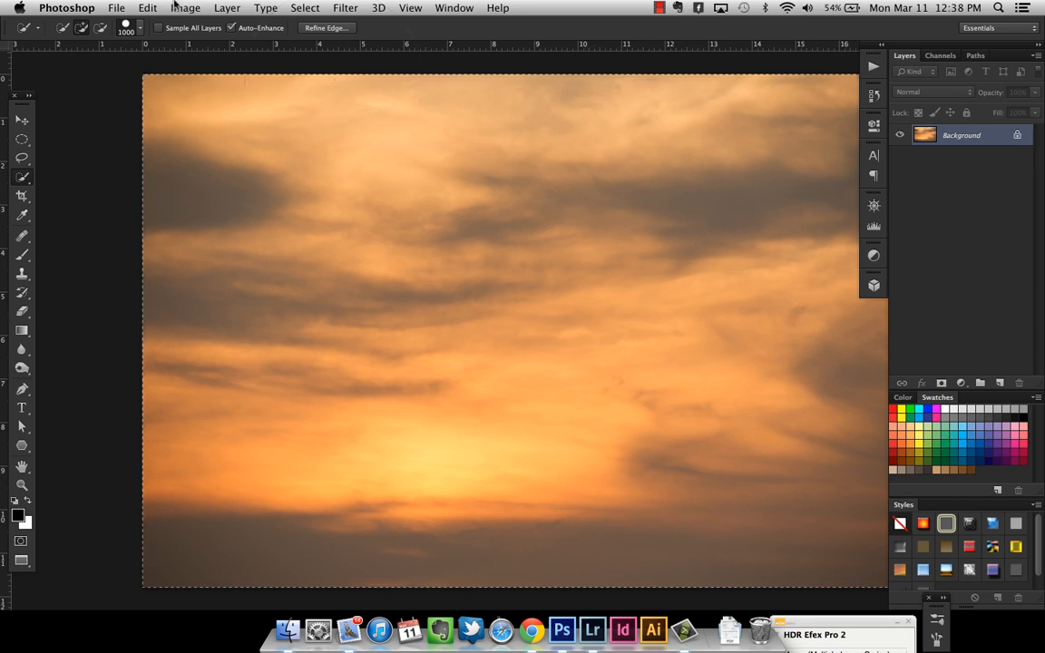
left_click(146, 9)
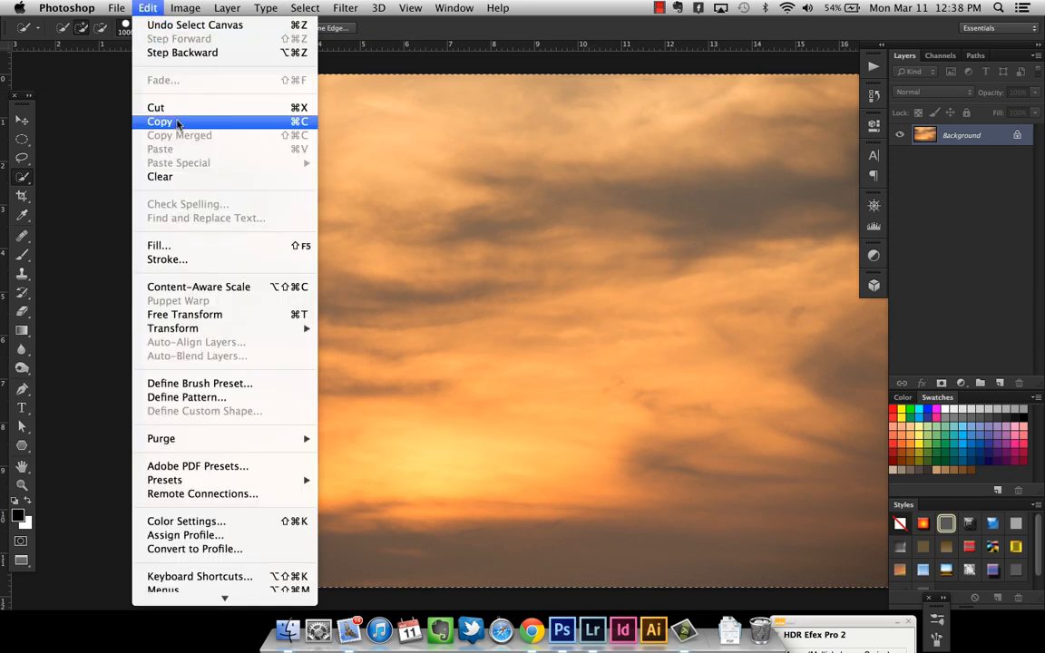
left_click(151, 9)
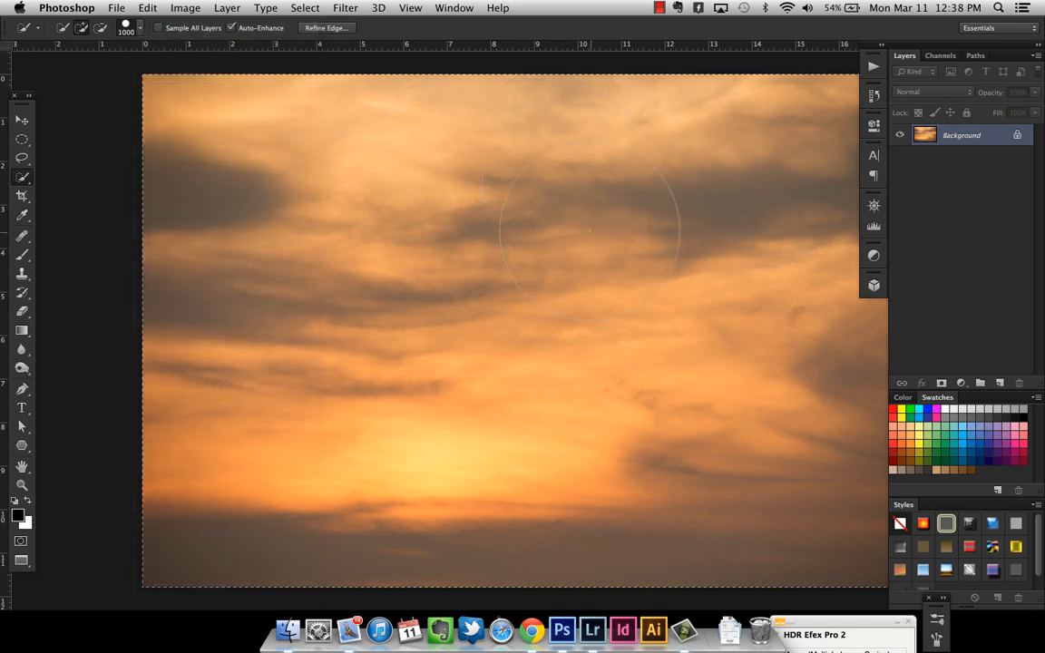
key("super+c")
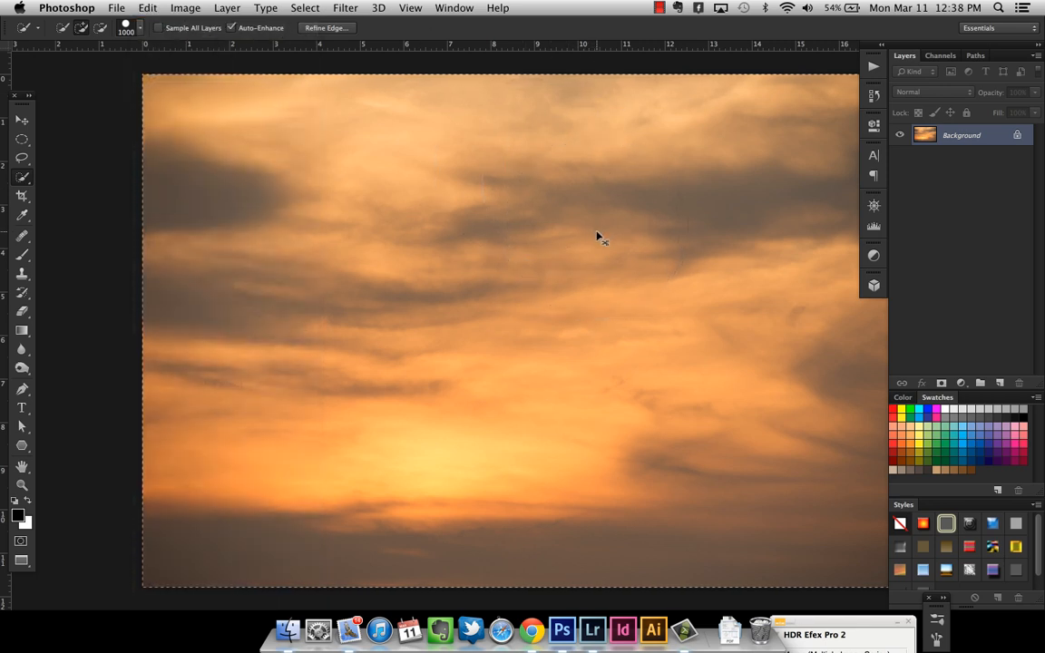
Step: Cycle through the screen modes back to standard screen mode and reselect the entire sunset sky image
key("f")
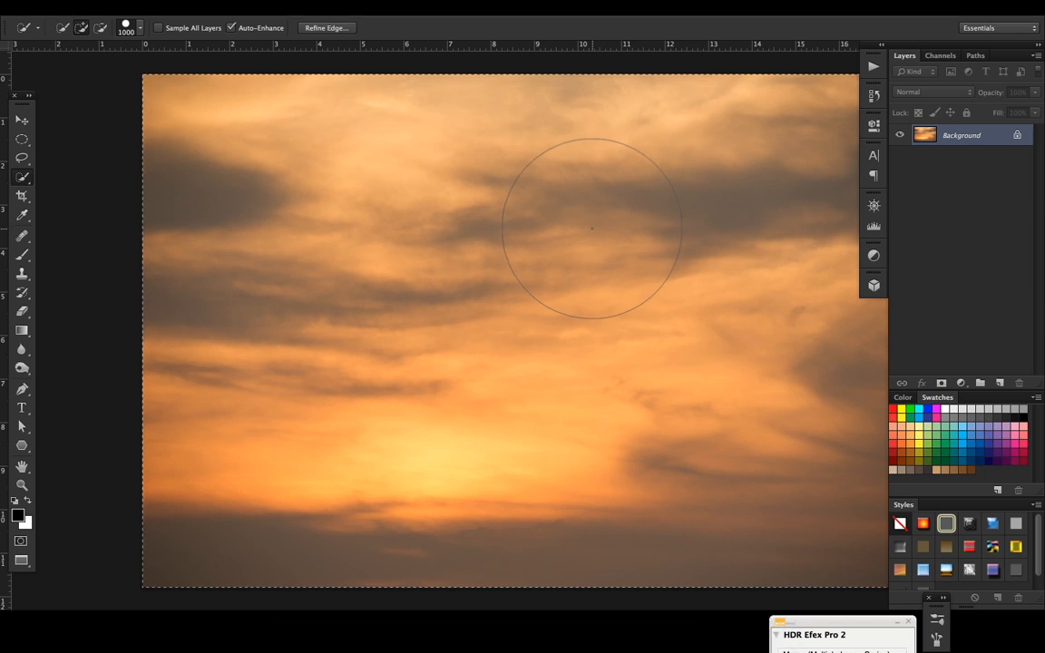
key("f")
key("f")
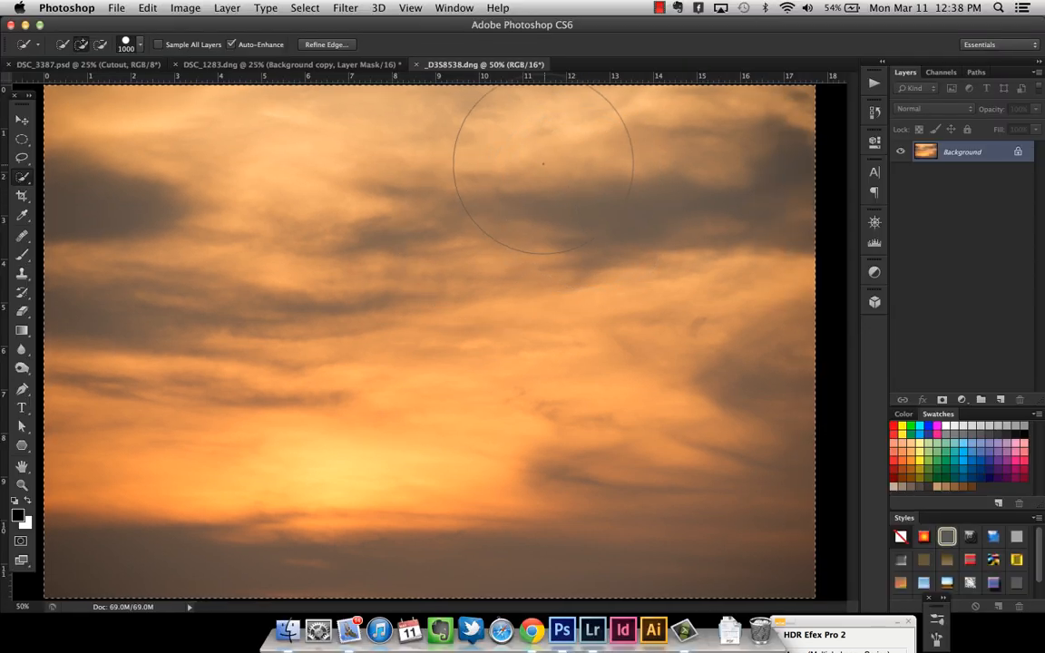
key("f")
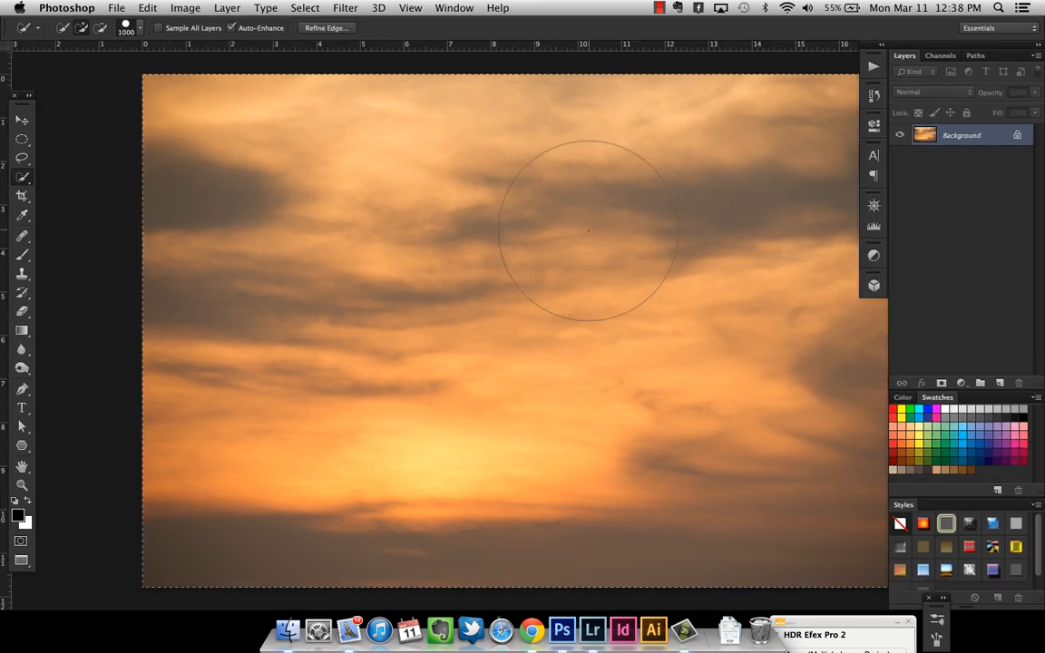
mouse_move(542, 334)
left_mouse_down()
mouse_move(418, 422)
mouse_move(408, 378)
mouse_move(441, 294)
mouse_move(526, 182)
mouse_move(673, 233)
mouse_move(638, 393)
mouse_move(518, 368)
mouse_move(521, 289)
mouse_move(536, 283)
mouse_move(392, 388)
mouse_move(569, 271)
mouse_move(553, 291)
mouse_move(543, 282)
left_mouse_up()
key("f")
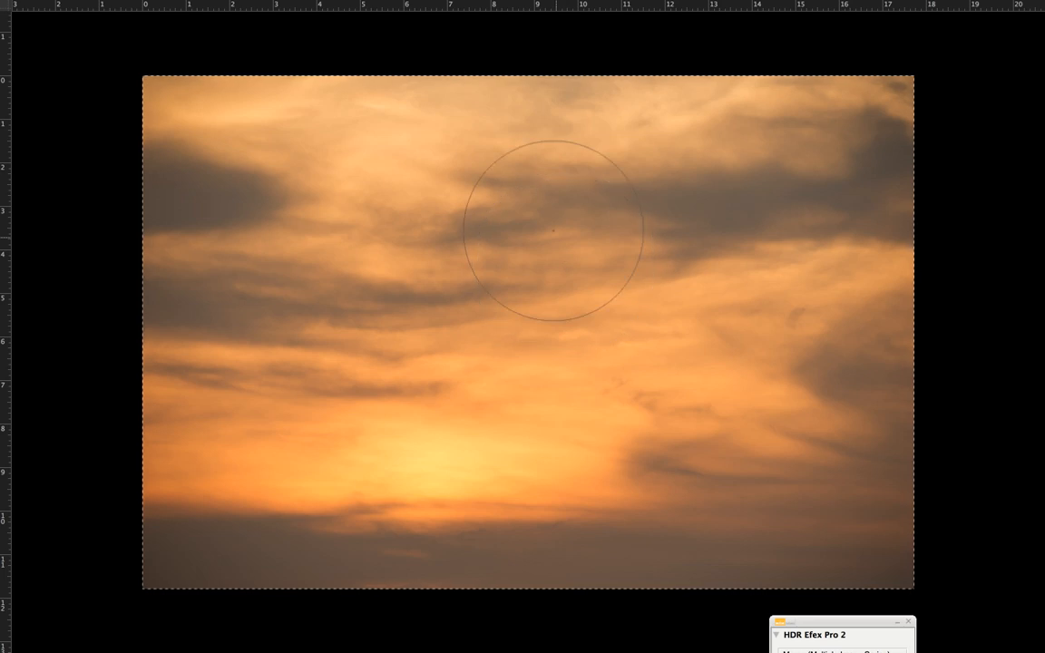
key("f")
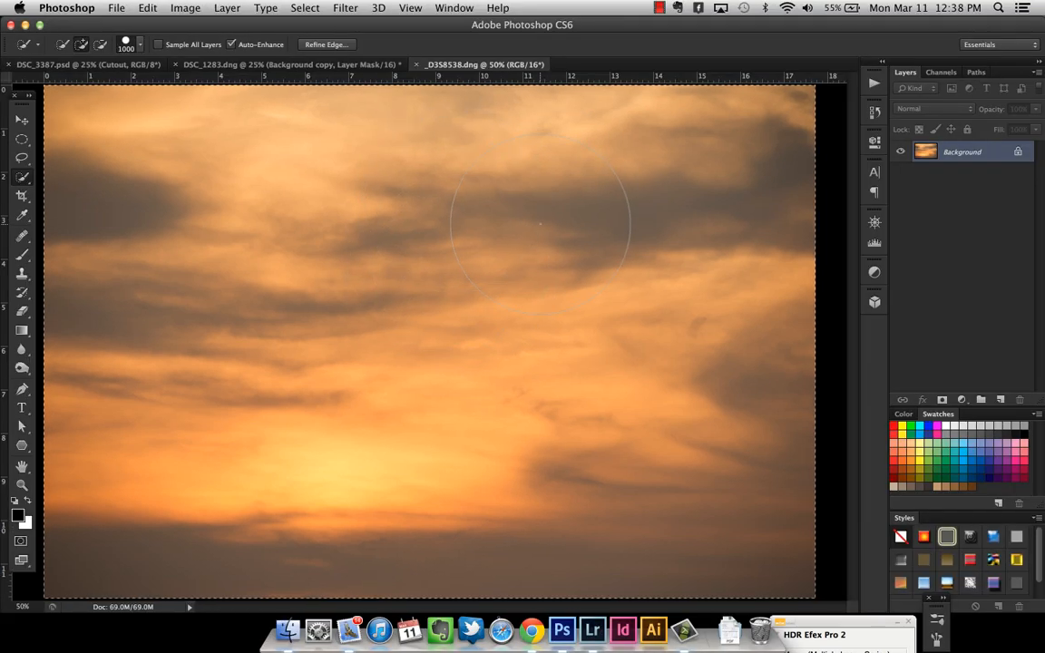
key("f")
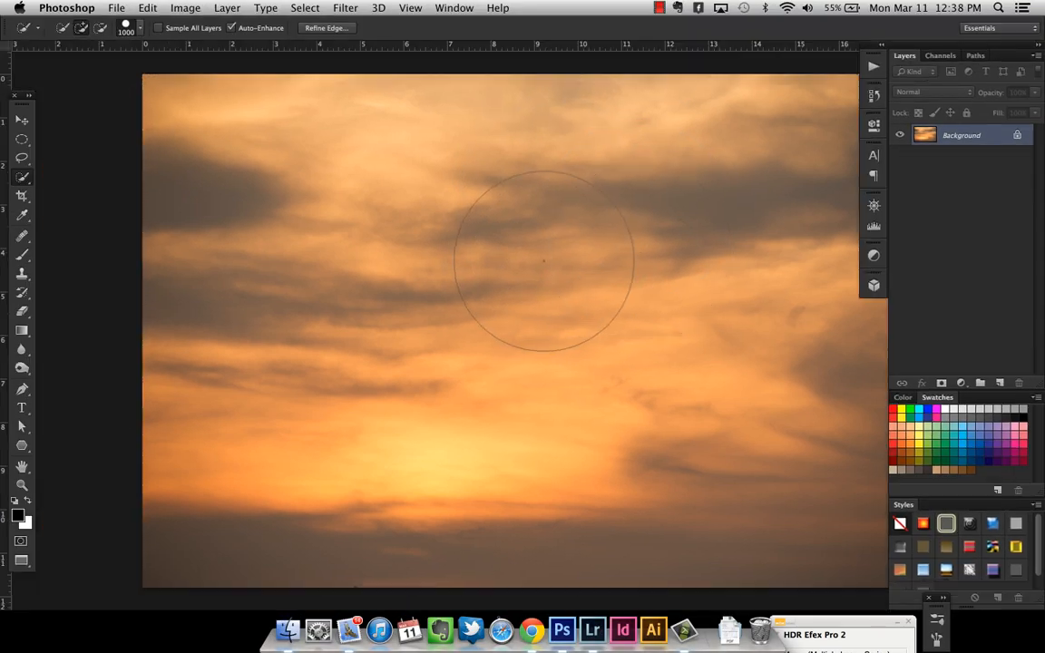
key("f")
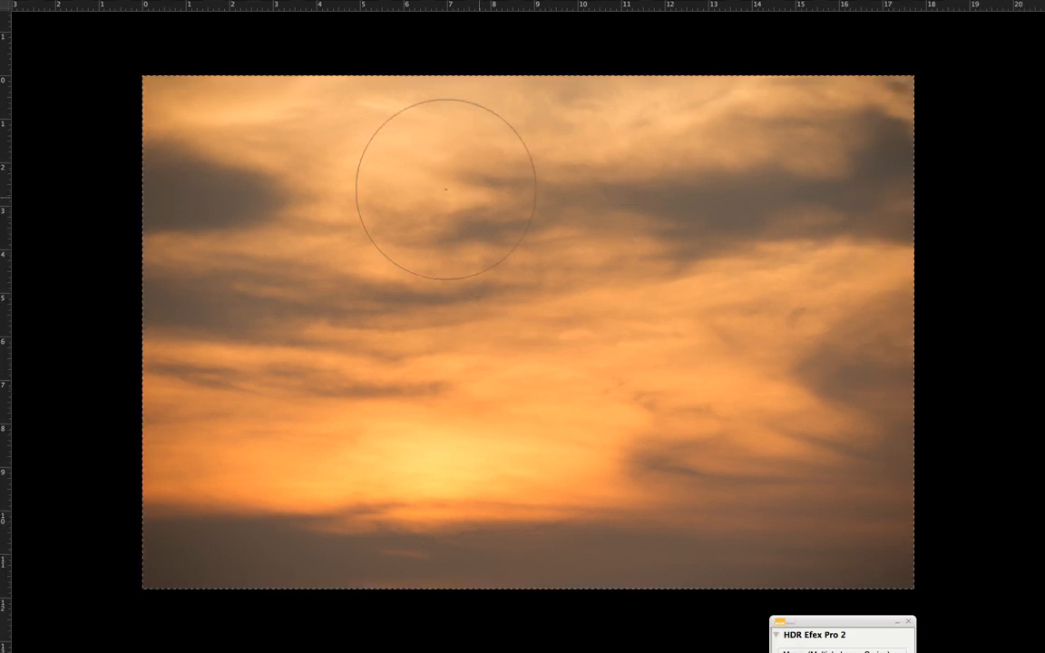
key("f")
key("super+a")
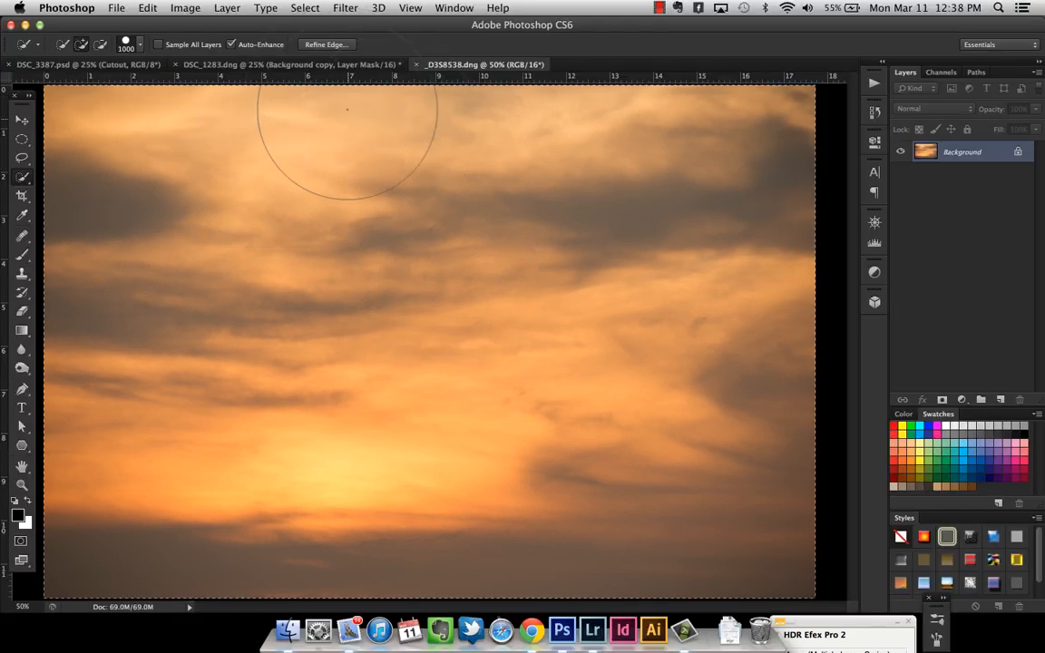
Step: Paste the sunset sky into DSC_1283.dng and move the new layer into the photo's upper-left corner
left_click(238, 65)
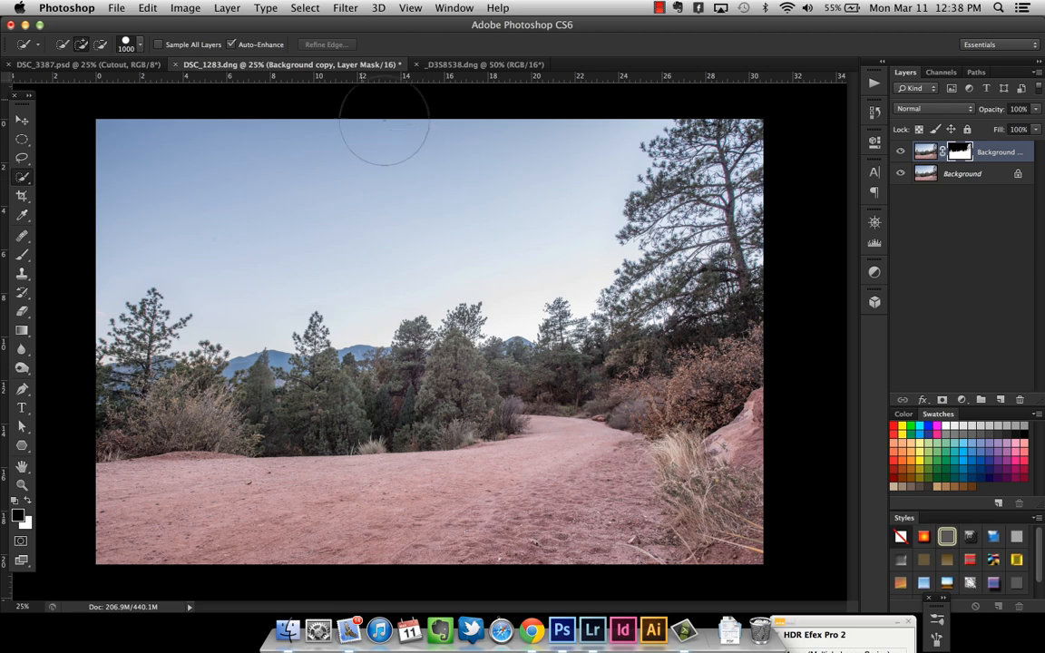
left_click(148, 8)
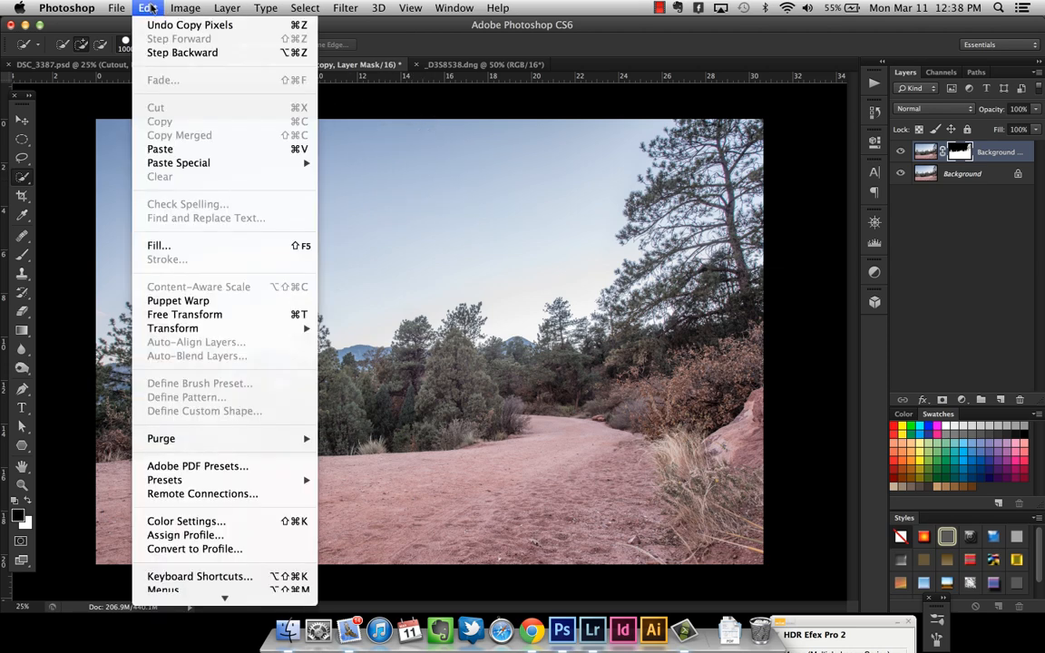
left_click(172, 148)
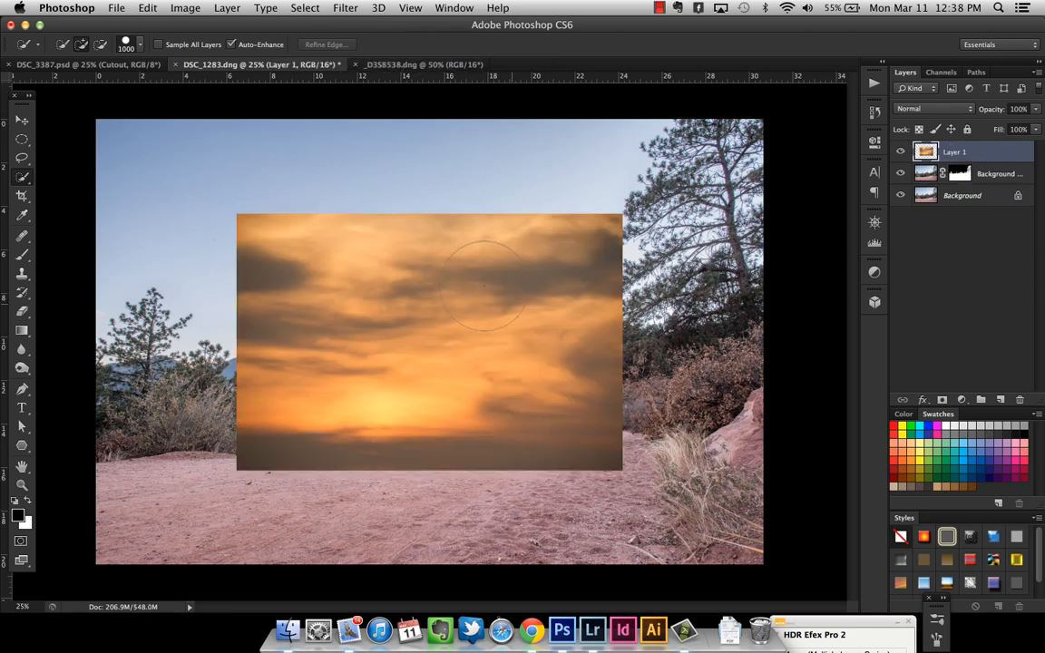
key("v")
left_click_drag(498, 277, 356, 181)
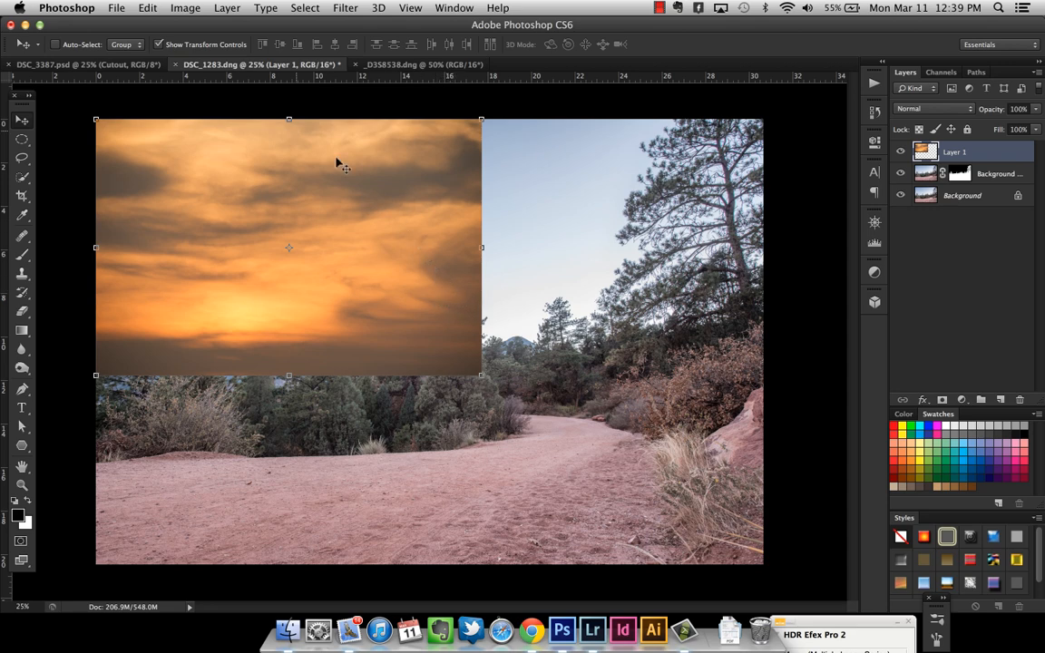
Step: Look at the runner image in DSC_3387.psd and return to the dirt-road document DSC_1283.dng
left_click(168, 67)
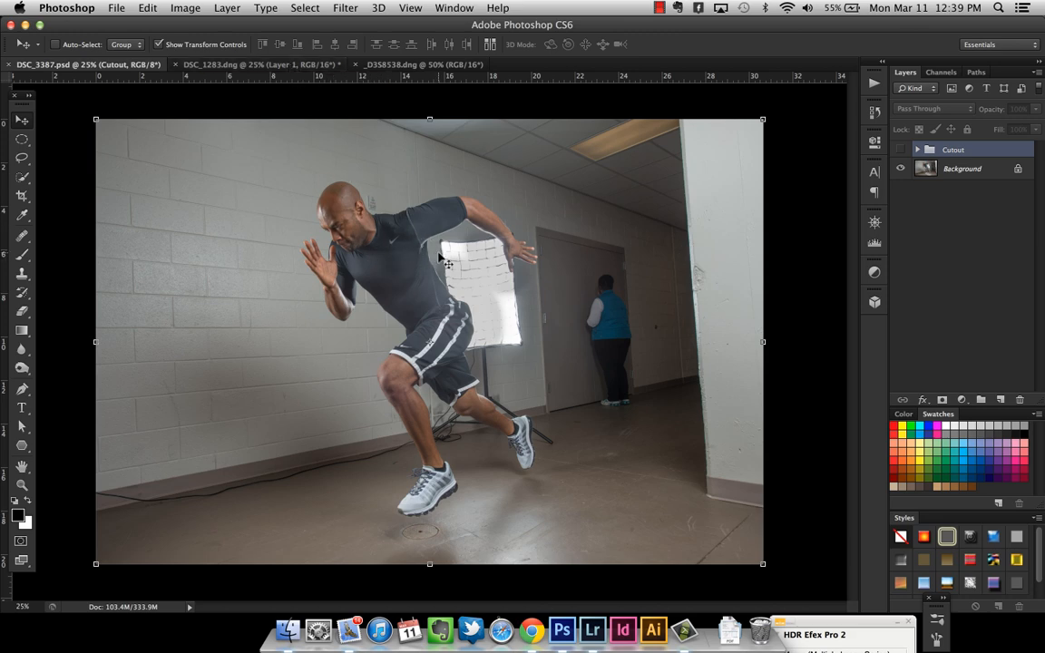
left_click(284, 67)
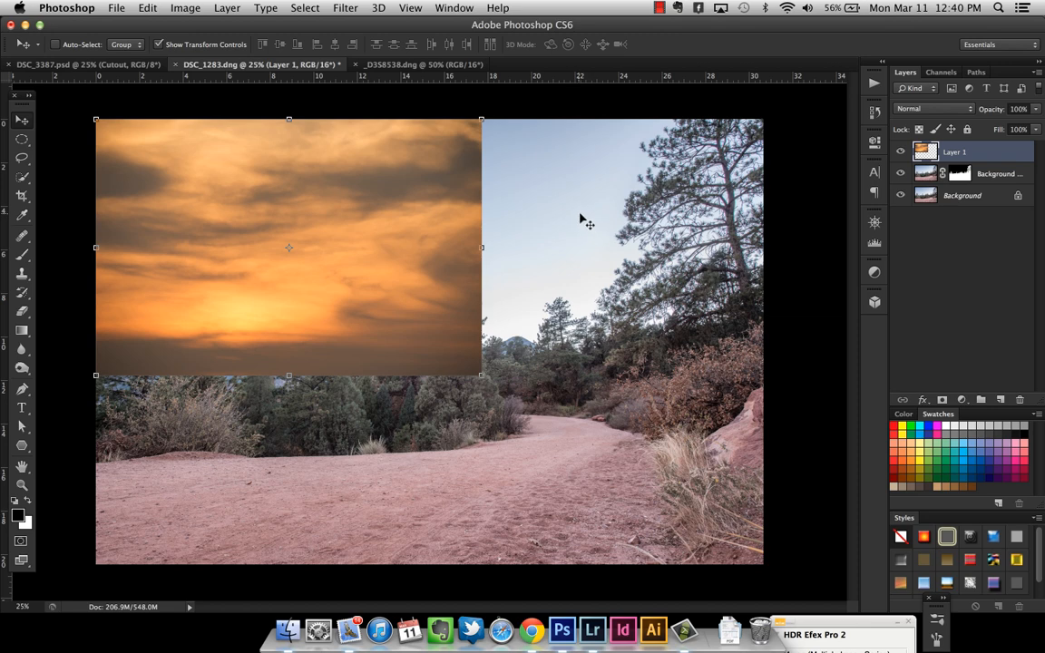
Step: Use full-screen mode with menu bar, scale the pasted sunset layer to 202.75% and move it up over the photo's sky area
key("f")
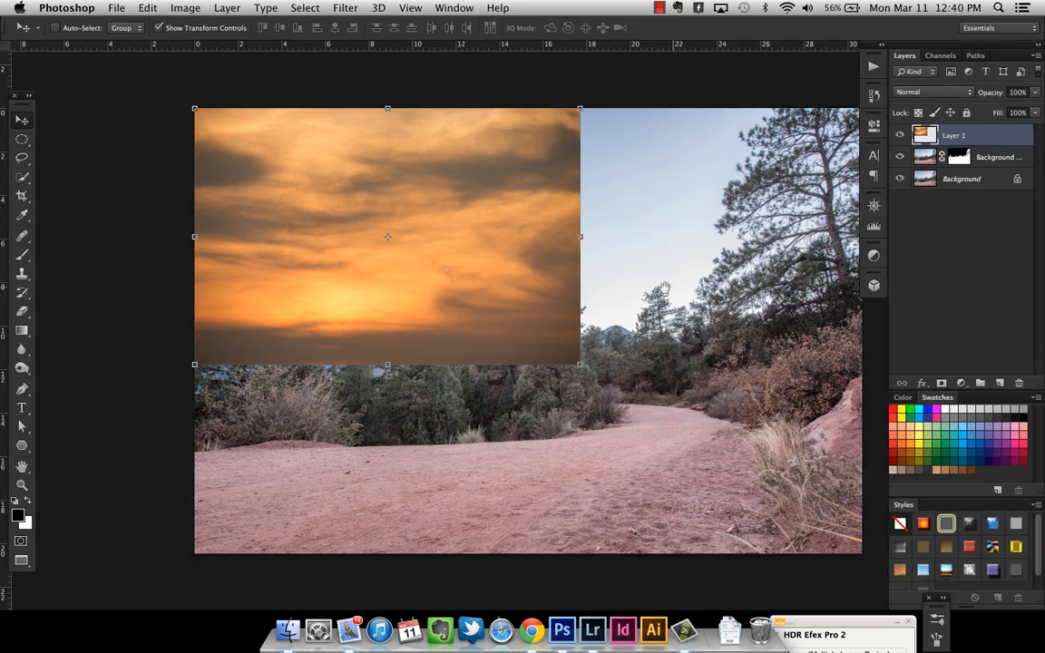
left_click_drag(649, 279, 545, 247)
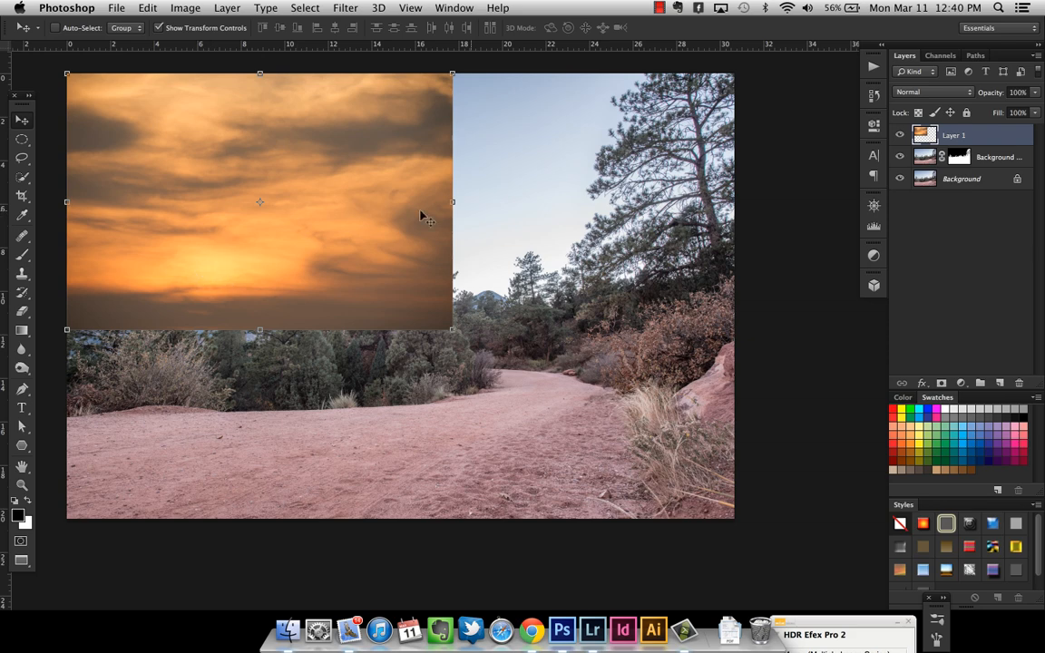
left_click_drag(538, 212, 530, 218)
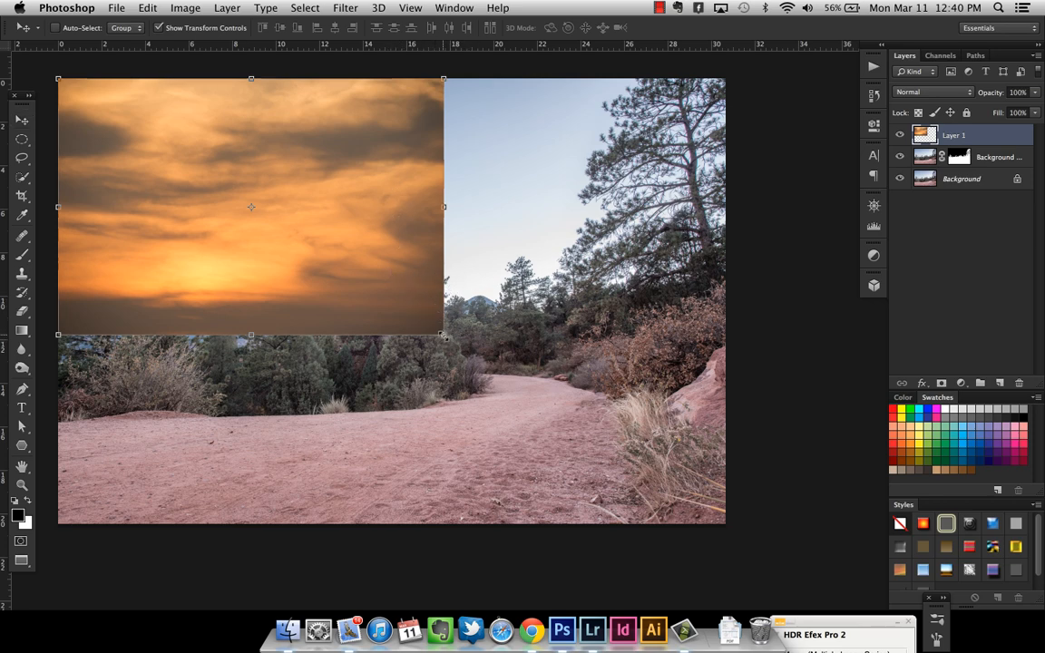
left_click_drag(443, 335, 841, 562)
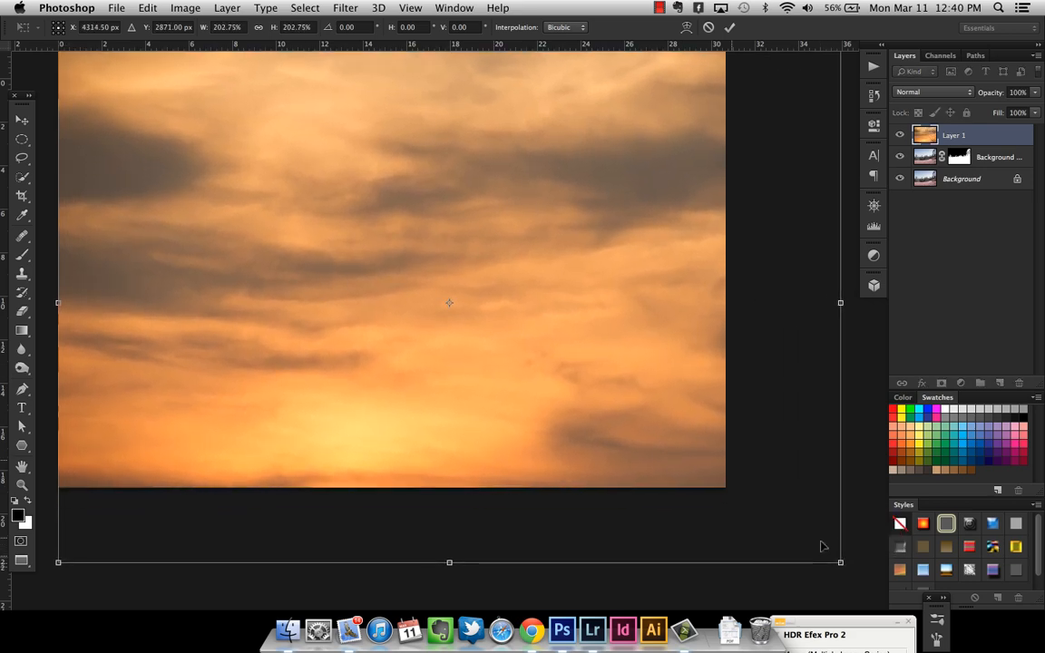
left_click_drag(505, 419, 501, 177)
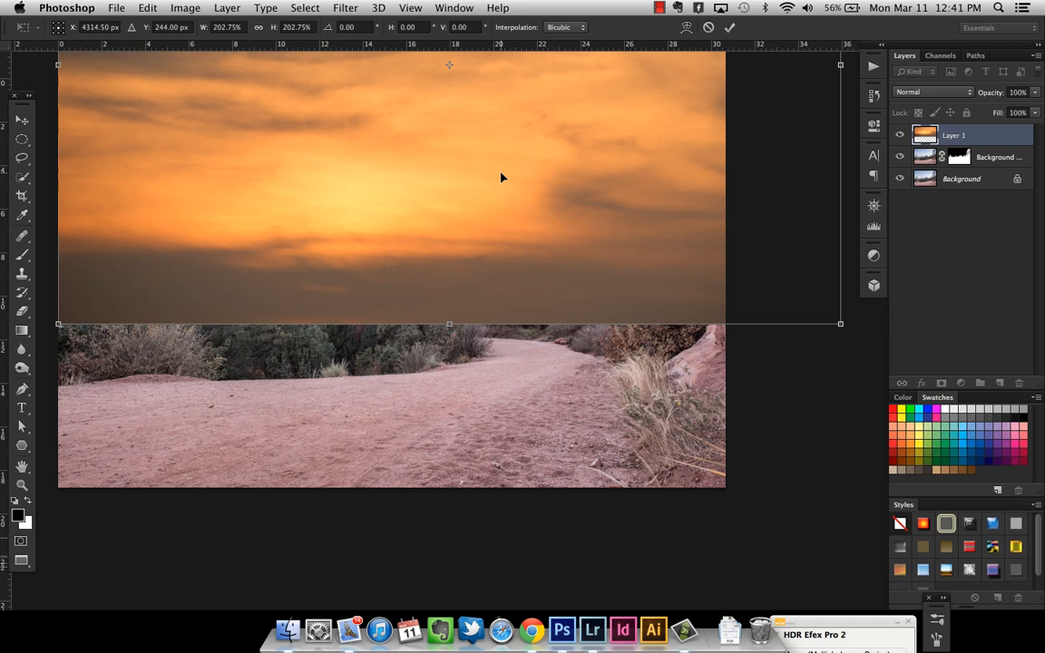
key("Return")
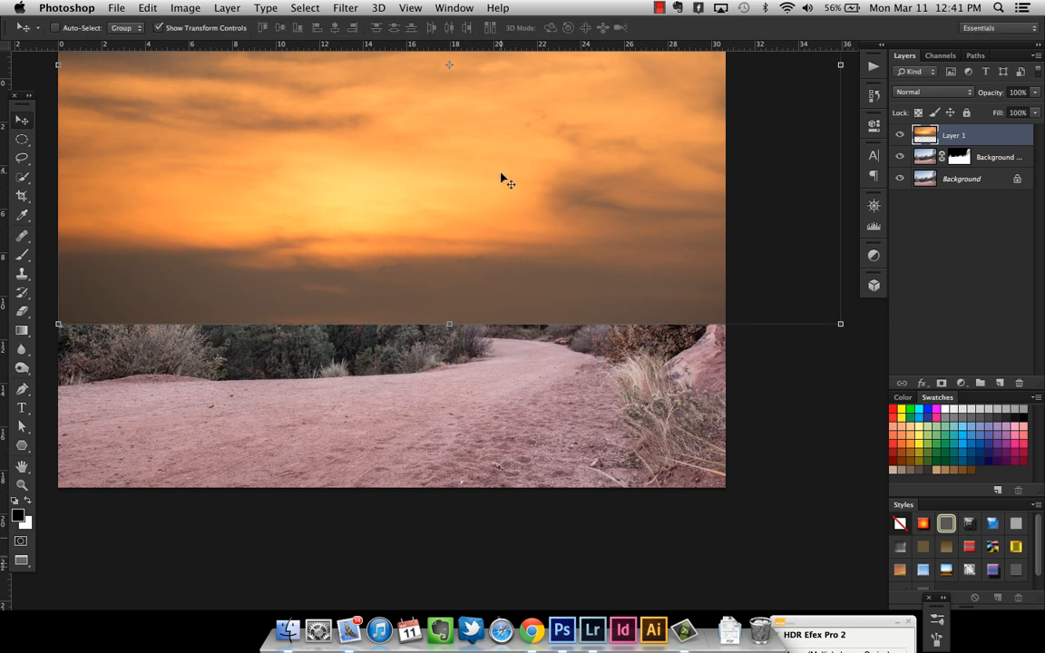
left_click_drag(531, 262, 533, 224)
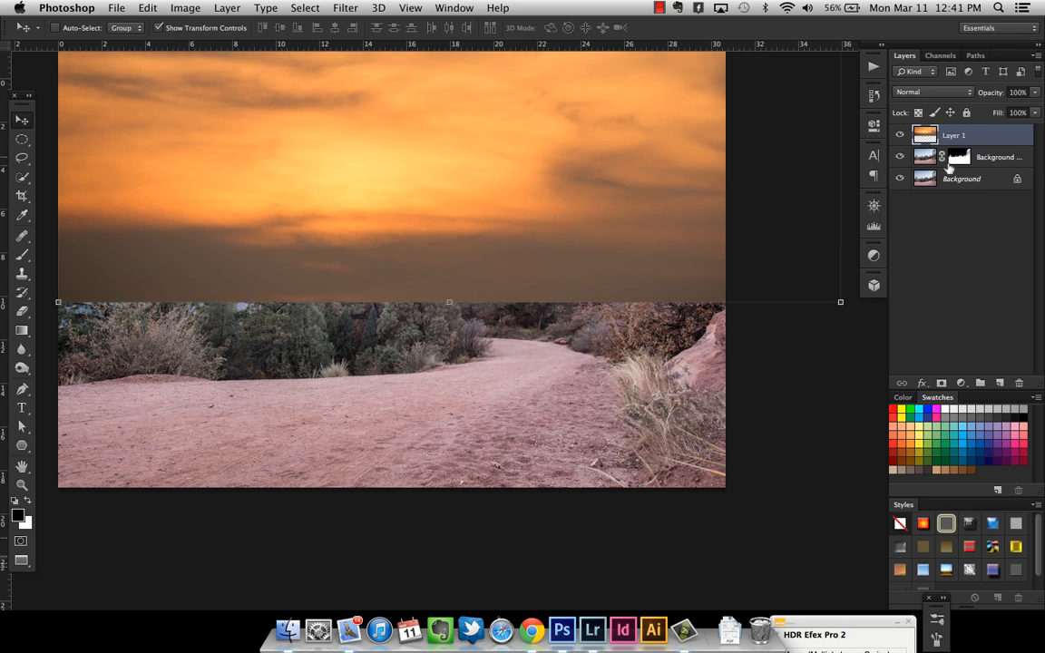
Step: Rename the sunset layer Sky and place it beneath the masked trees-and-road layer
double_click(953, 134)
type("Sky")
key("Return")
left_click_drag(968, 140, 981, 164)
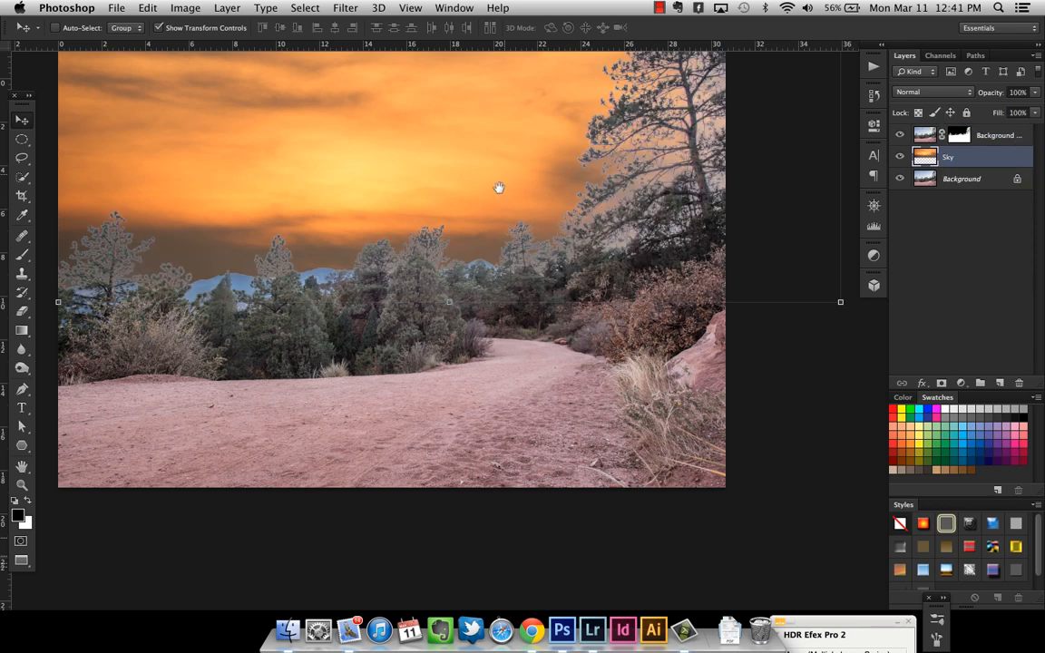
Step: Move the Sky layer down behind the tree line and enlarge it to 101.89% width and 101.88% height
left_click_drag(513, 155, 522, 261)
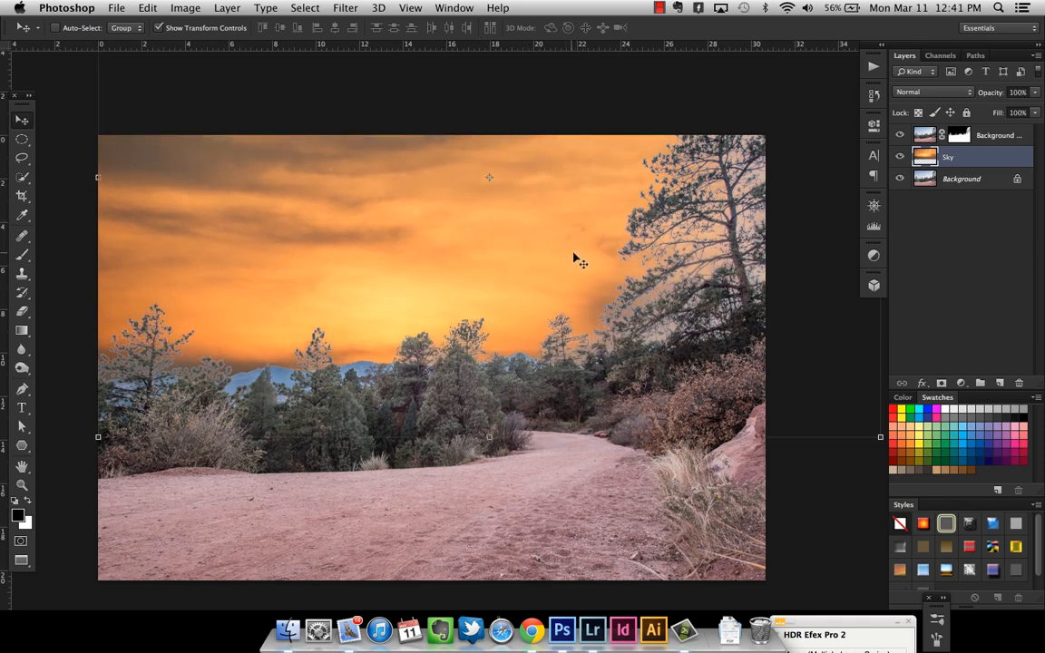
left_click_drag(561, 326, 495, 297)
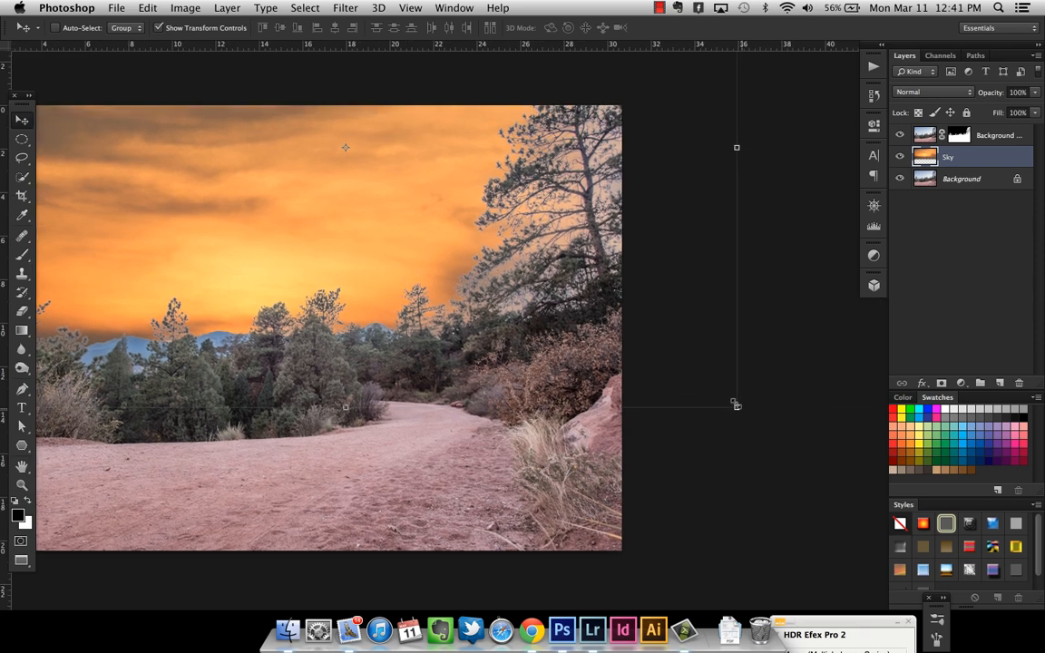
left_click_drag(737, 408, 751, 416)
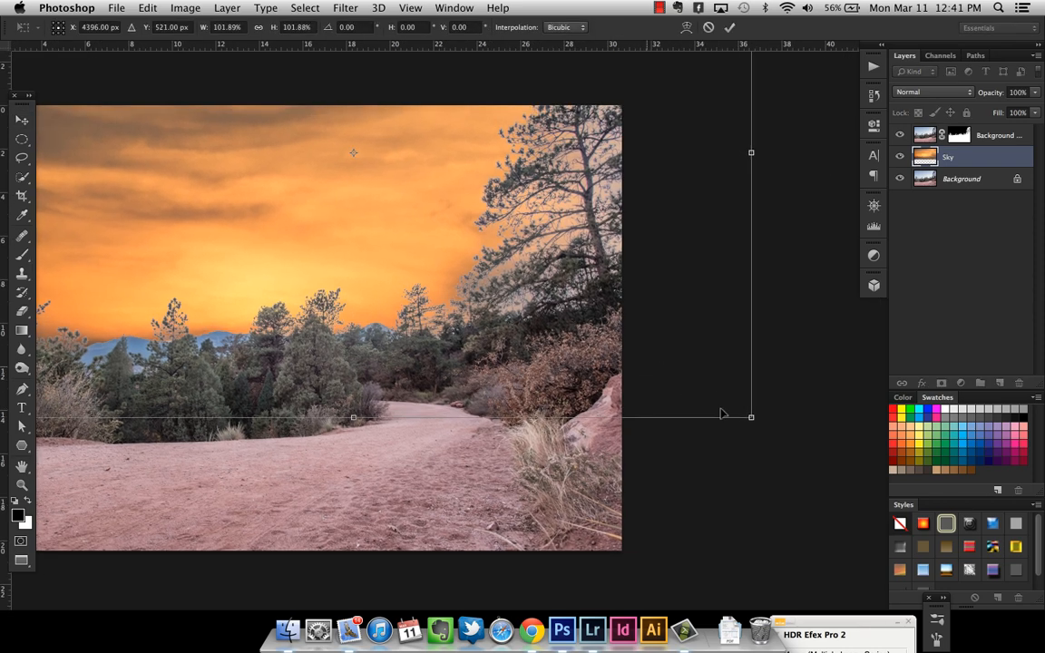
left_click_drag(499, 287, 679, 271)
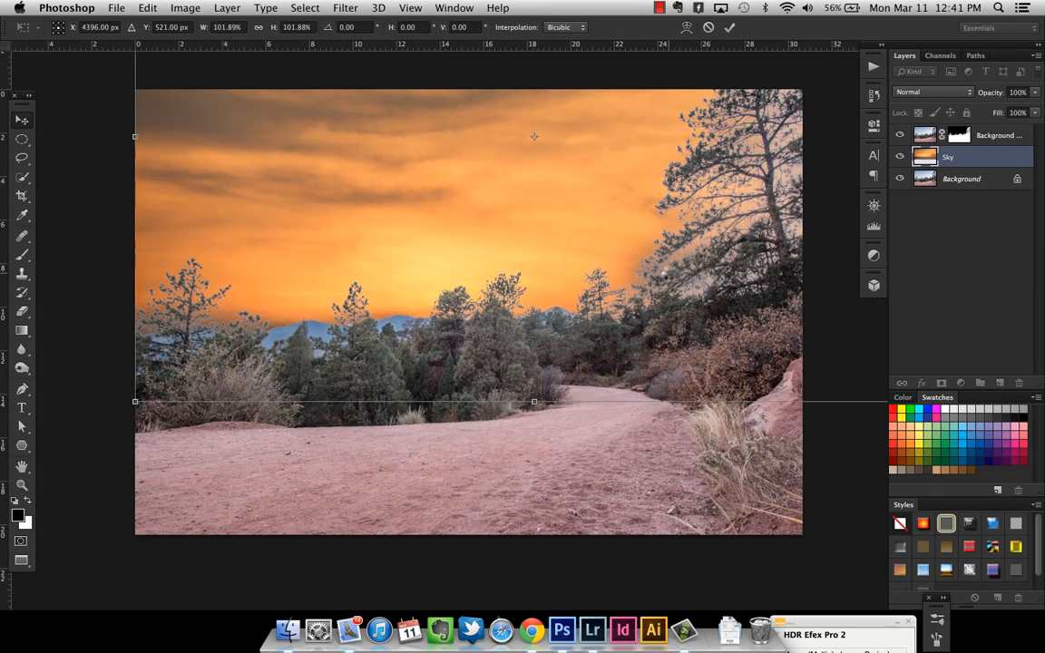
key("Return")
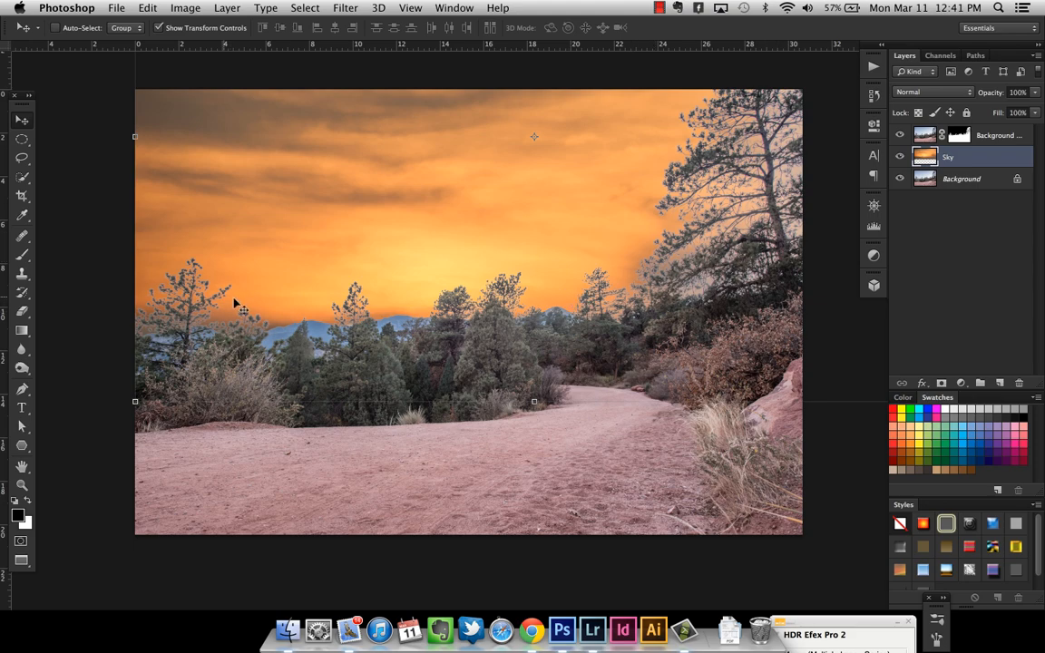
Step: Examine the tree edges and mountain horizon against the sunset sky up close for halos, including the large pine
key("z")
left_click(192, 299)
left_click(192, 286)
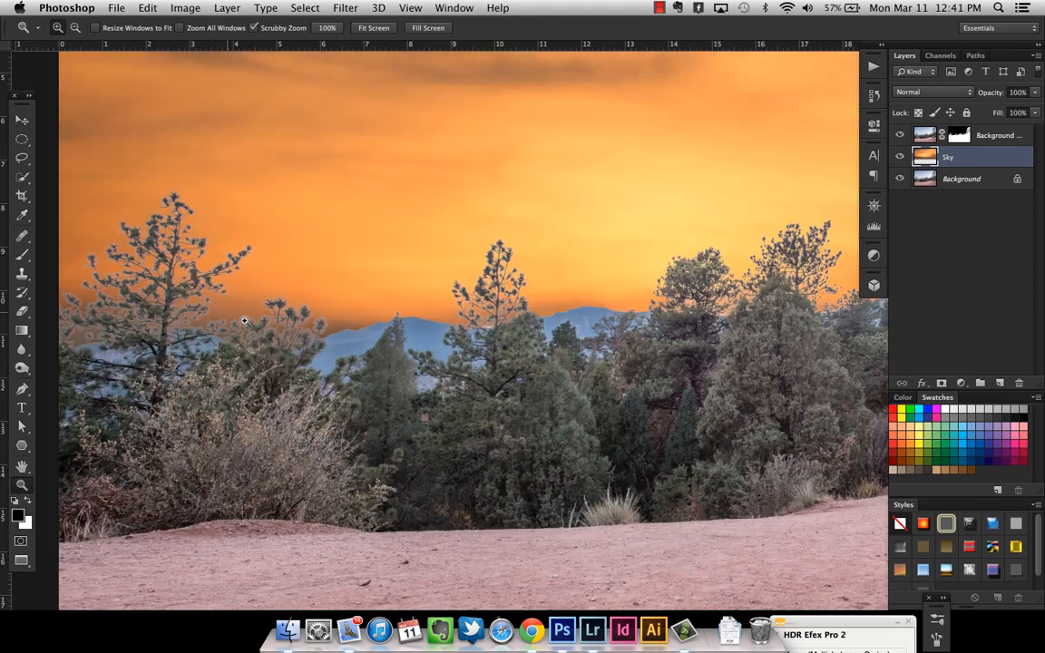
left_click(244, 321)
left_click_drag(206, 297, 323, 281)
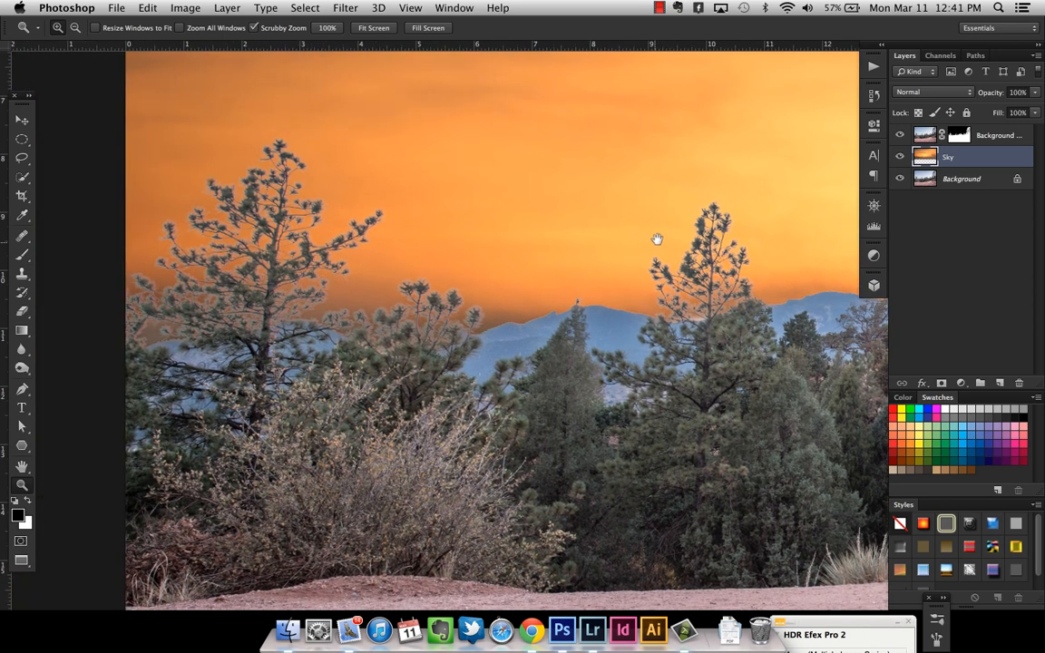
left_click_drag(655, 238, 522, 263)
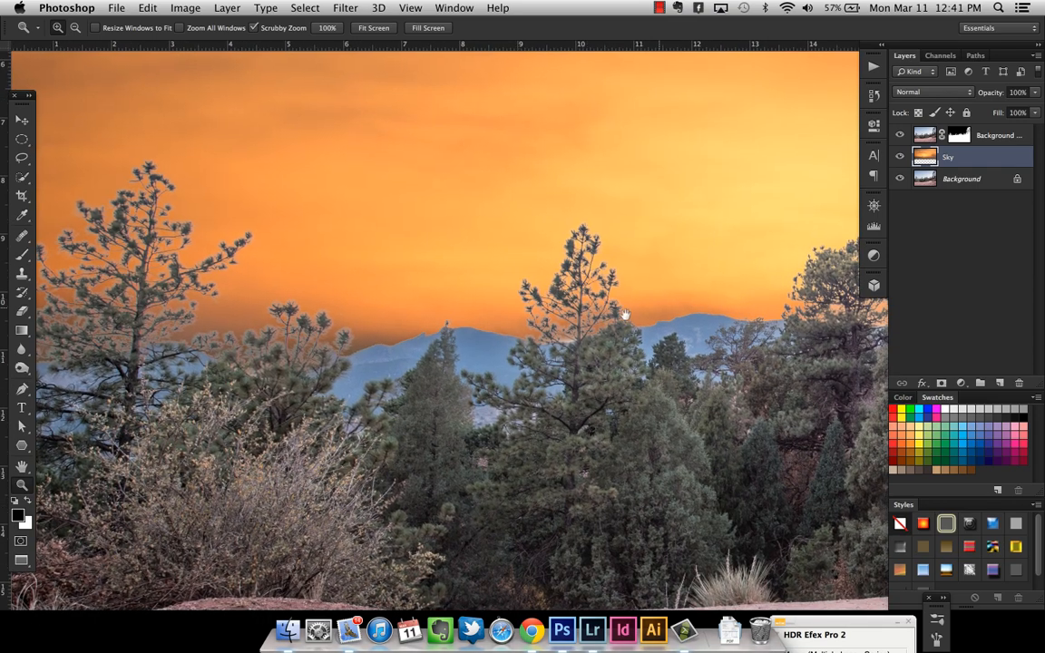
left_click_drag(626, 317, 336, 332)
left_click_drag(586, 285, 399, 324)
left_click_drag(655, 316, 392, 332)
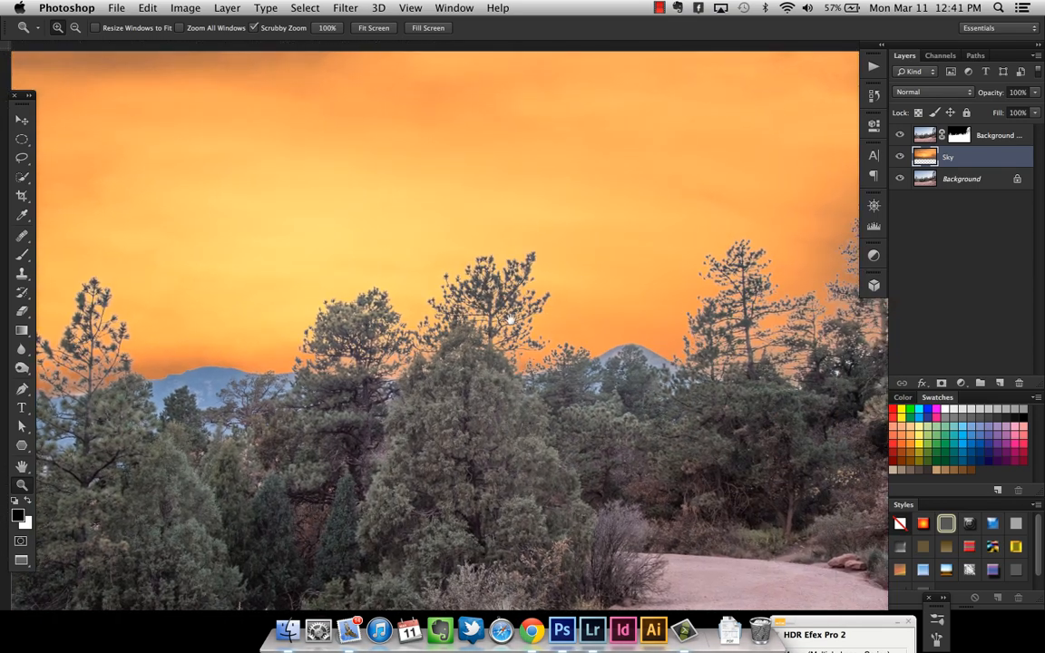
left_click_drag(699, 289, 495, 330)
left_click_drag(534, 186, 538, 269)
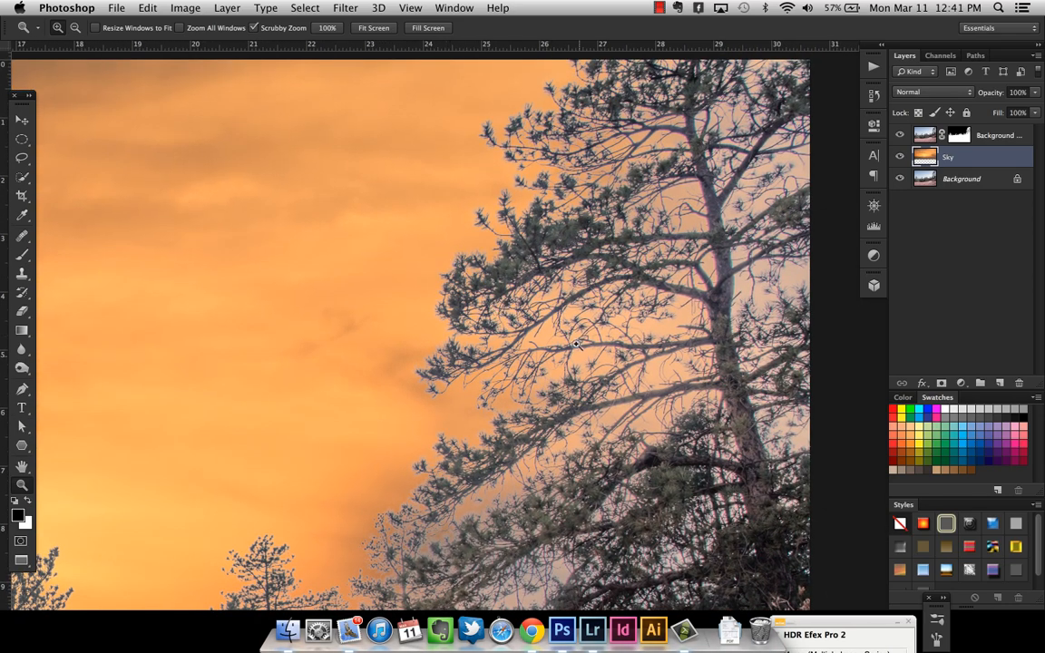
left_click_drag(489, 436, 626, 281)
left_click_drag(424, 394, 613, 343)
left_click_drag(488, 368, 622, 346)
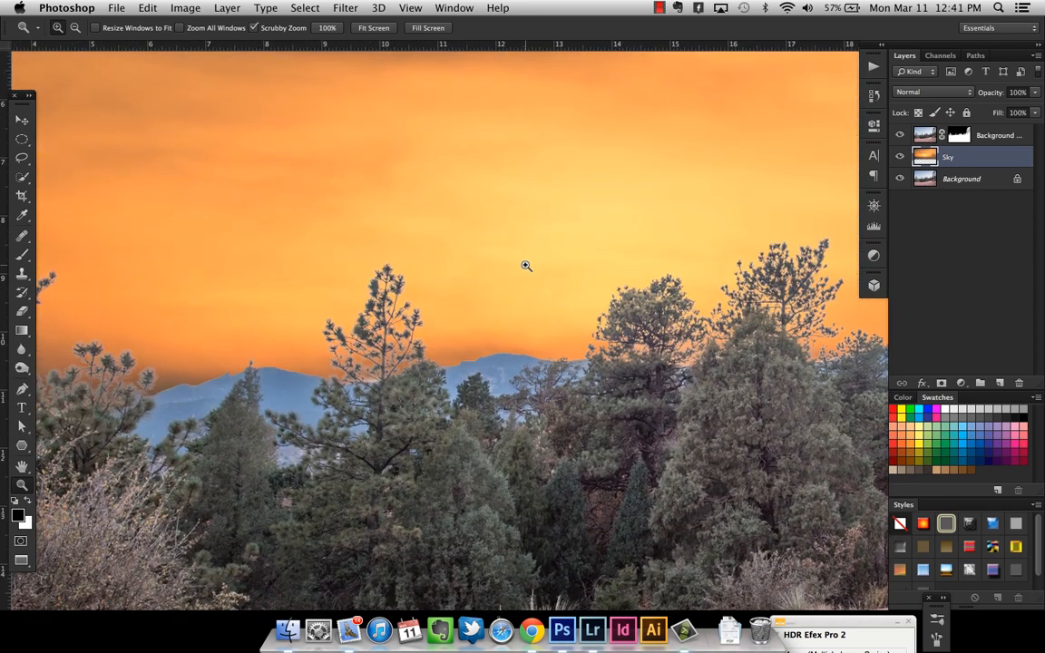
key("super+0")
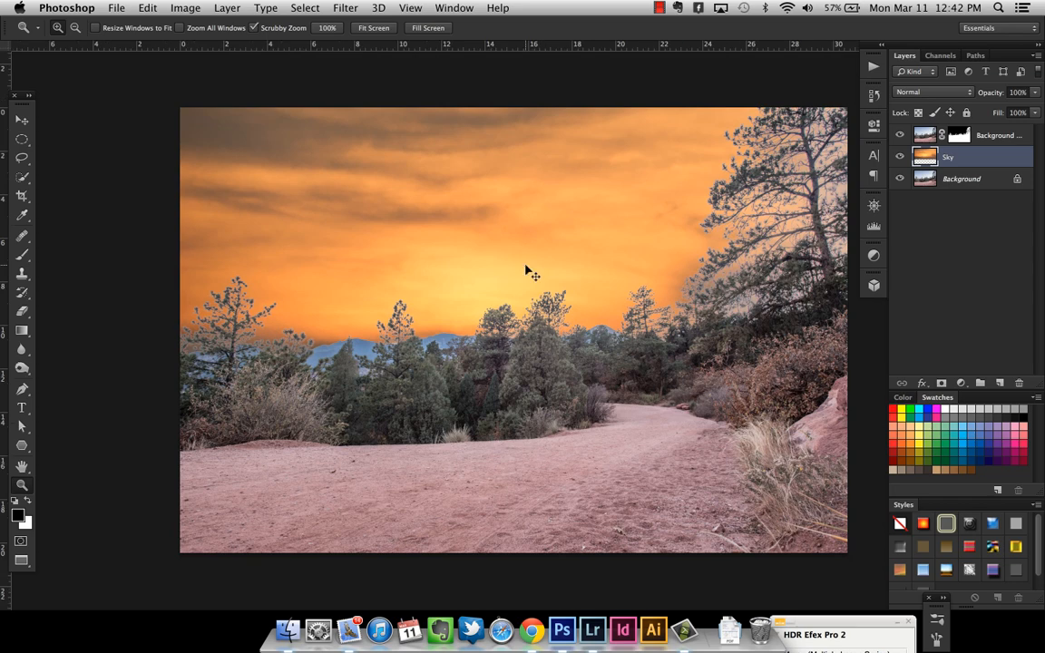
key("super+equal")
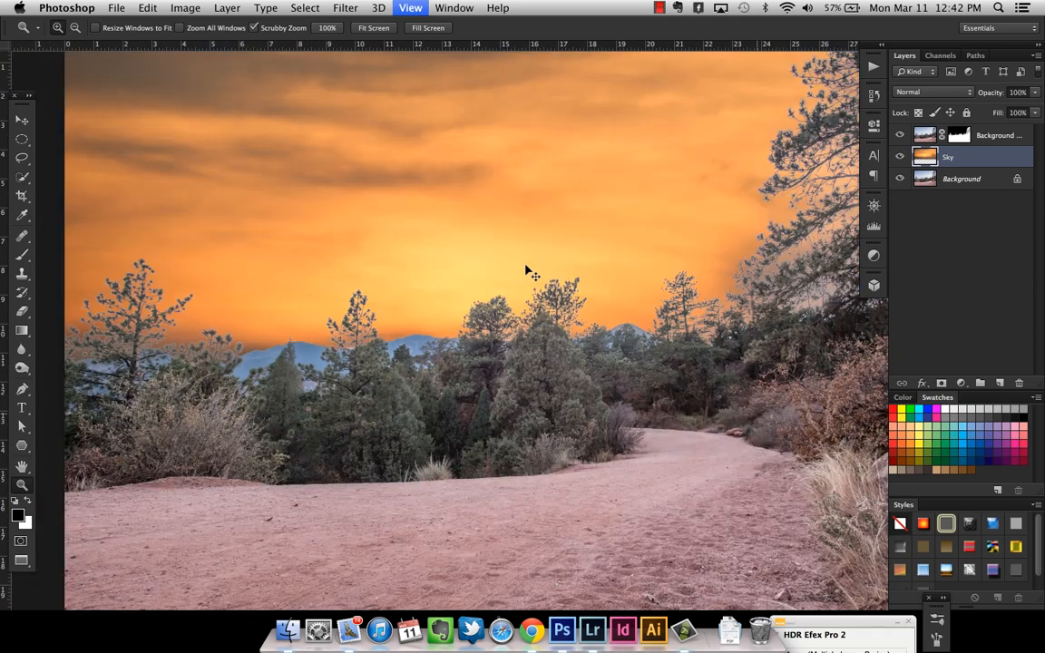
key("super+minus")
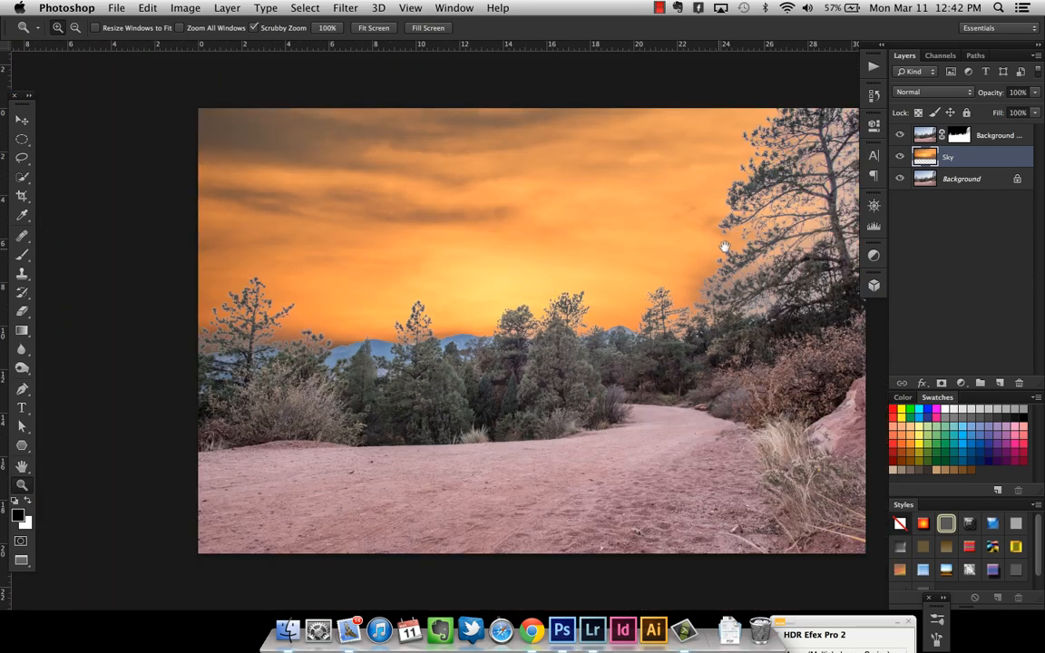
left_click_drag(729, 243, 682, 233)
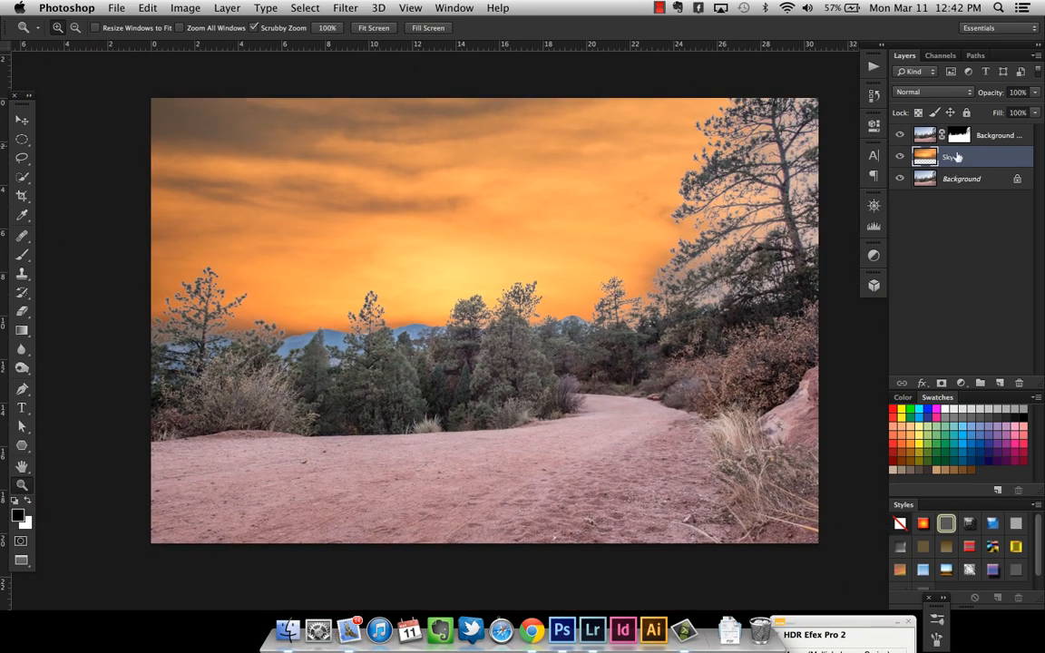
Step: Hide the masked trees-and-road layer and add a white layer mask to the Sky layer
left_click(901, 136)
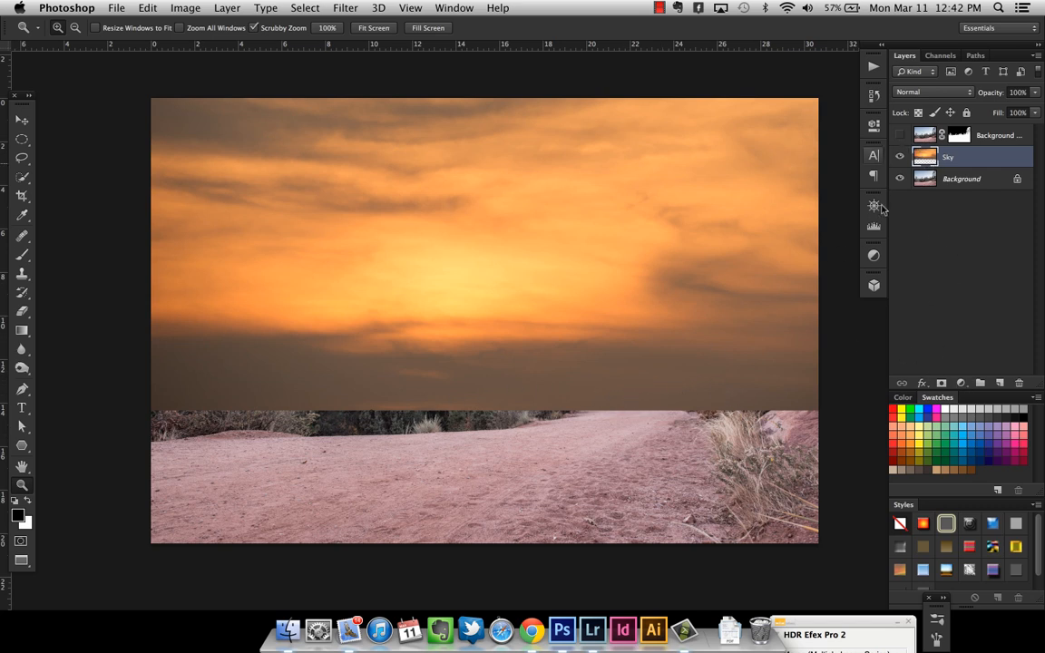
left_click(942, 383)
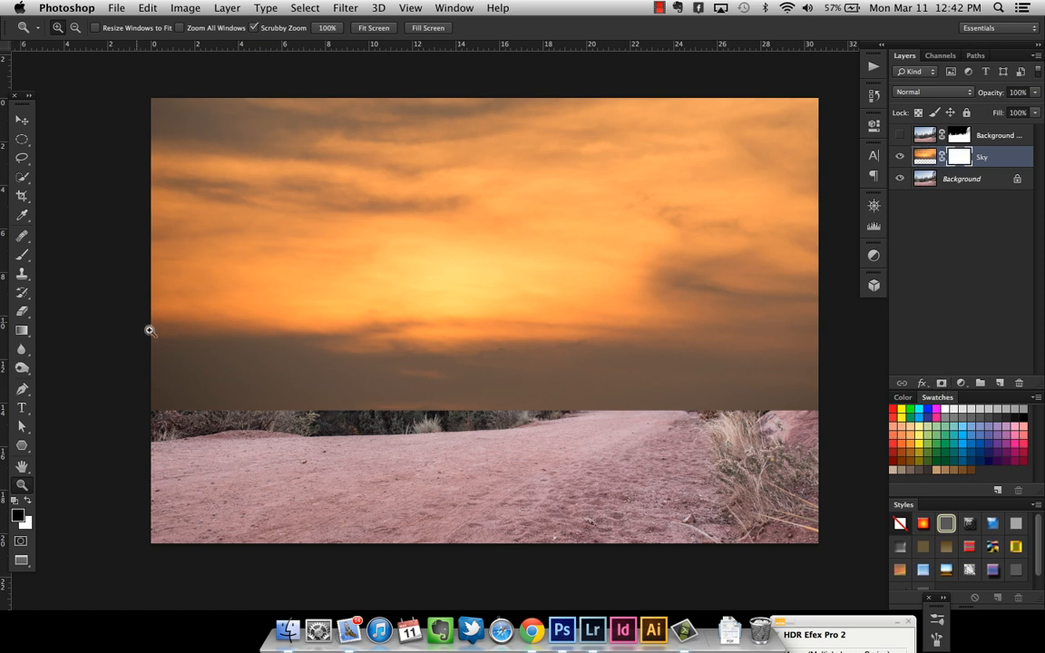
Step: Fade the Sky layer's lower edge with a white-to-black linear gradient on its mask and show the masked trees-and-road layer again
key("g")
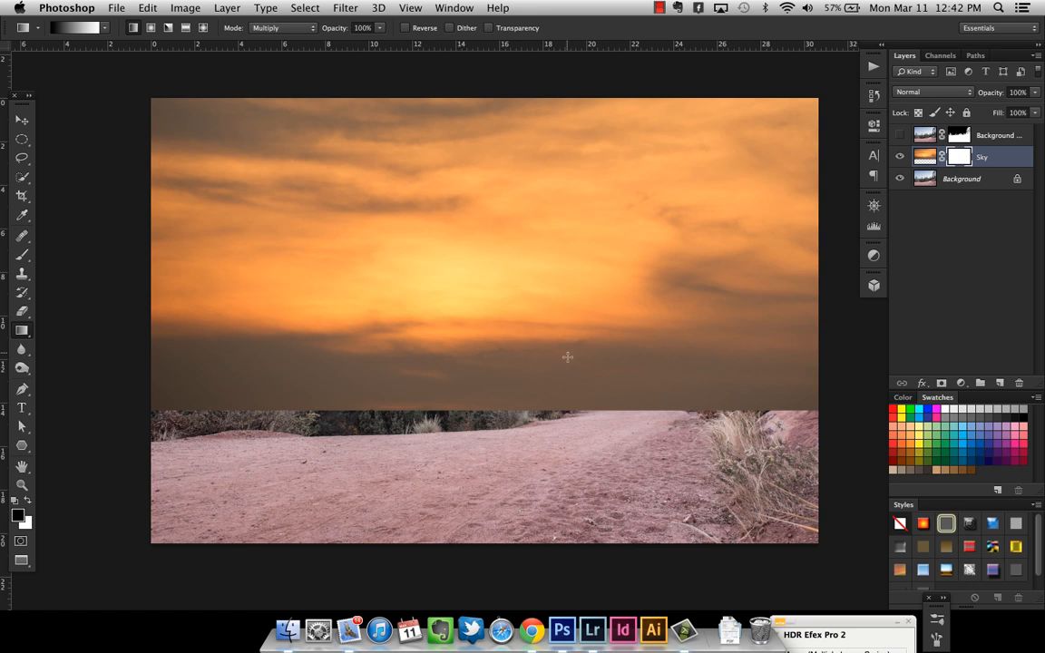
left_click_drag(571, 404, 572, 408)
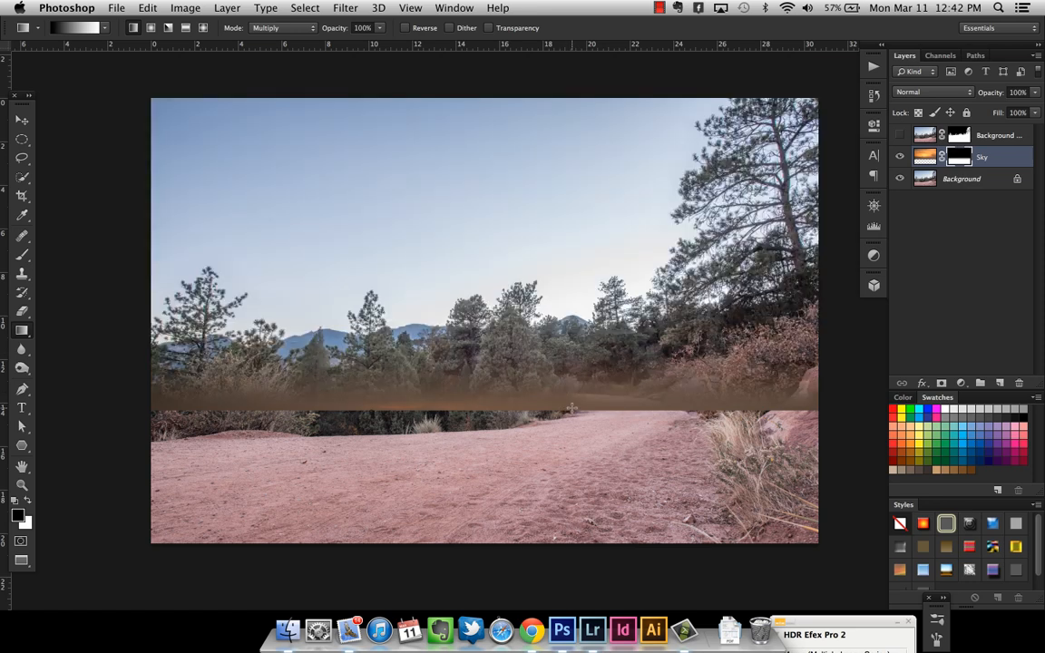
key("ctrl+z")
key("x")
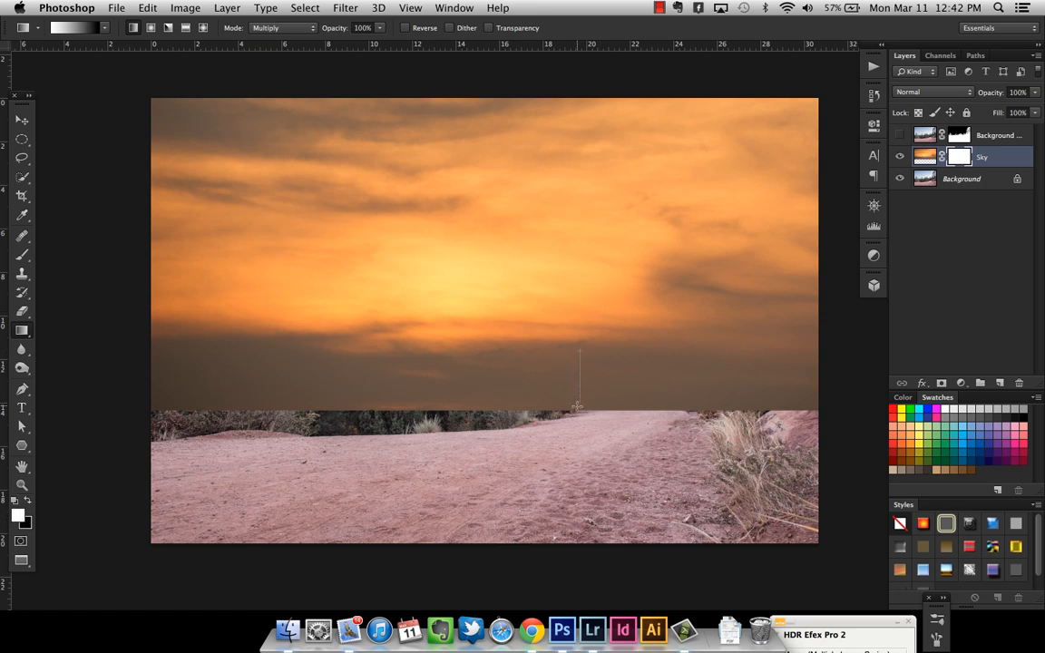
left_click_drag(580, 410, 580, 411)
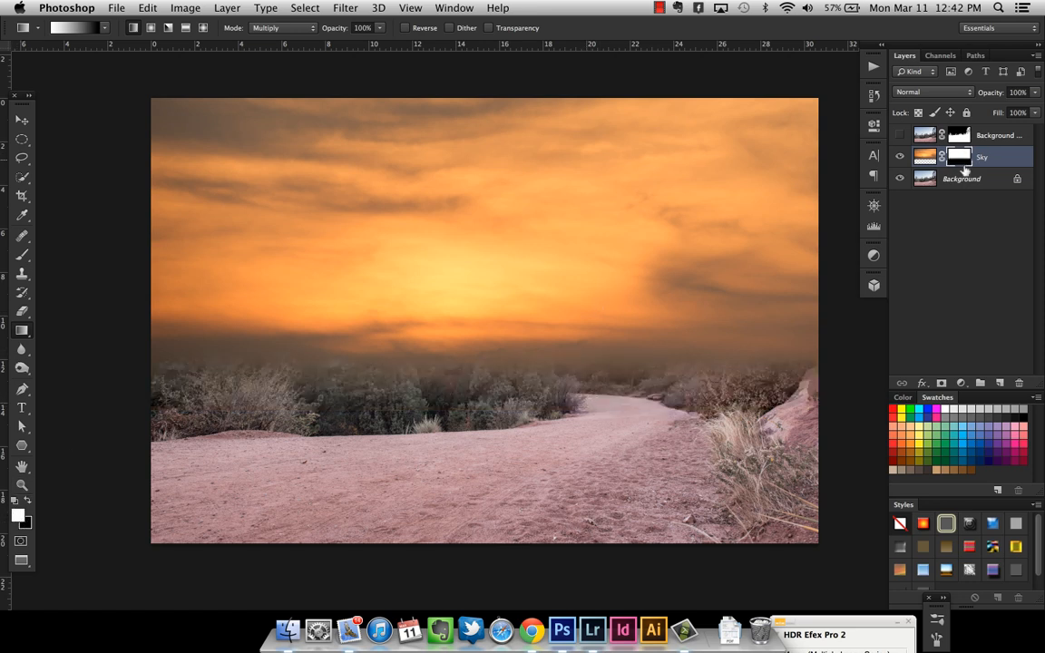
left_click(900, 136)
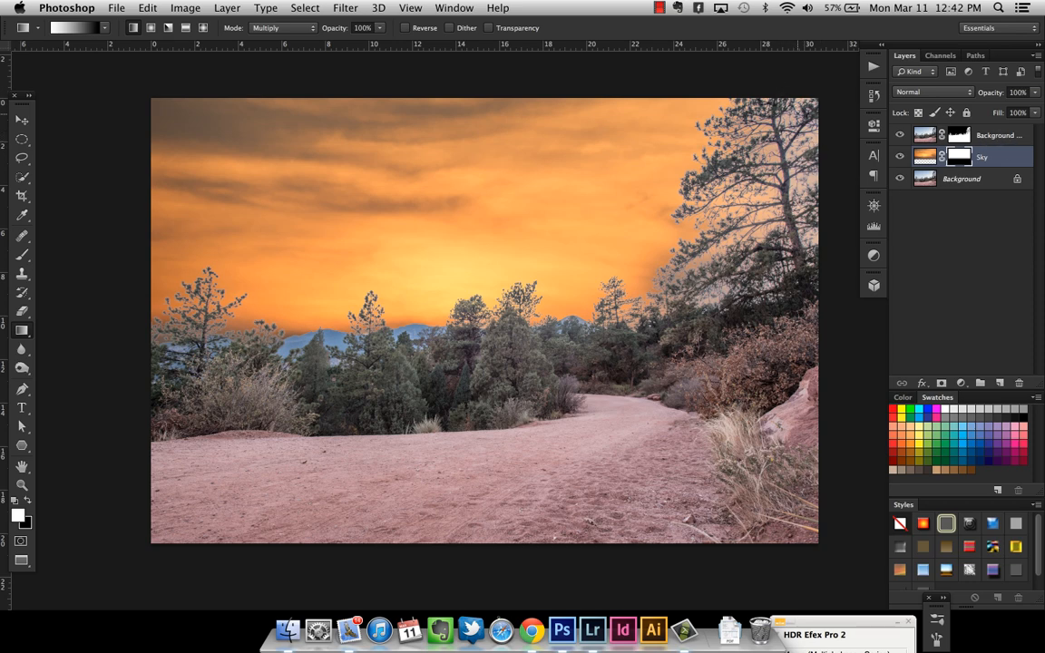
key("v")
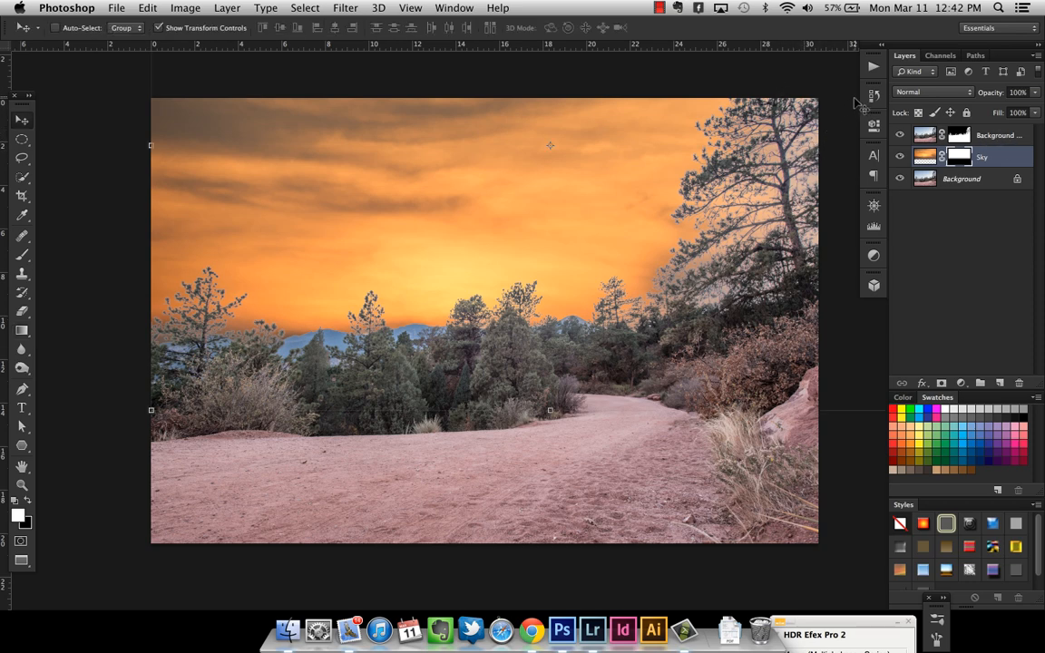
left_click(960, 179)
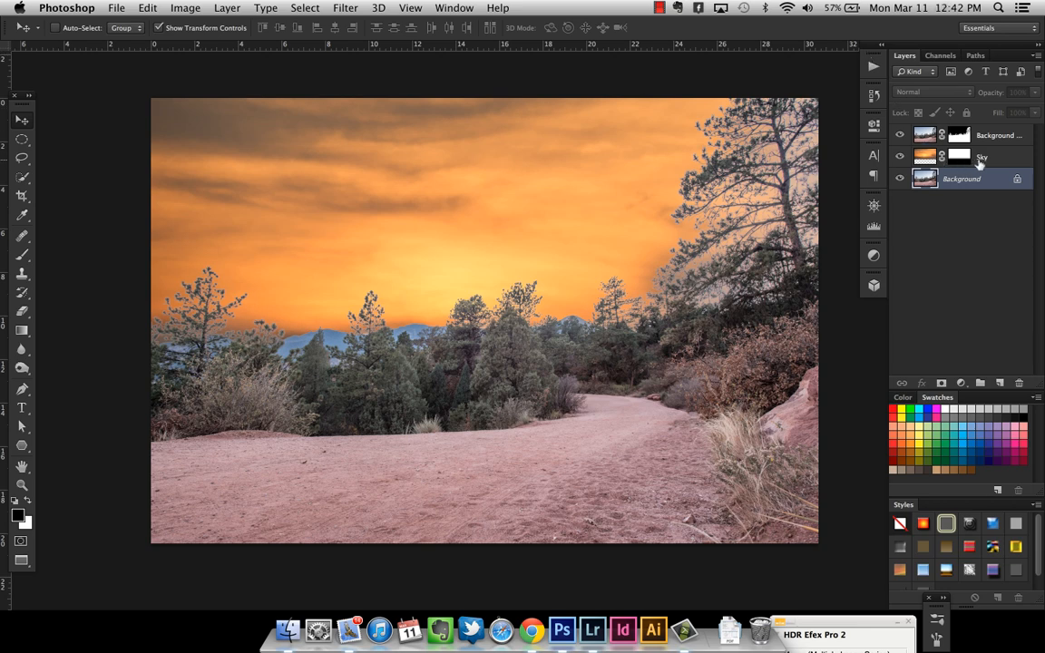
left_click(926, 136)
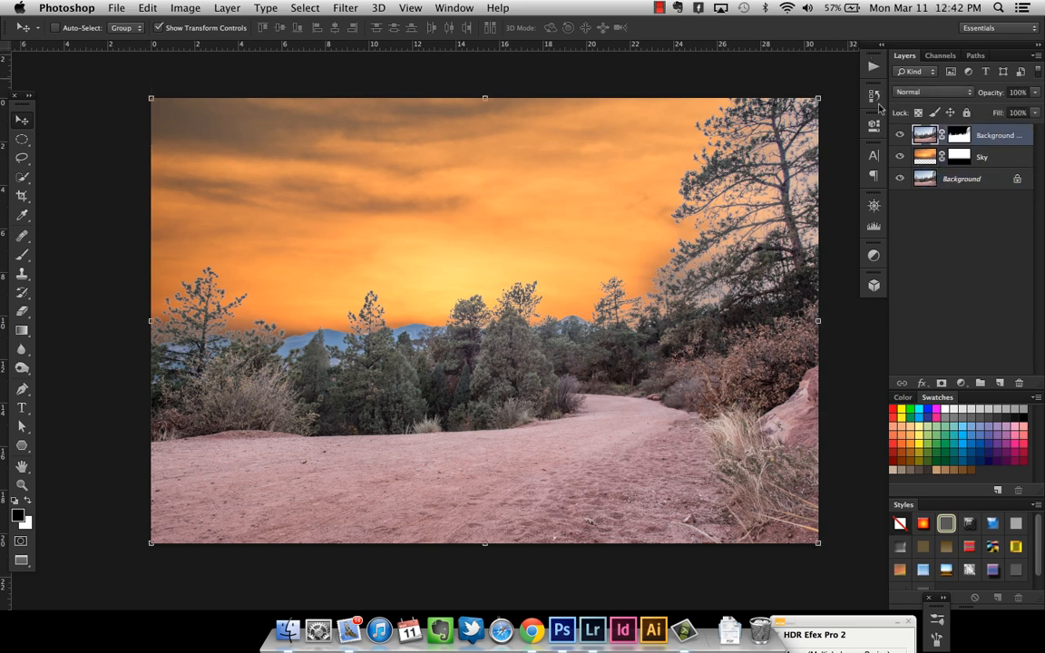
left_click(925, 93)
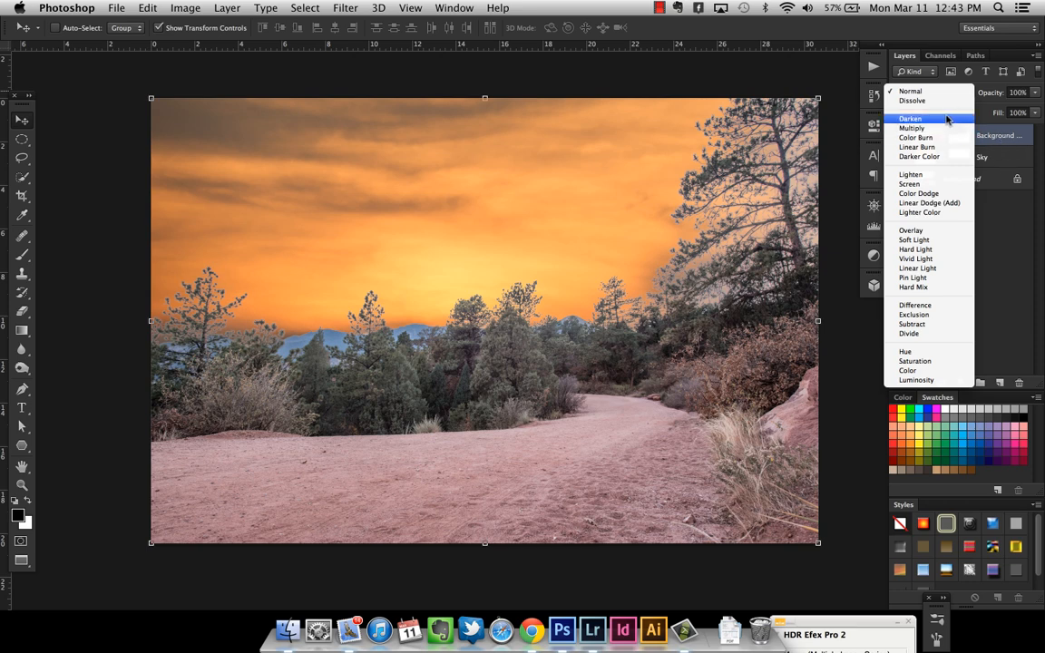
left_click(1008, 180)
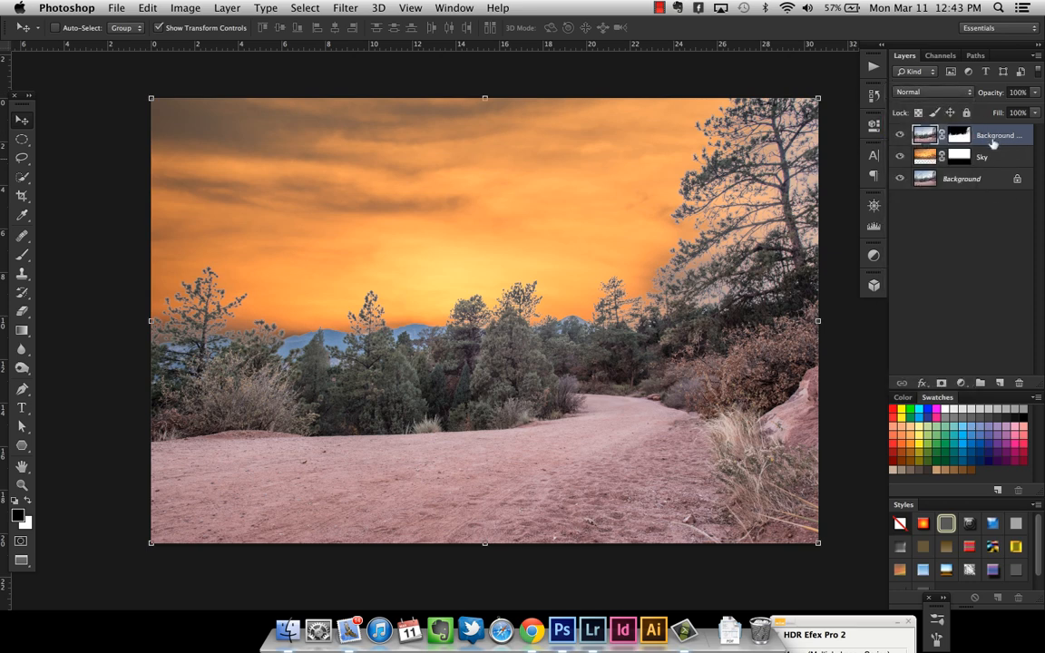
left_click(943, 94)
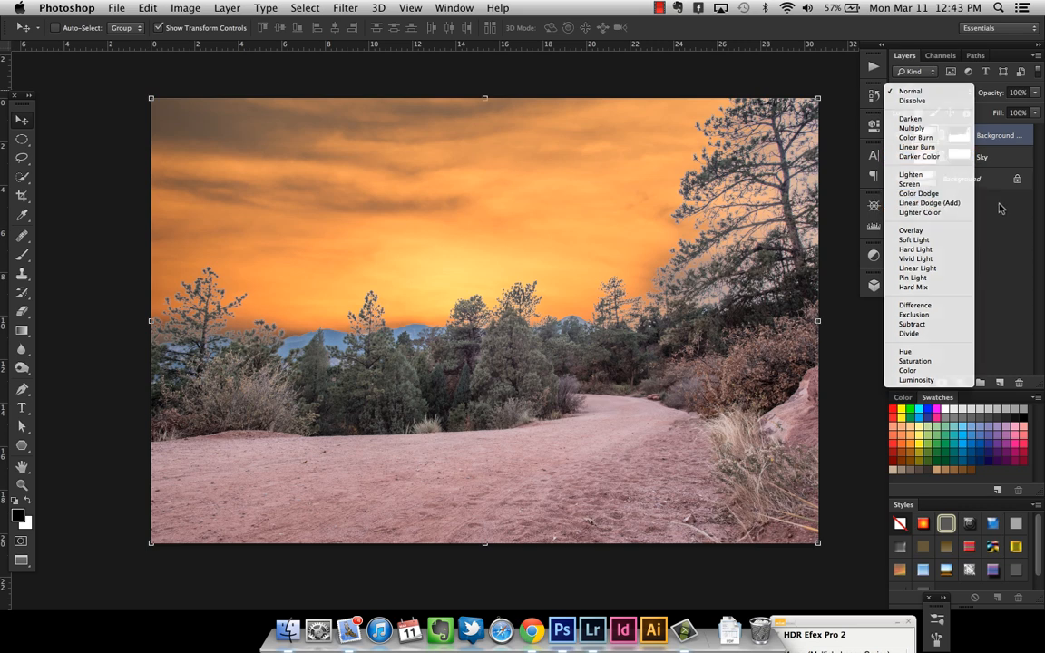
left_click(985, 145)
double_click(978, 134)
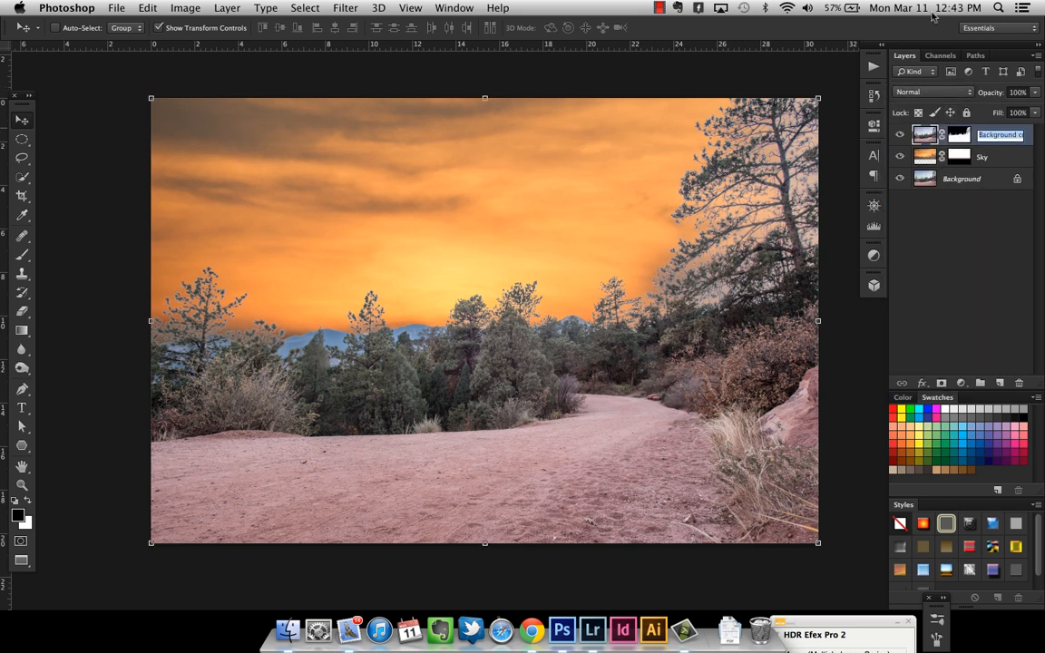
key("Return")
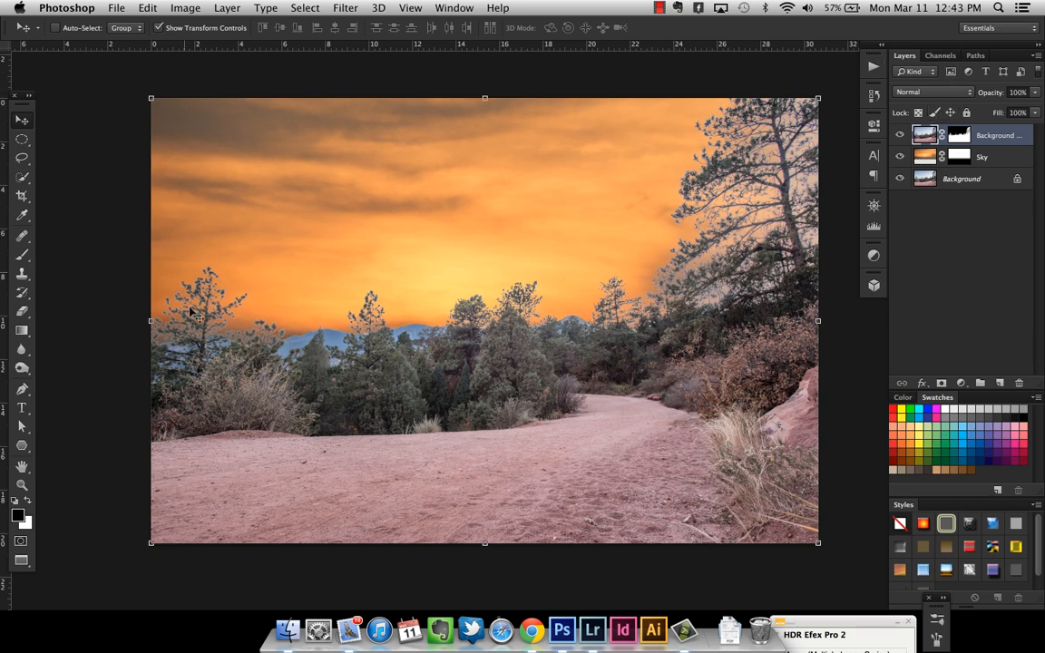
left_click(956, 94)
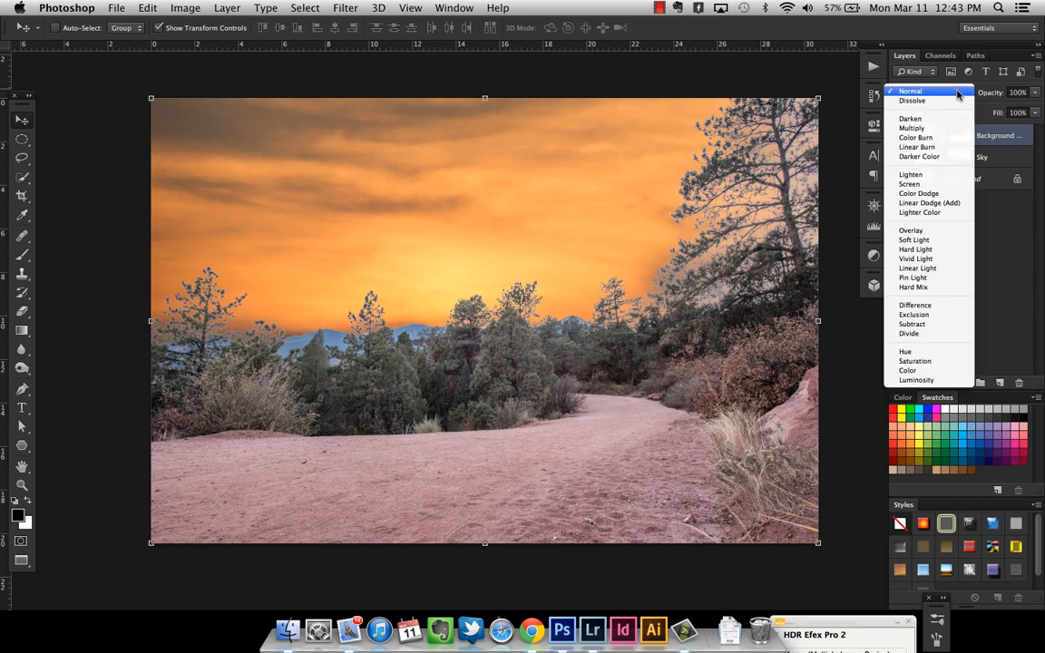
left_click(957, 94)
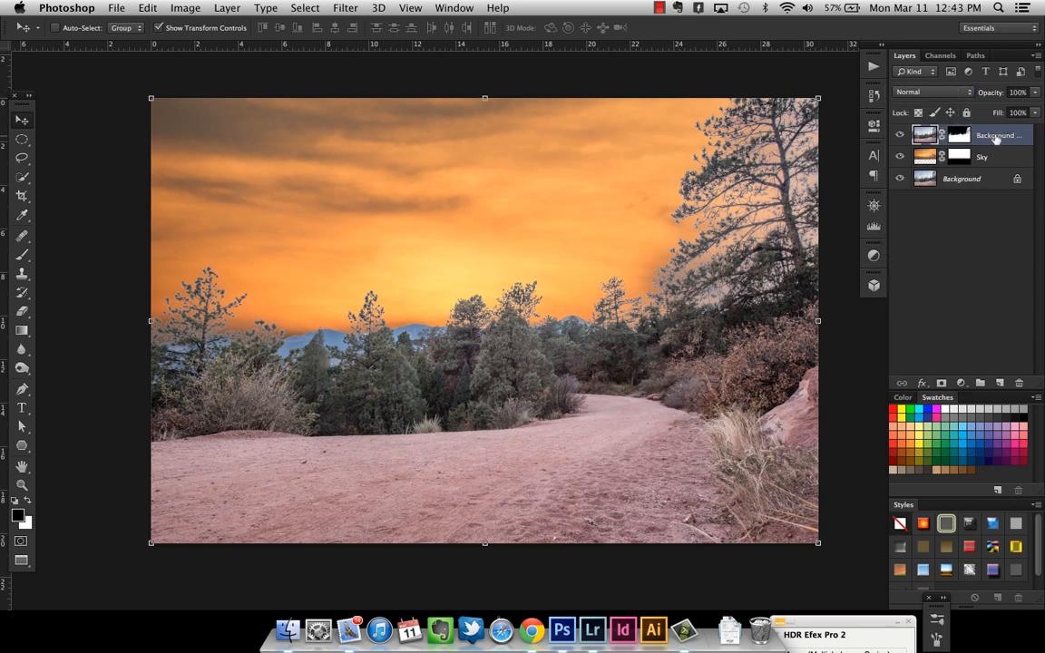
Step: Rename the masked trees-and-road layer Selection and set its blending mode to Multiply
double_click(995, 135)
type("Selection")
key("Return")
left_click(925, 92)
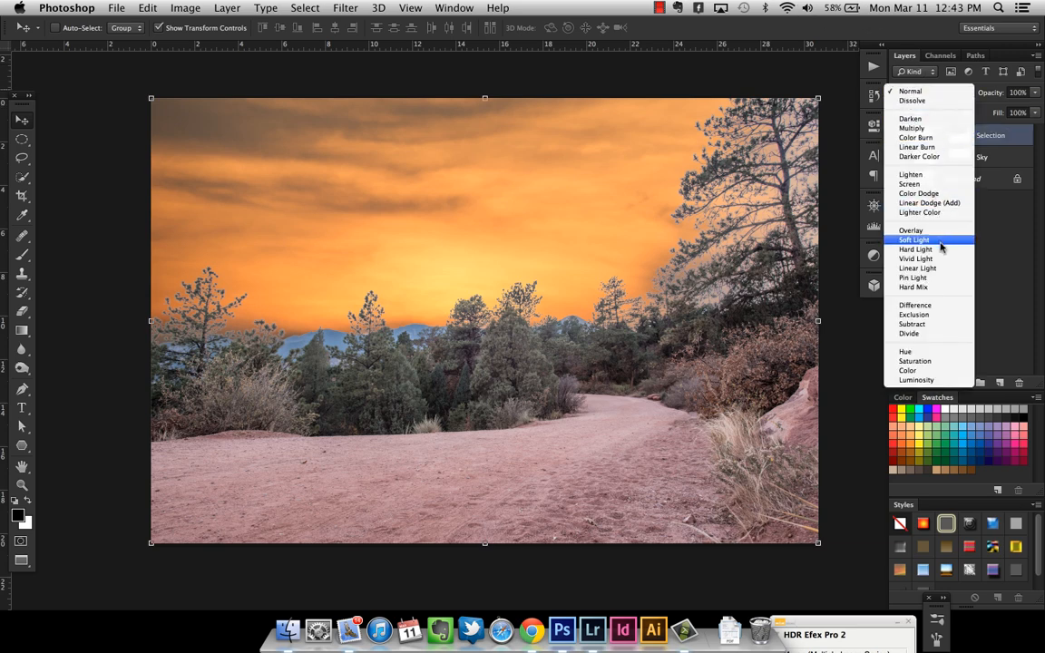
left_click(935, 128)
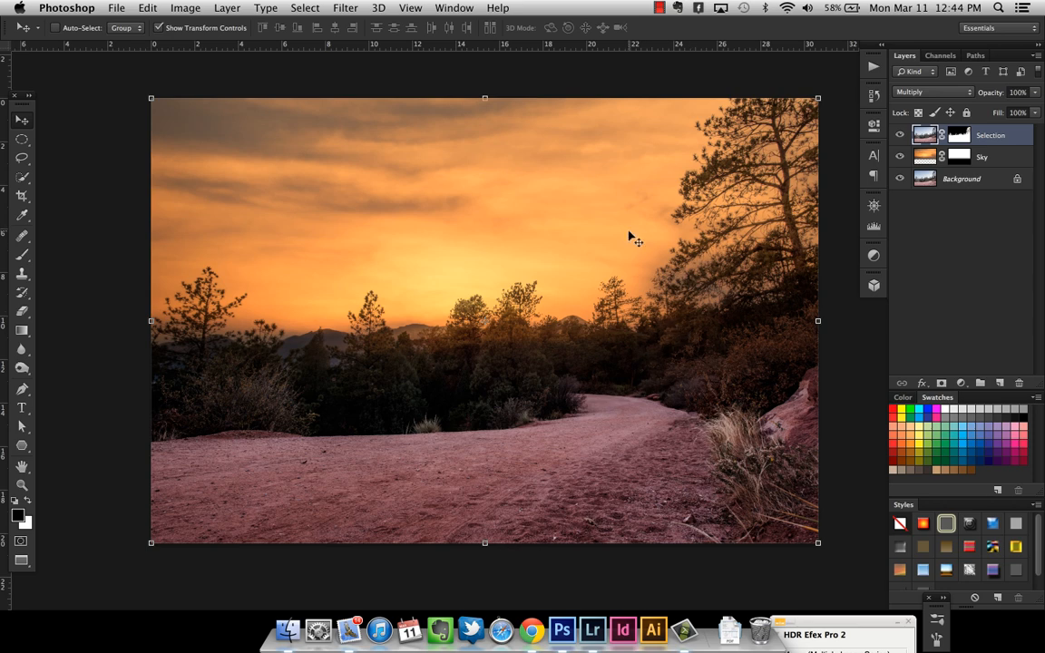
Step: Rename the Selection layer Multiply
double_click(990, 137)
type("Multiply")
key("Return")
Step: Duplicate the Multiply layer and set the copy's blending mode to Normal
right_click(1019, 134)
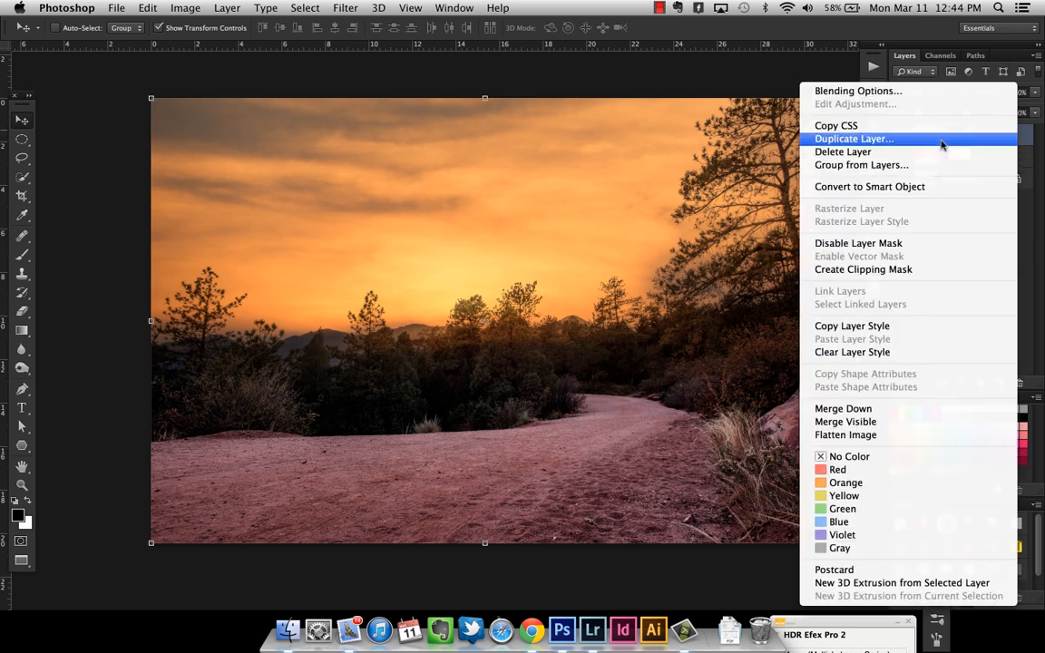
left_click(1027, 220)
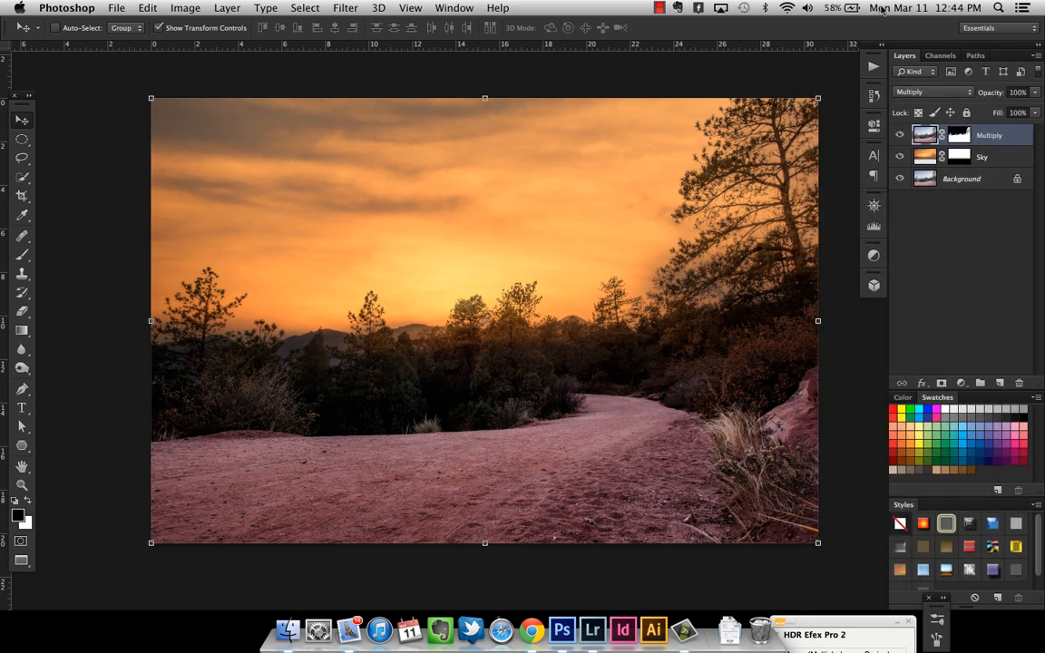
key("super+j")
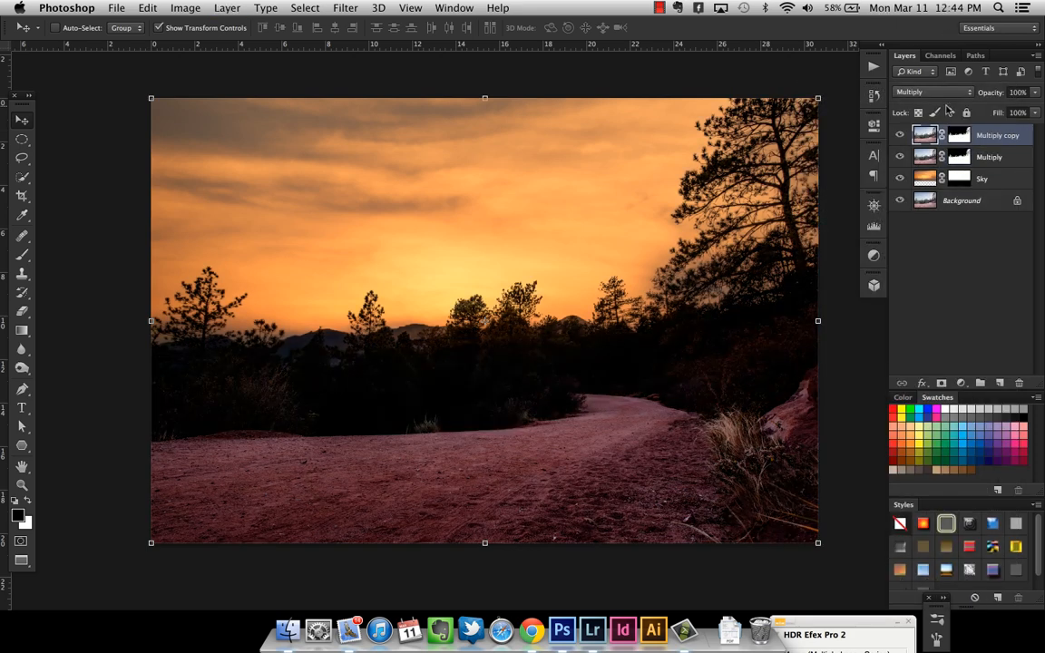
left_click(947, 93)
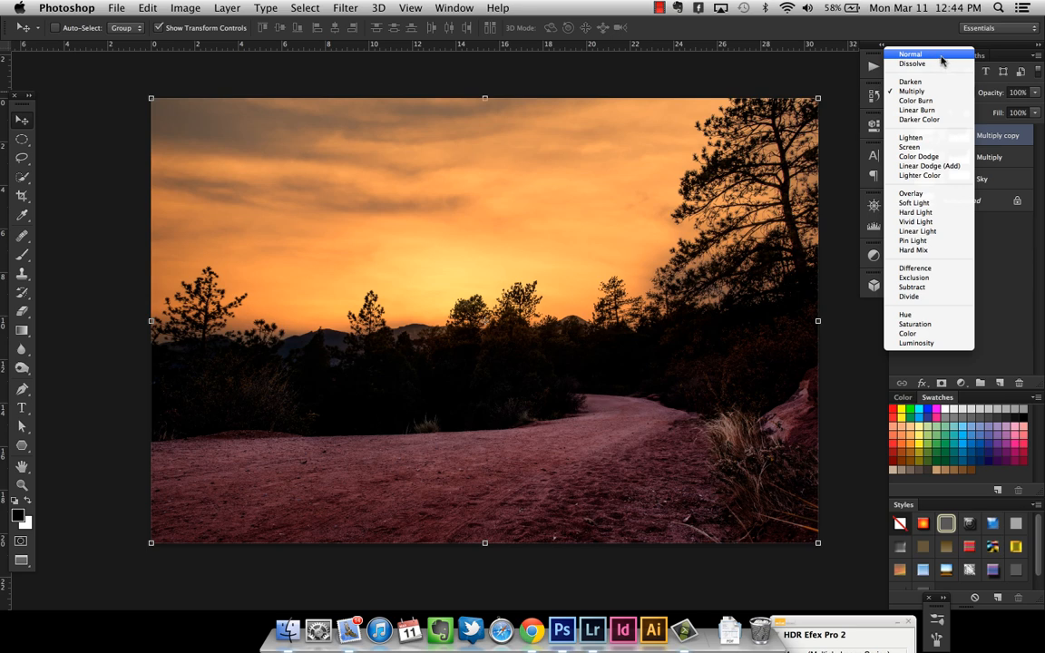
left_click(942, 56)
Step: Lower the Multiply copy layer's opacity to 33% and toggle its visibility to compare the image with and without it
left_click(1036, 97)
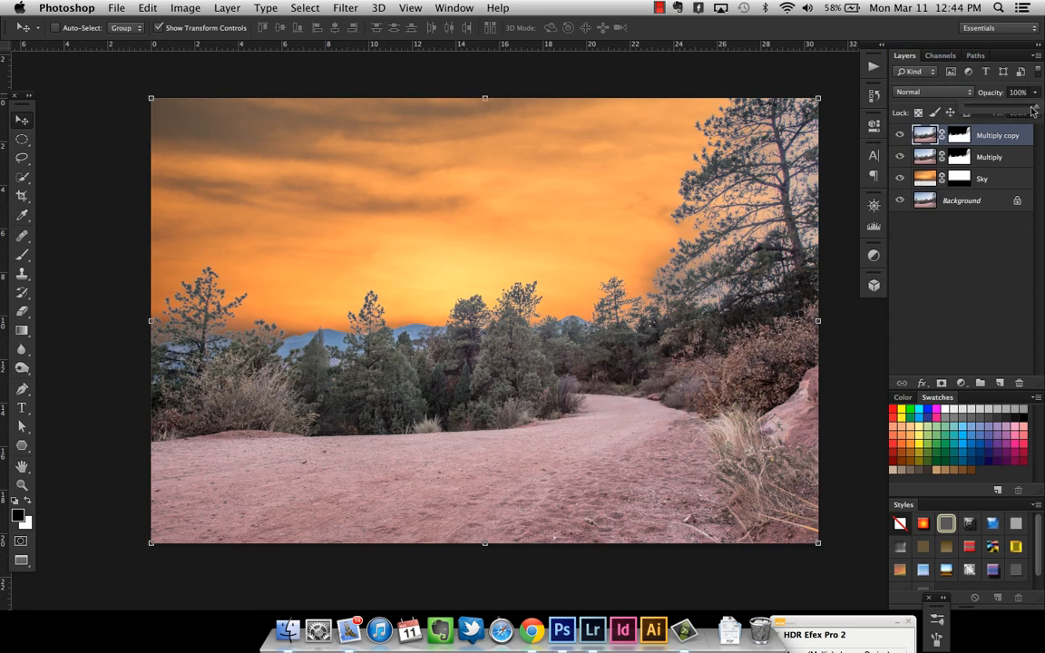
left_click_drag(1034, 107, 994, 107)
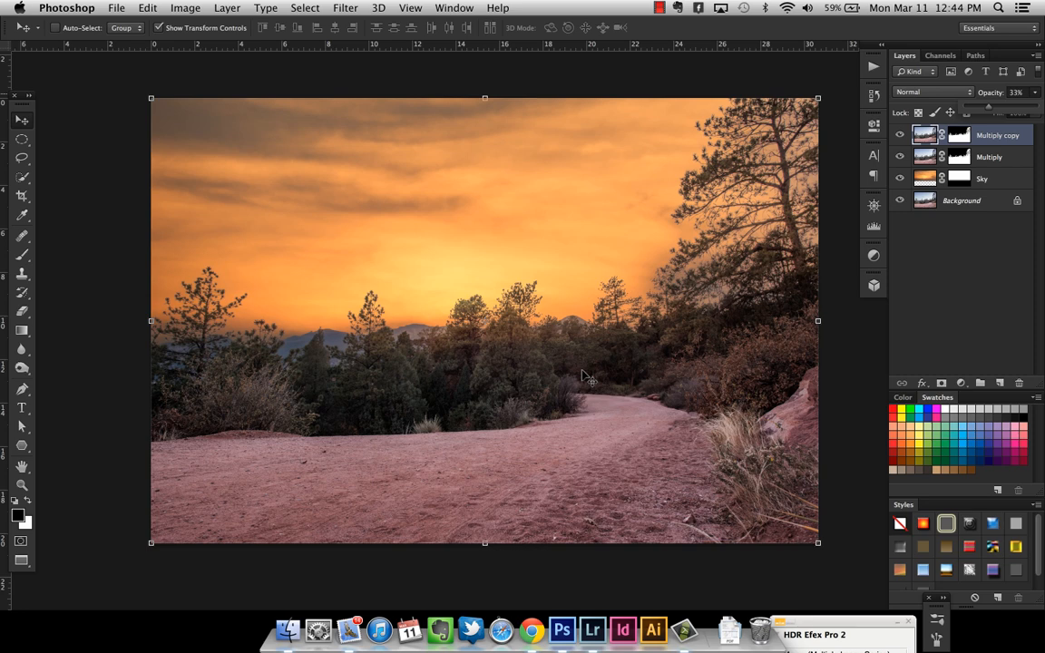
left_click(901, 135)
left_click(901, 135)
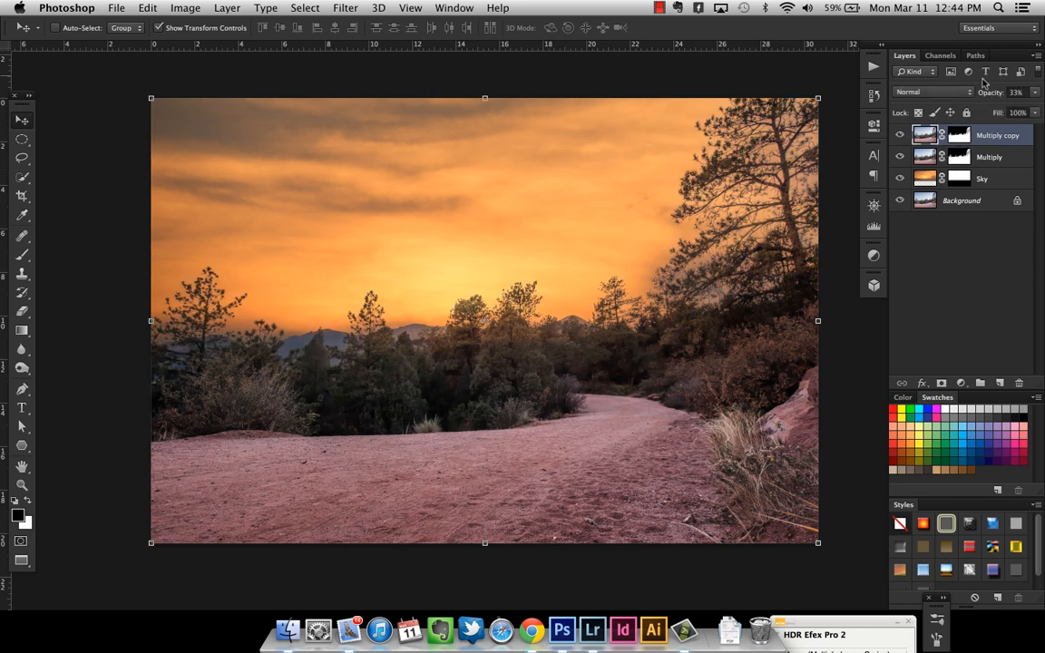
Step: Examine the edges of the tree line and the large pine against the sunset sky up close
key("z")
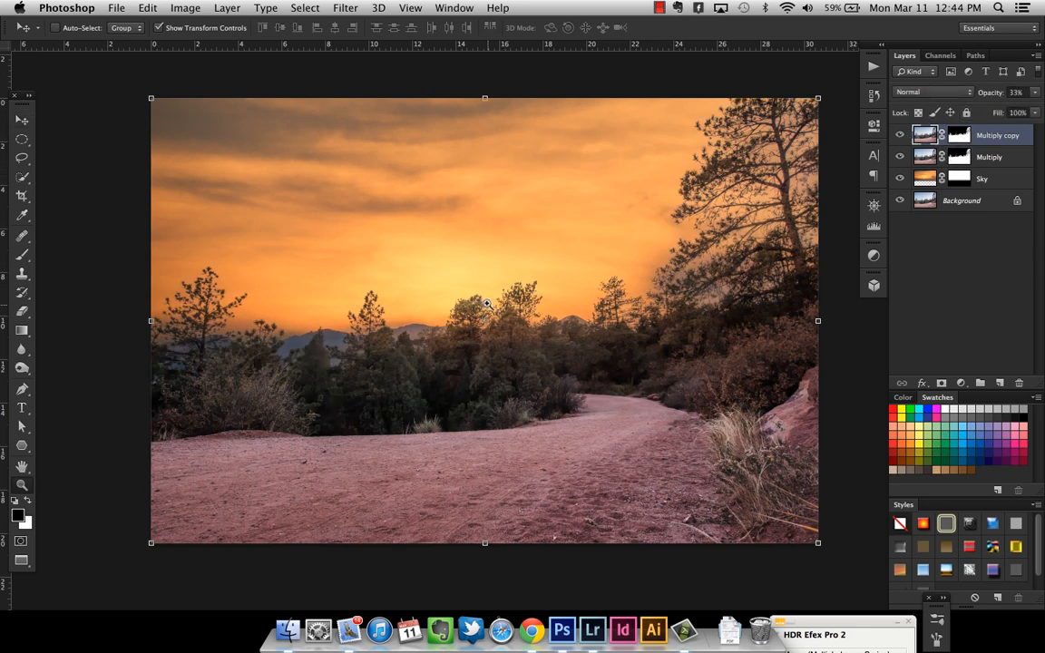
left_click(487, 304)
left_click_drag(578, 289, 454, 379)
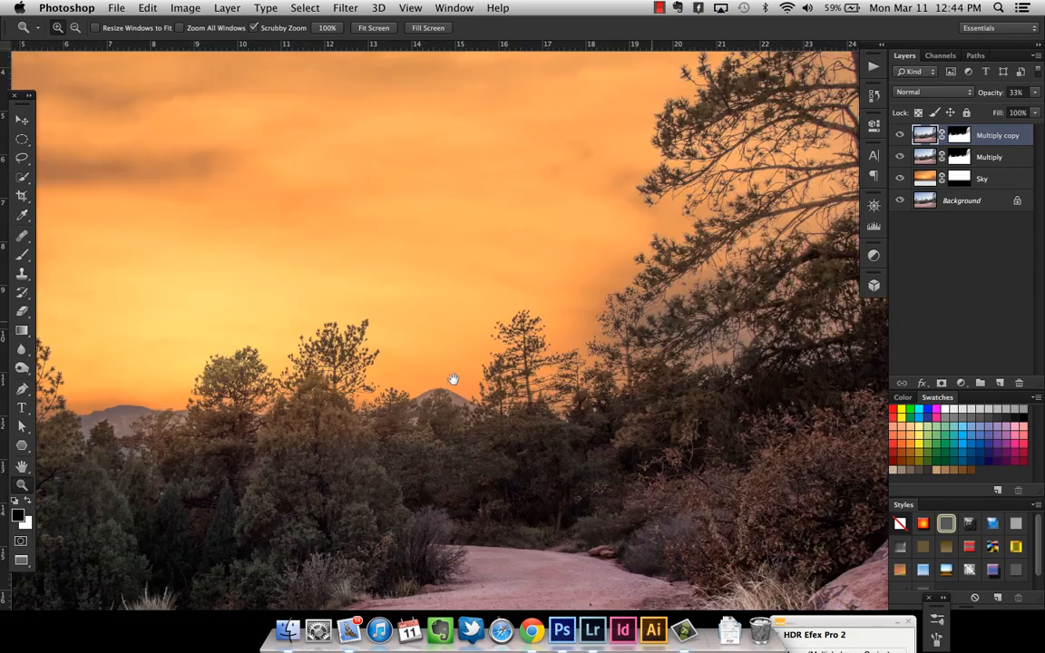
left_click_drag(549, 296, 469, 364)
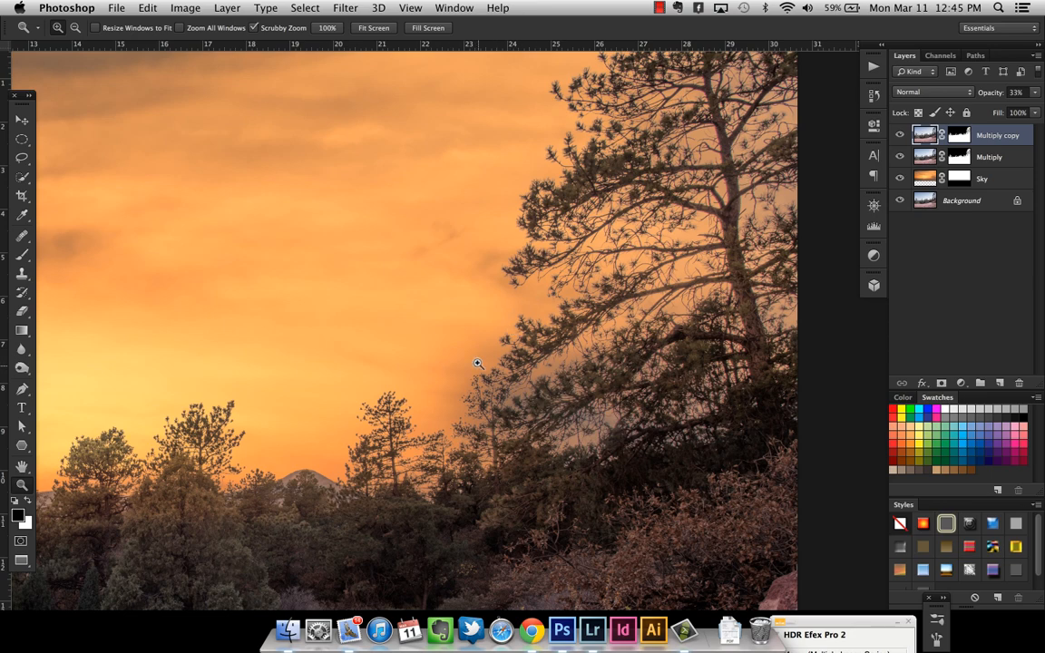
left_click_drag(445, 390, 780, 289)
left_click_drag(402, 354, 422, 334)
left_click_drag(693, 296, 409, 330)
left_click_drag(733, 209, 592, 316)
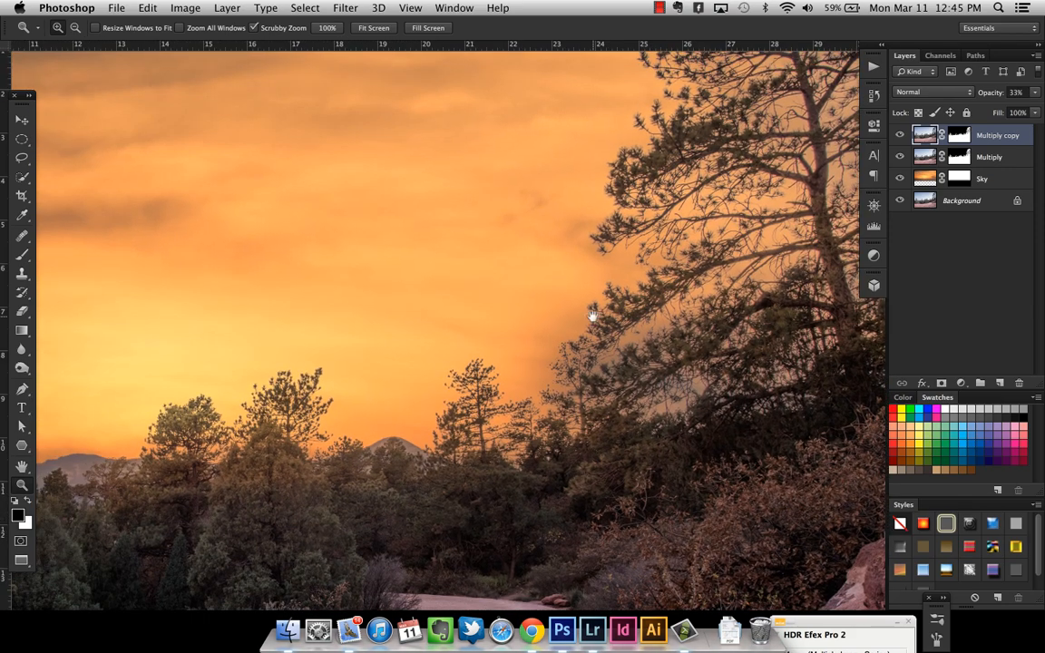
left_click(592, 315, "alt")
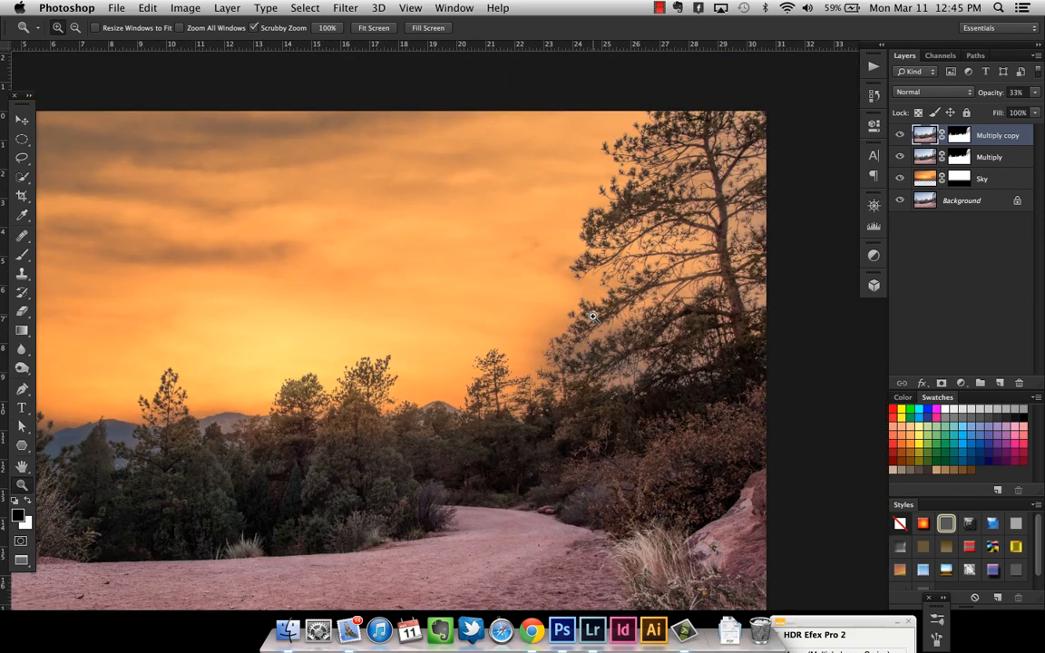
left_click_drag(553, 250, 624, 210)
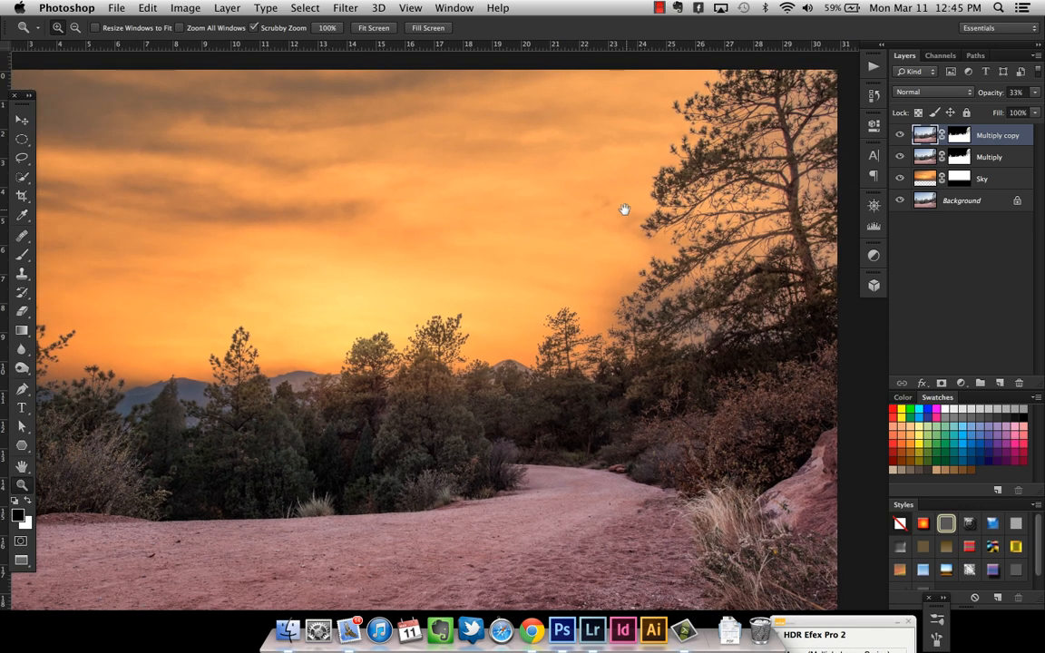
Step: Rename the Multiply copy layer Selection
double_click(998, 136)
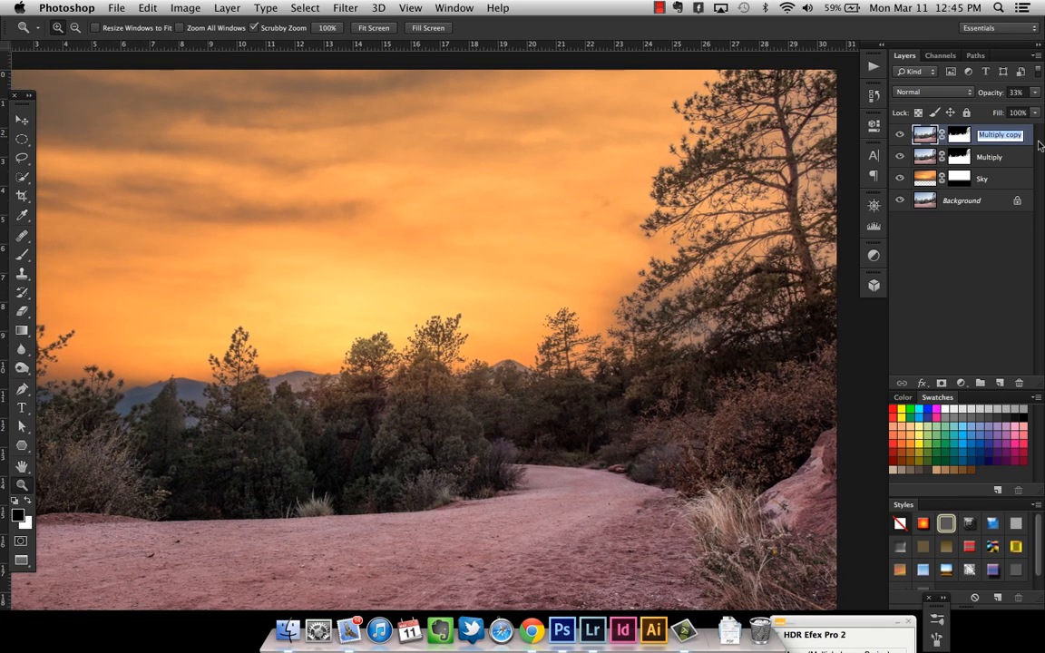
type("NOr")
key("Return")
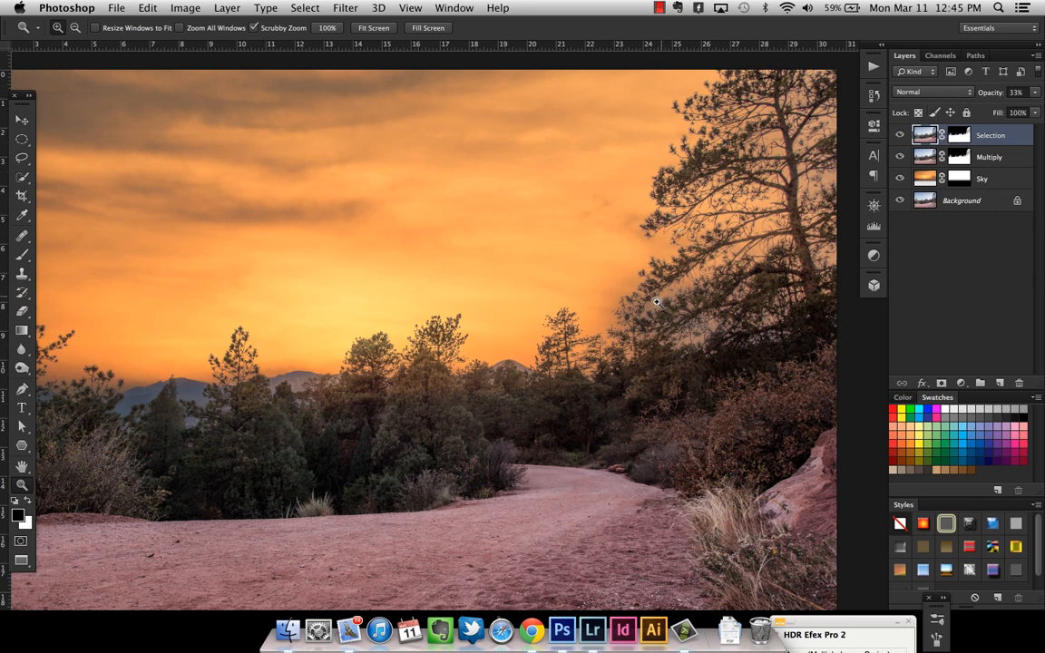
Step: Add an Inner Shadow effect to the Selection layer with its angle set to 90°
right_click(1014, 134)
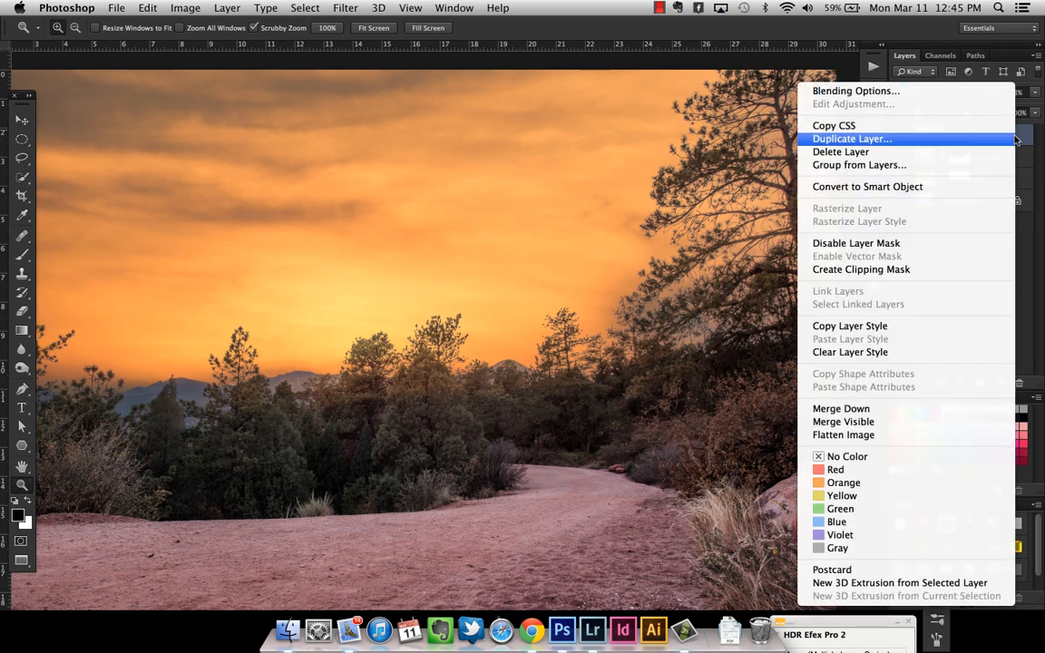
left_click(928, 107)
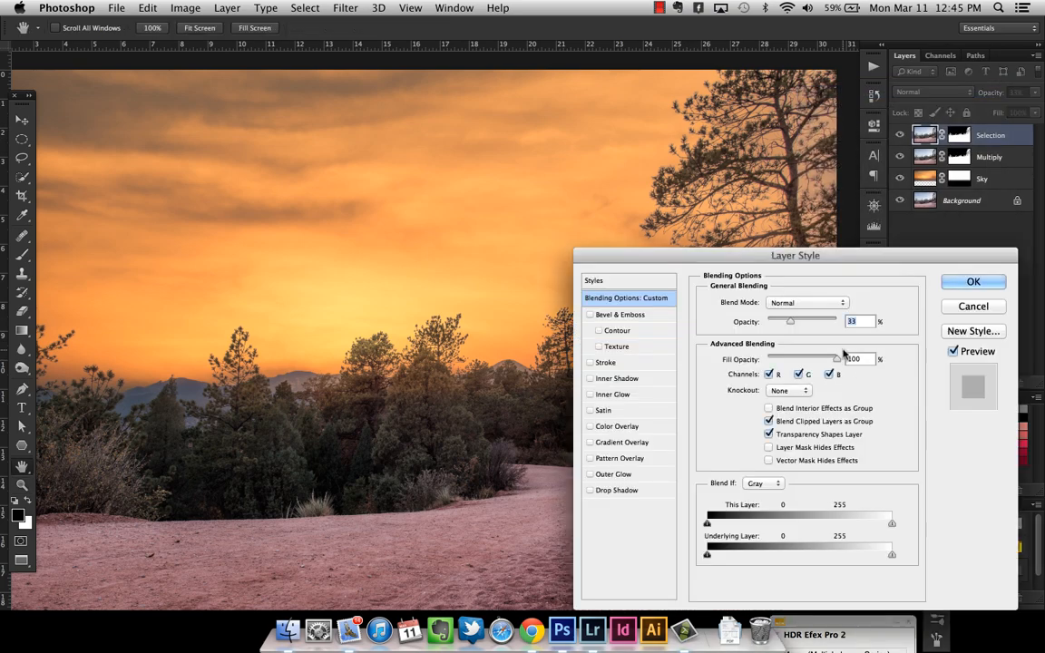
left_click(621, 380)
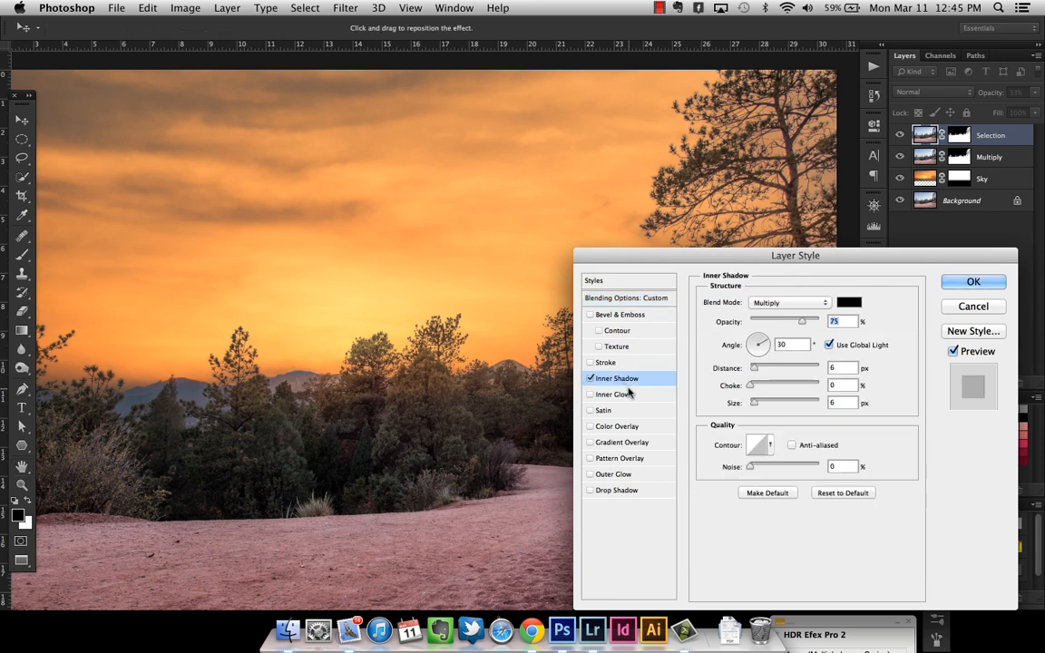
left_click_drag(760, 345, 759, 327)
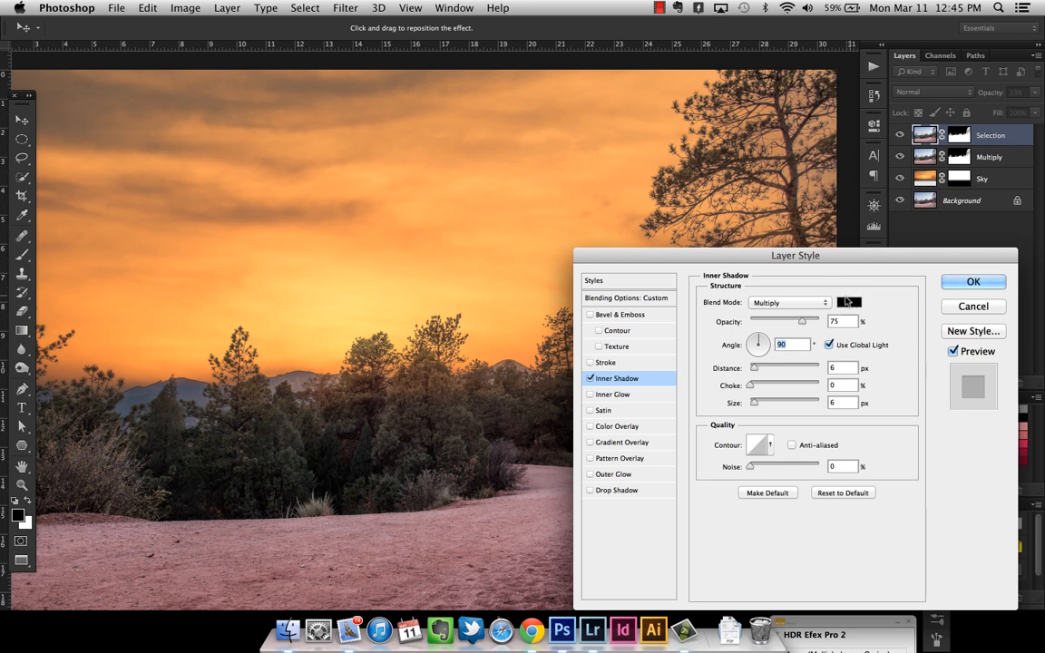
Step: Sample the near-black brown #14120f from the shaded trees as the inner shadow color and apply the layer style
left_click(846, 302)
left_click(371, 379)
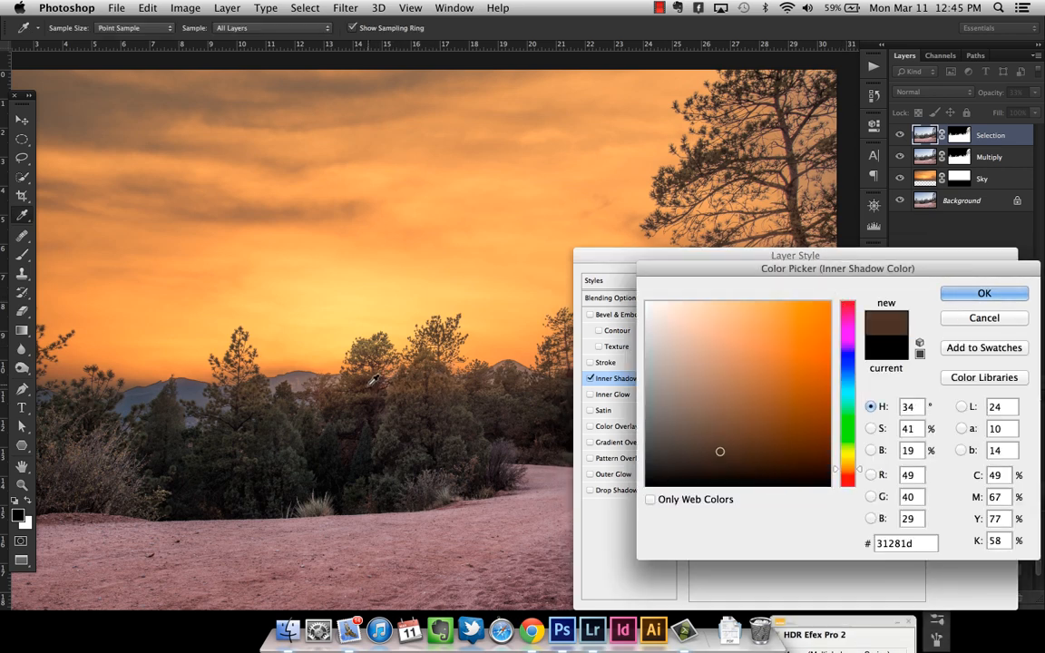
left_click(373, 391)
left_click(377, 403)
left_click(376, 401)
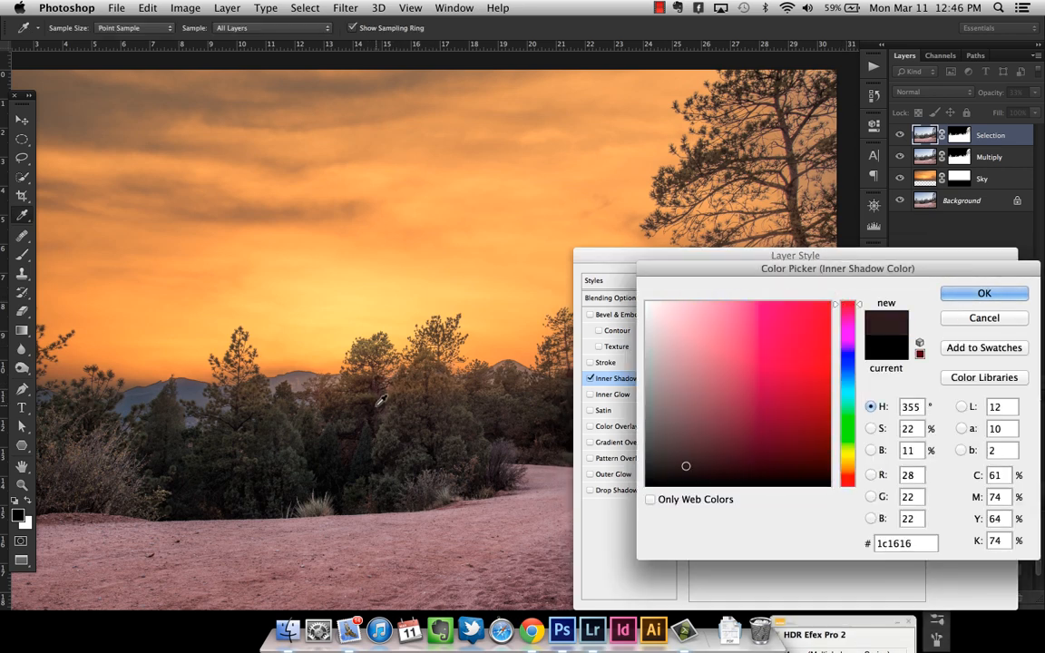
left_click(365, 405)
left_click(364, 403)
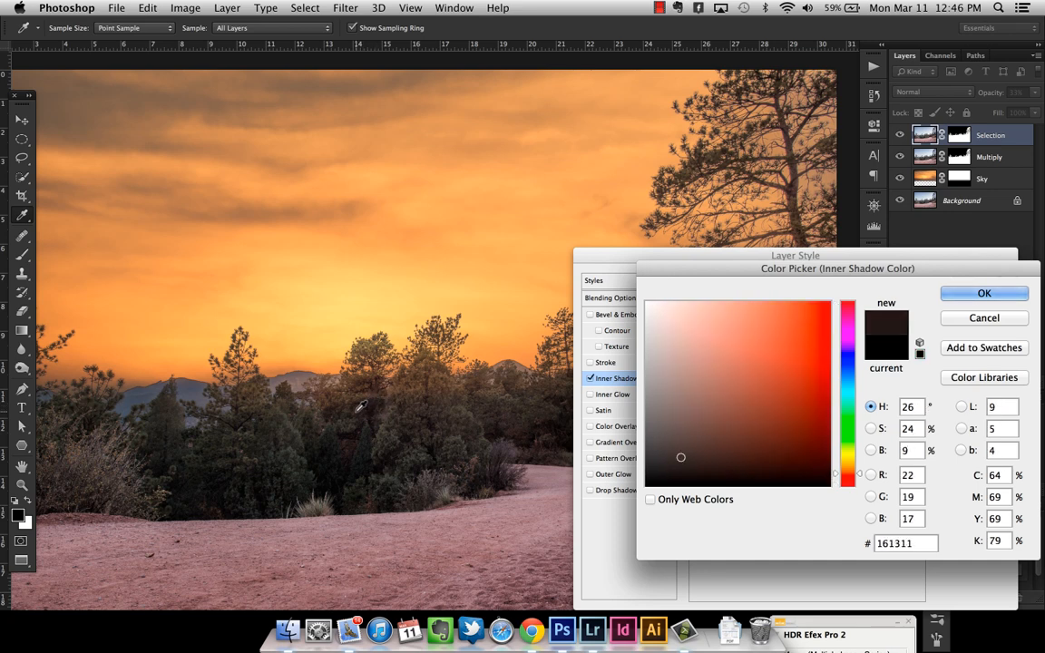
left_click(361, 405)
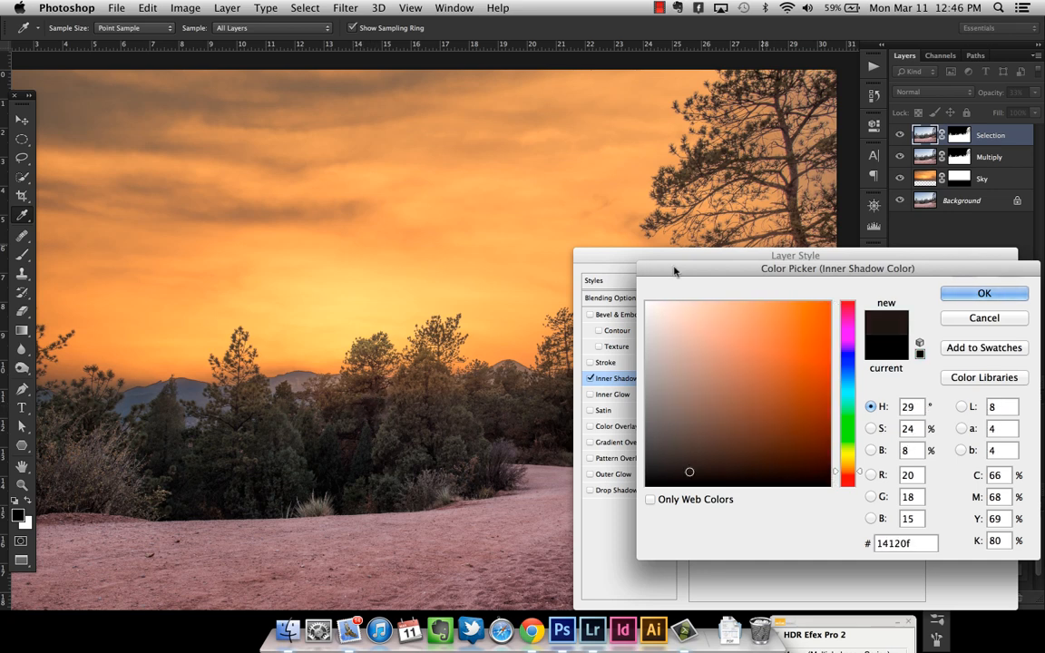
left_click(970, 291)
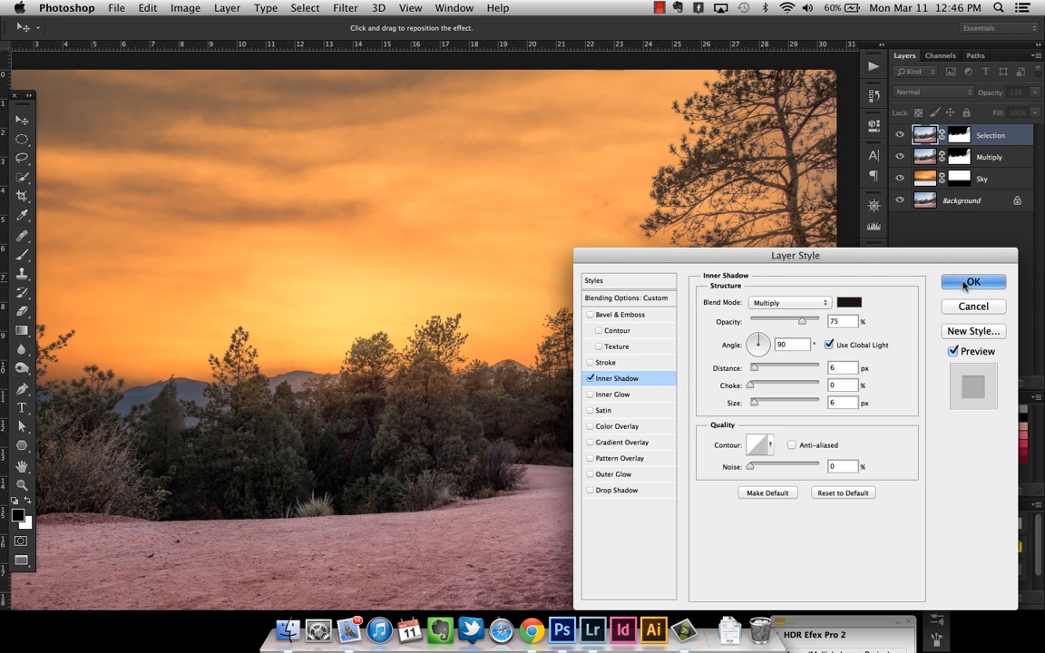
left_click(973, 282)
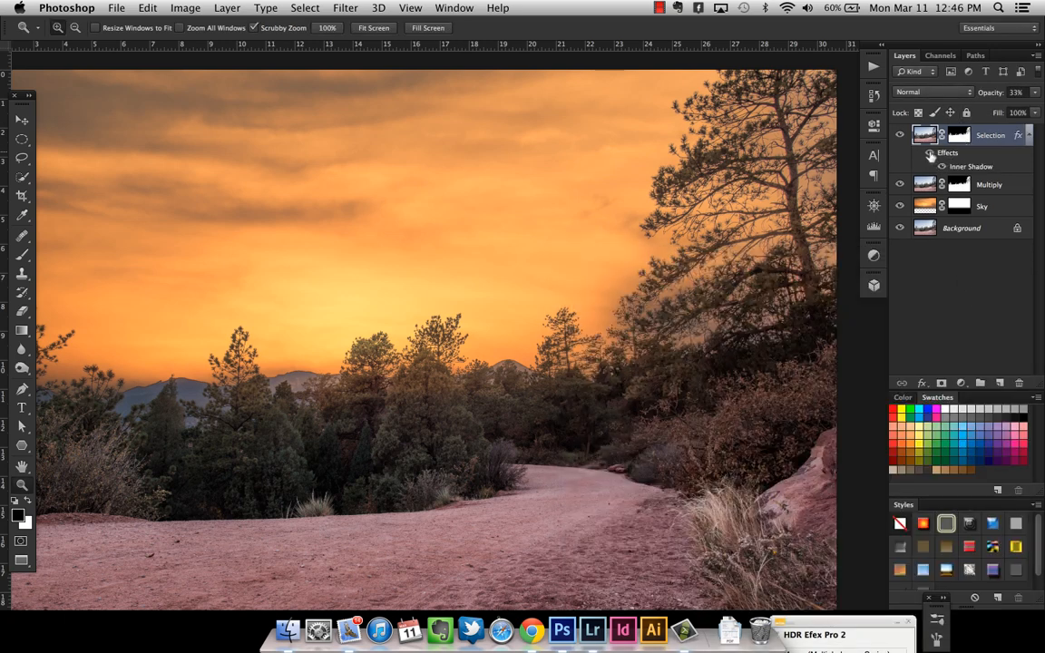
Step: Examine how the Inner Shadow effect changes the tree edges along the horizon and the large pine
key("super+minus")
left_click_drag(549, 283, 524, 289)
key("super+plus")
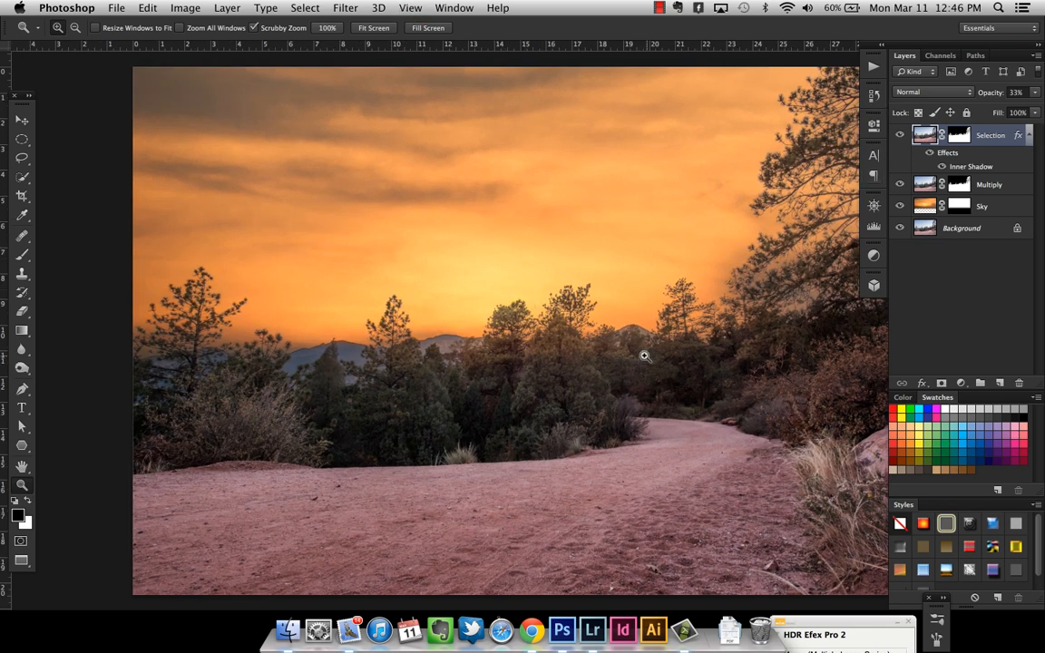
left_click_drag(642, 355, 602, 363)
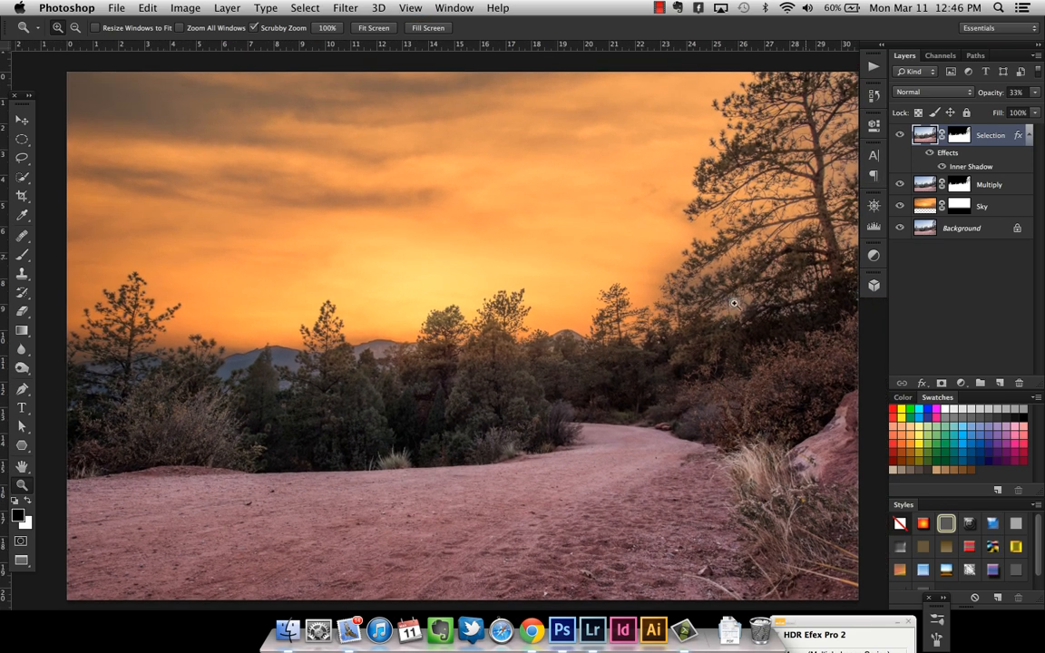
key("v")
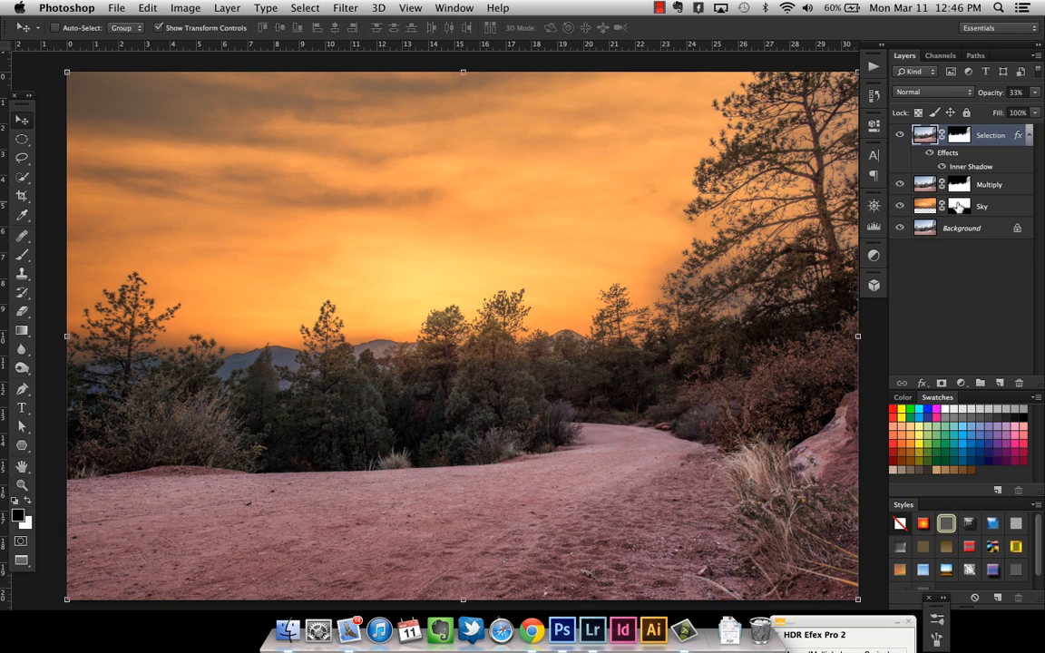
left_click(930, 157)
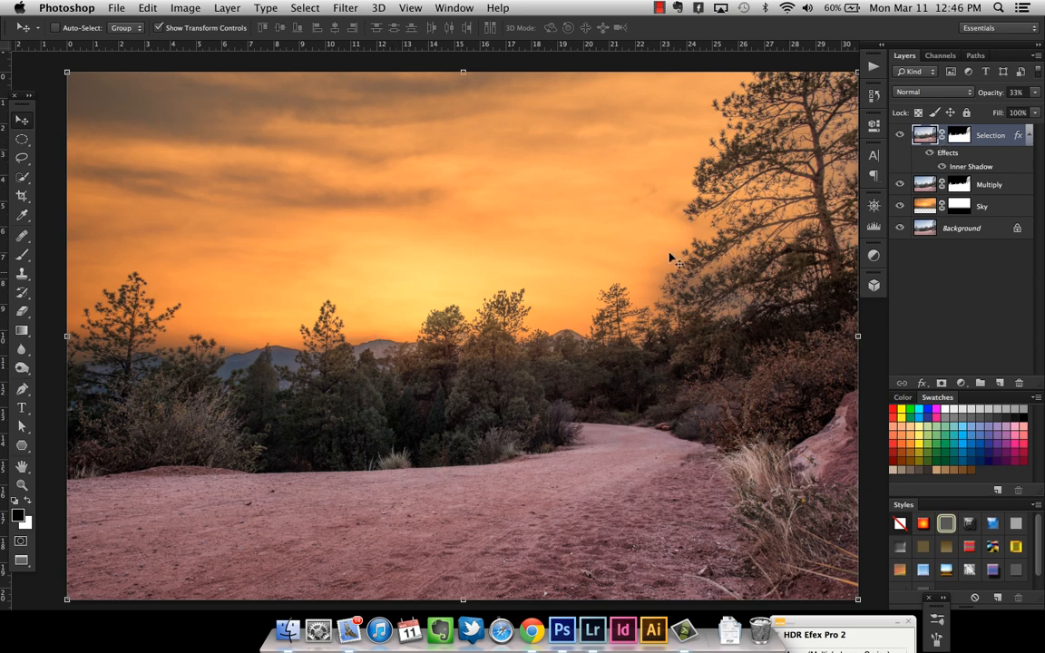
key("z")
left_click_drag(333, 353, 443, 345)
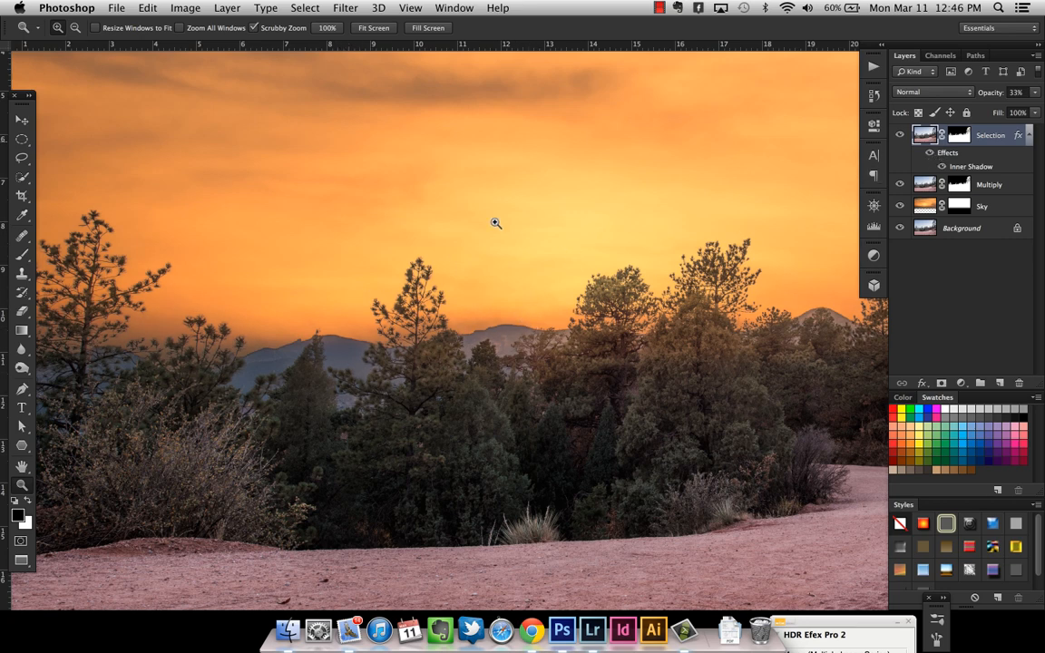
Step: Convert the Selection layer's Inner Shadow effect into its own layer and add a white layer mask to it
right_click(978, 165)
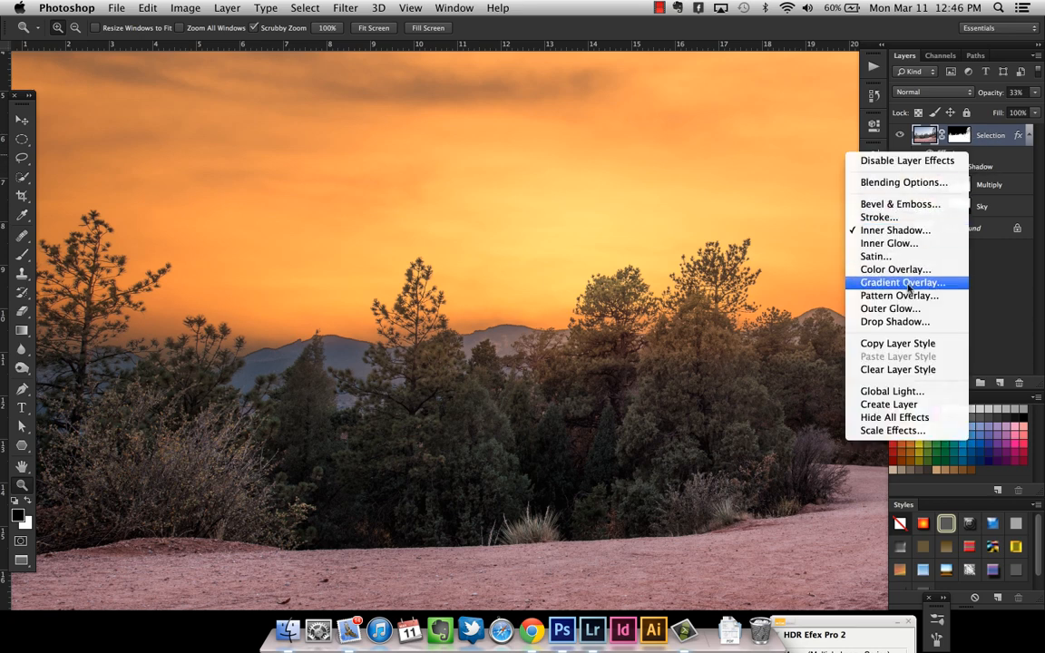
left_click(917, 406)
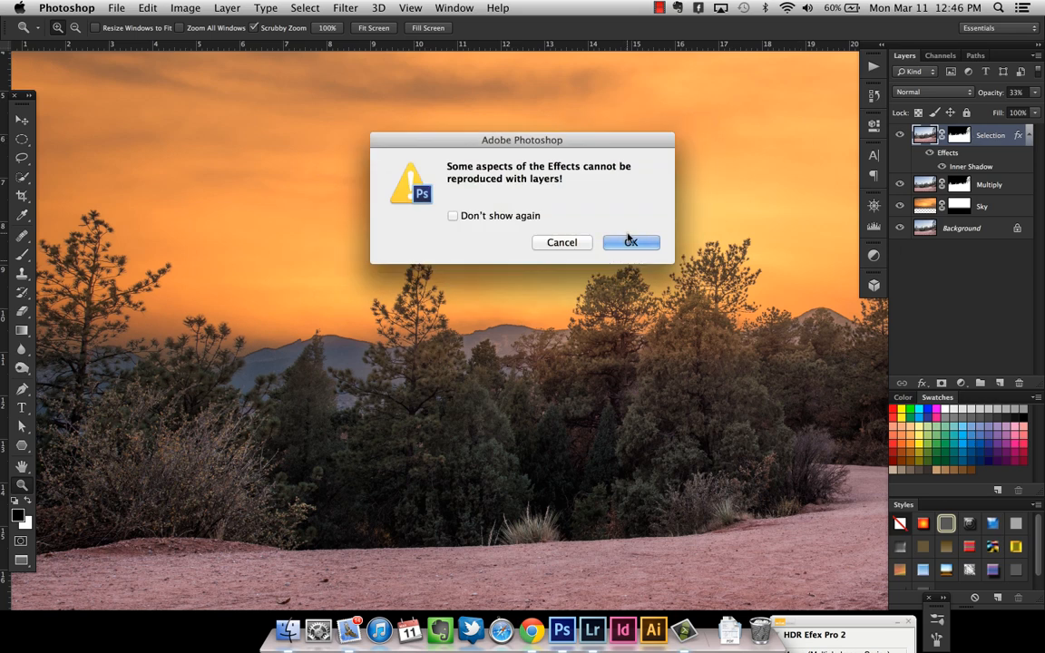
left_click(628, 241)
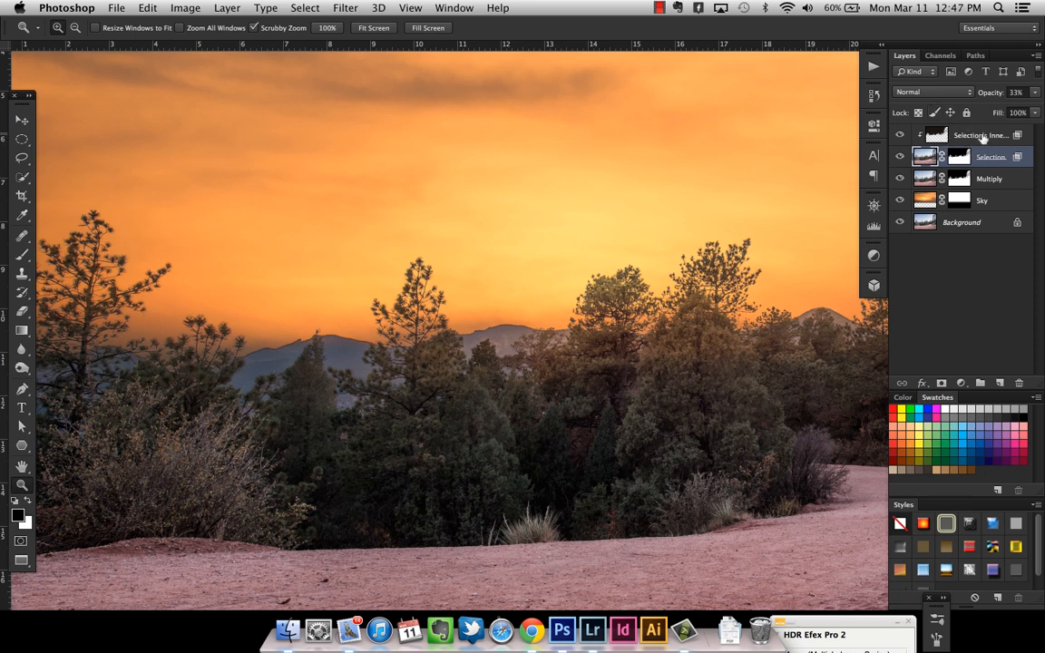
left_click(973, 136)
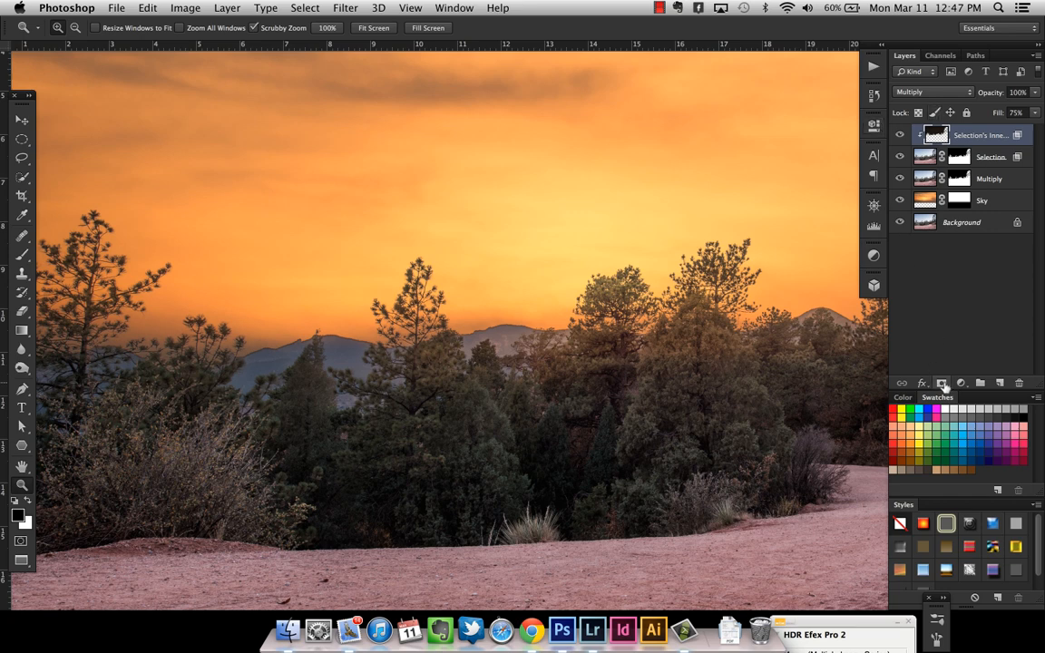
left_click(944, 385)
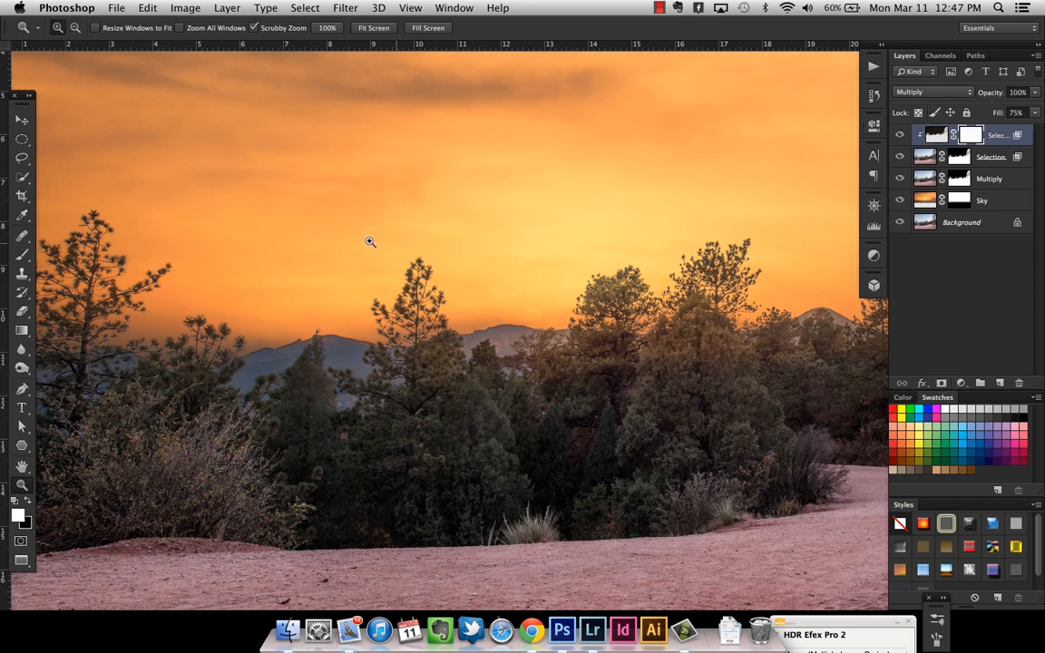
Step: Paint black with a 150 px brush on the inner shadow layer's mask over the distant mountain peaks along the horizon
left_click(28, 501)
left_click(29, 257)
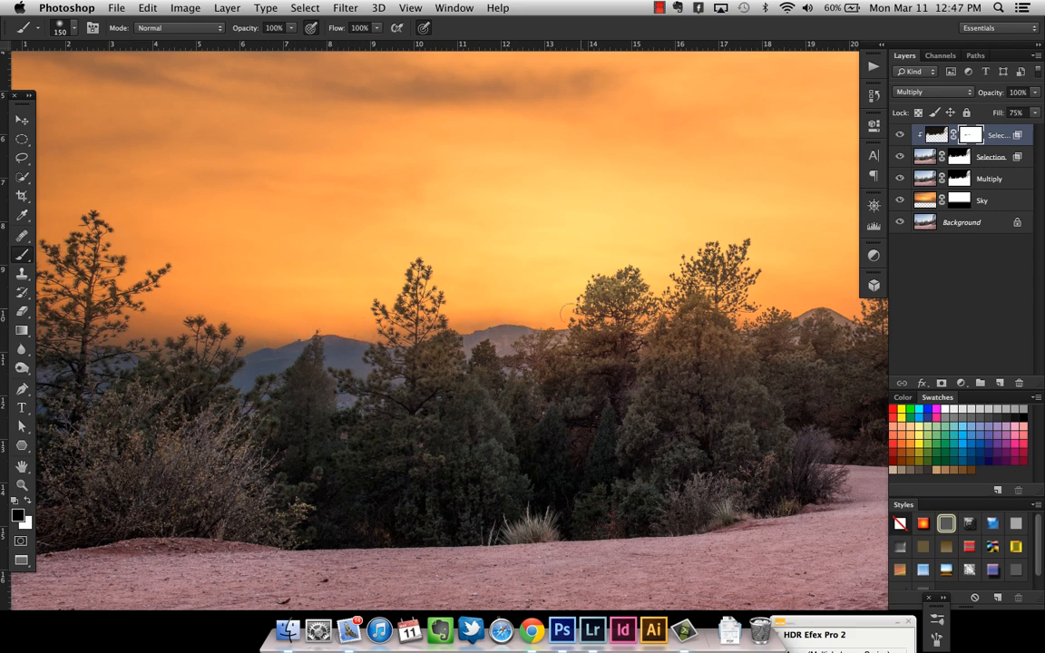
left_click_drag(684, 308, 443, 309)
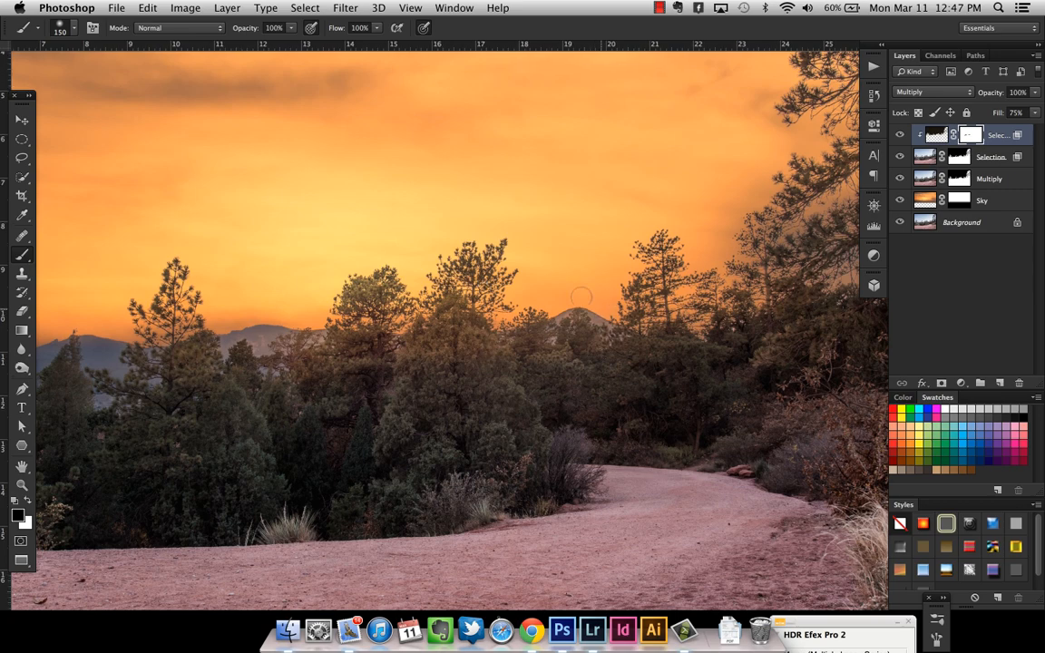
left_click_drag(500, 269, 561, 284)
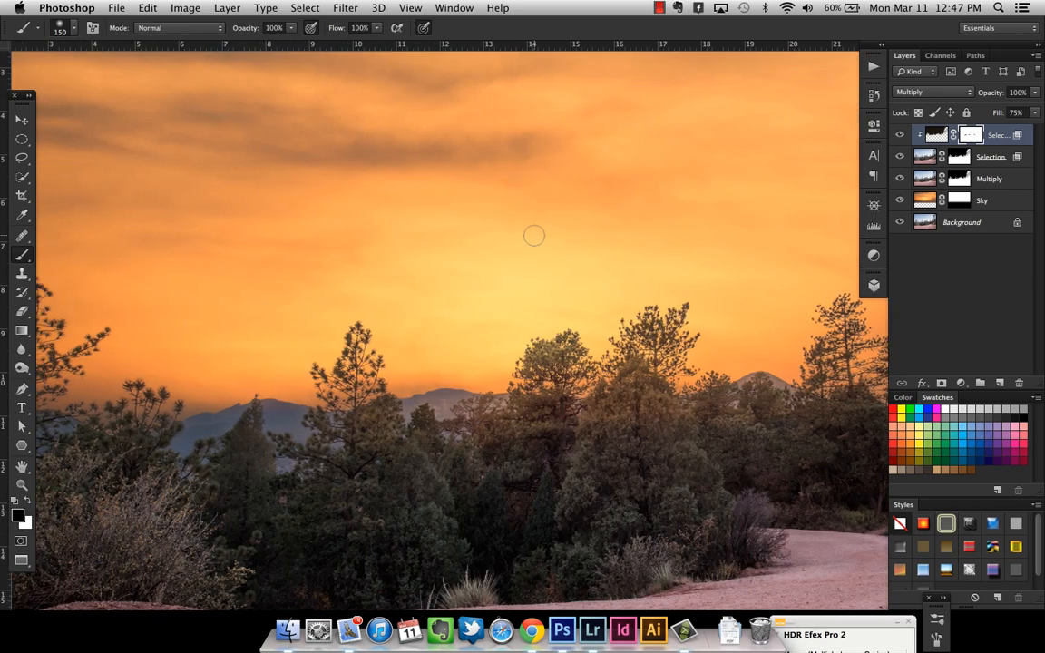
key("super+minus")
key("super+minus")
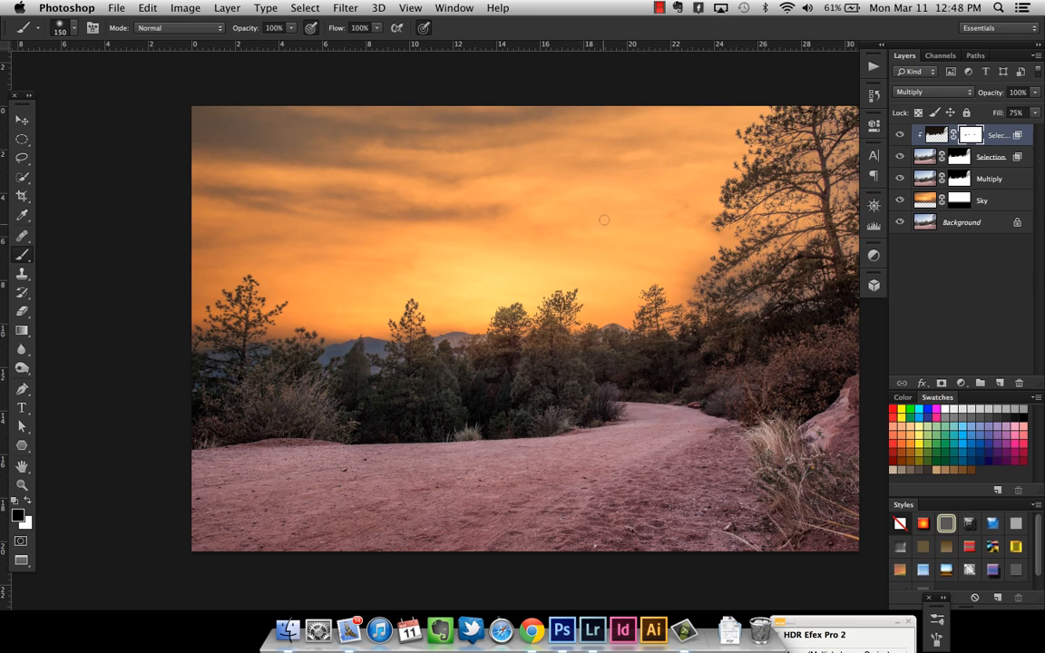
Step: Group the inner shadow, Selection and Multiply layers and name the group Trees
key("v")
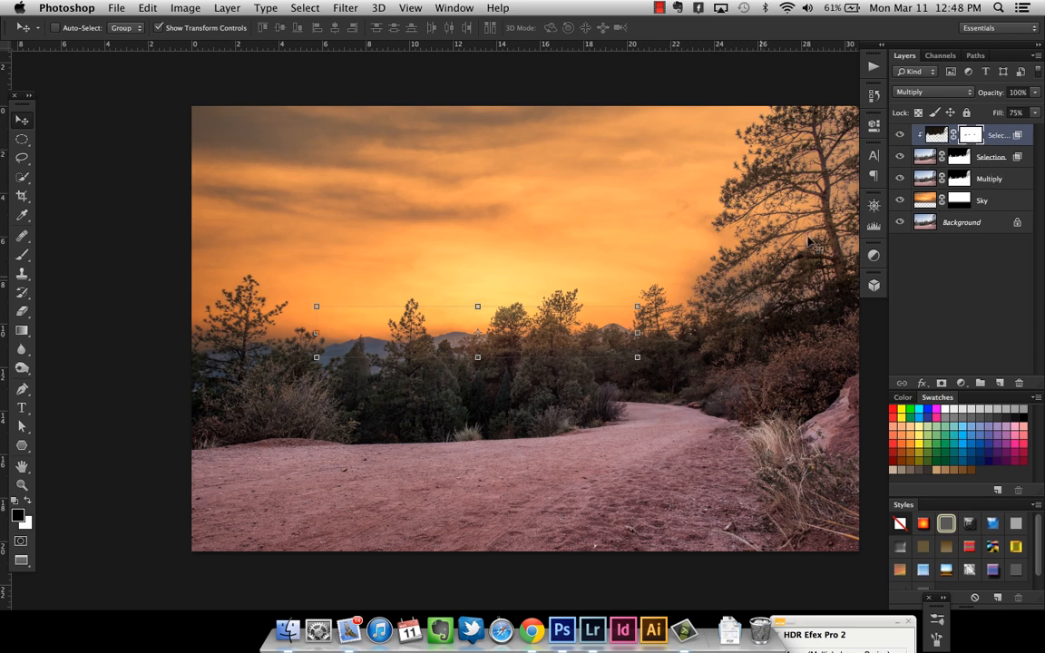
left_click(1012, 185, "shift")
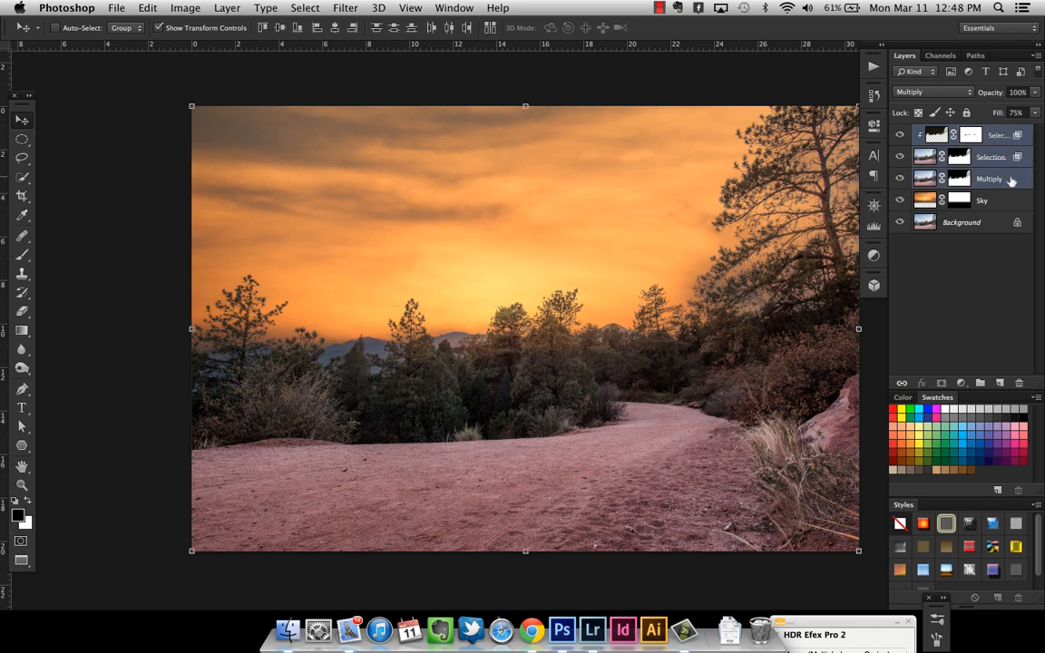
key("super+g")
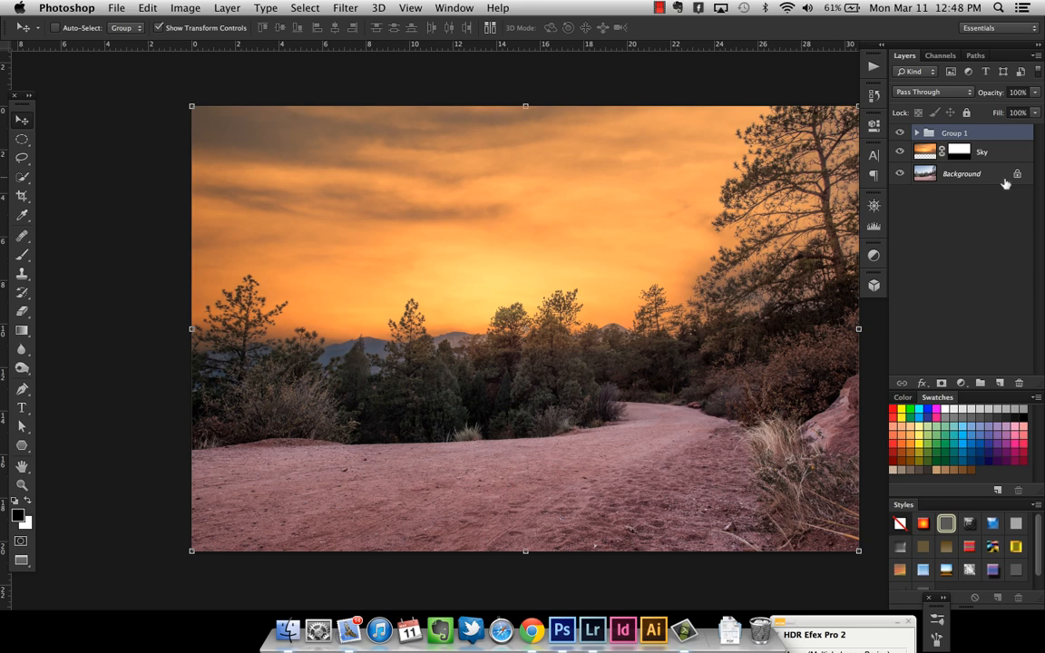
left_click(901, 134)
left_click(901, 135)
left_click(901, 134)
left_click(901, 134)
double_click(968, 131)
type("Trees")
key("Return")
Step: Group the Trees group with the Sky layer, name the new group BG and expand it
left_click(998, 154, "shift")
key("super+g")
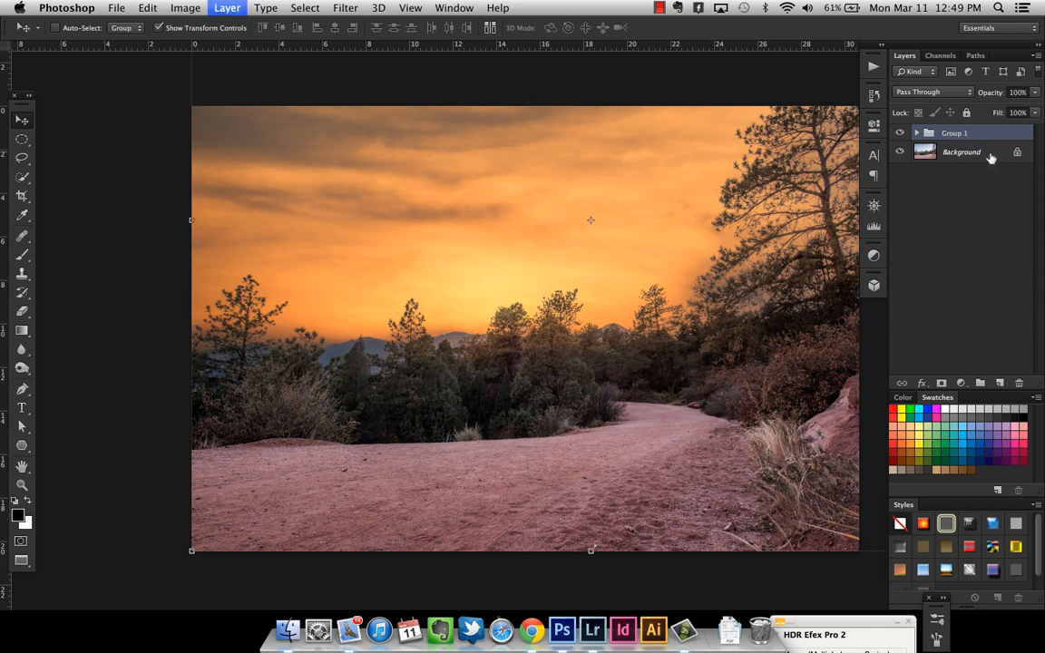
double_click(953, 133)
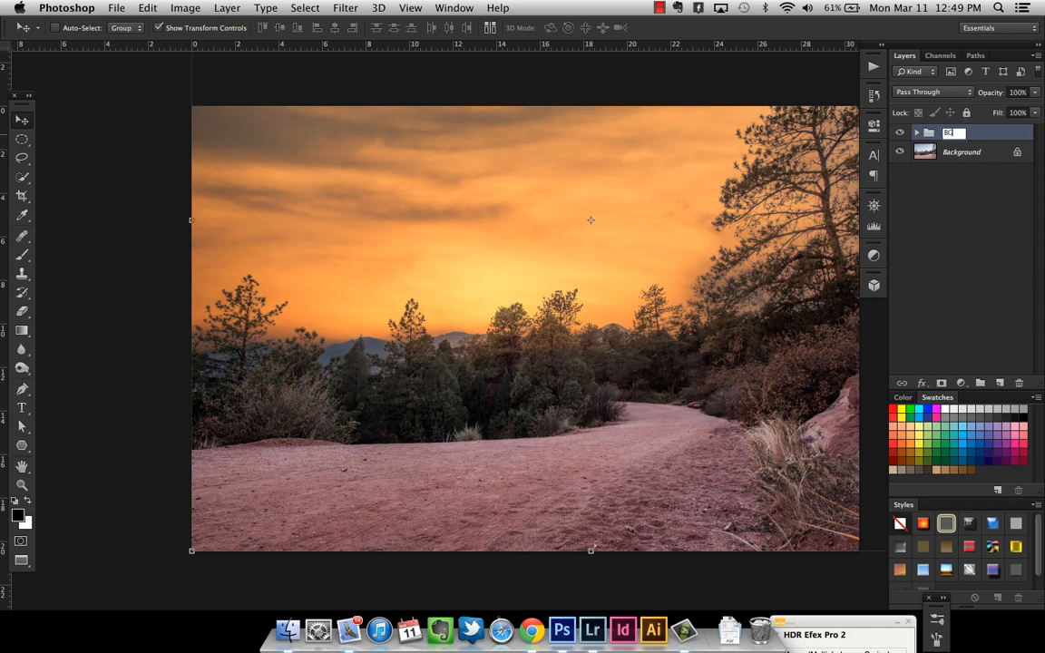
type("BG")
key("Return")
left_click(917, 133)
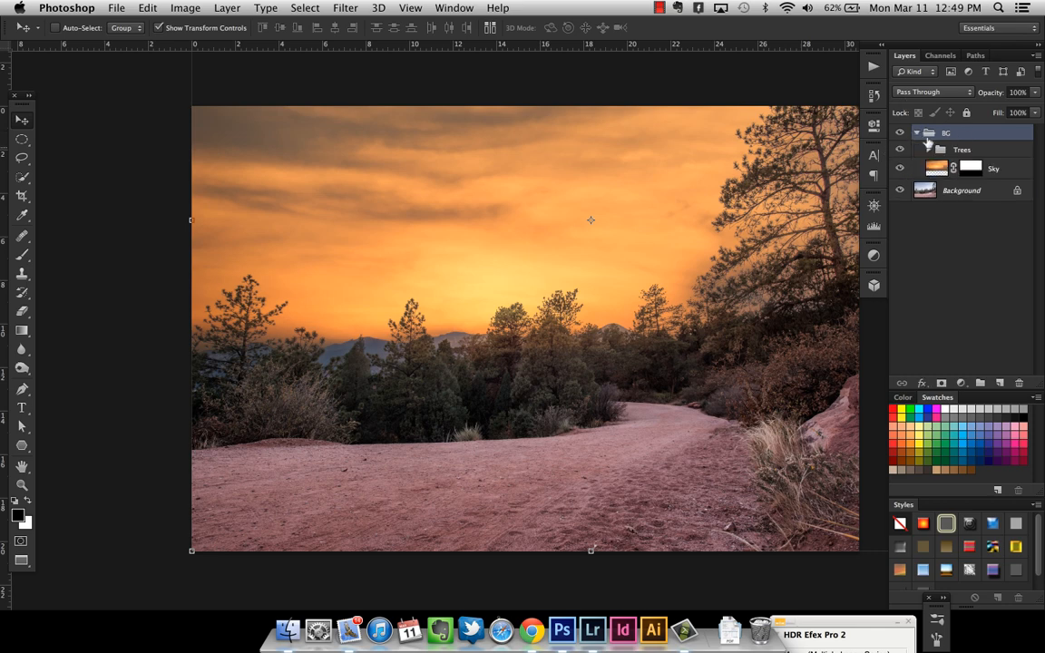
Step: Compare the image with and without the Trees group and add a white layer mask to that group
left_click(964, 151)
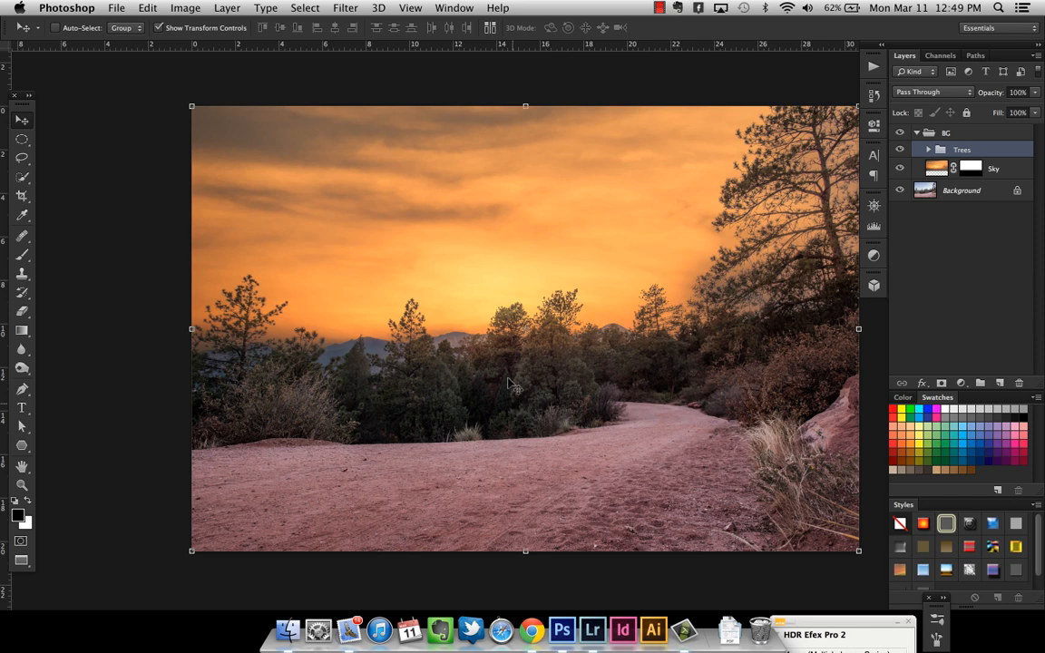
left_click(900, 150)
left_click(902, 150)
left_click(901, 150)
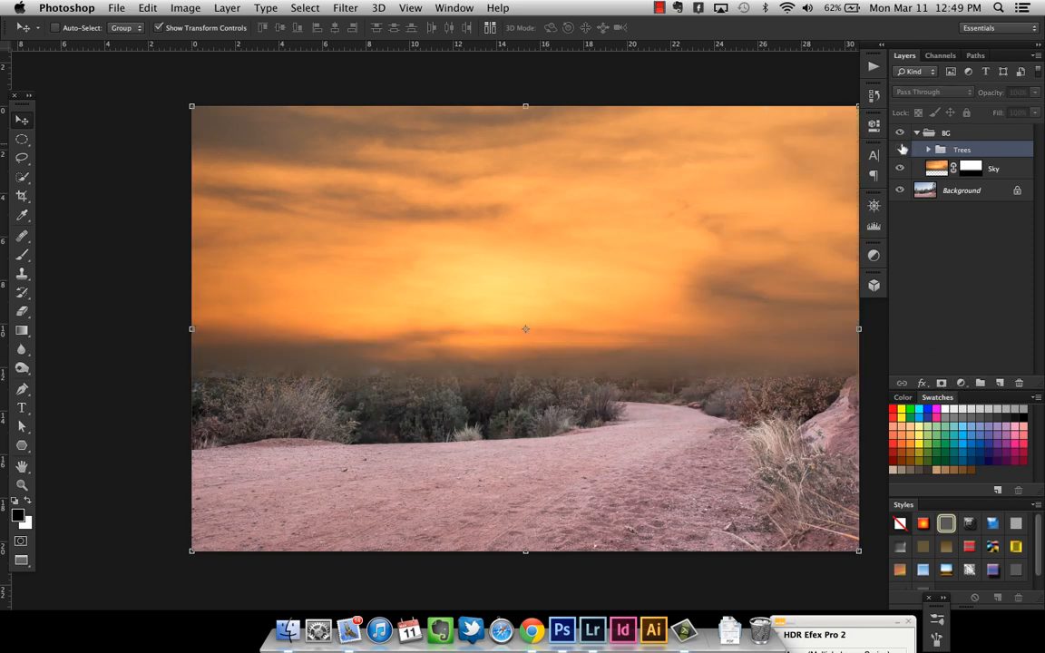
left_click(901, 150)
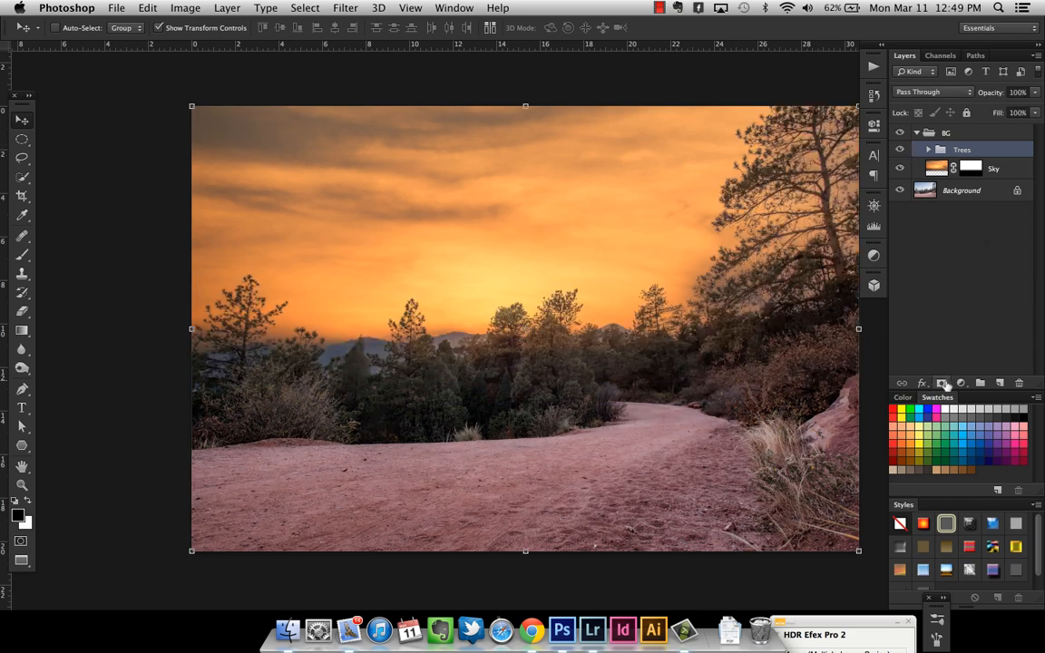
left_click(942, 383)
Step: Paint black on the Trees group's mask over the dark lower trees with a soft 800 px brush at 20% opacity
key("b")
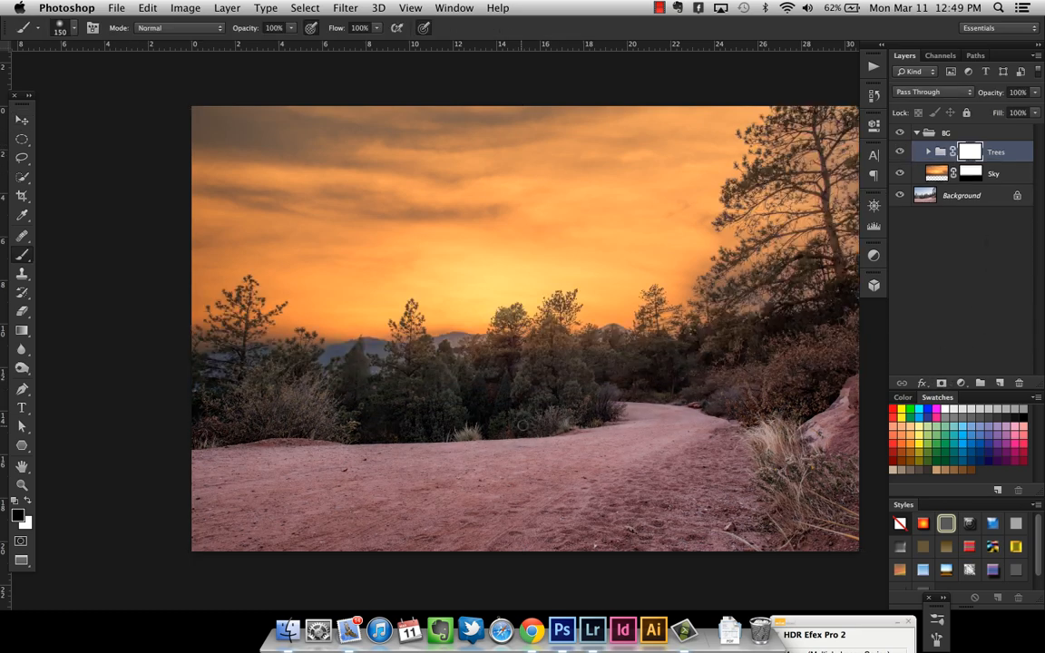
key("bracketright")
key("bracketright")
key("bracketright")
key("bracketright")
key("bracketright")
key("bracketright")
key("bracketright")
key("bracketright")
key("bracketright")
key("bracketright")
key("bracketright")
left_click(60, 30)
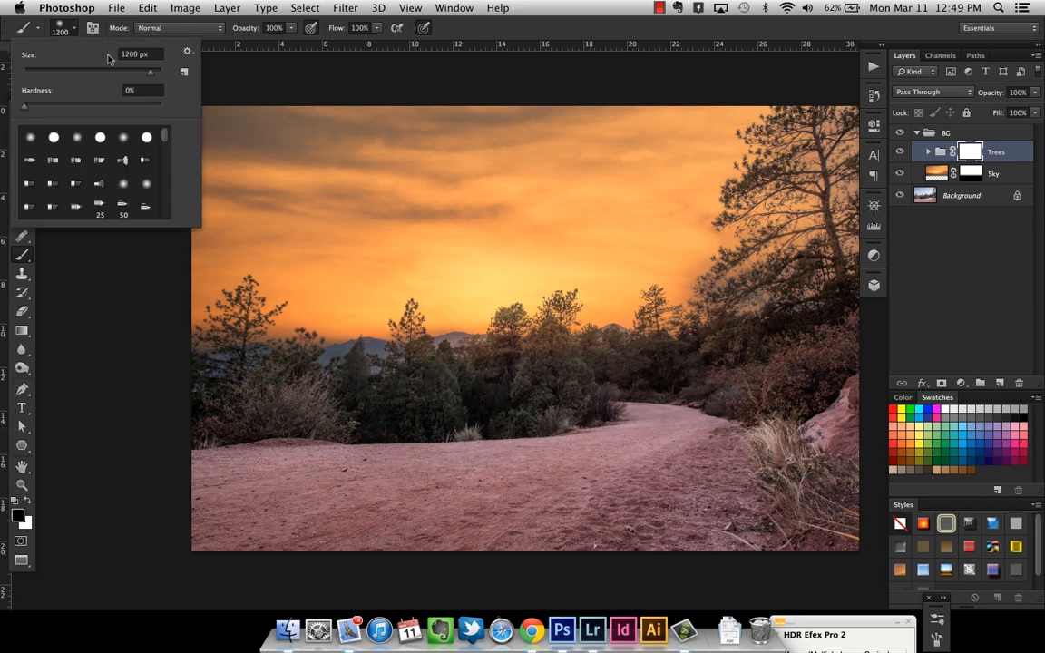
left_click(60, 30)
left_click(292, 28)
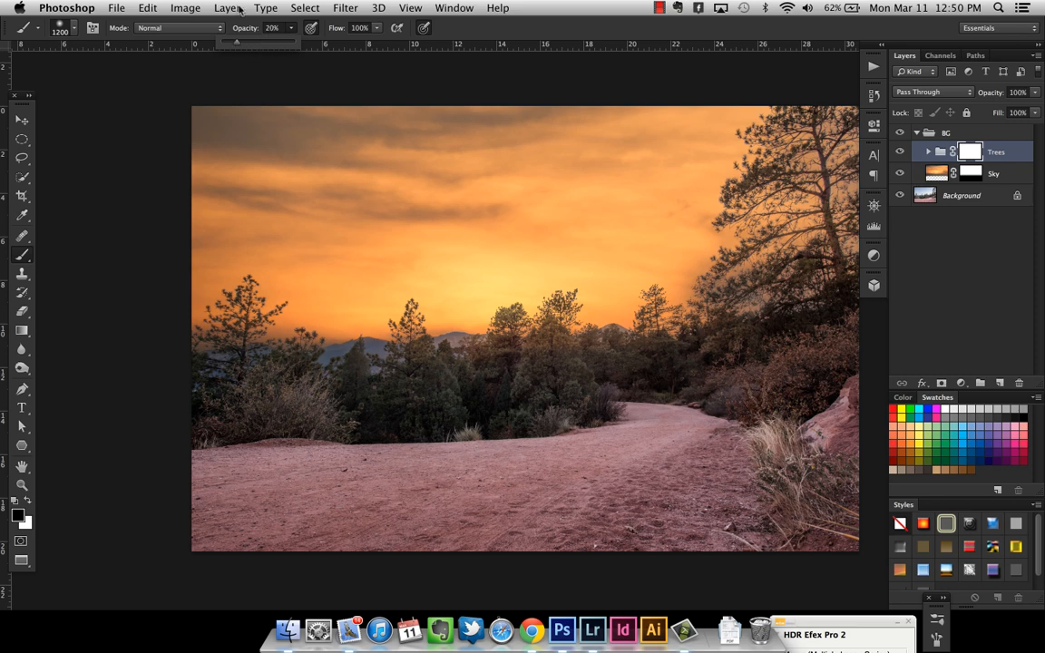
key("bracketleft")
key("bracketleft")
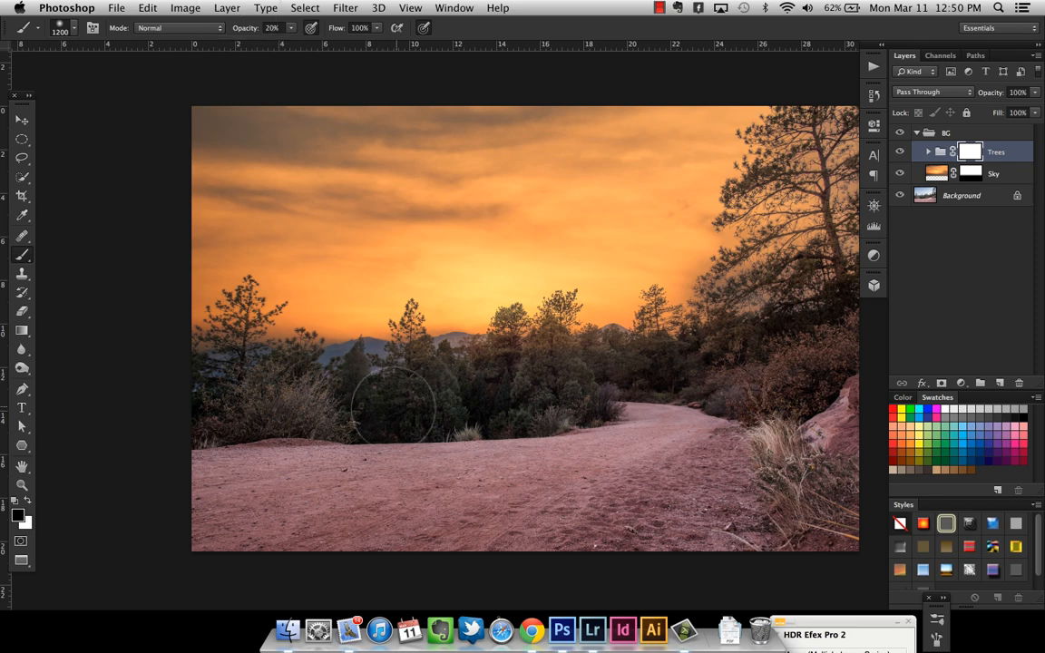
key("bracketleft")
key("bracketleft")
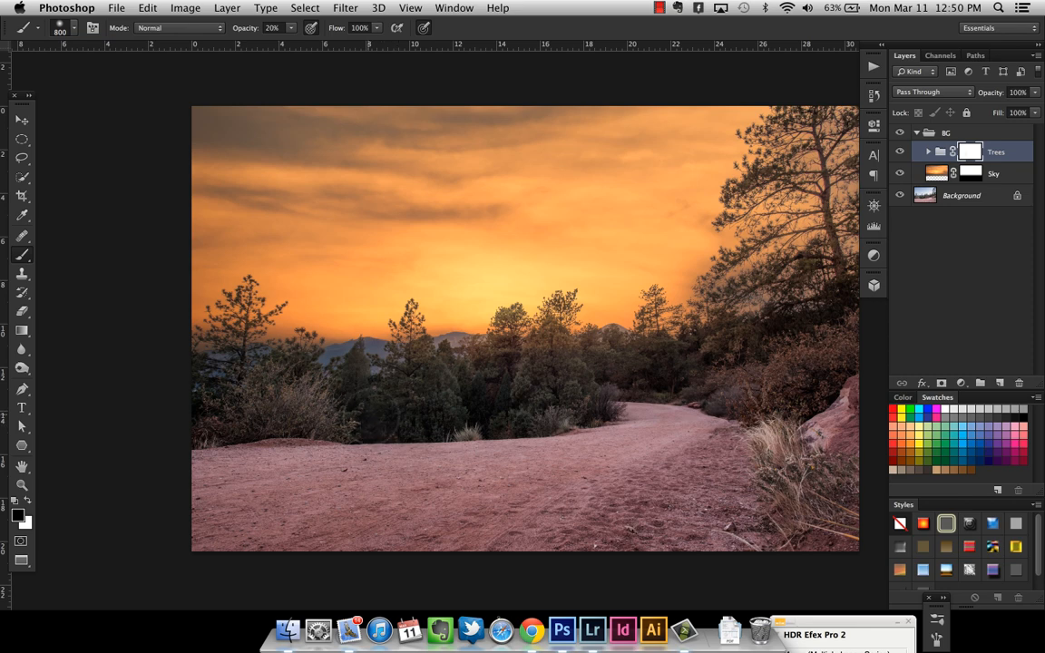
left_click(398, 392)
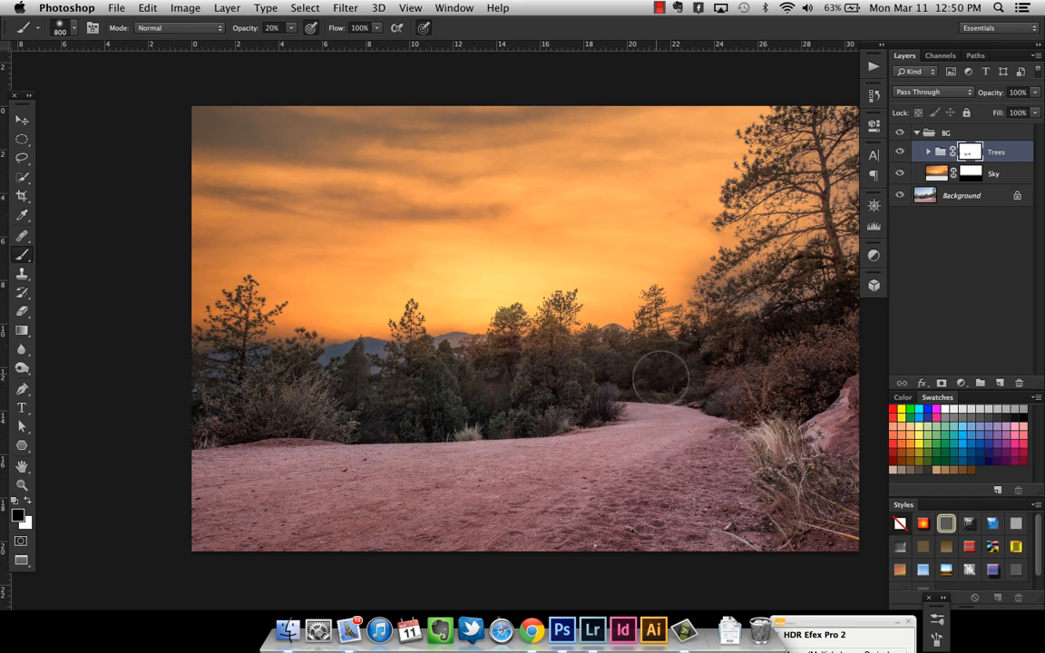
Step: Paint the Trees group's mask over the shaded trees and bushes near the road's bend with a 200 px brush
key("z")
left_click(686, 373)
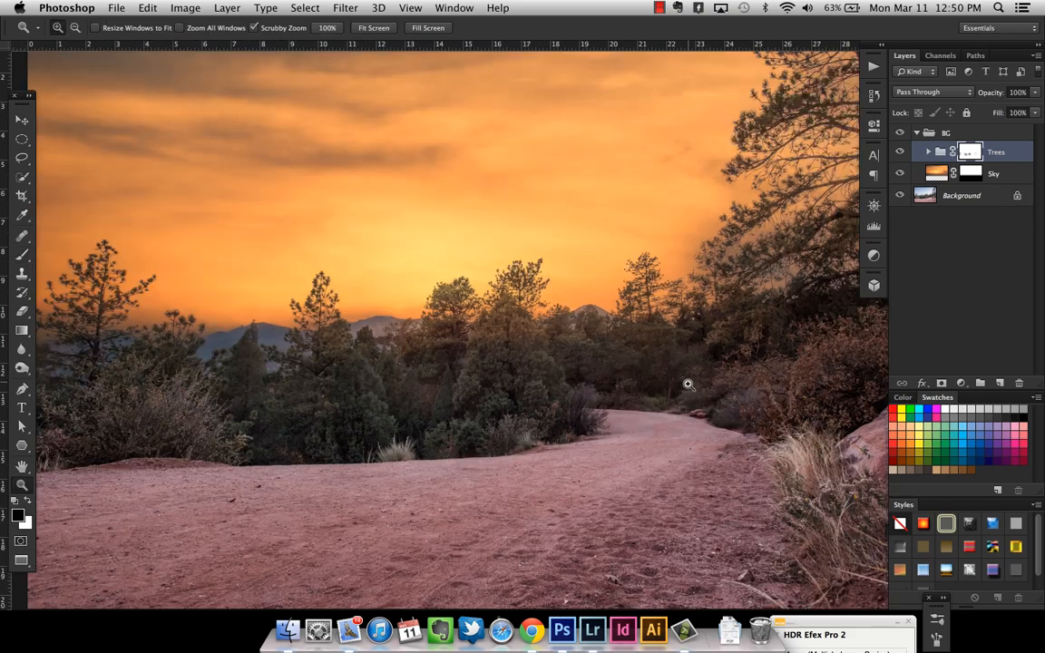
left_click(686, 380)
key("b")
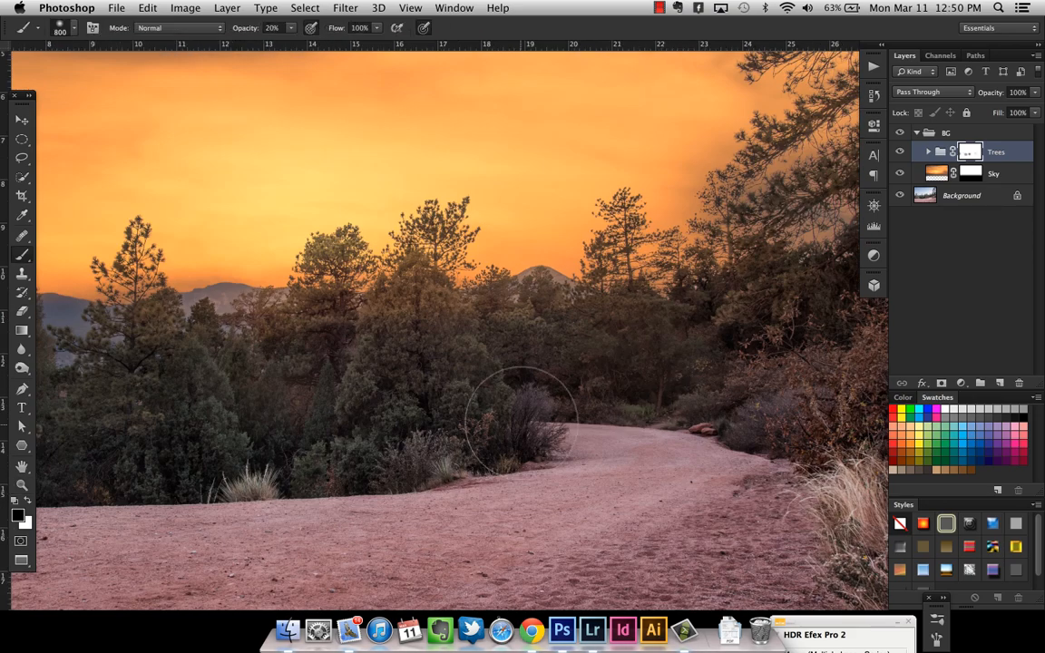
key("bracketleft")
key("bracketleft")
key("bracketleft")
key("bracketleft")
key("bracketleft")
key("bracketleft")
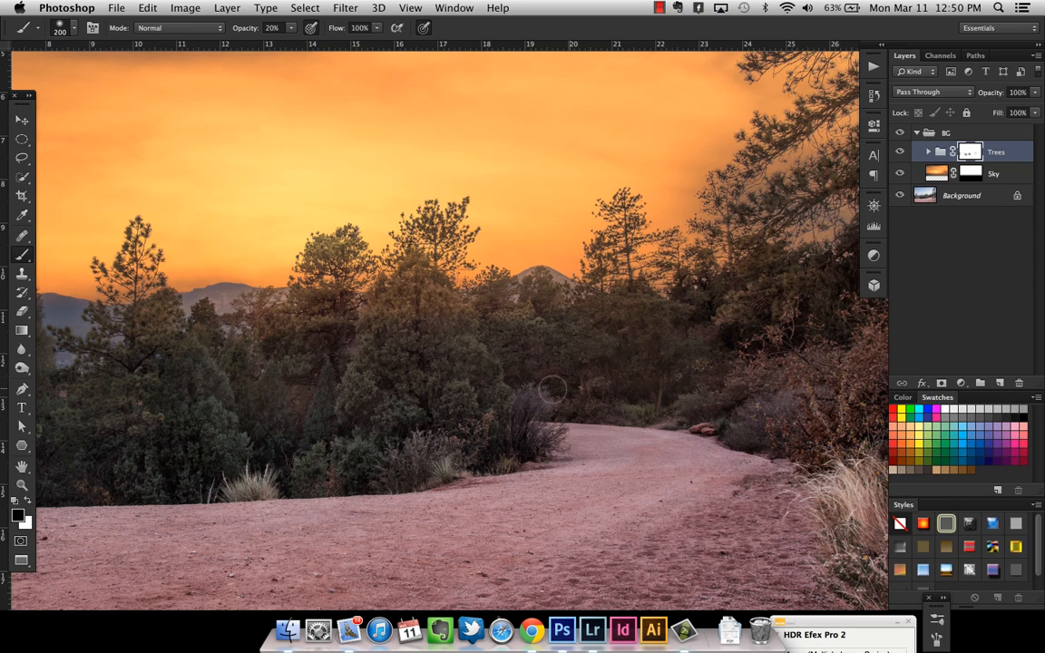
mouse_move(661, 355)
left_mouse_down()
mouse_move(523, 368)
mouse_move(508, 380)
left_mouse_up()
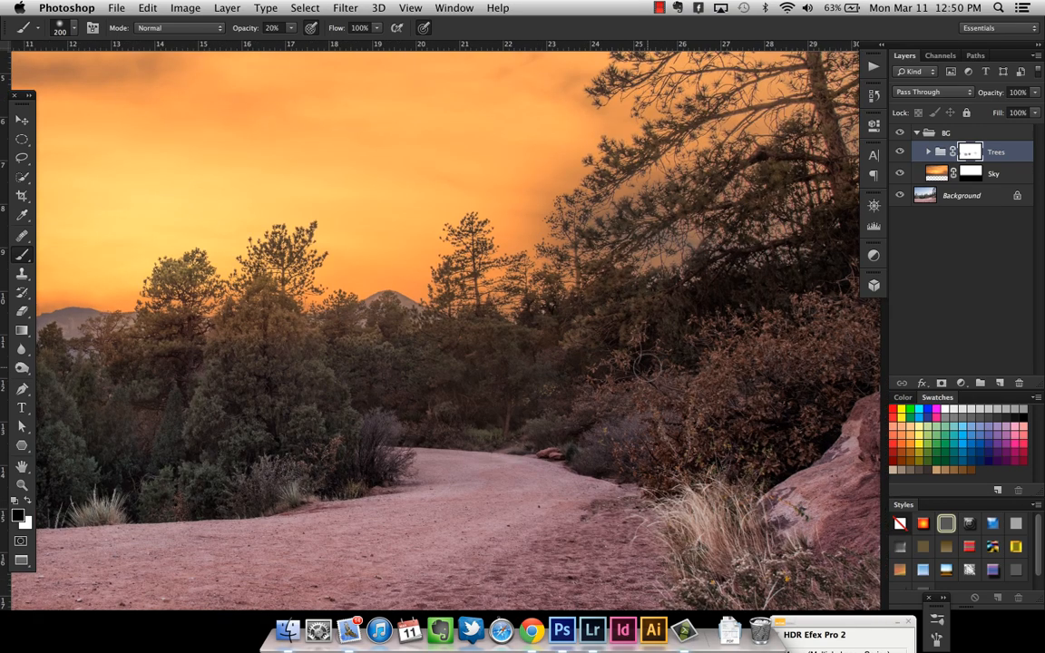
left_click_drag(572, 362, 302, 443)
Step: Paint the Trees group's mask over the dark foliage beneath the large pine with a 500 px brush at 10% opacity
key("bracketright")
key("bracketright")
key("bracketright")
key("bracketright")
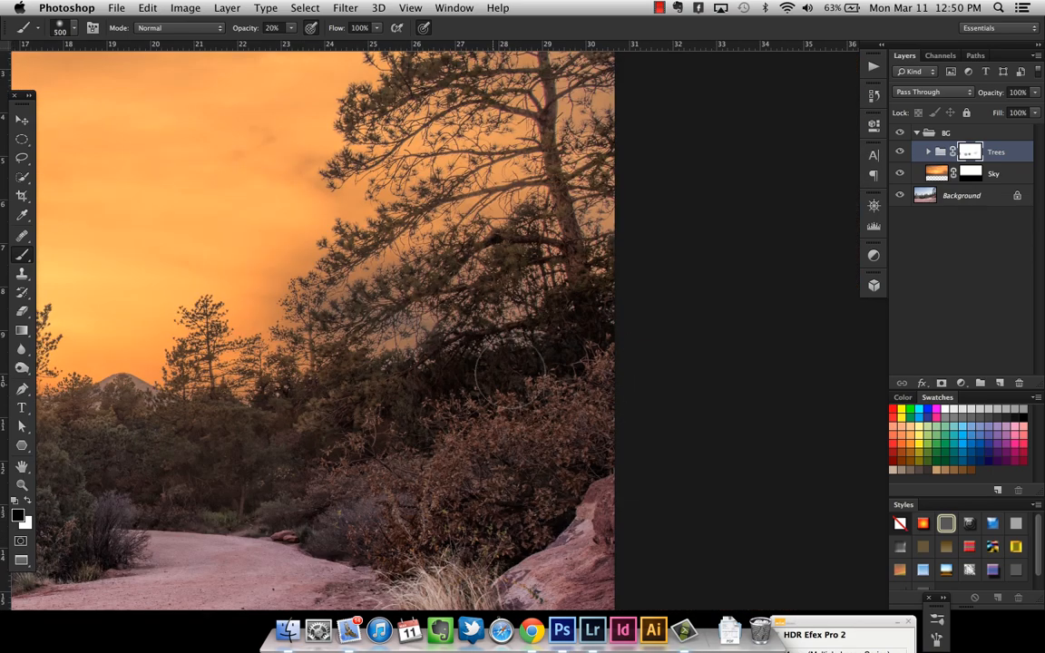
mouse_move(443, 361)
left_mouse_down()
mouse_move(471, 375)
mouse_move(553, 351)
left_mouse_up()
key("ctrl+z")
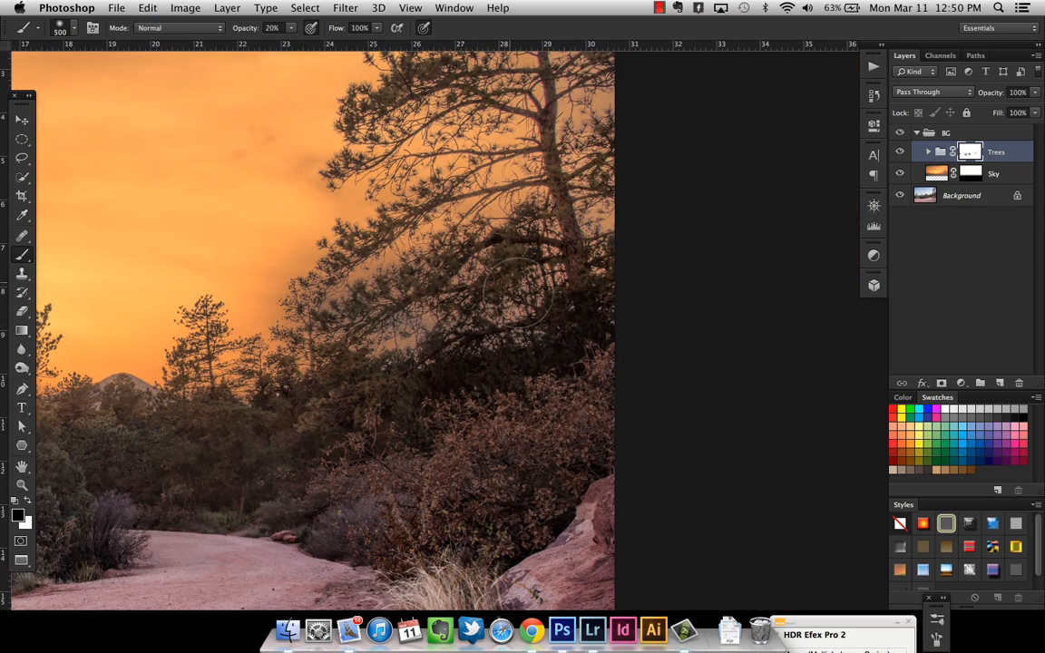
left_click(252, 29)
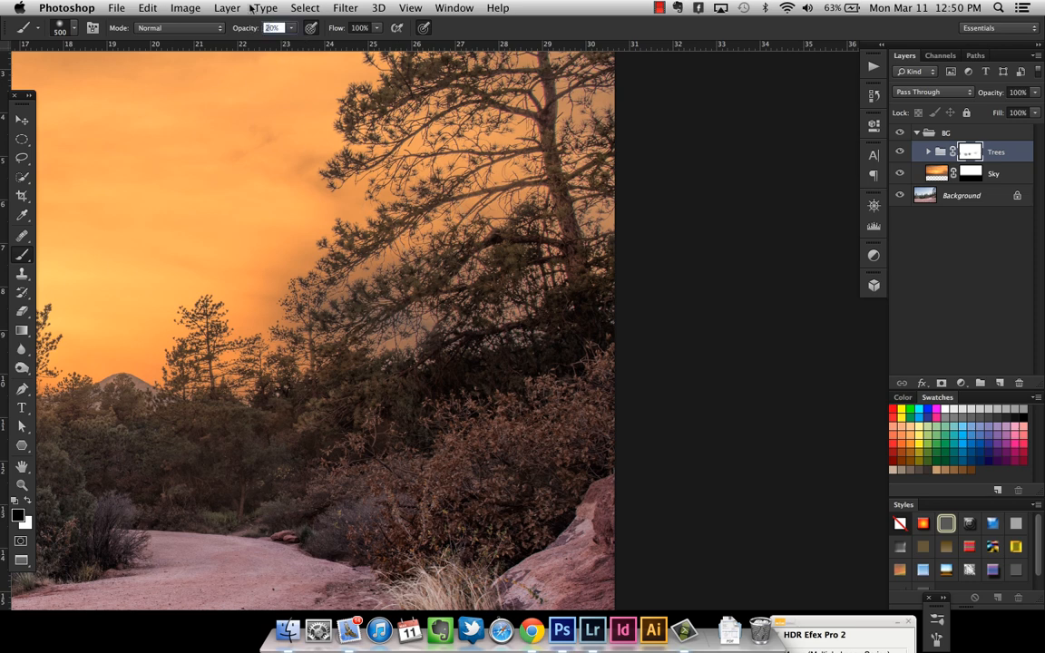
type("10")
key("Return")
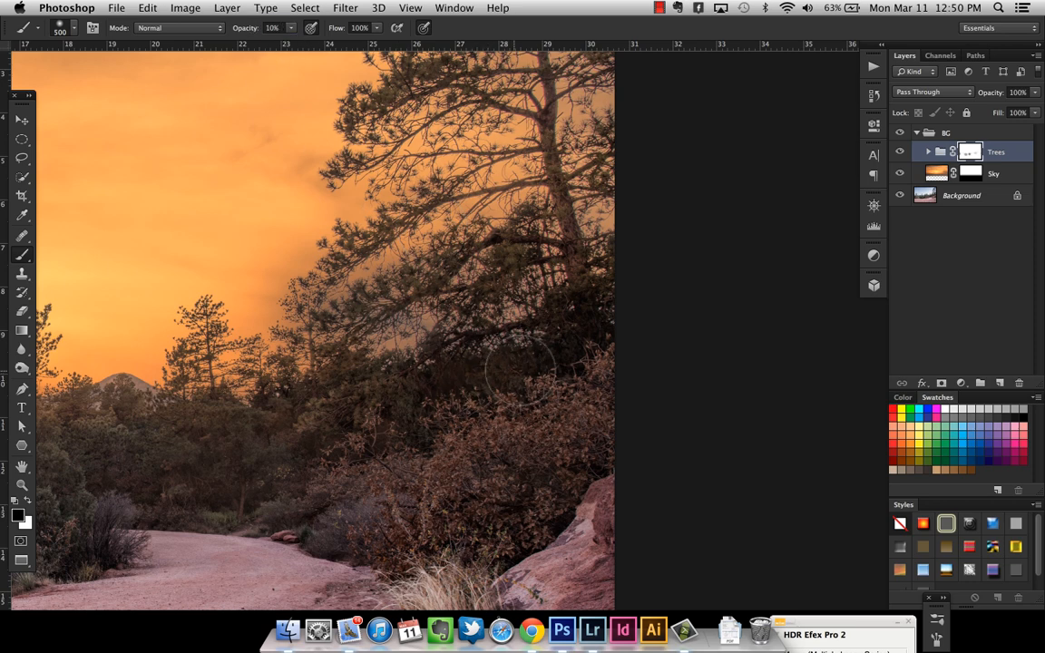
mouse_move(520, 369)
left_mouse_down()
mouse_move(592, 320)
mouse_move(585, 334)
left_mouse_up()
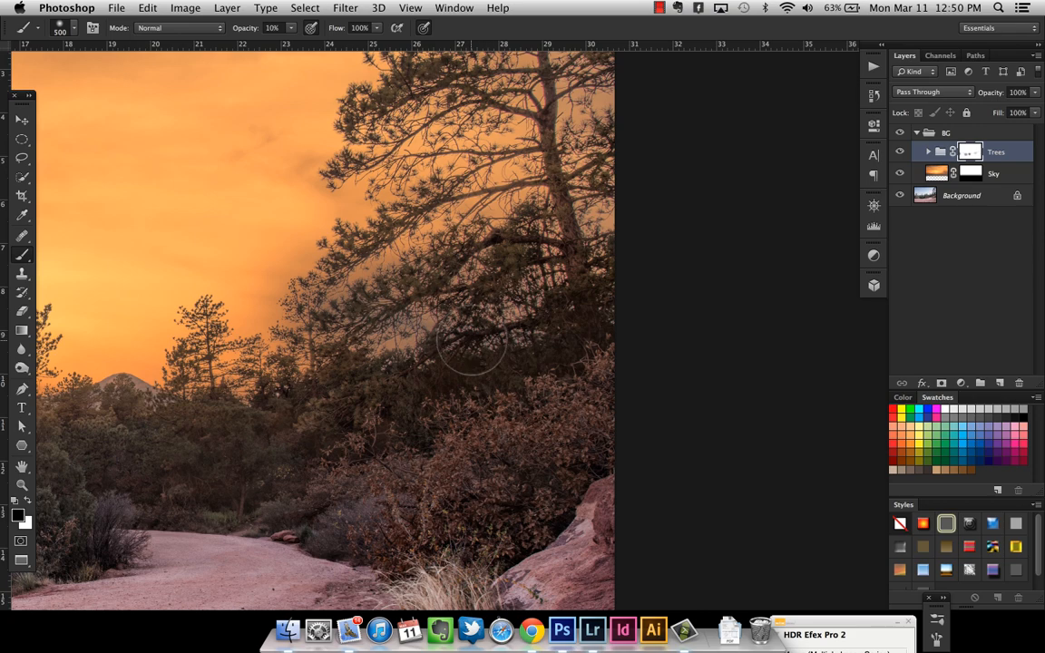
Step: Paint the Trees group's mask at 10% opacity over the dark central trees and the undergrowth along the road
key("space")
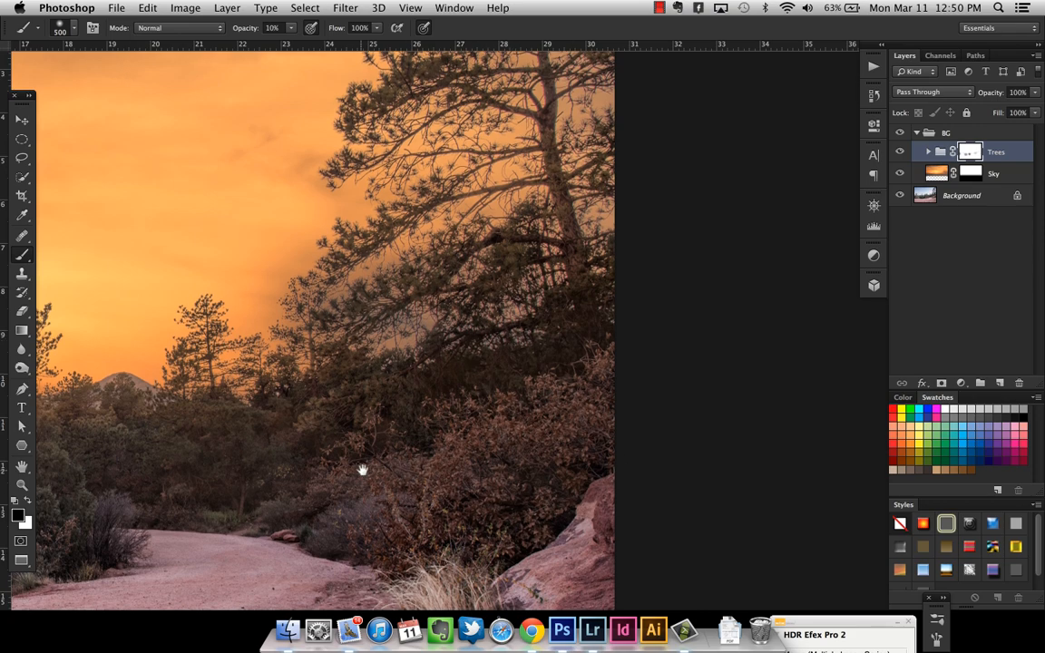
mouse_move(362, 470)
left_mouse_down()
mouse_move(714, 373)
mouse_move(658, 409)
left_mouse_up()
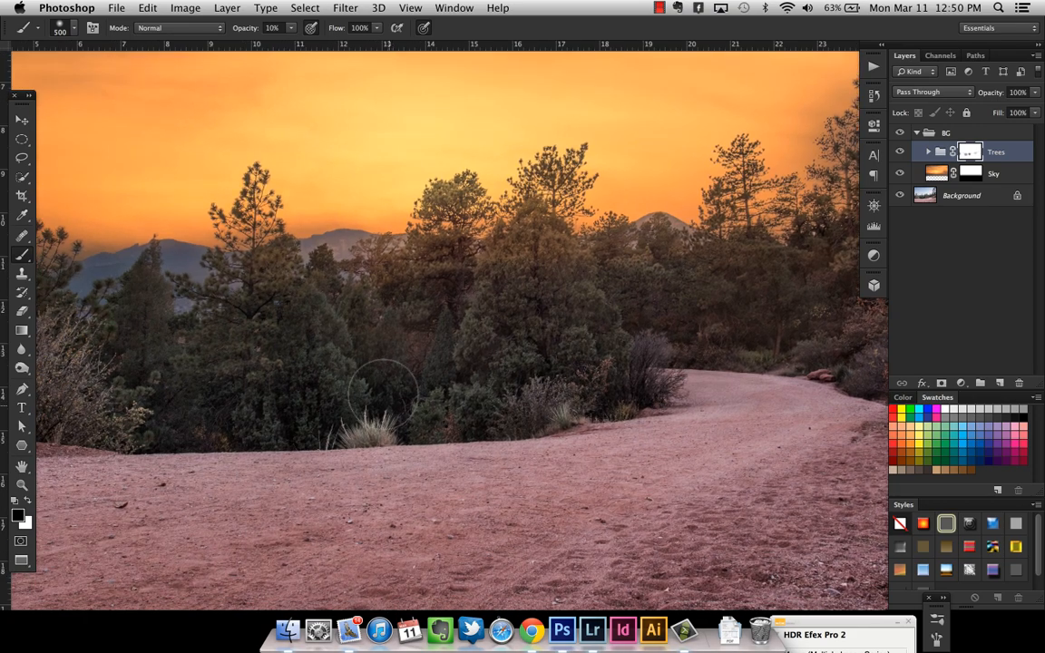
mouse_move(384, 394)
left_mouse_down()
mouse_move(286, 399)
mouse_move(300, 414)
mouse_move(286, 417)
mouse_move(286, 405)
mouse_move(201, 421)
mouse_move(266, 415)
left_mouse_up()
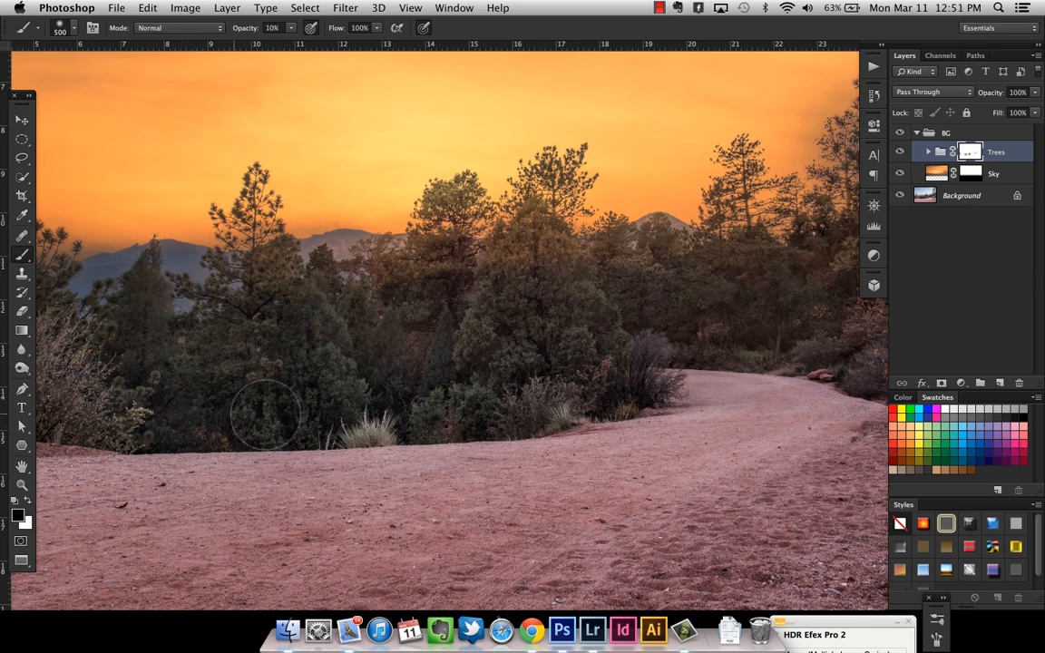
mouse_move(458, 365)
left_mouse_down()
mouse_move(559, 356)
mouse_move(486, 314)
mouse_move(513, 359)
left_mouse_up()
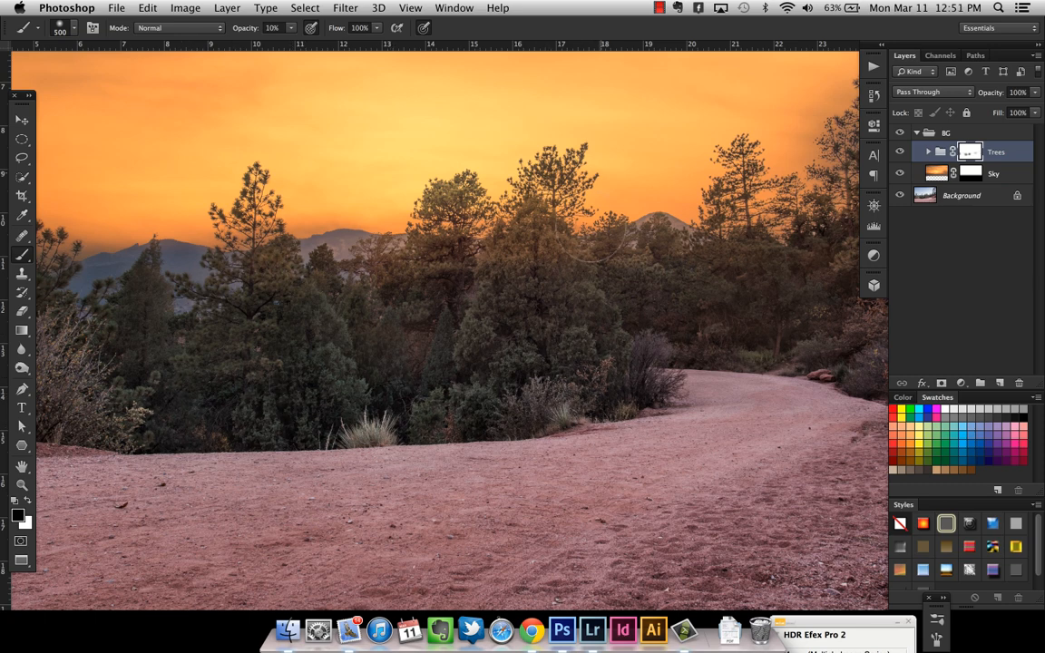
left_click_drag(433, 266, 465, 330)
key("super+minus")
key("super+minus")
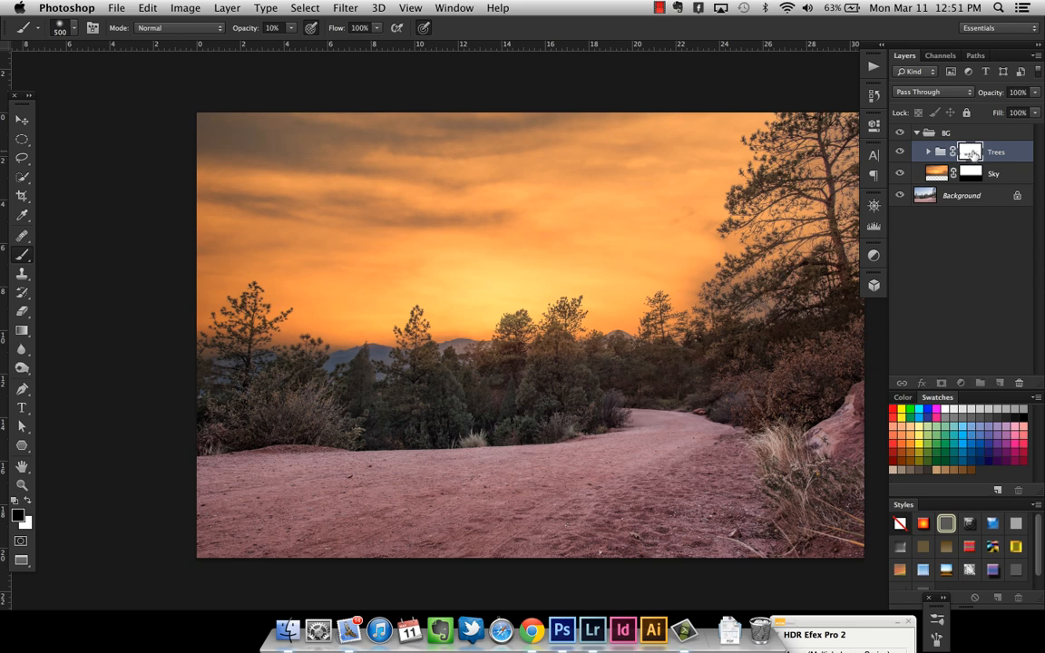
Step: Compare the shaded tree areas with the Trees group's mask disabled and enabled
left_click(971, 153, "shift")
left_click(971, 153, "shift")
left_click(973, 155, "shift")
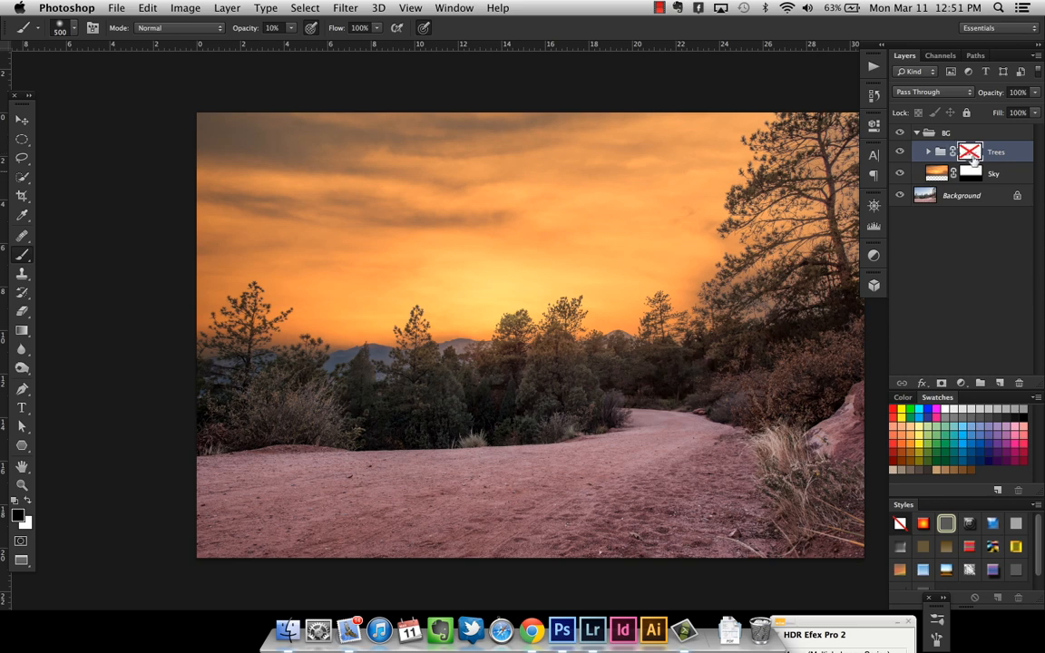
left_click(973, 155, "shift")
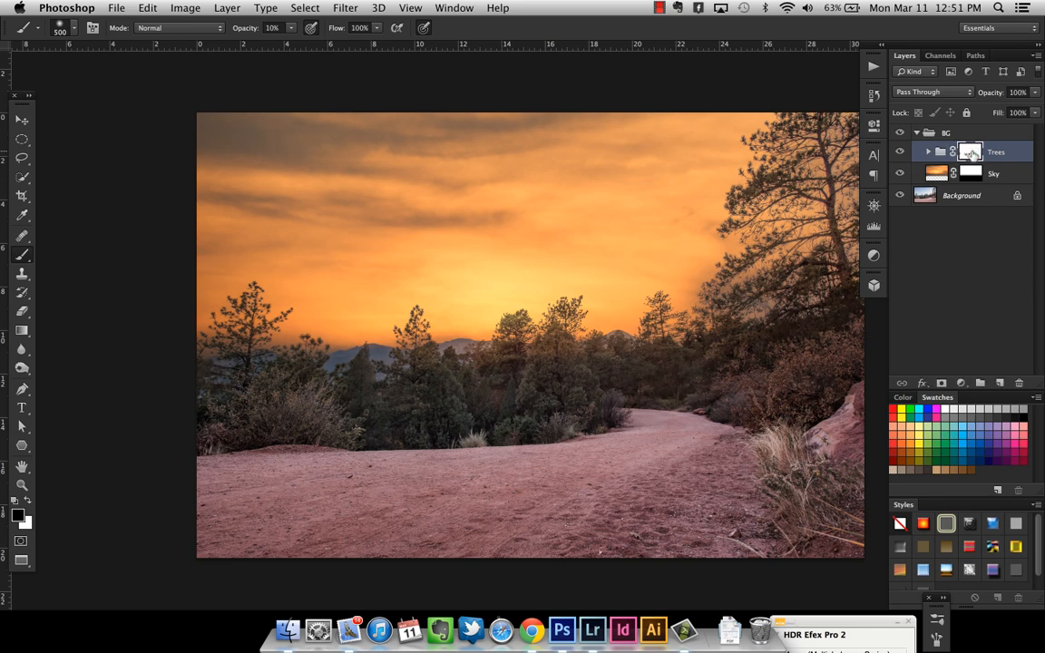
Step: Recheck the tree lightening with the Trees group's mask off and on, and collapse the BG group
left_click(973, 154, "shift")
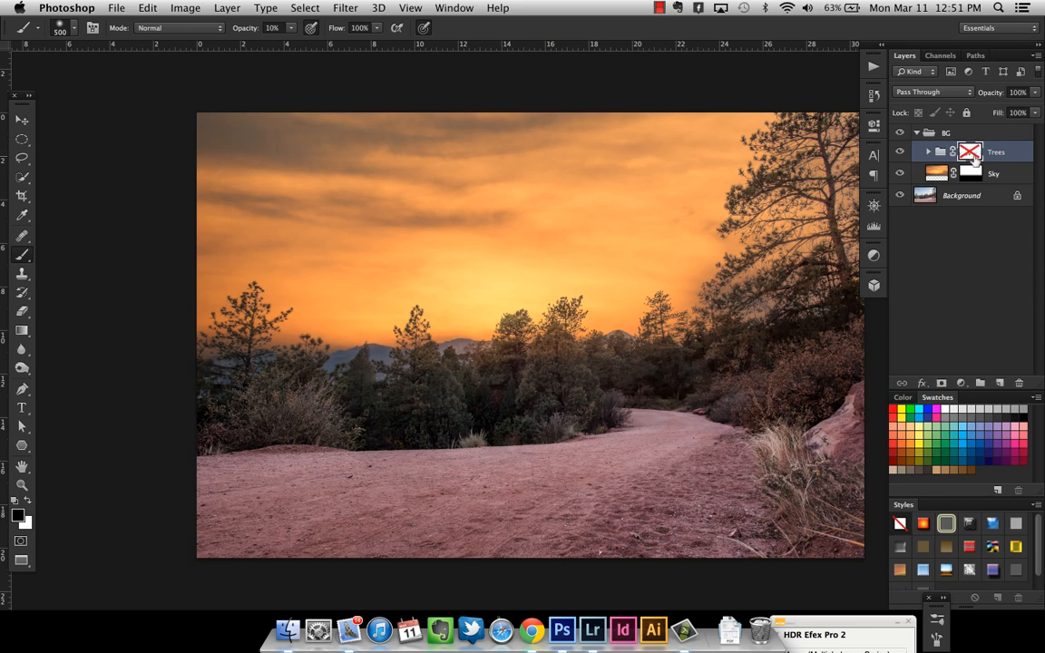
left_click(972, 156, "shift")
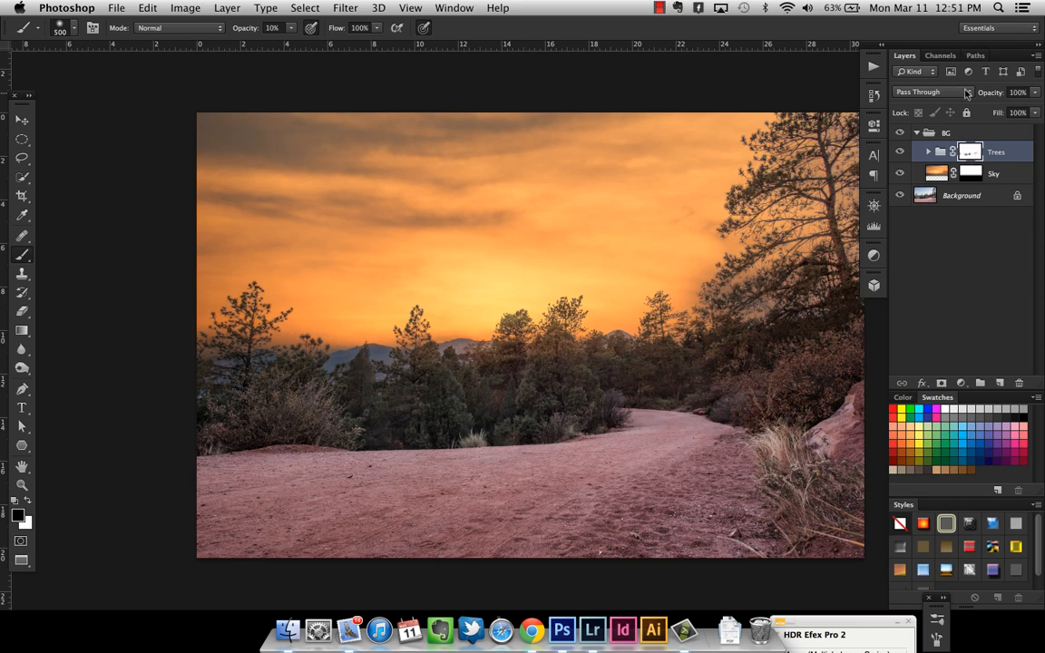
left_click(917, 133)
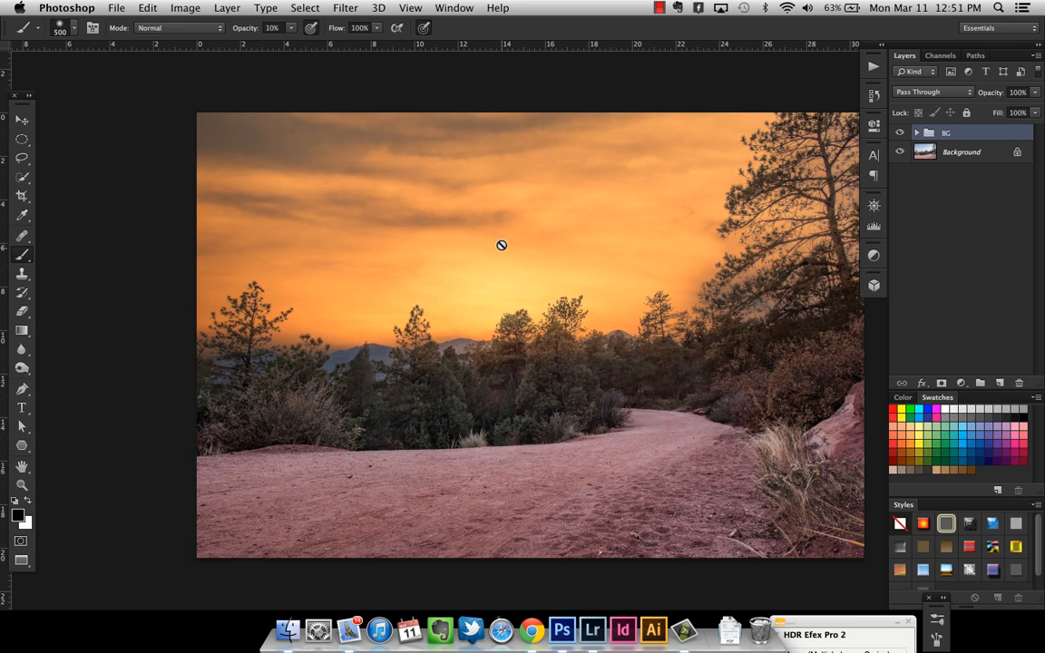
Step: Return to the standard screen mode and close the _D3S8538.dng sky document
key("f")
key("f")
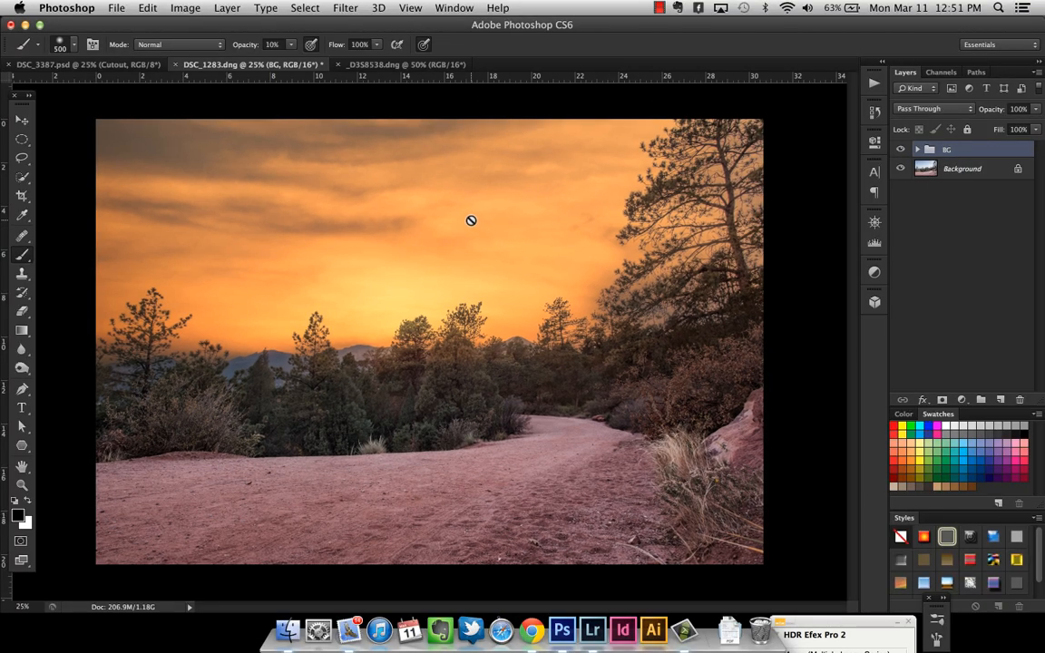
key("v")
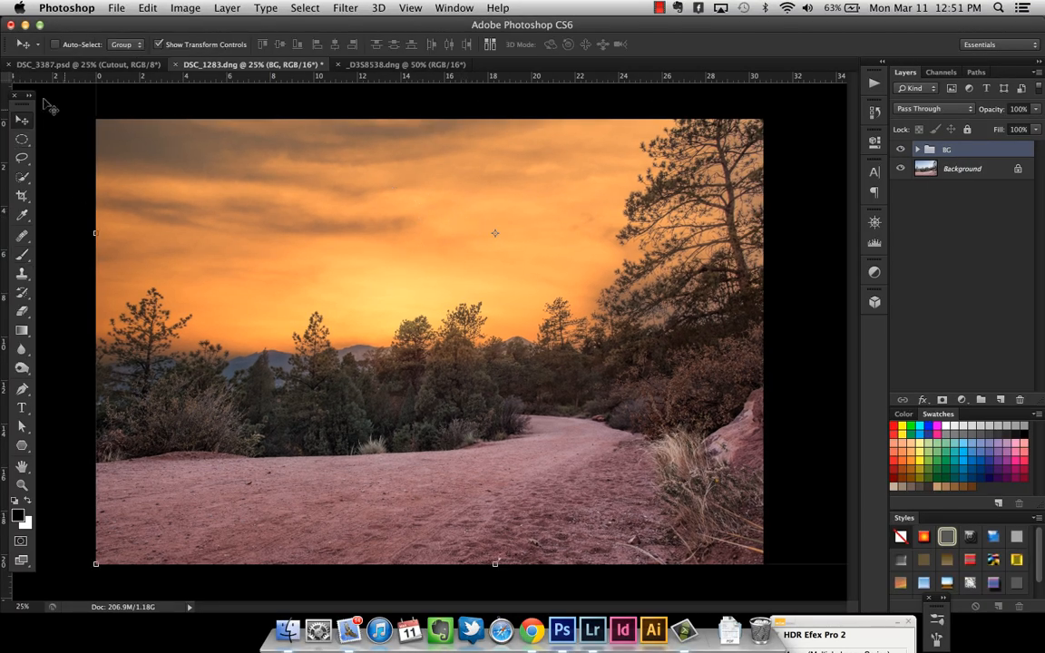
left_click(389, 64)
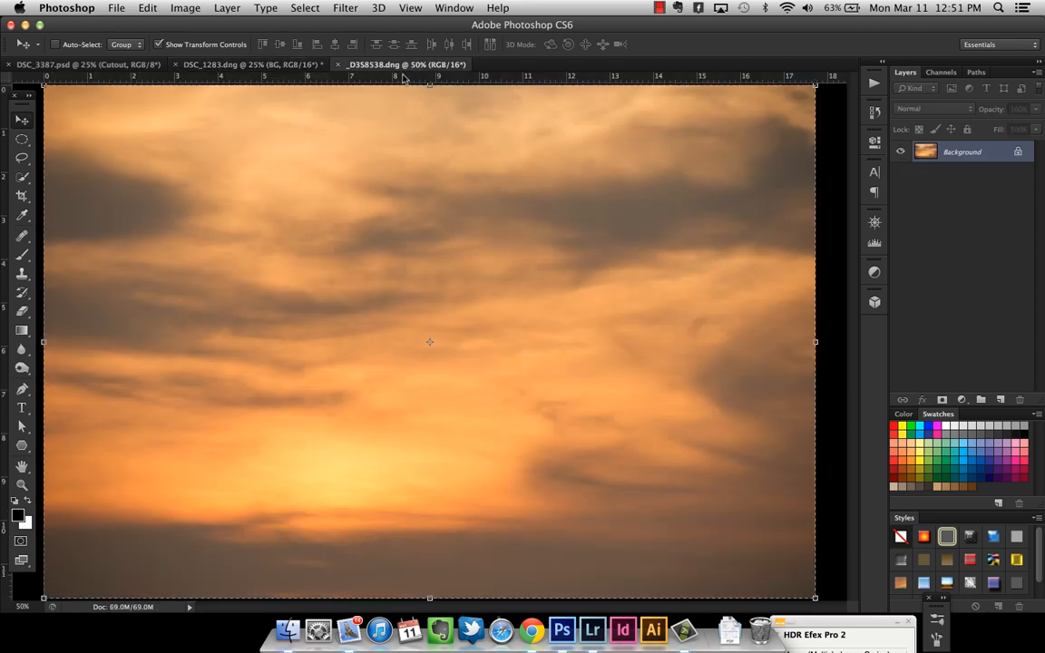
key("super+w")
key("super+d")
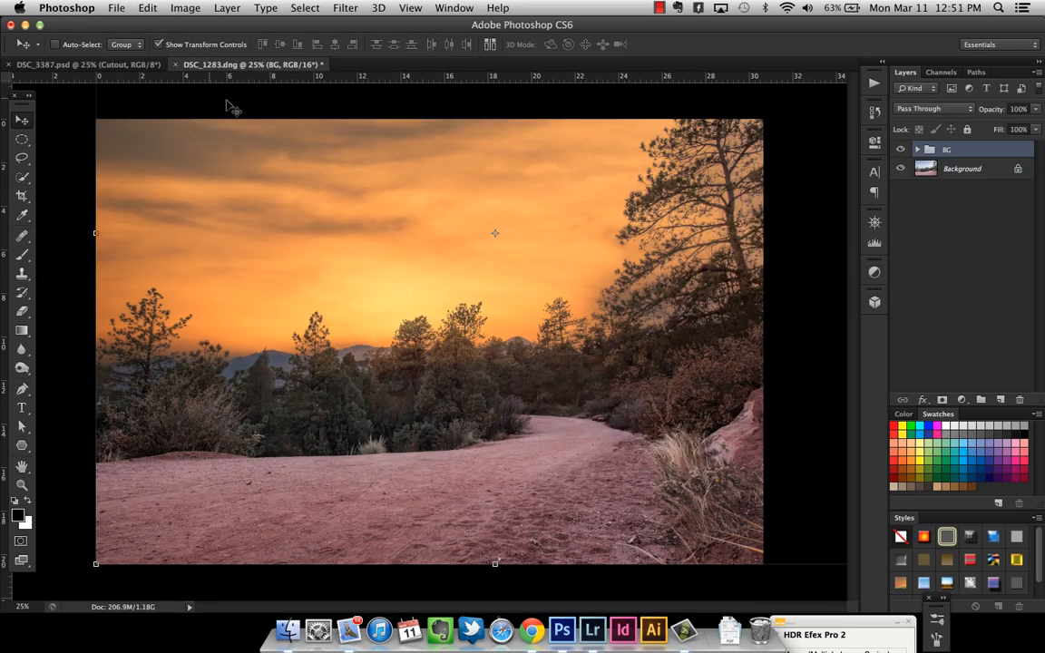
Step: Switch to the DSC_3387.psd runner document, make its Cutout group visible and expand it
left_click(102, 65)
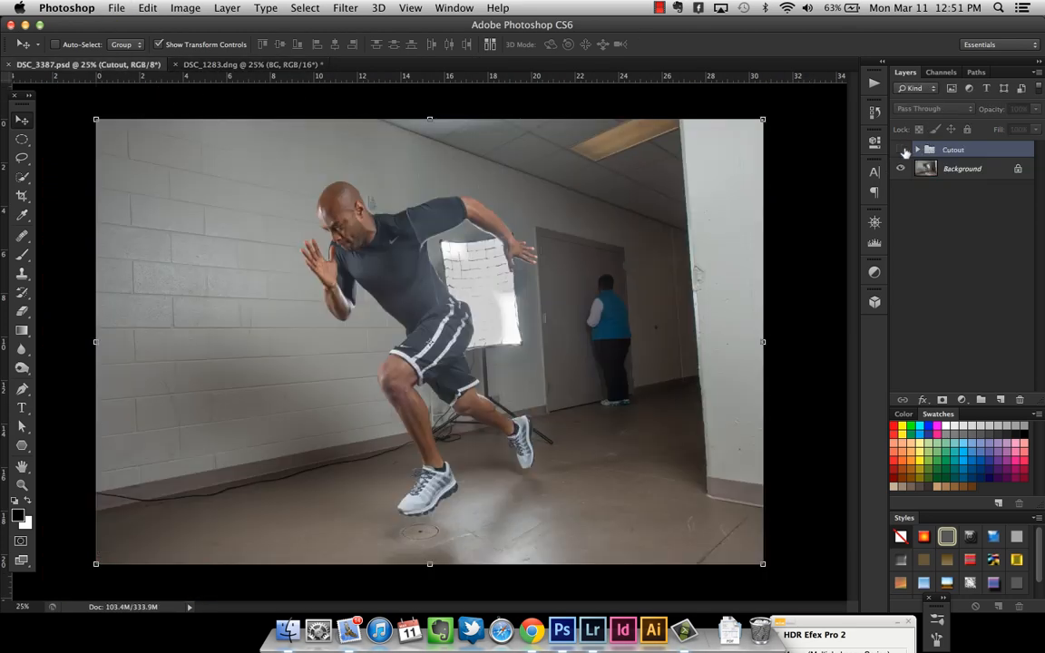
left_click(902, 151)
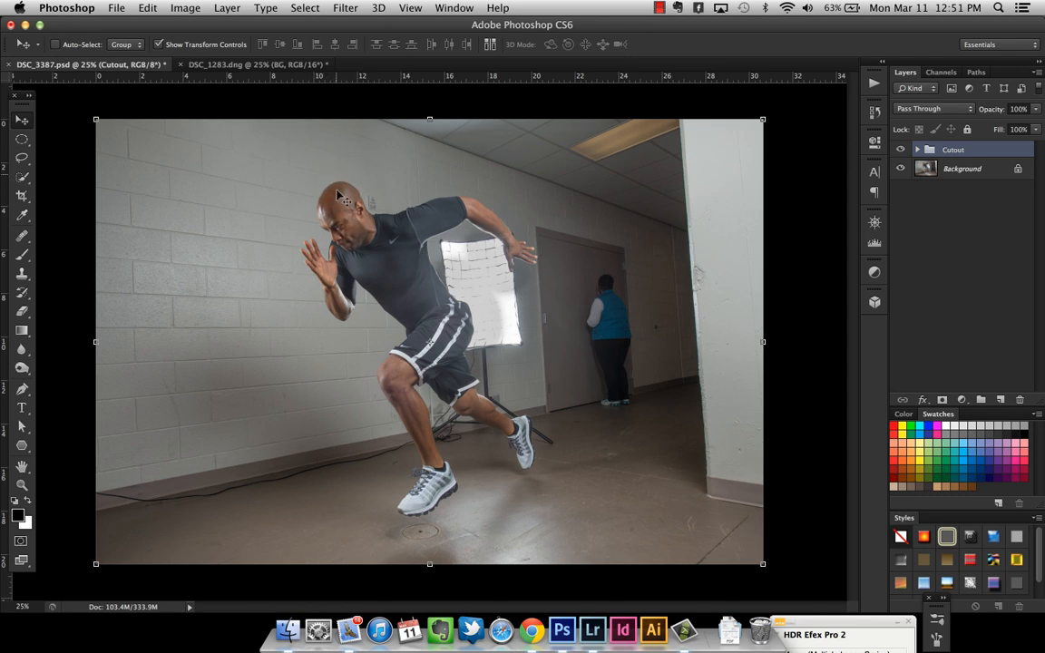
left_click(919, 150)
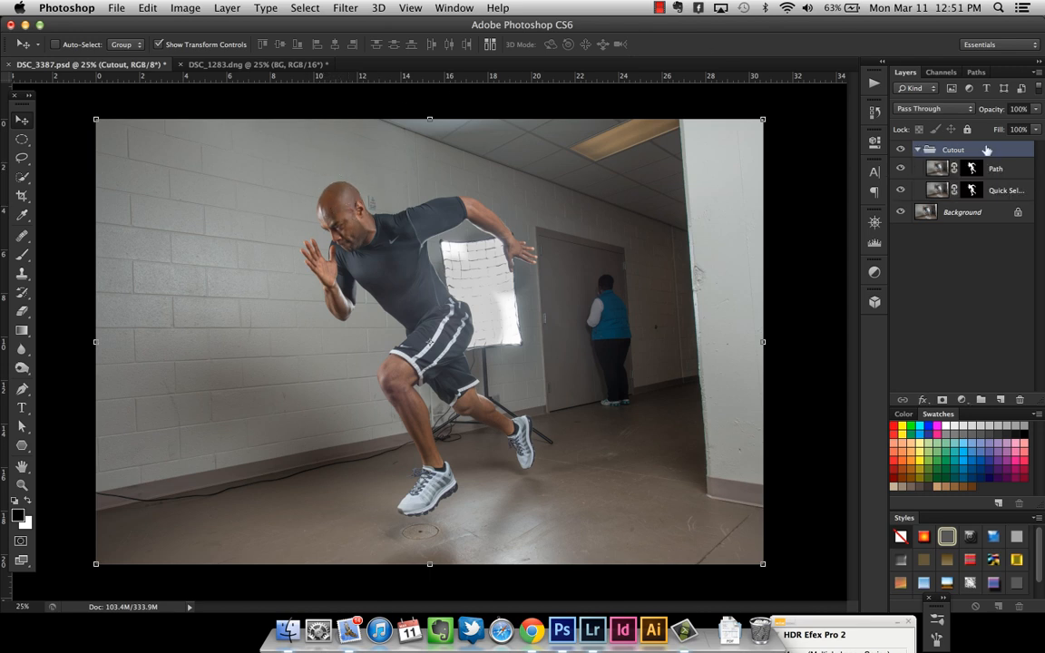
Step: Inspect the runner cutout against transparency with the Background hidden, restore the Background and collapse the Cutout group
left_click(901, 212)
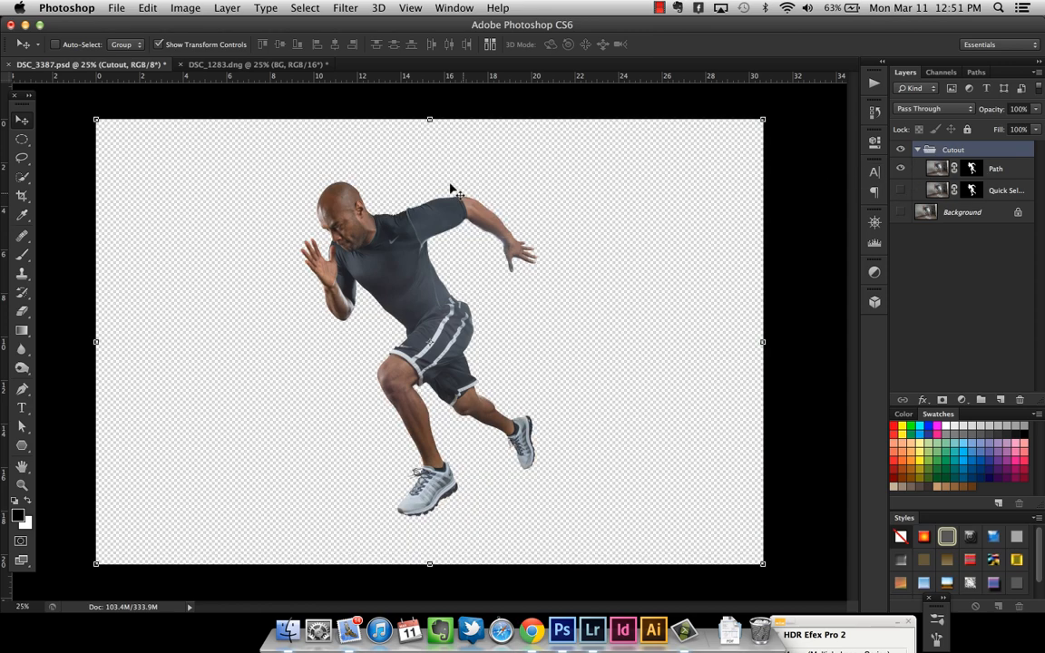
left_click(901, 190)
key("z")
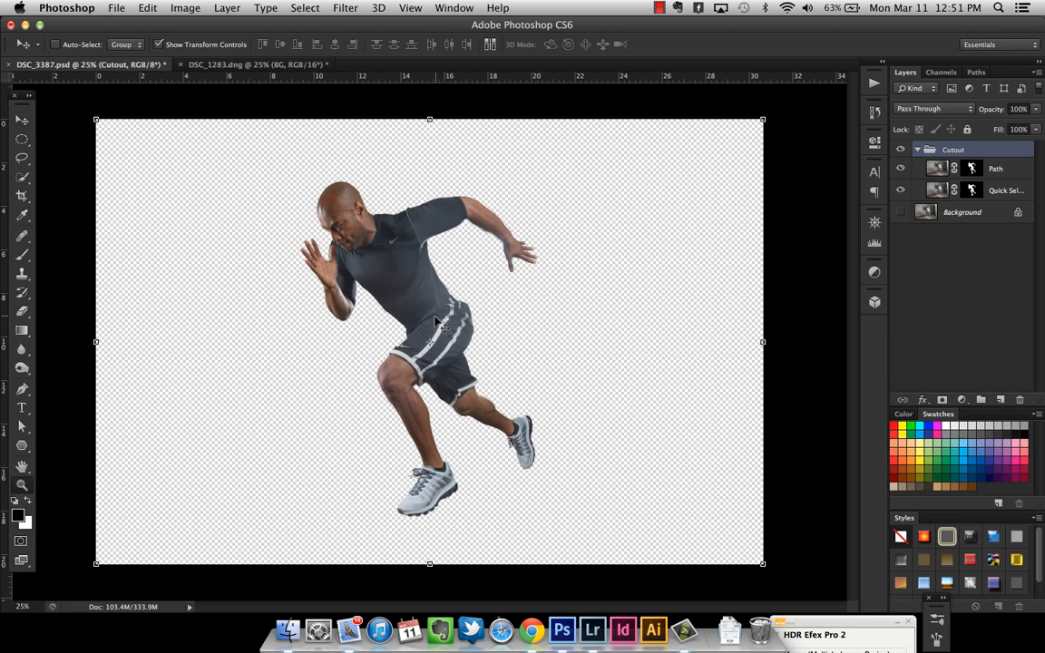
left_click(431, 316)
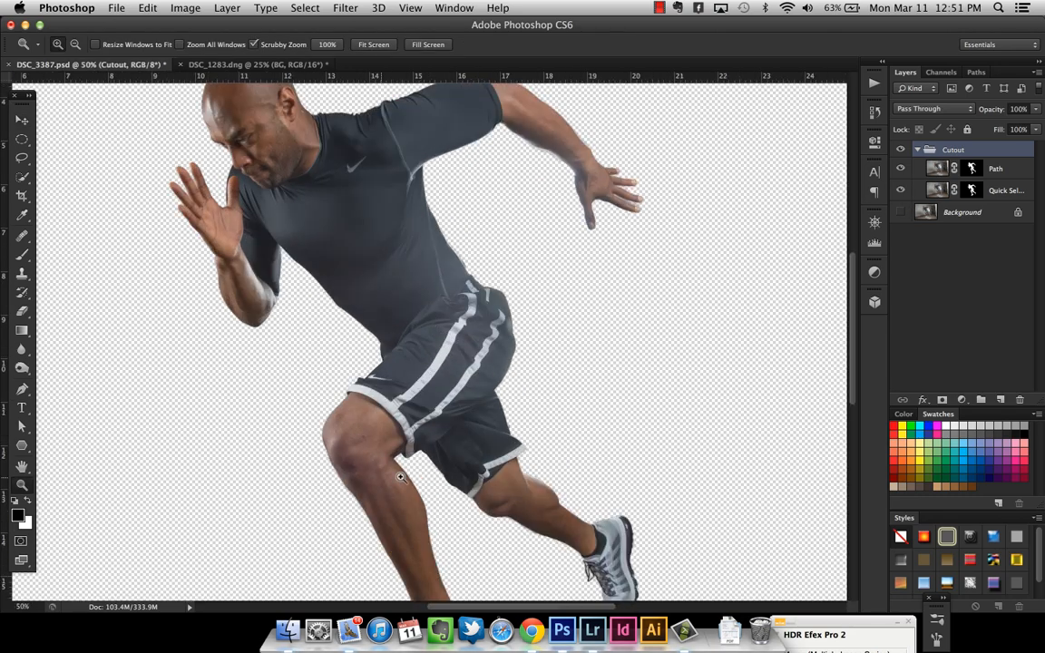
scroll(408, 218, "up", 3)
scroll(409, 218, "left", 2)
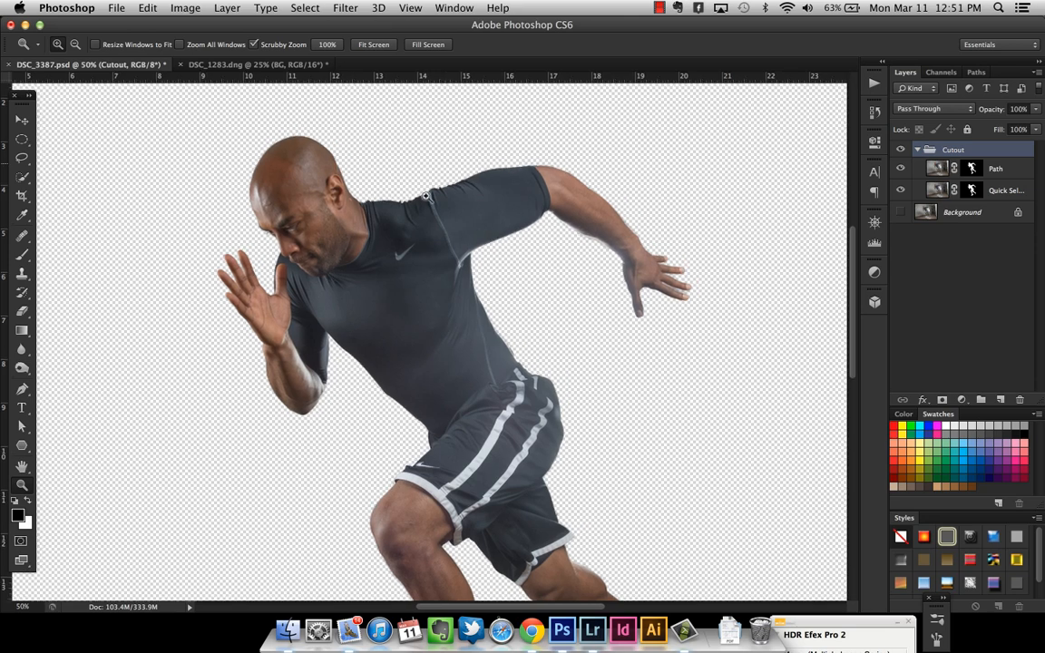
left_click(903, 212)
left_click(918, 150)
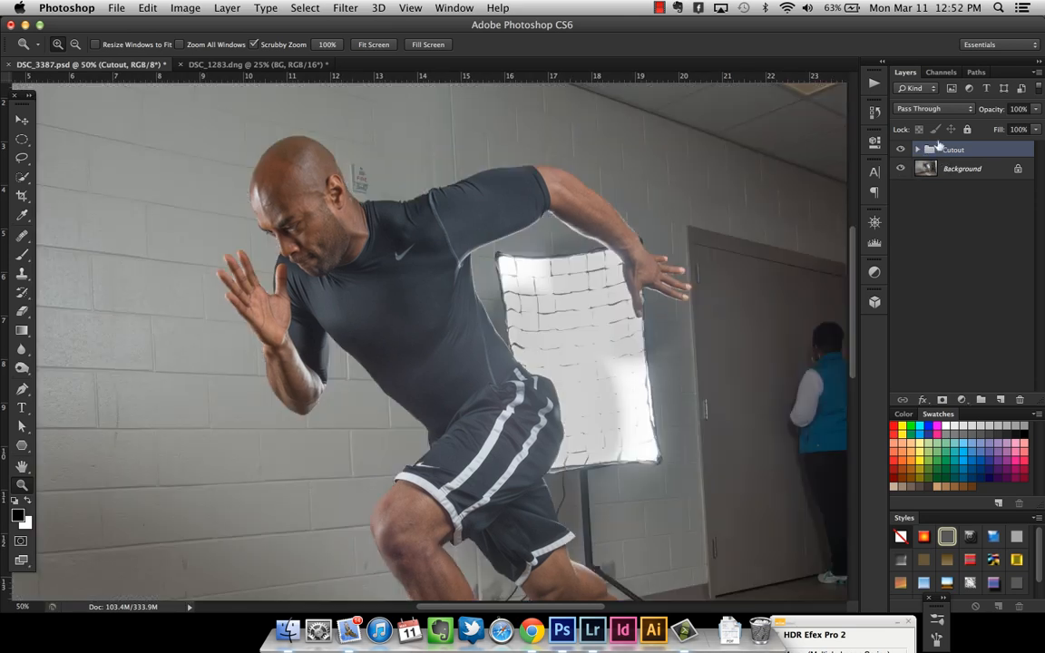
Step: Copy the Cutout group into DSC_1283.dng above BG and position the runner over the road, left of centre
key("v")
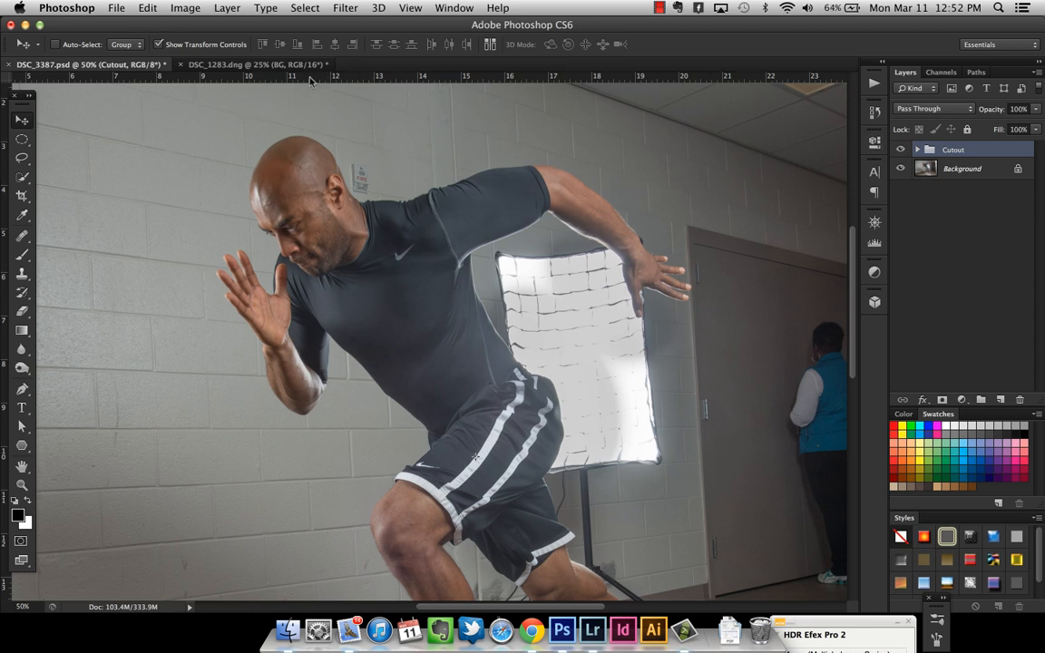
left_click(917, 151)
left_click(918, 150)
left_click_drag(289, 160, 273, 69)
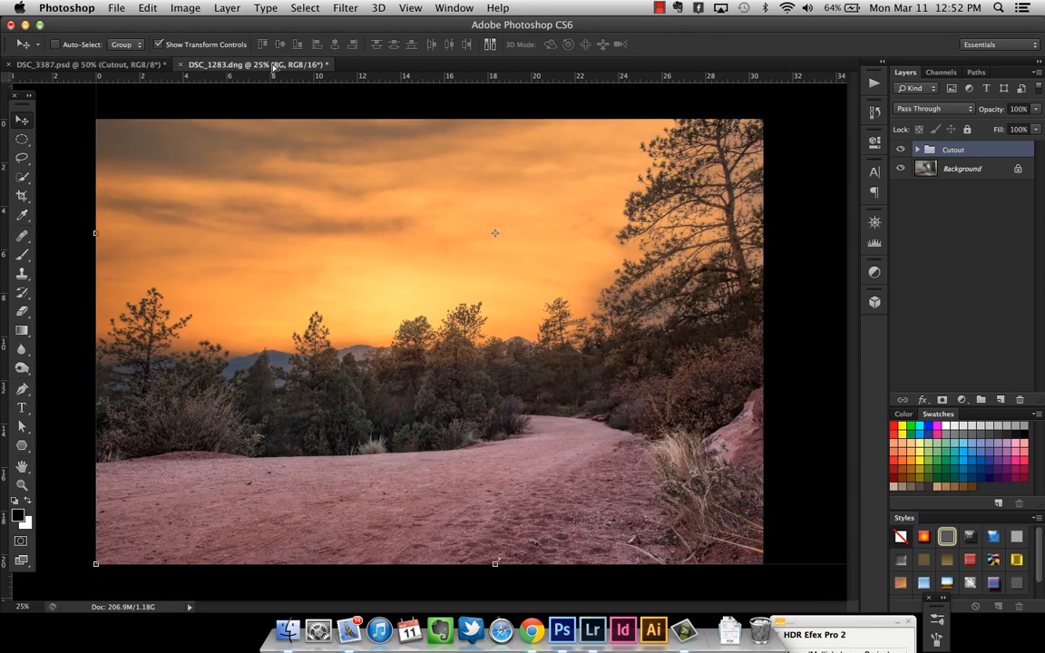
left_click_drag(332, 175, 330, 184)
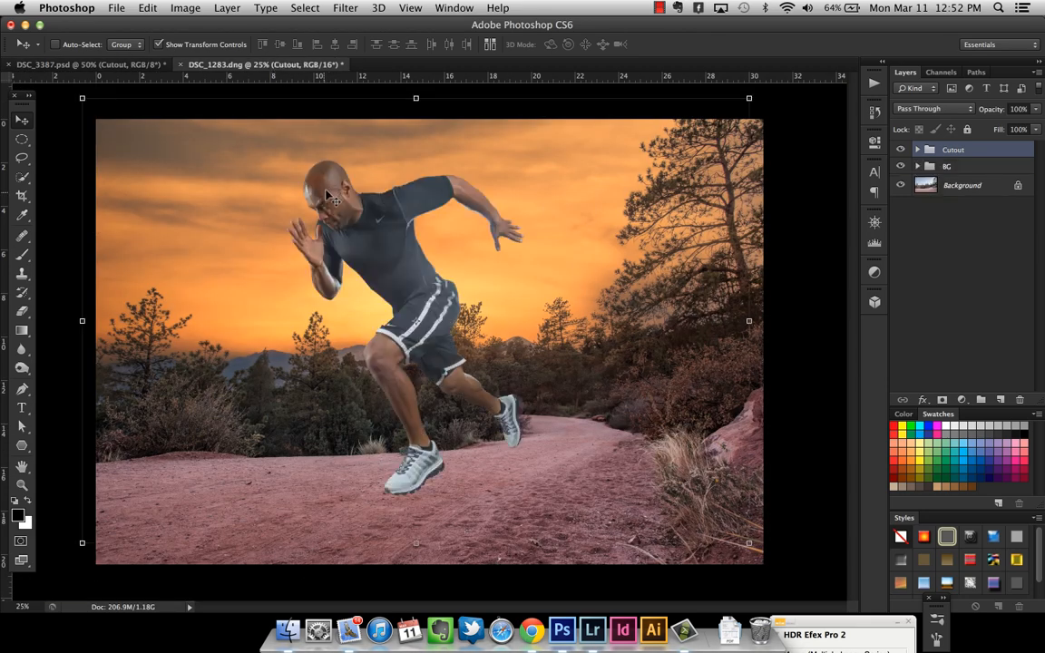
mouse_move(408, 303)
left_mouse_down()
mouse_move(393, 313)
mouse_move(404, 323)
left_mouse_up()
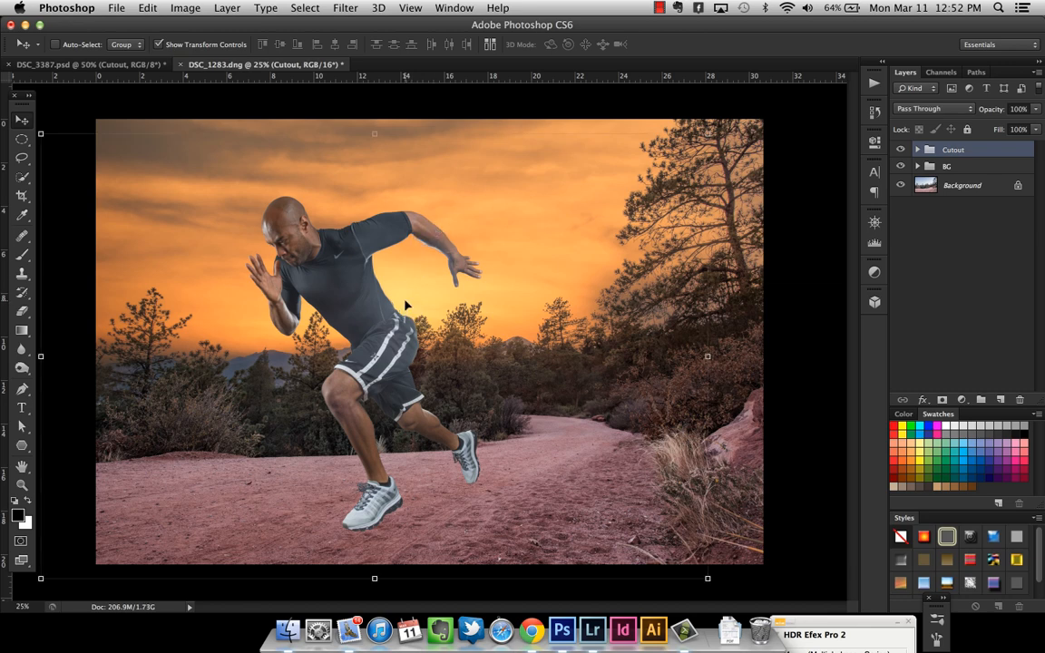
left_click_drag(406, 305, 408, 289)
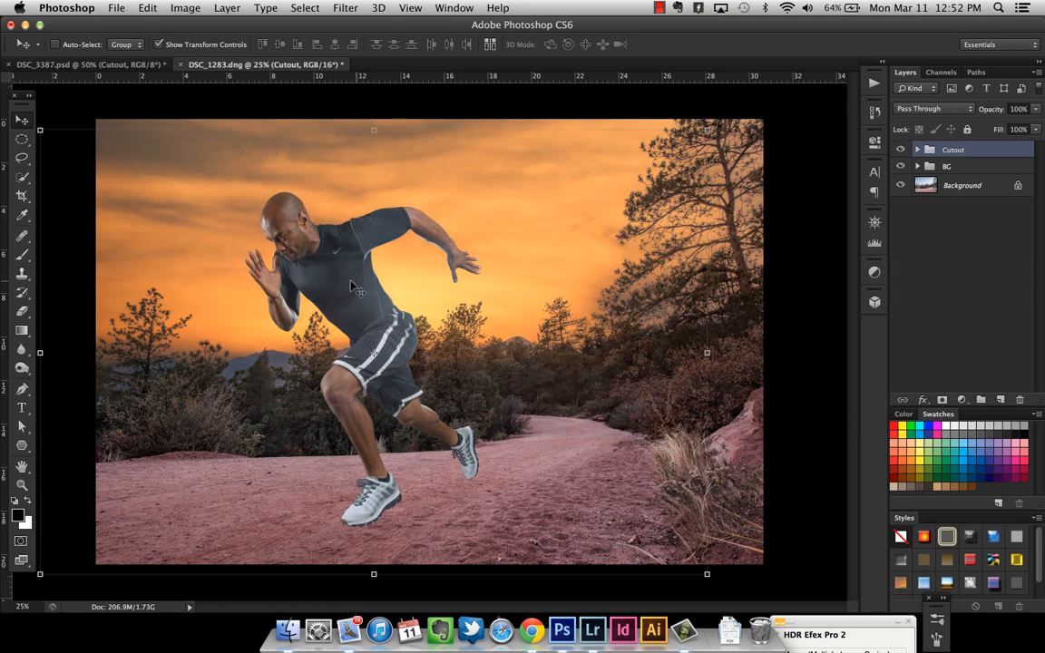
Step: Examine the runner's cutout edges around the torso, arms and head at 100% zoom
key("z")
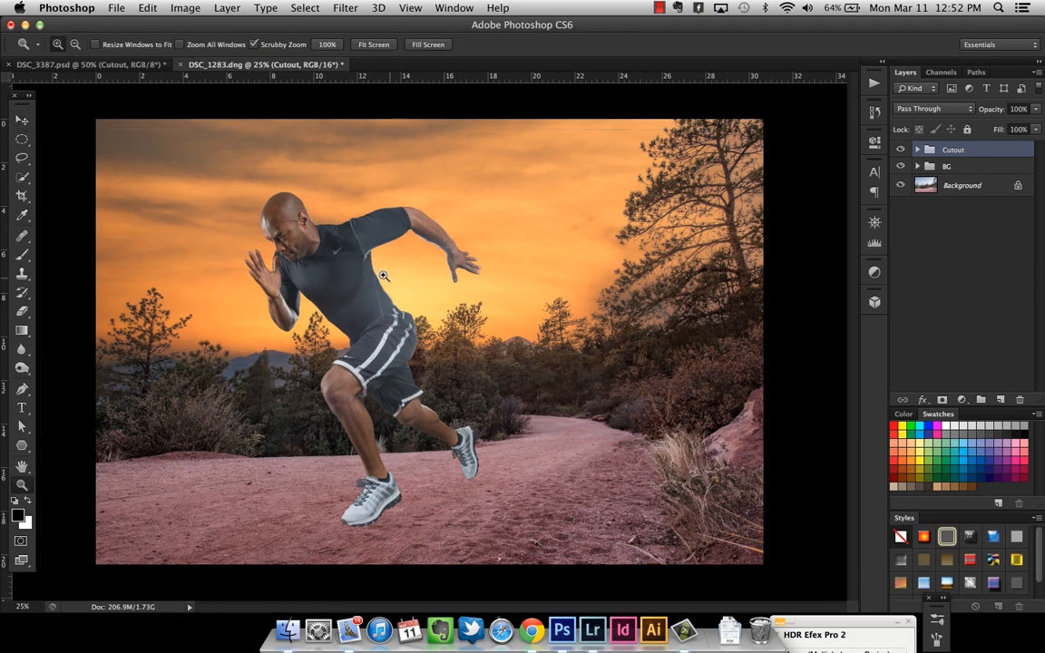
left_click(385, 298)
left_click(390, 294)
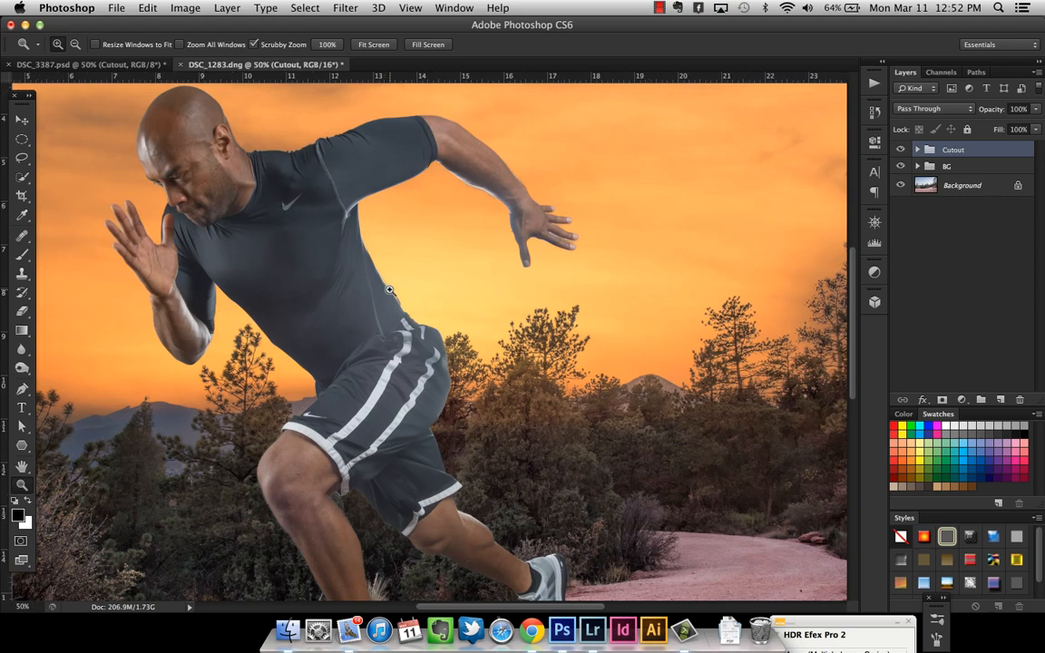
left_click(397, 291)
left_click(397, 290)
scroll(422, 332, "up", 5)
scroll(422, 332, "left", 5)
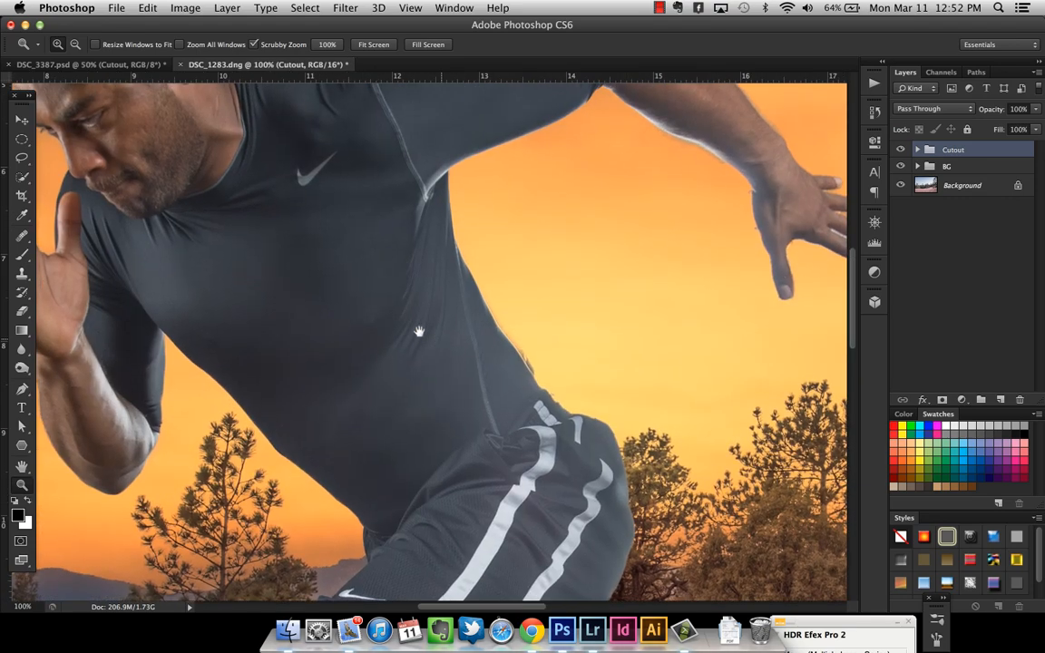
left_click_drag(413, 330, 410, 330)
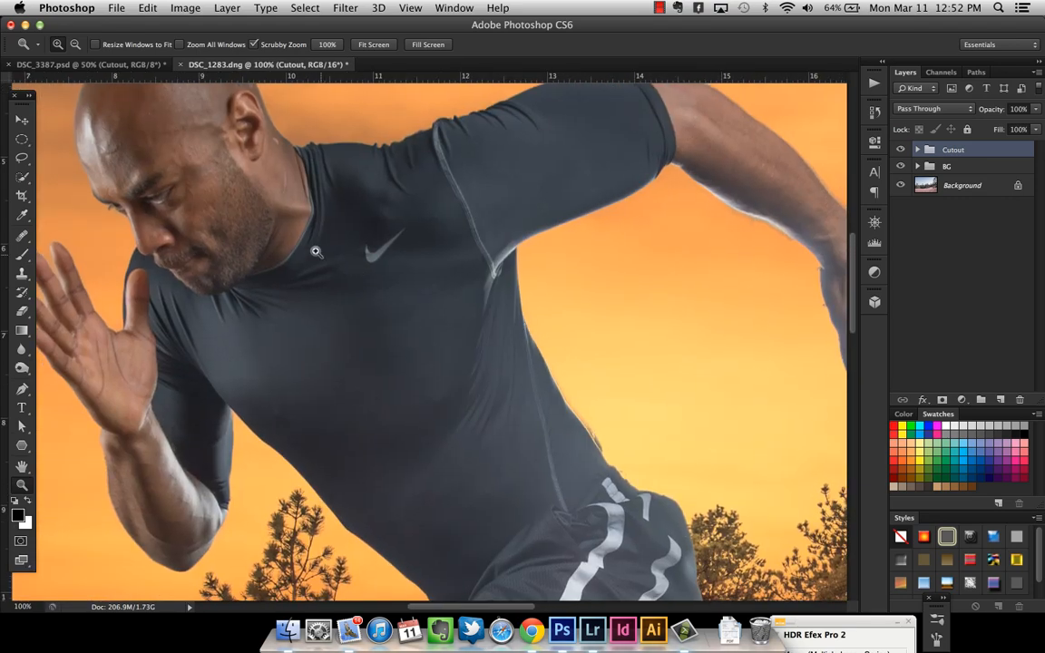
scroll(315, 252, "up", 5)
scroll(316, 252, "left", 5)
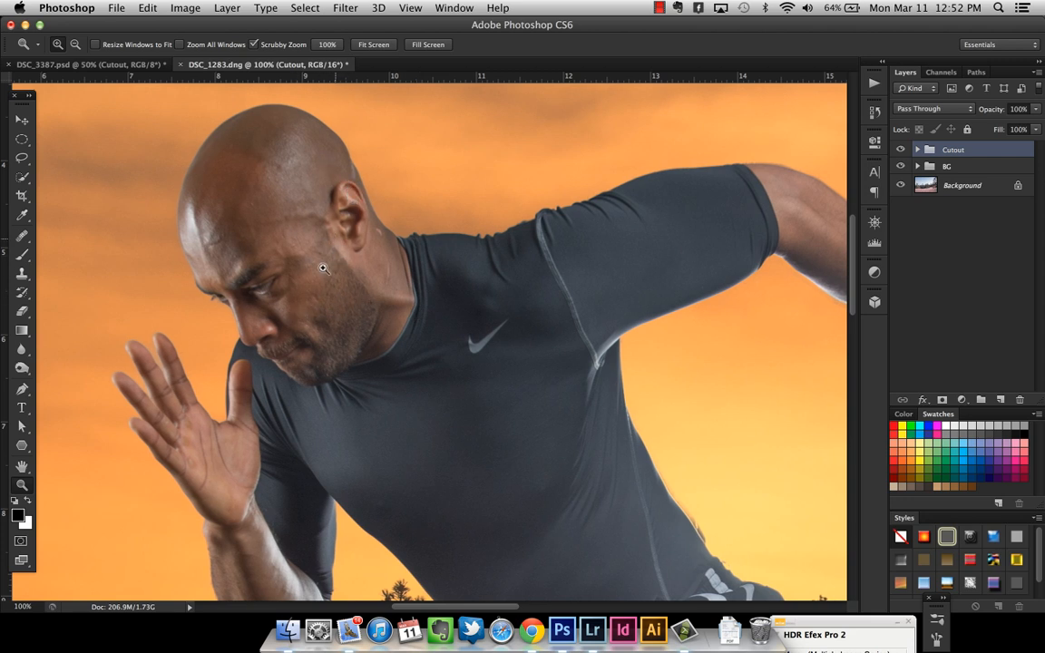
left_click_drag(360, 275, 412, 272)
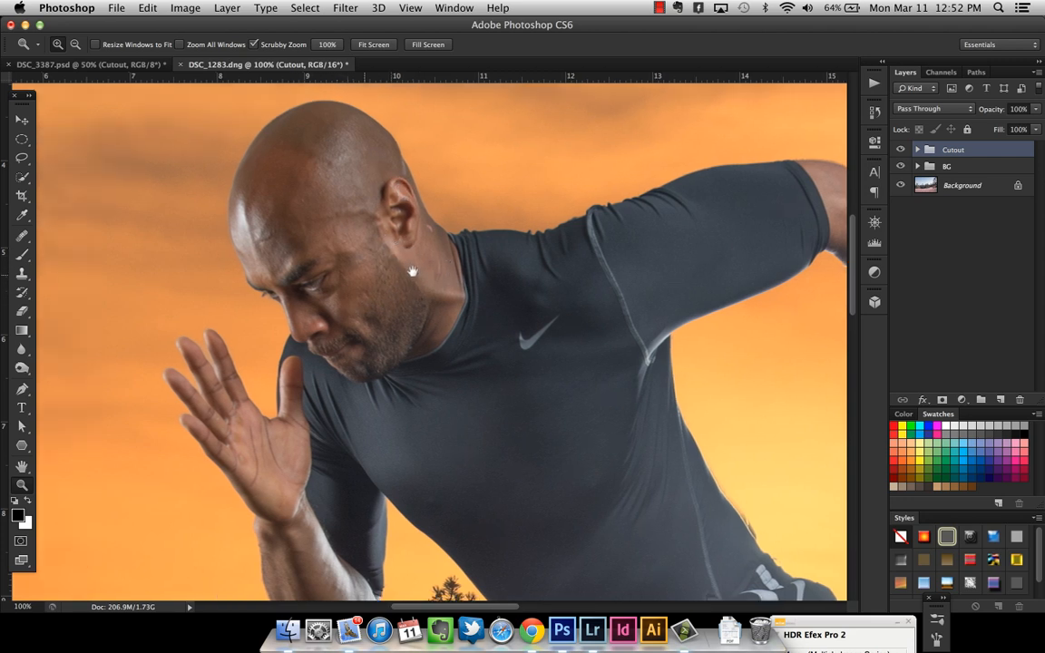
Step: Expand the Cutout group and compare the Path and Quick Selection cutouts by showing each layer alone
left_click(916, 150)
left_click(902, 190)
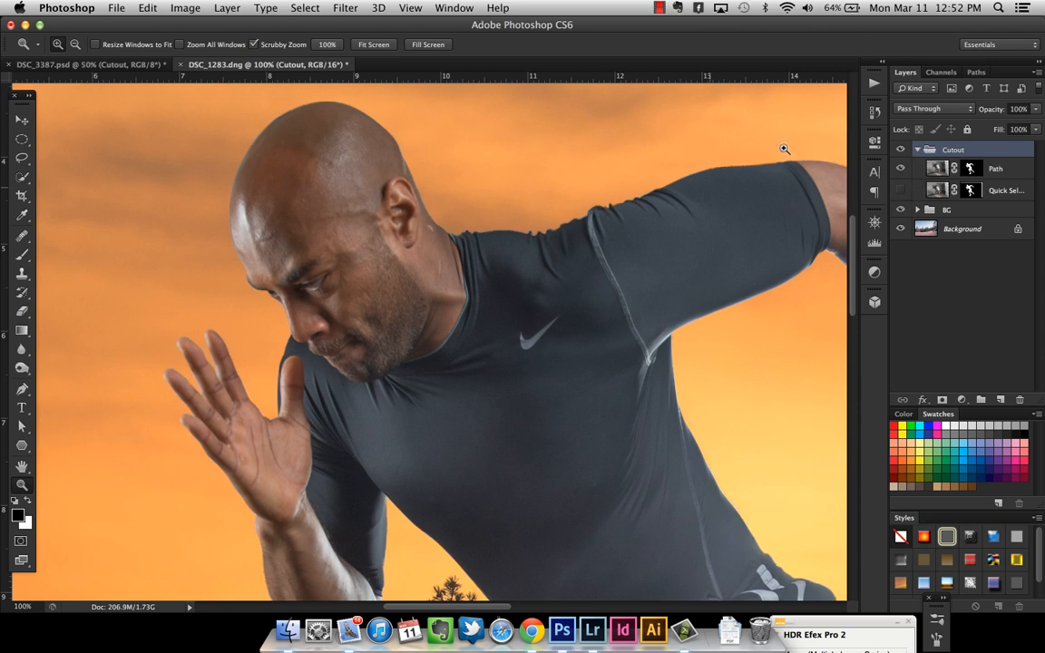
left_click(902, 170)
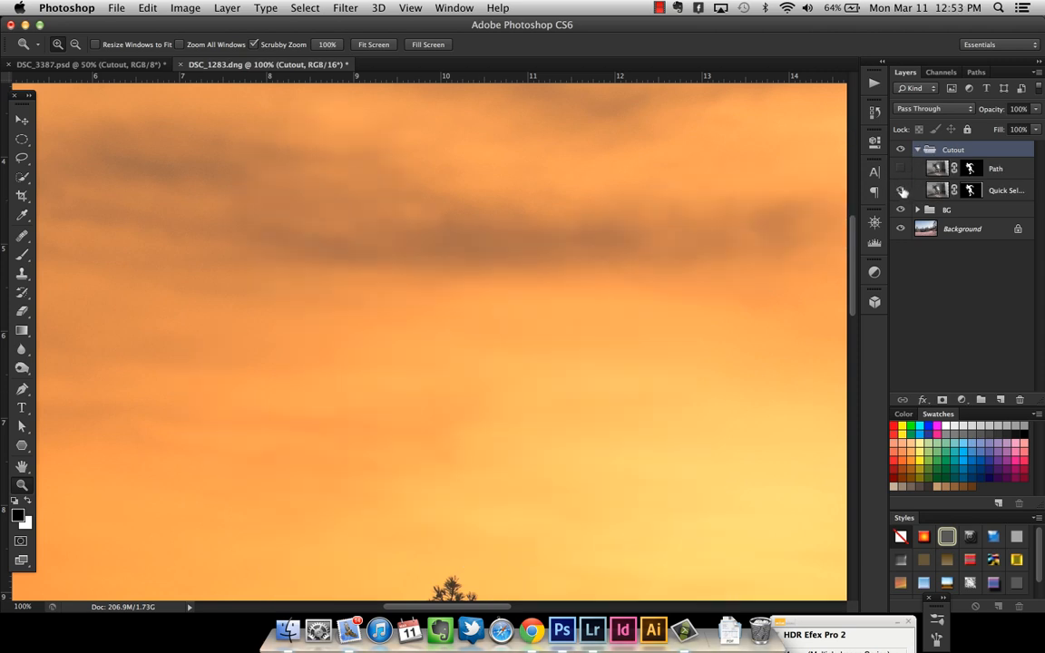
left_click(902, 190)
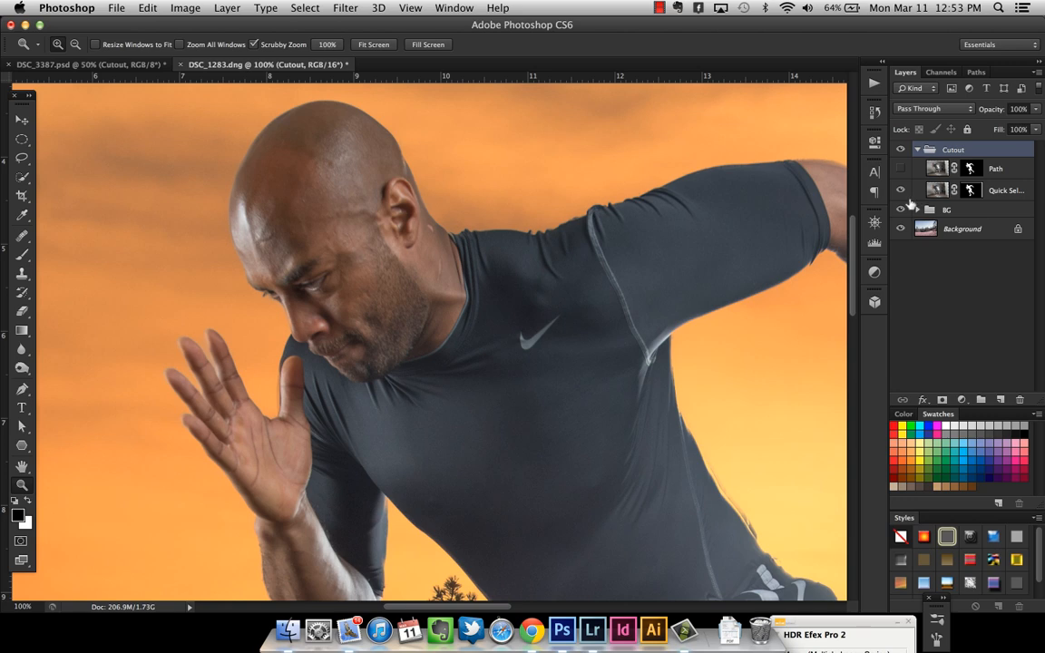
Step: Examine the Quick Selection cutout's edges around the raised front hand, face and head at 200% zoom
scroll(588, 373, "down", 3)
scroll(588, 373, "right", 1)
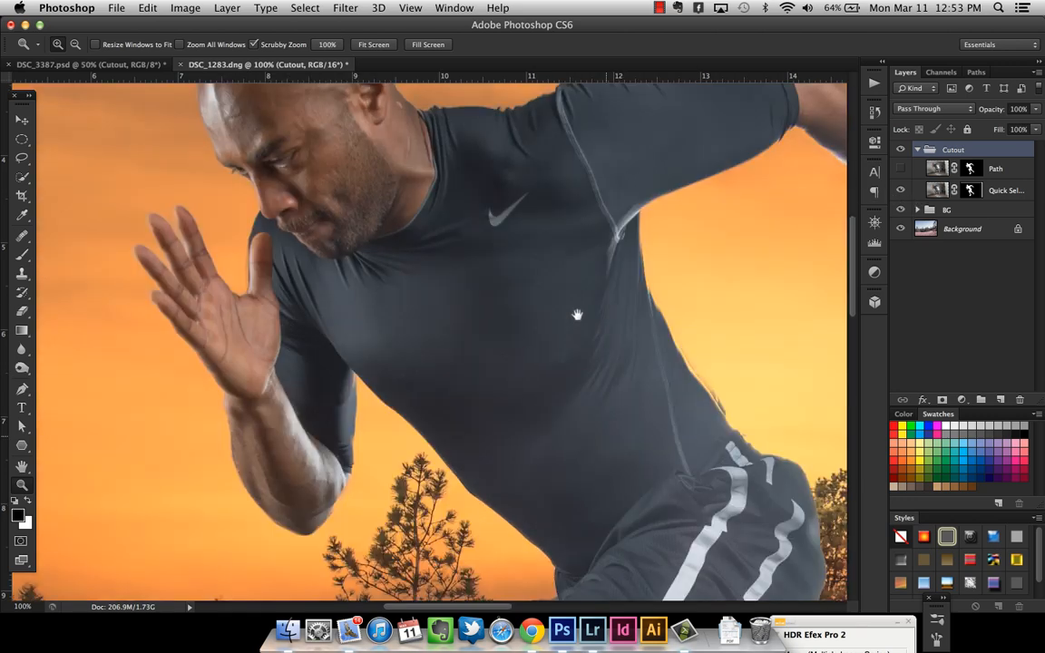
left_click(338, 505)
scroll(299, 468, "up", 10)
scroll(299, 468, "left", 4)
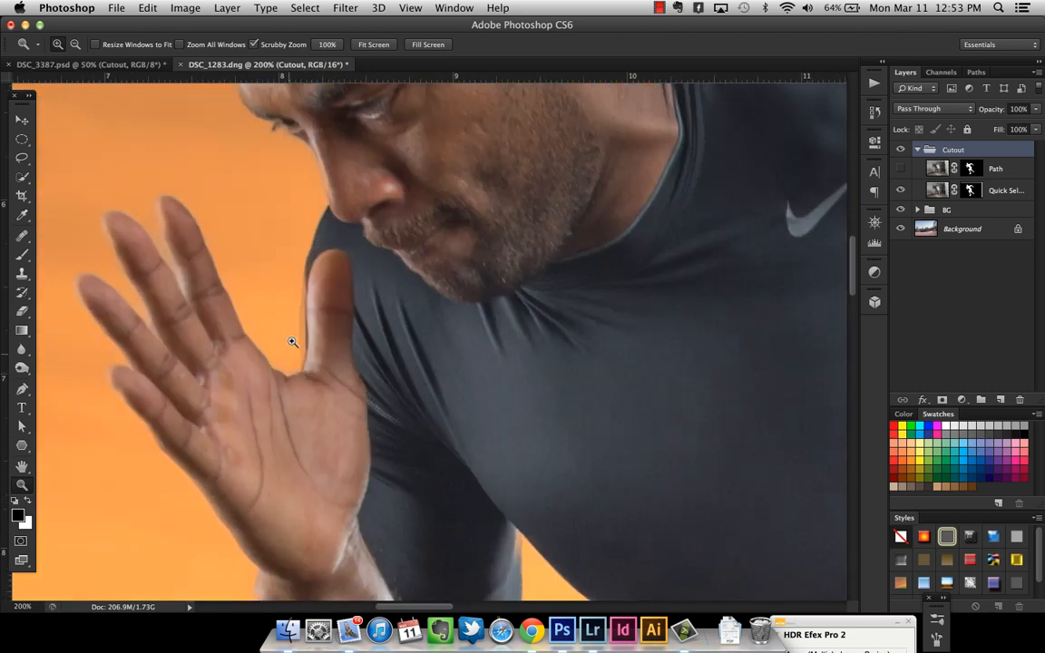
left_click_drag(292, 341, 360, 372)
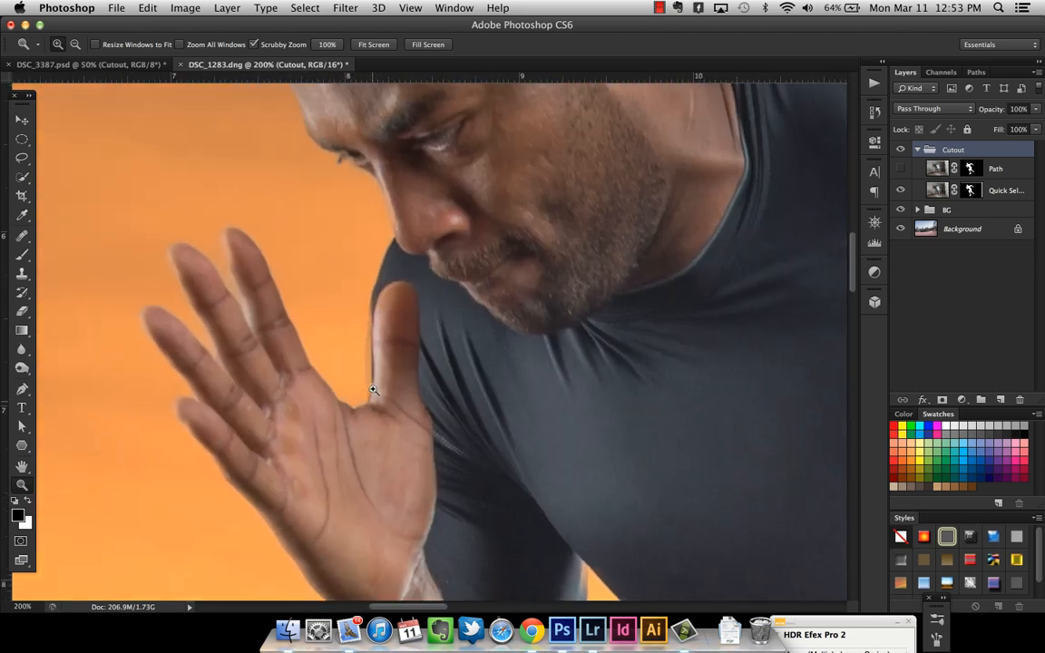
scroll(376, 313, "up", 8)
scroll(376, 313, "right", 2)
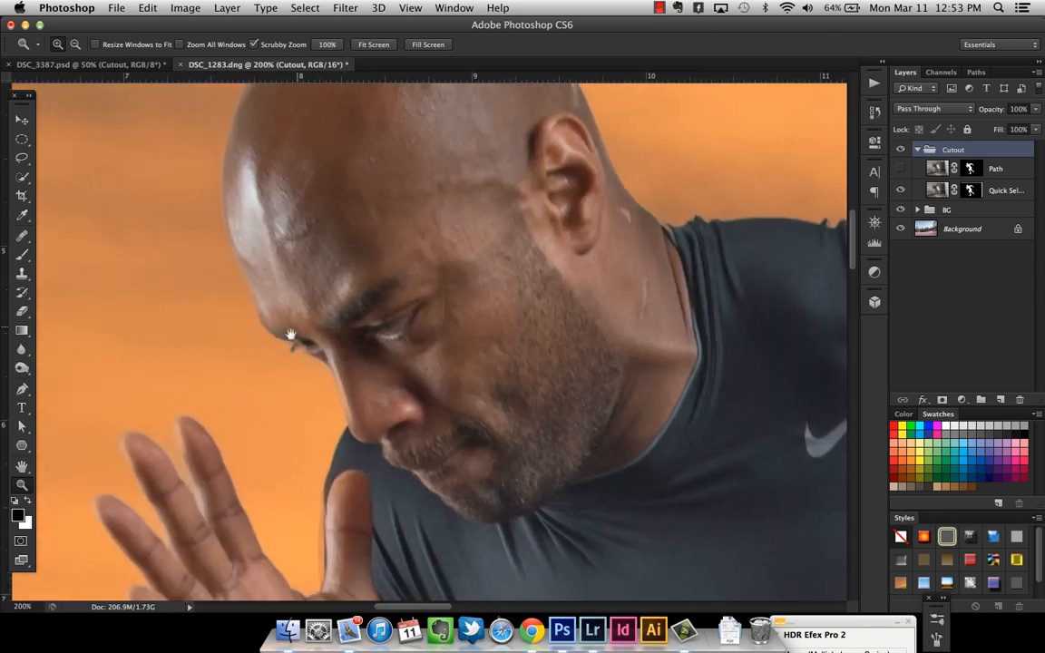
scroll(291, 336, "up", 6)
scroll(396, 281, "right", 6)
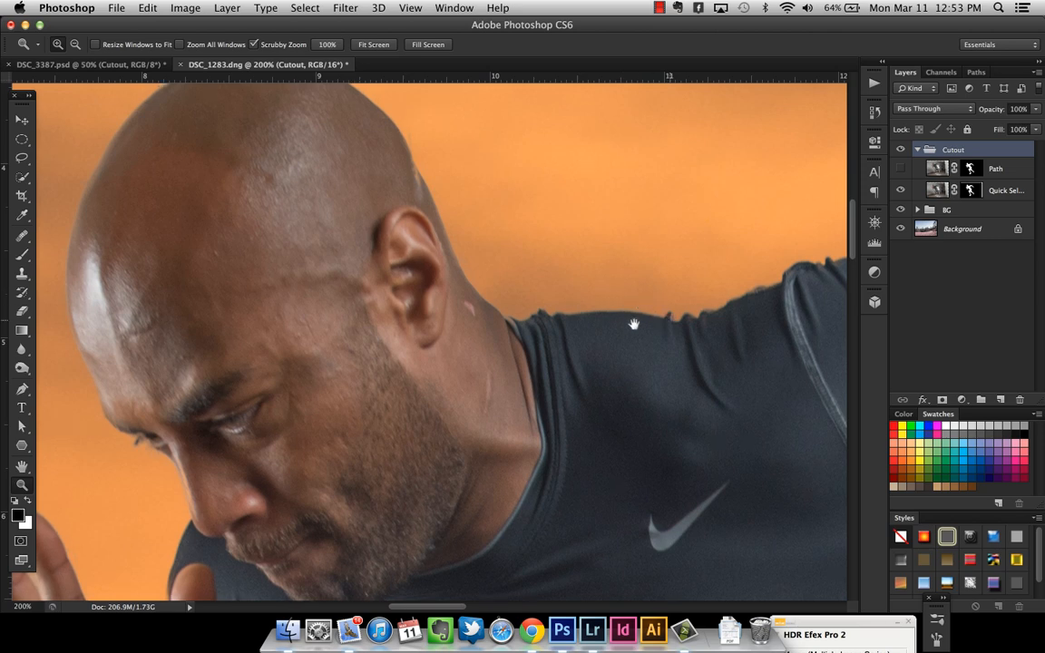
Step: Follow the Quick Selection cutout's edge along the shoulder, sleeve and trailing arm out to the hand
left_click_drag(634, 327, 521, 304)
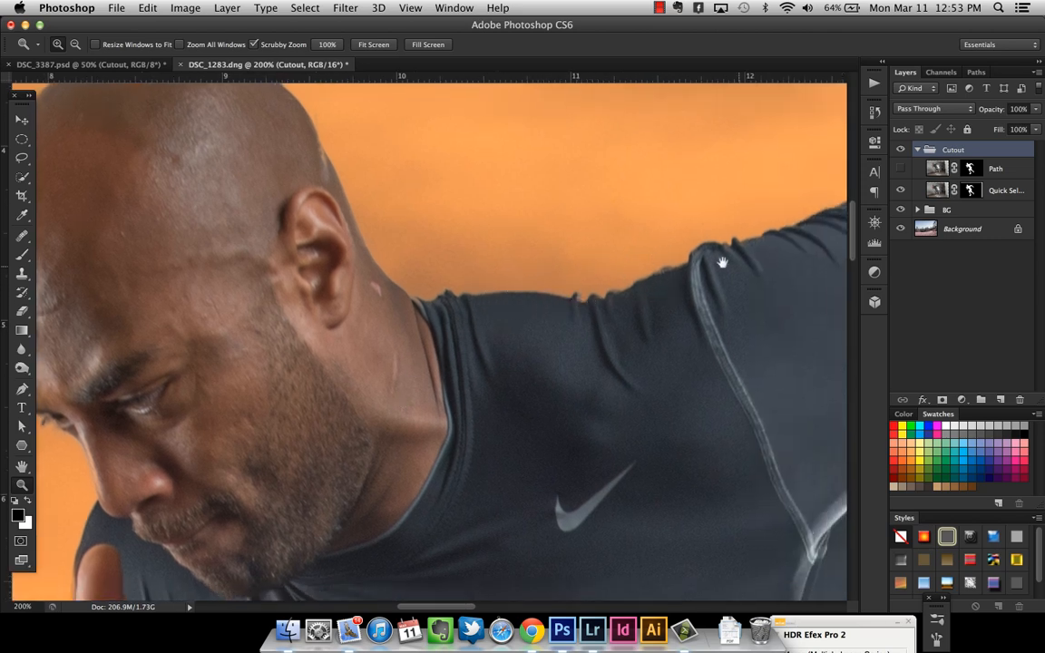
left_click_drag(723, 262, 548, 287)
left_click_drag(612, 340, 539, 249)
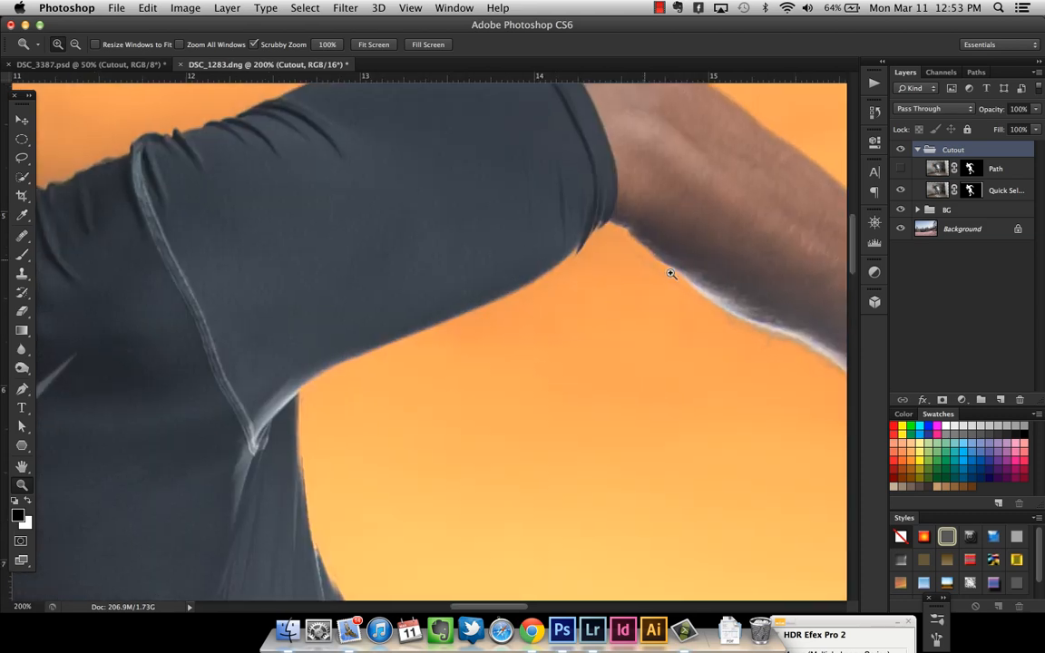
left_click_drag(746, 356, 601, 343)
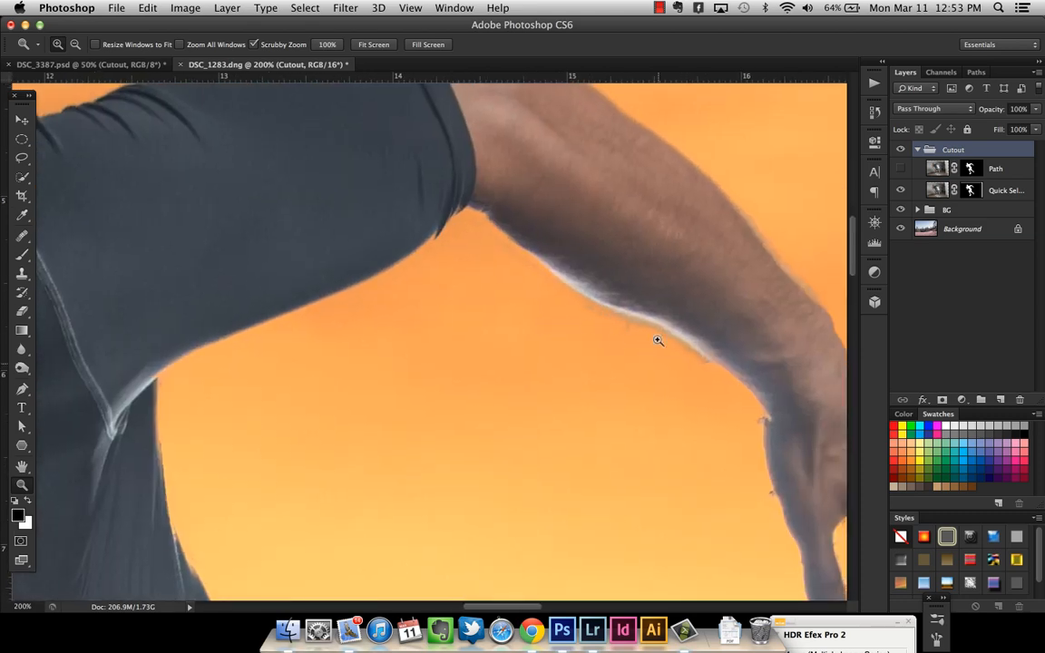
left_click_drag(599, 452, 509, 356)
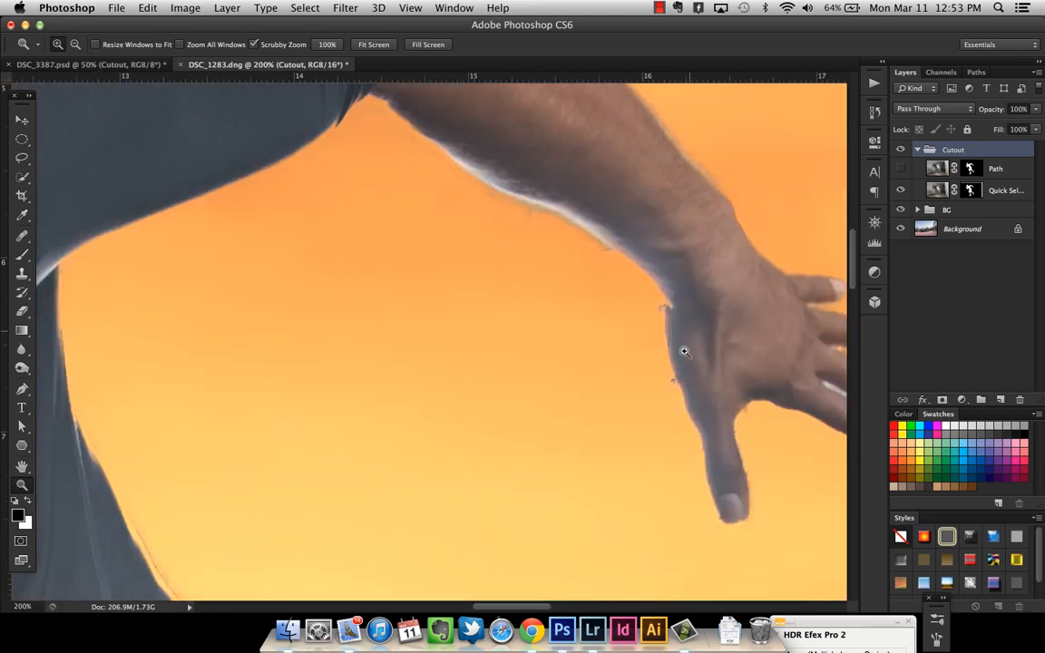
Step: Check the cutout edge along the runner's lower back, toggling the Quick Selection layer mask off and on to compare
left_click_drag(507, 447, 555, 350)
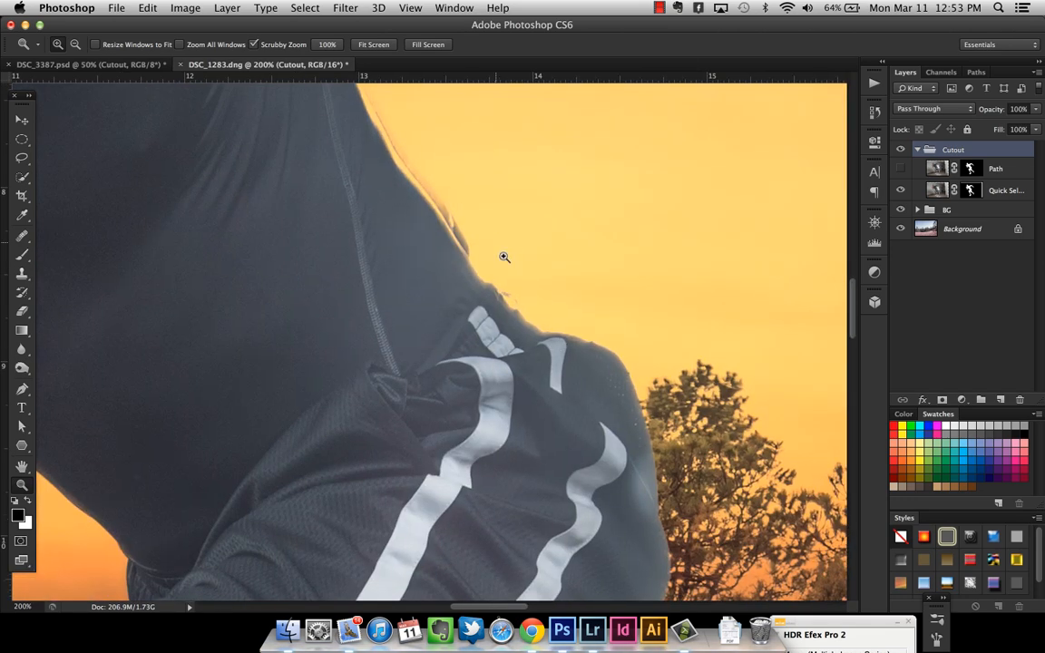
left_click_drag(498, 301, 548, 349)
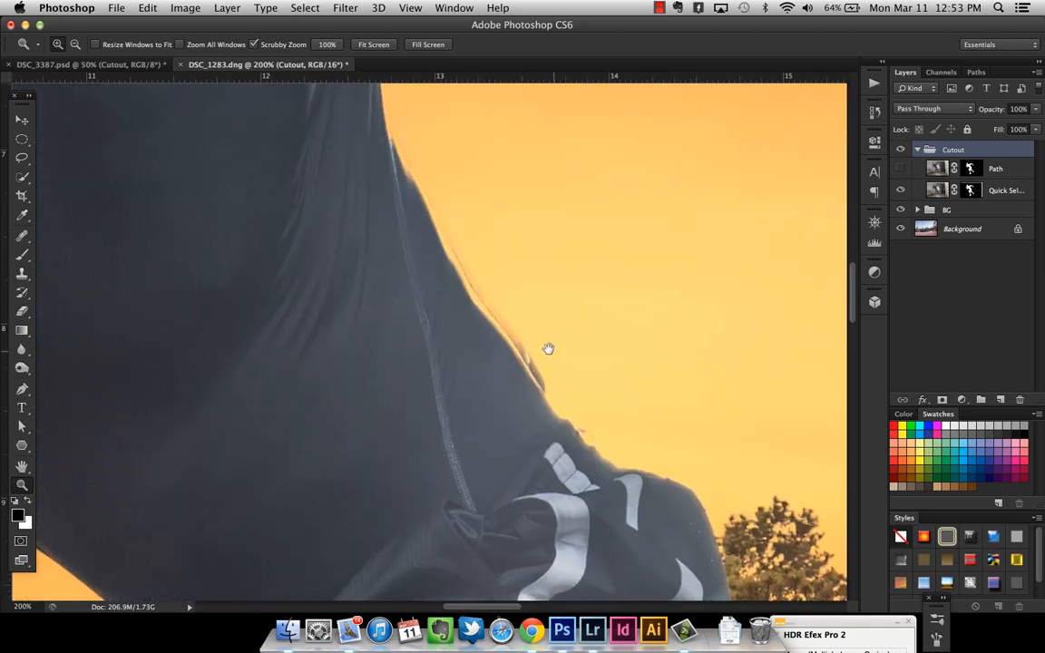
left_click(972, 191, "shift")
left_click(971, 190, "shift")
left_click(971, 191, "shift")
left_click(972, 190, "shift")
mouse_move(616, 356)
left_mouse_down()
mouse_move(539, 271)
mouse_move(576, 408)
mouse_move(542, 235)
mouse_move(621, 340)
left_mouse_up()
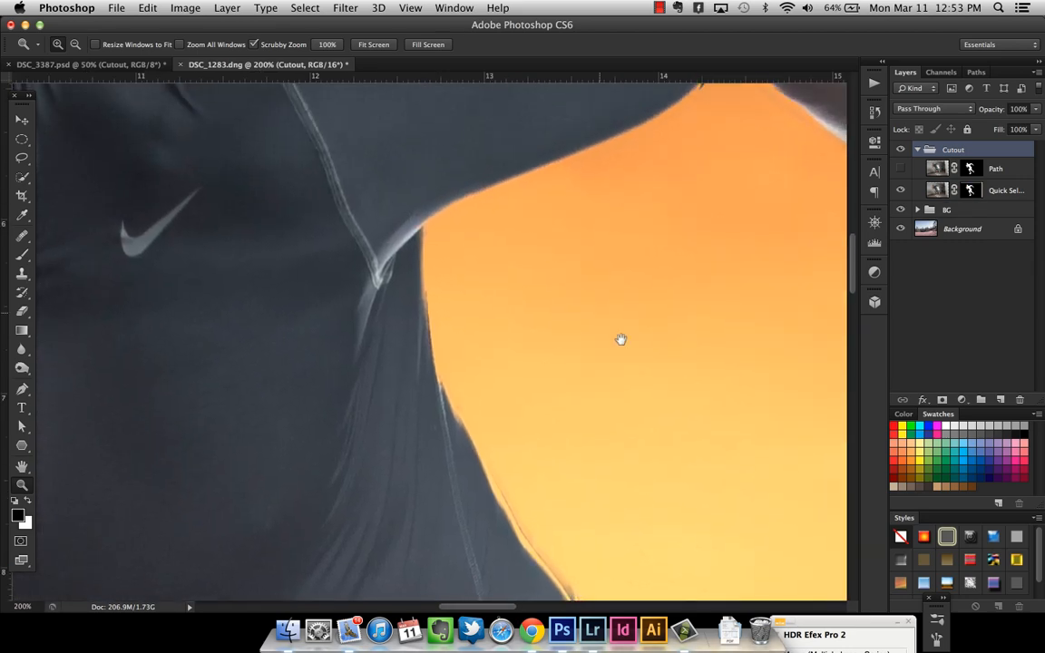
Step: Inspect the cutout edges of the runner's bent front forearm, elbow and open hand
left_click_drag(322, 114, 530, 352)
left_click_drag(260, 494, 560, 282)
left_click_drag(286, 470, 552, 227)
left_click_drag(521, 366, 551, 249)
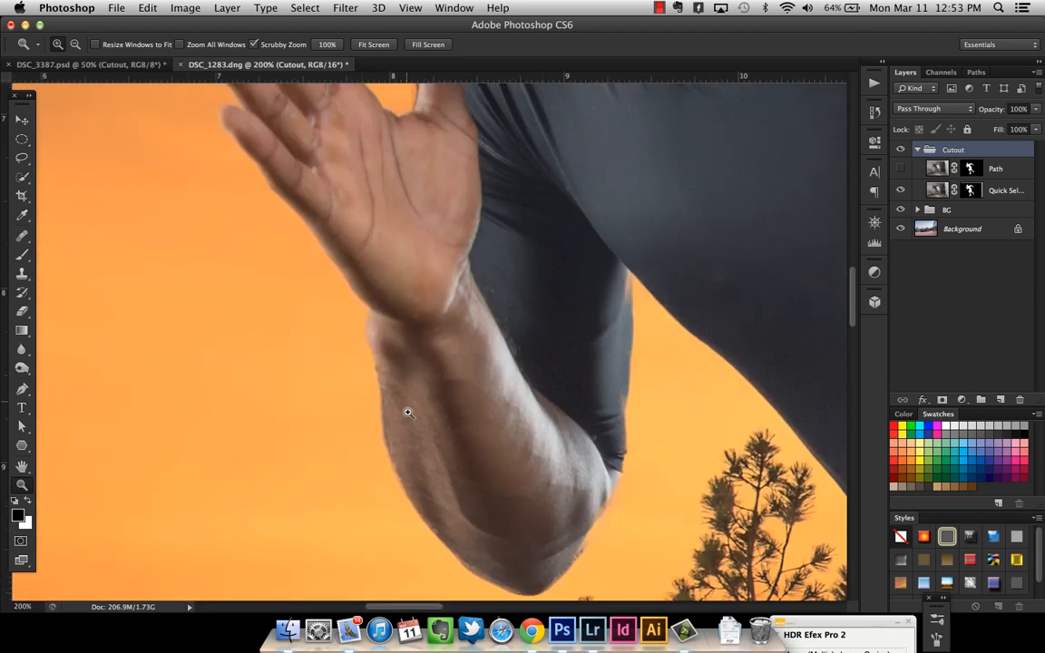
left_click_drag(519, 276, 527, 352)
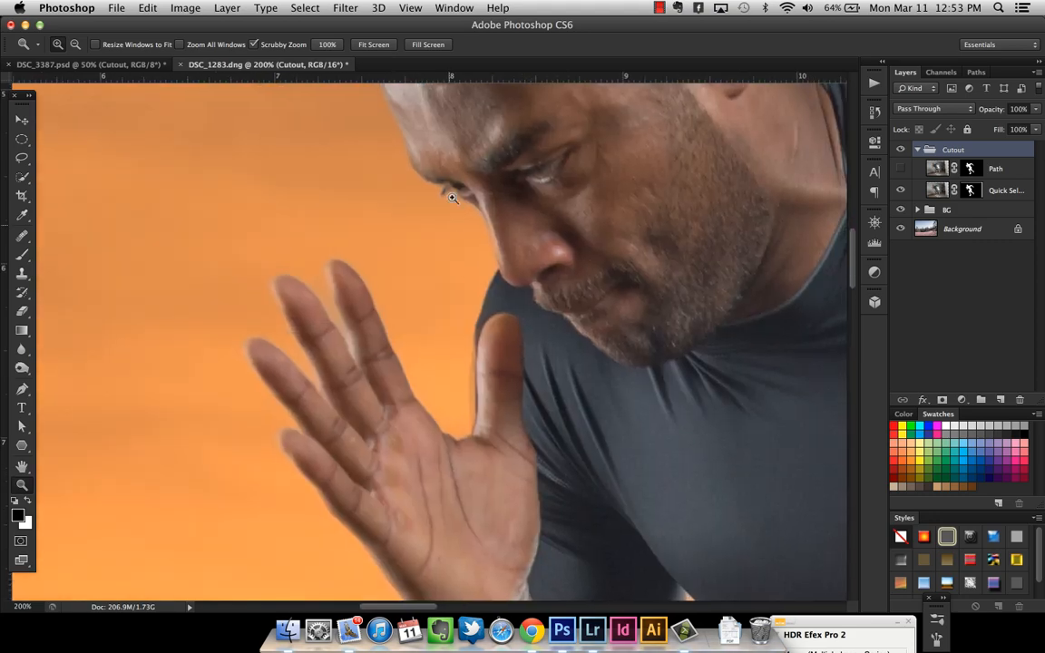
Step: Trace the cutout edges of the front leg from the shorts hem and knee down the shin to the ankle
left_click_drag(524, 394, 435, 231)
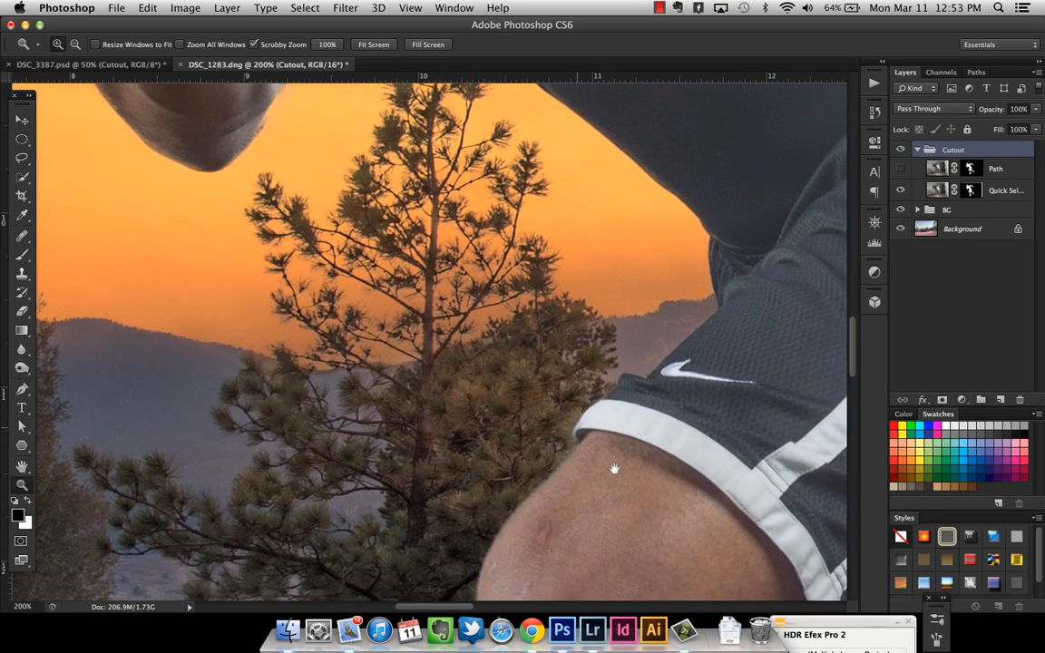
left_click_drag(614, 468, 518, 275)
left_click_drag(504, 413, 498, 323)
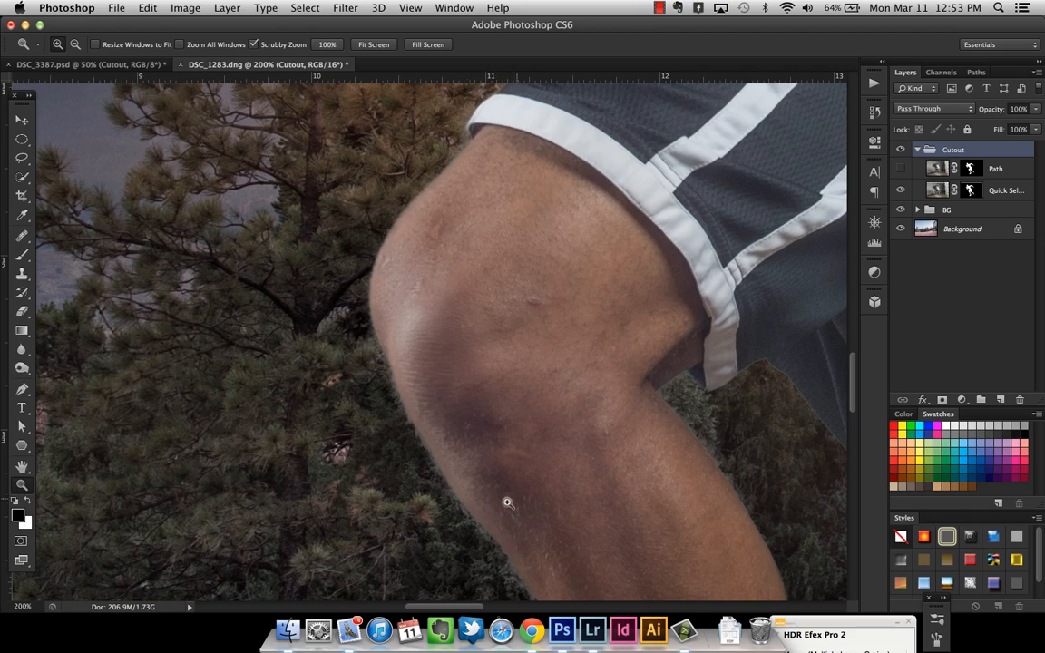
left_click_drag(507, 501, 460, 341)
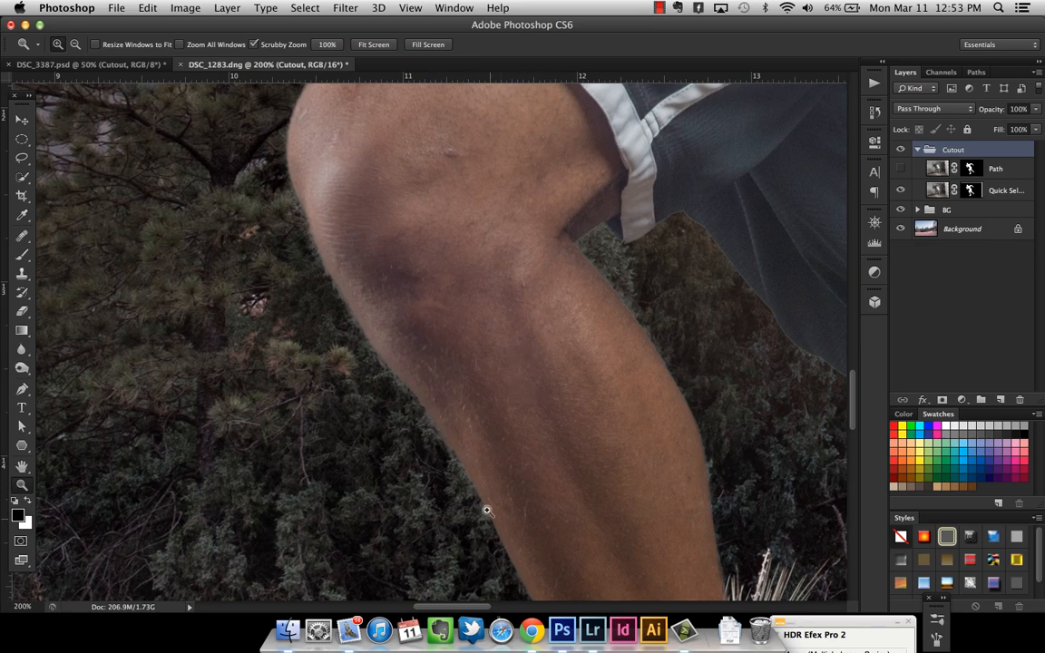
left_click_drag(478, 470, 445, 373)
left_click_drag(536, 509, 459, 348)
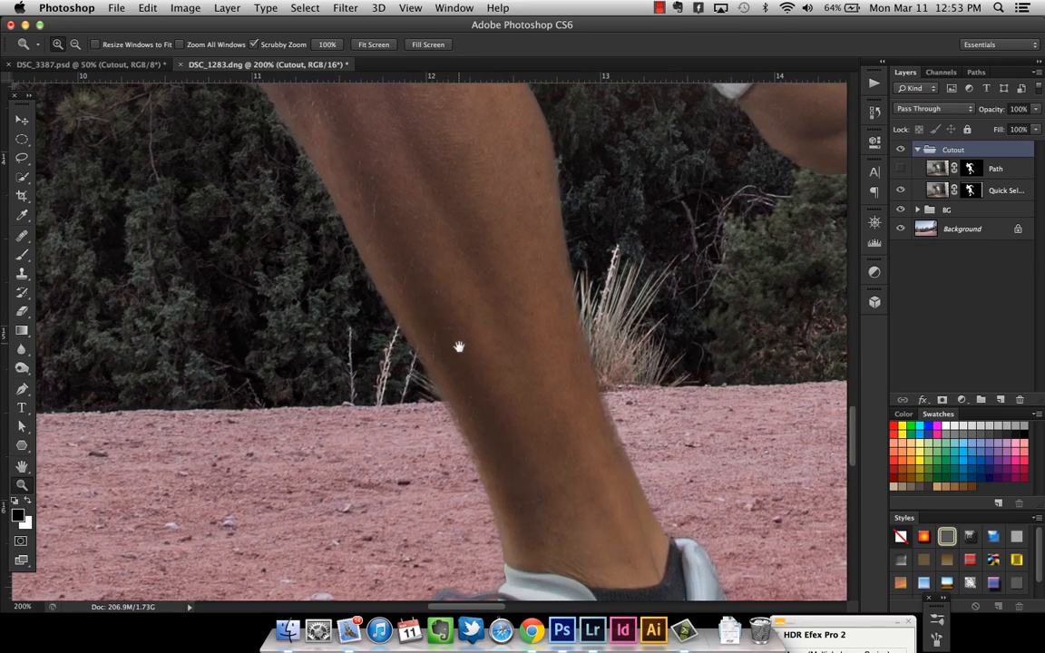
left_click_drag(516, 477, 481, 360)
left_click_drag(530, 206, 520, 409)
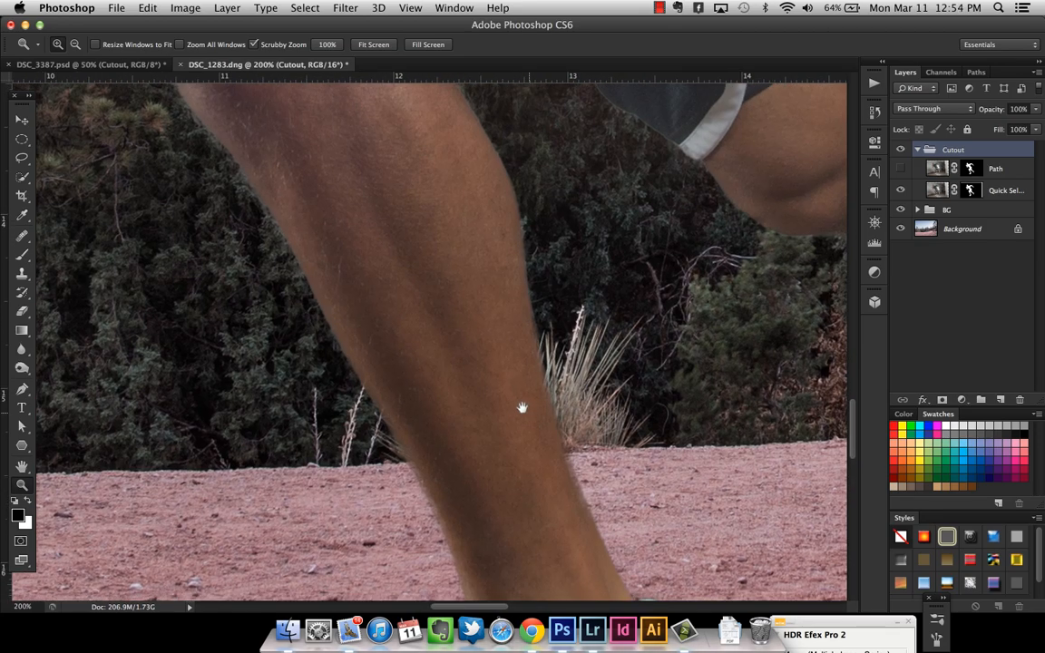
left_click_drag(509, 189, 466, 360)
left_click_drag(498, 214, 488, 257)
left_click_drag(630, 317, 497, 327)
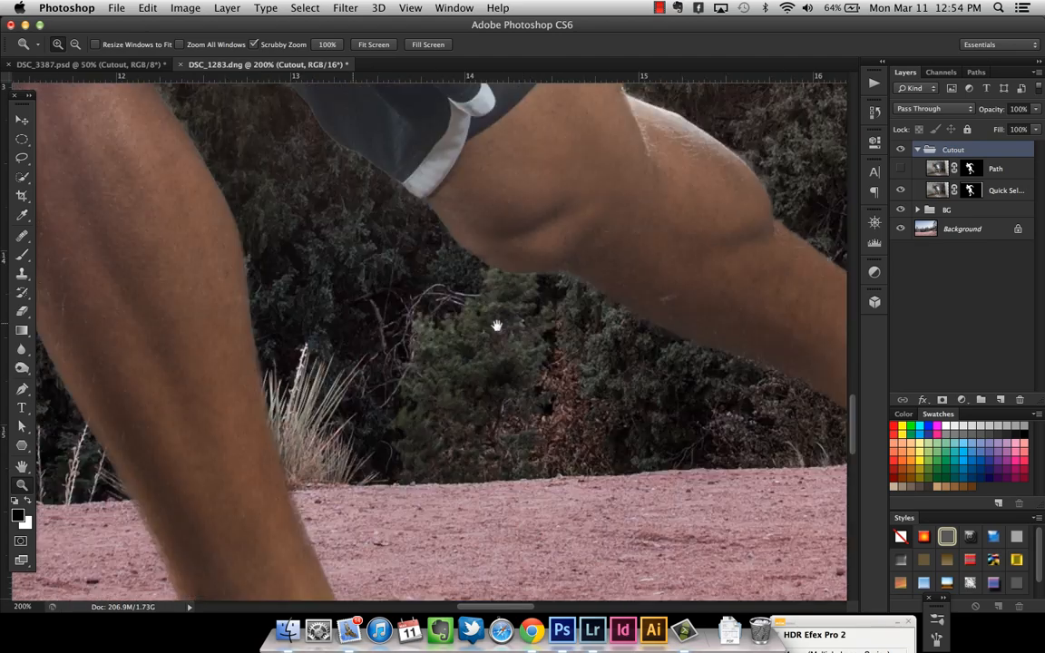
Step: Examine the cutout edges of the trailing leg and shoe, then up the back of the shorts
left_click_drag(646, 327, 504, 301)
left_click_drag(654, 368, 514, 303)
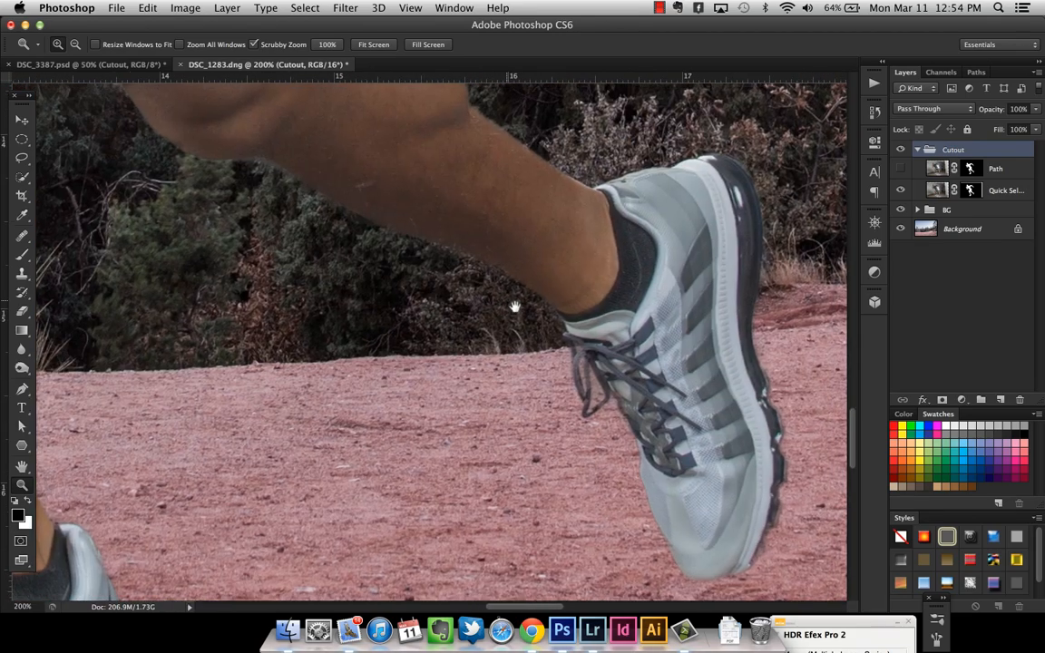
left_click_drag(560, 205, 577, 356)
left_click_drag(542, 270, 625, 359)
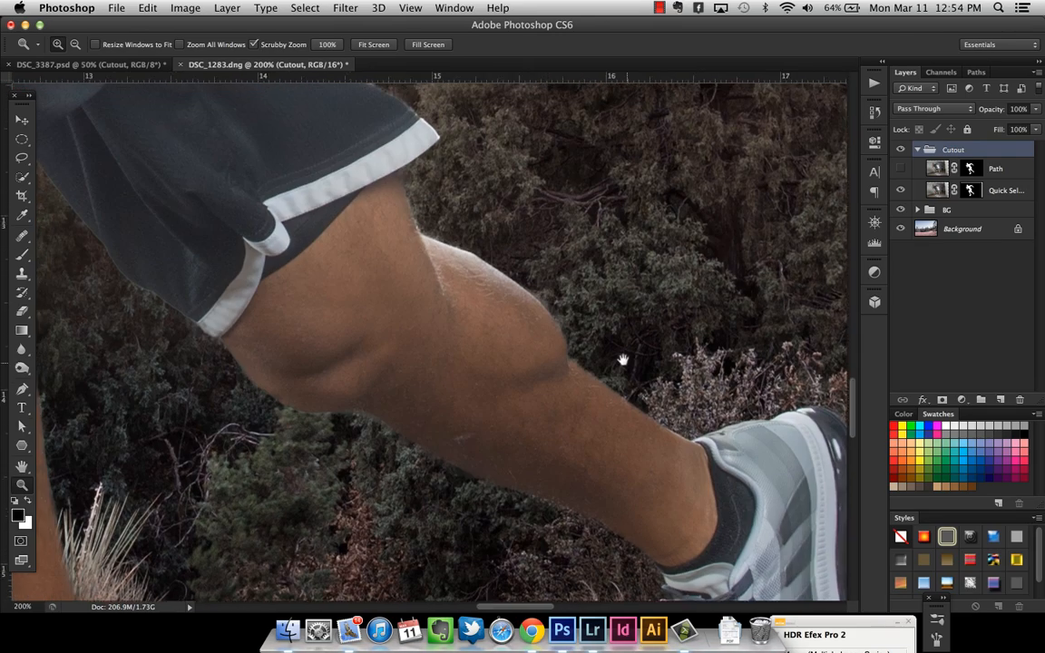
left_click_drag(544, 300, 612, 341)
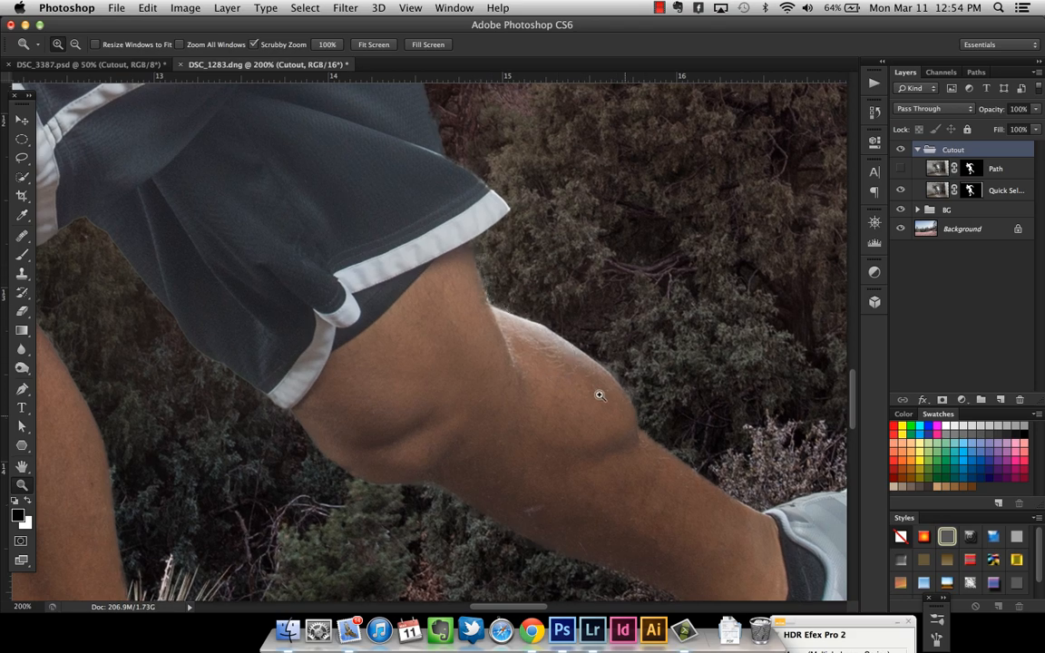
left_click_drag(488, 195, 600, 422)
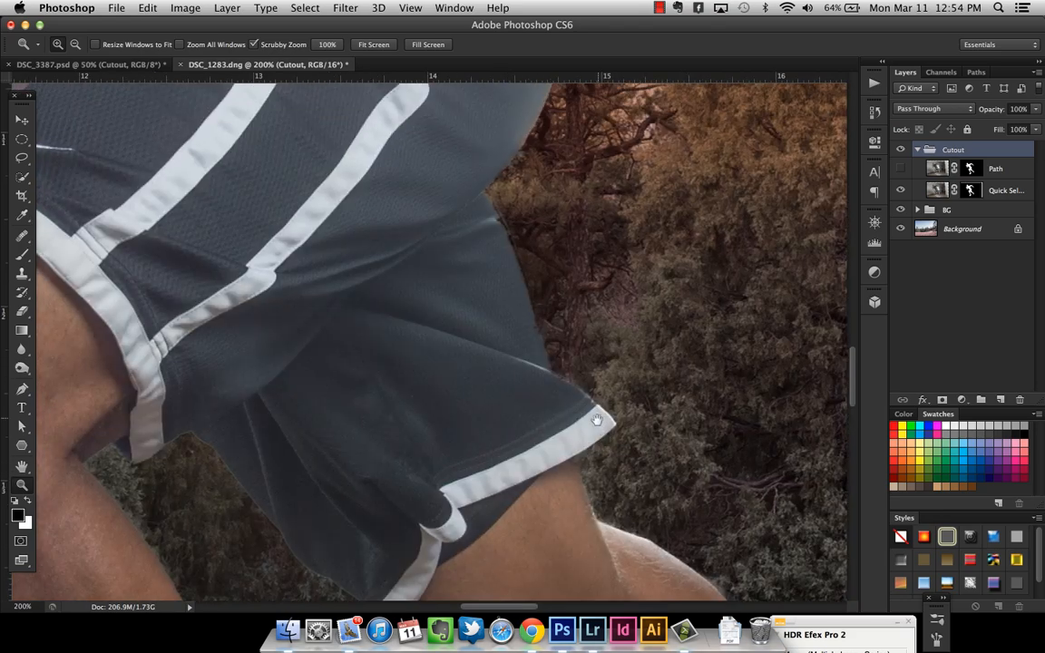
left_click_drag(546, 301, 557, 499)
left_click_drag(577, 222, 583, 470)
mouse_move(458, 207)
left_mouse_down()
mouse_move(564, 340)
mouse_move(549, 462)
left_mouse_up()
Step: Inspect the fringe under the trailing forearm at 300% zoom, then review the upper body at 100%
left_click_drag(726, 329, 506, 312)
left_click(506, 313)
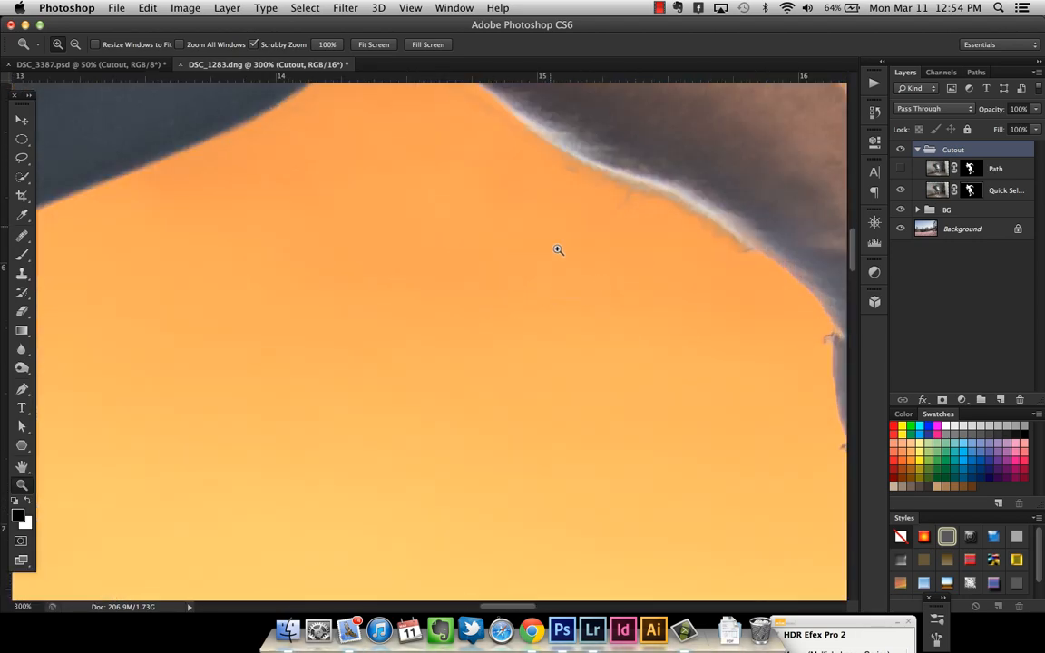
left_click_drag(650, 189, 548, 306)
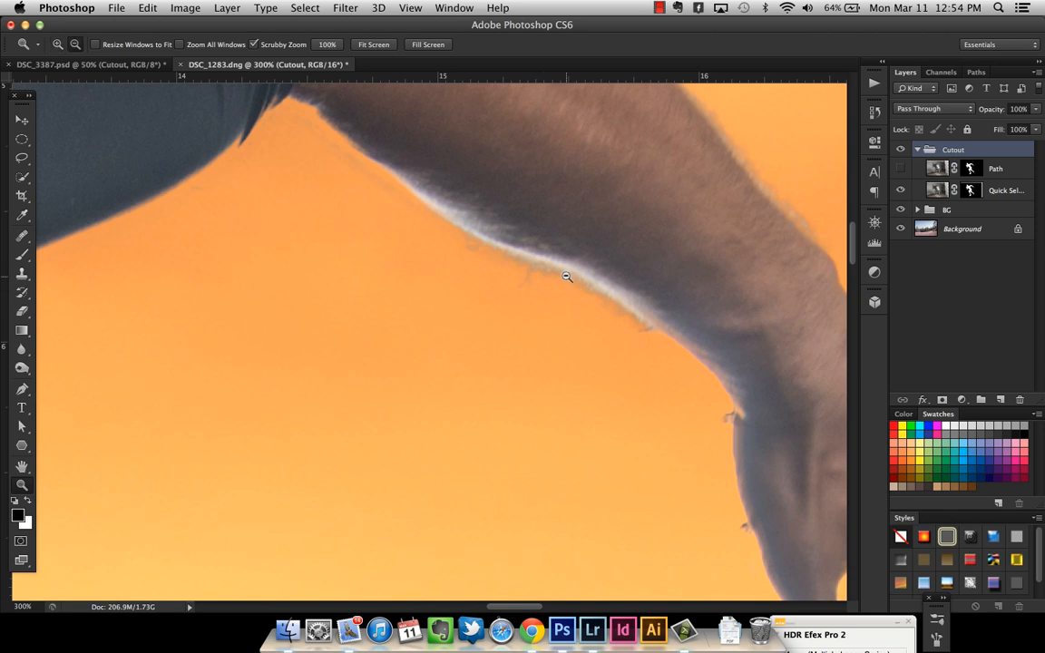
left_click(569, 278, "alt")
left_click(569, 277, "alt")
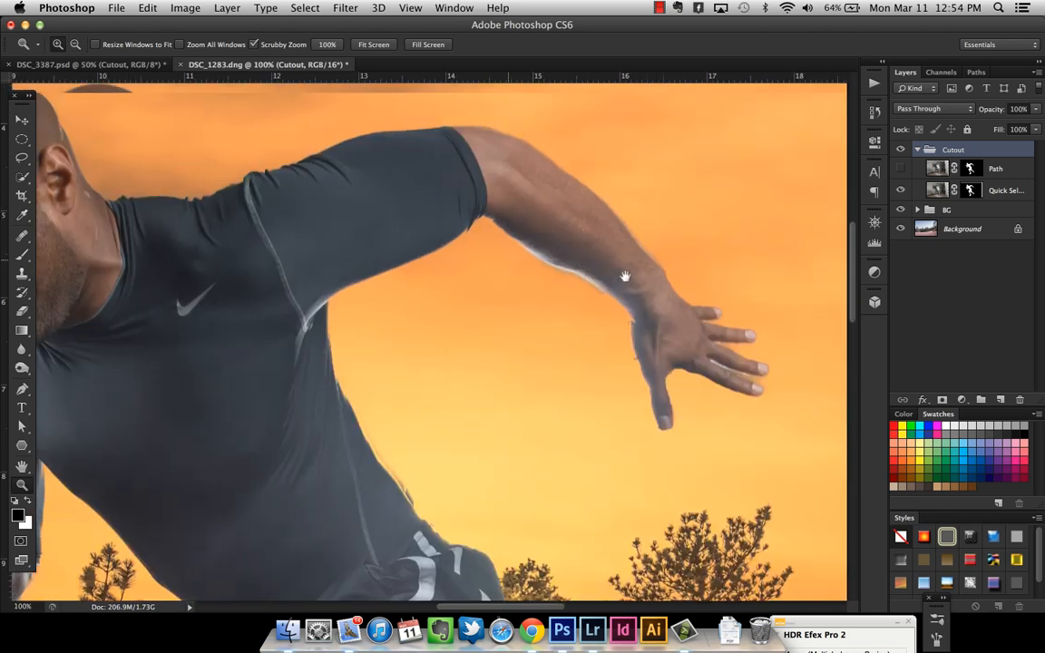
left_click(569, 277, "alt")
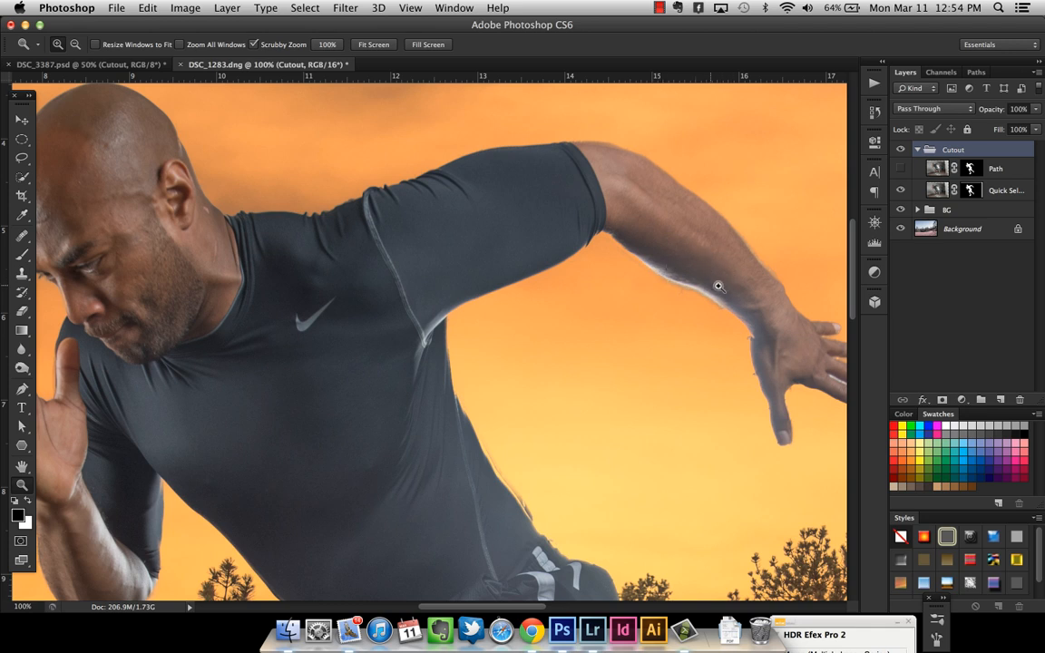
left_click_drag(516, 256, 660, 273)
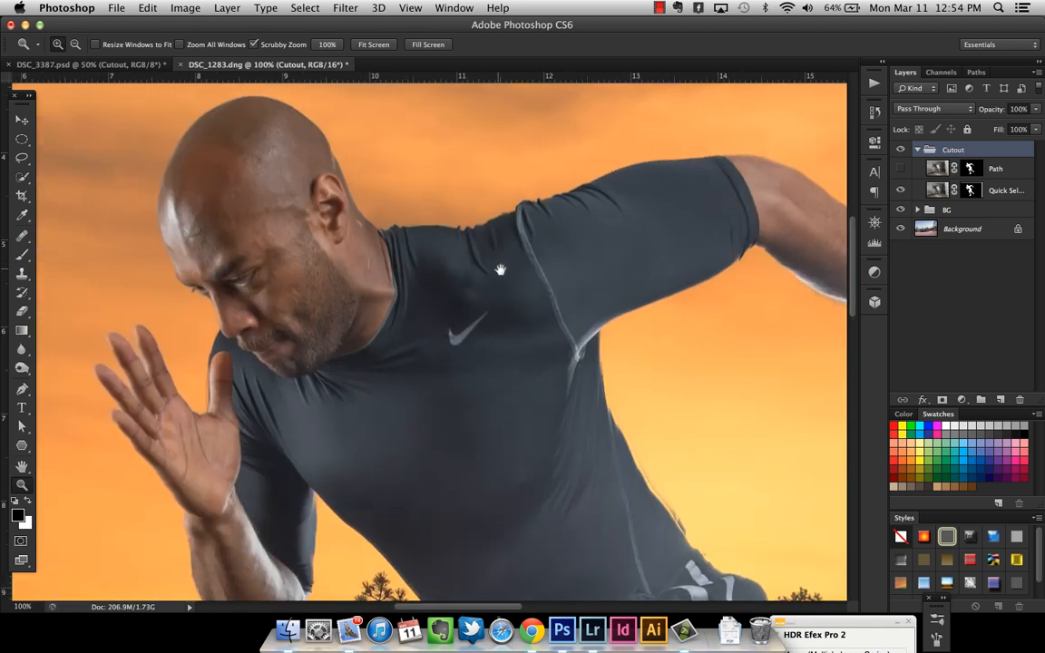
left_click_drag(498, 273, 635, 280)
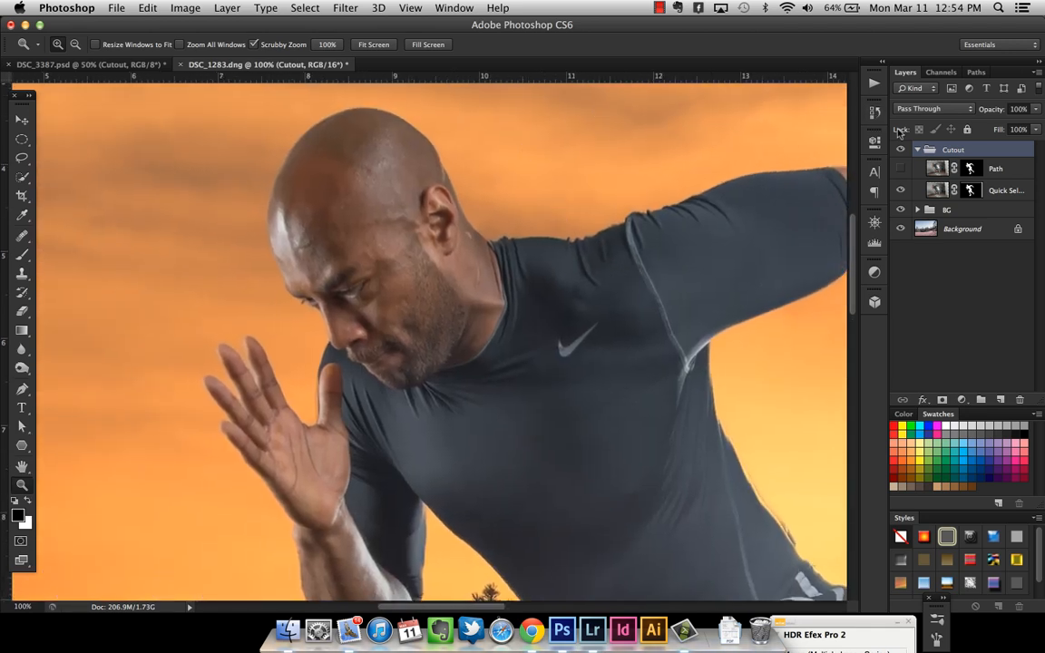
Step: Show the Path cutout in place of the Quick Selection layer and examine its torso, waist and shorts edges
left_click(901, 190)
left_click_drag(637, 367, 508, 184)
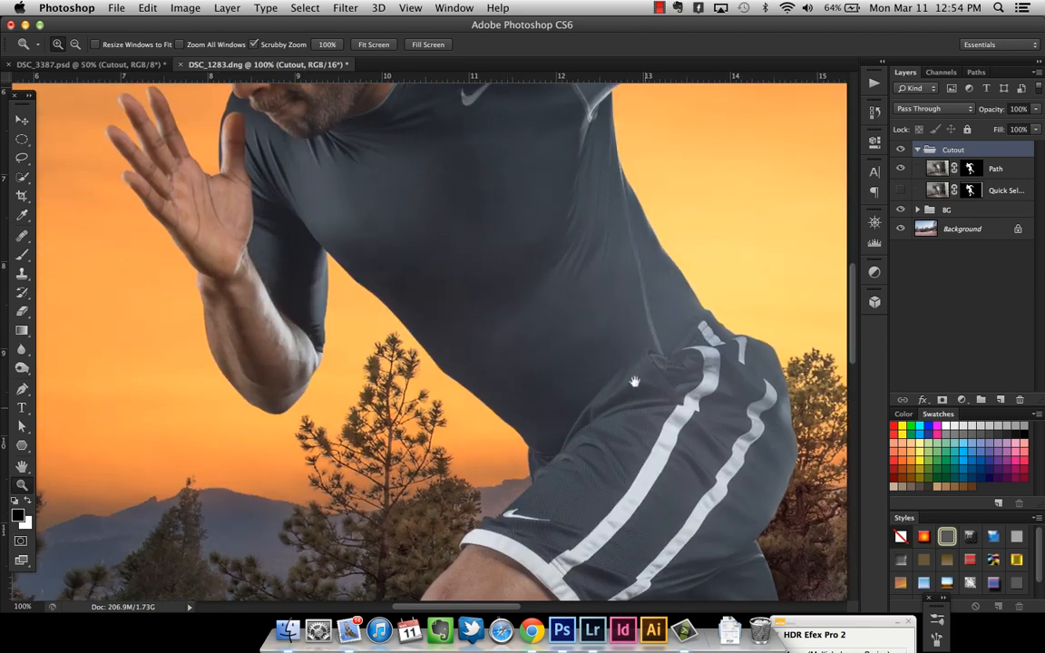
left_click_drag(638, 378, 543, 319)
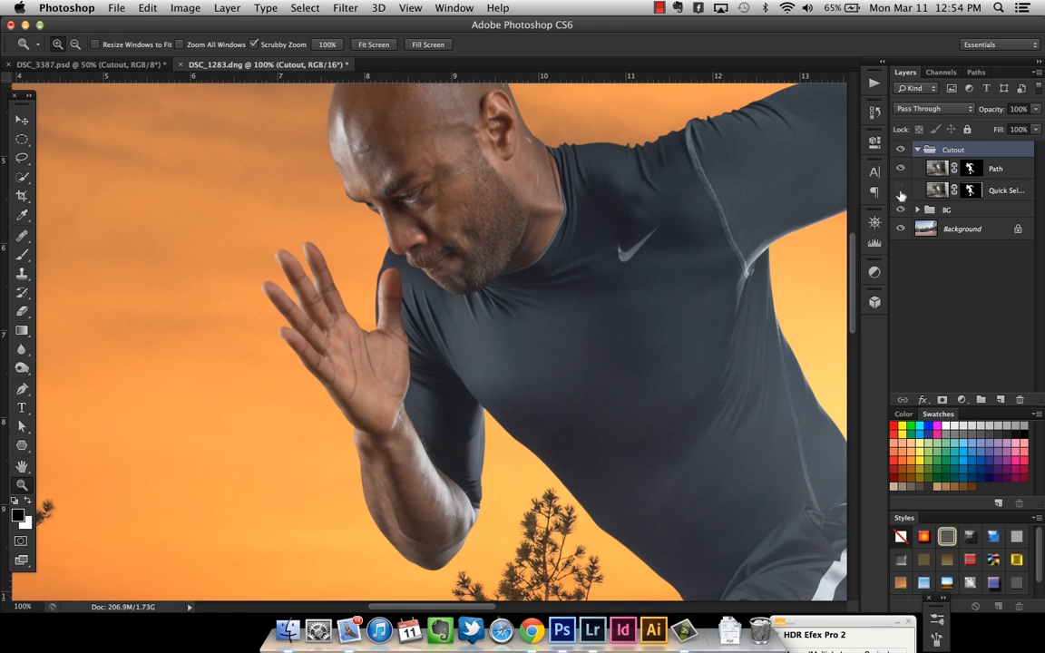
Step: Show the Quick Selection layer together with Path and select the Quick Selection layer mask
left_click(901, 191)
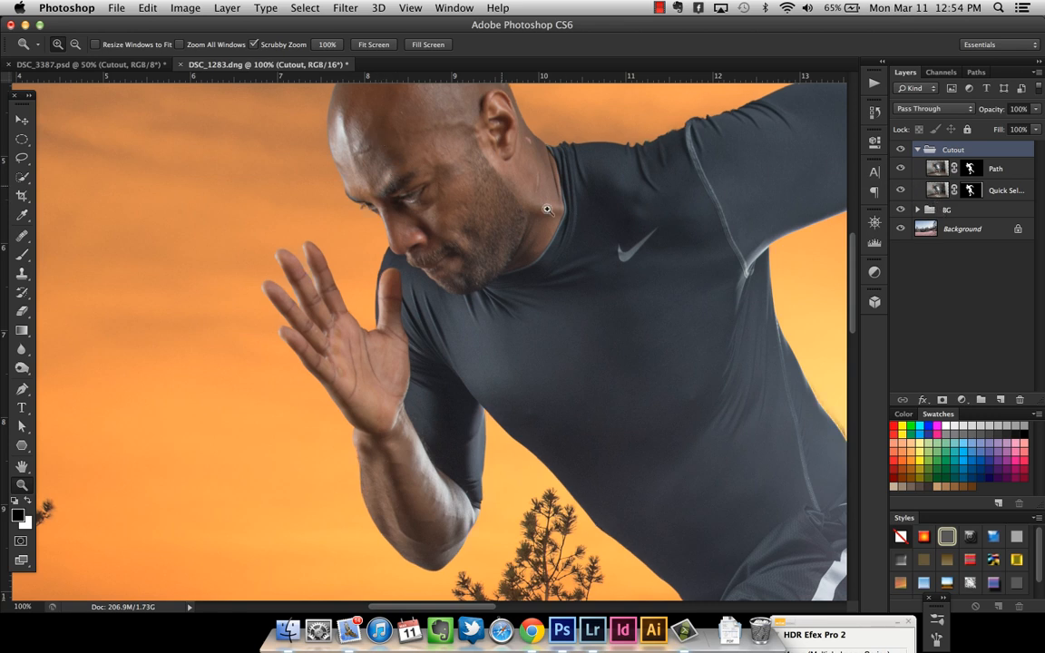
left_click(970, 189)
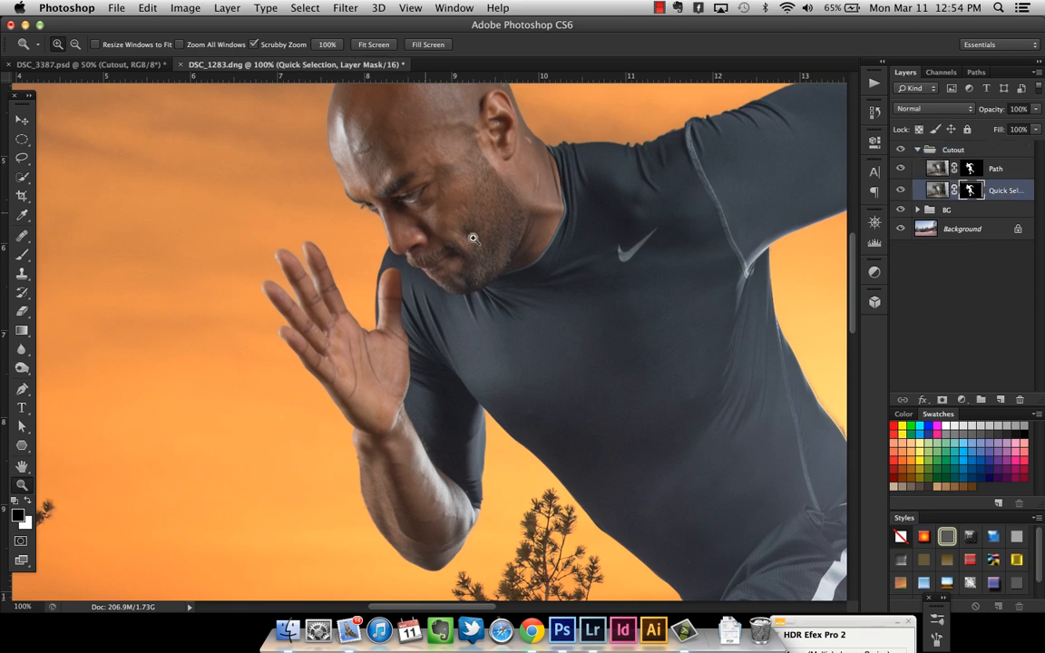
left_click_drag(435, 483, 308, 396)
left_click_drag(435, 344, 418, 361)
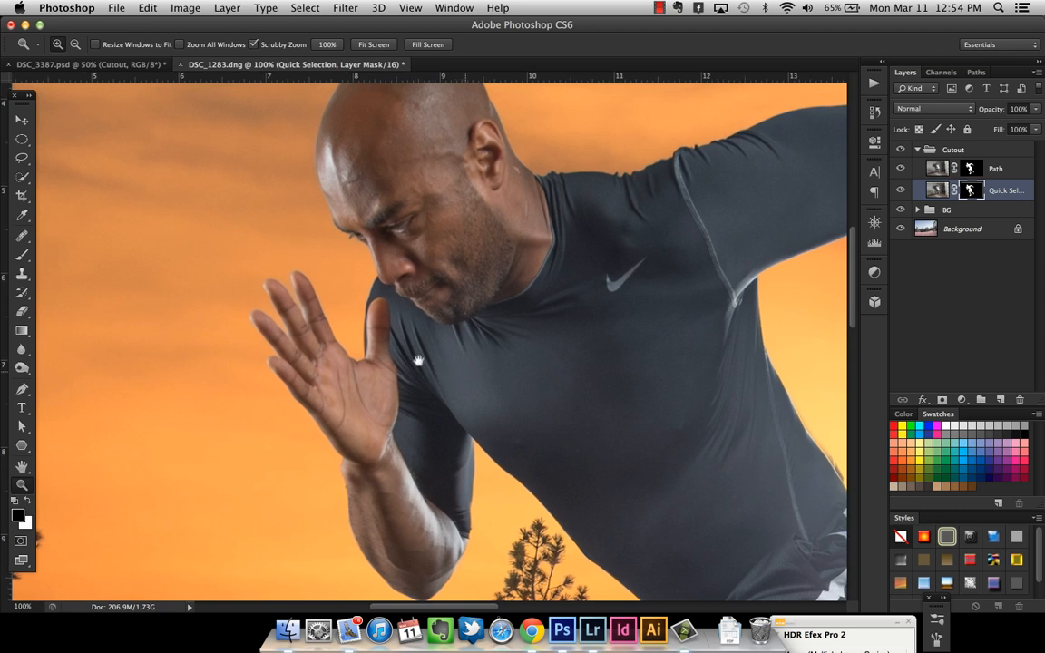
Step: Set the brush to 100% opacity and paint black on the Quick Selection mask around the edge of the head
key("b")
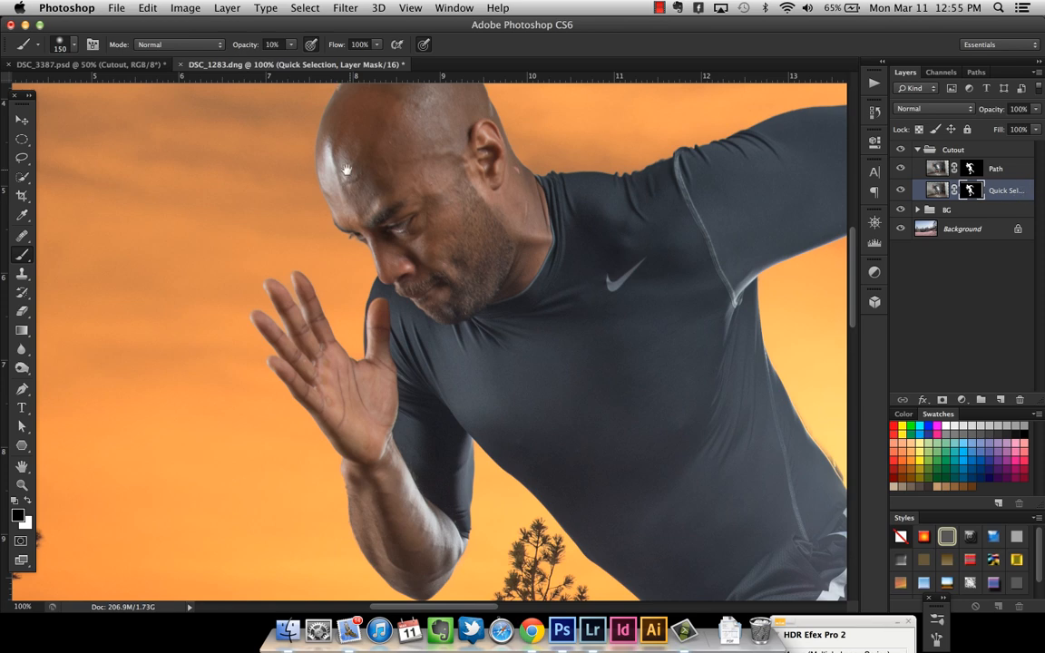
left_click_drag(349, 164, 378, 227)
key("super+plus")
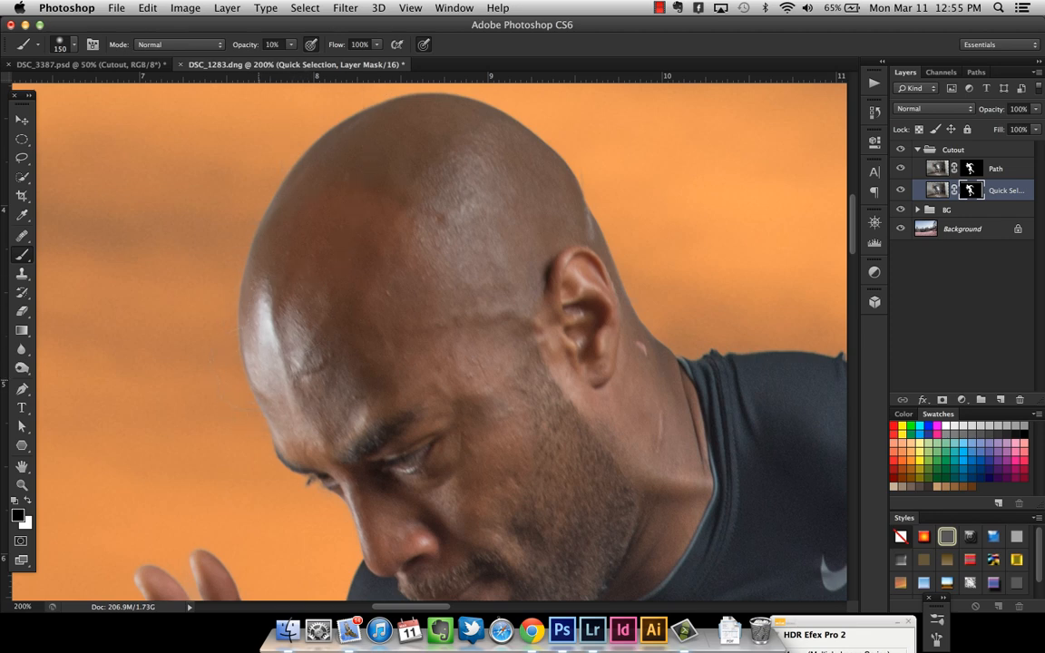
left_click(292, 44)
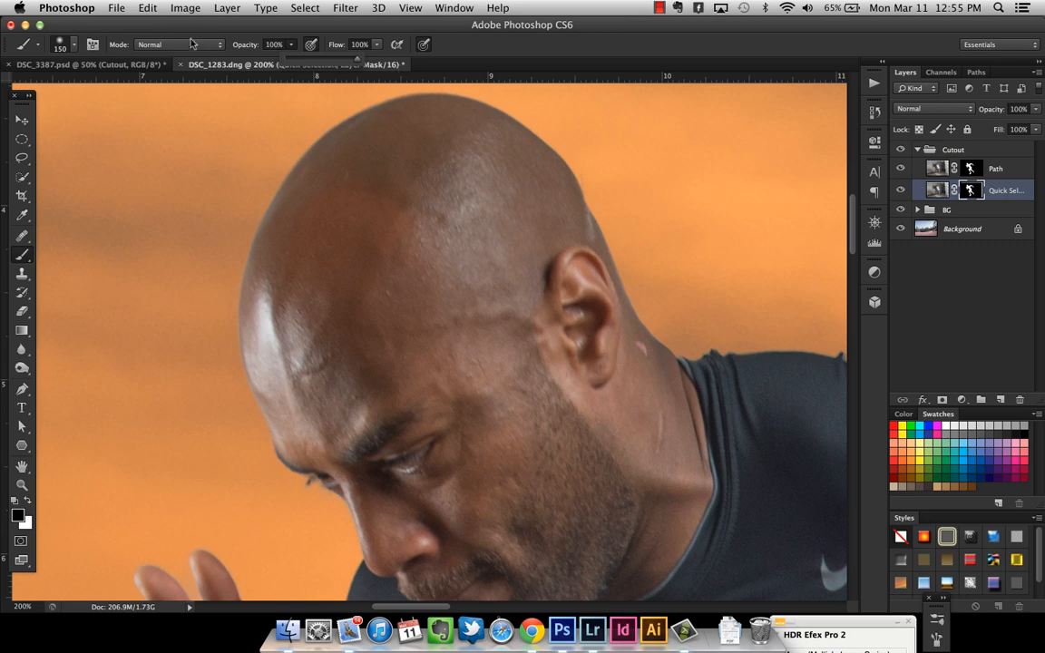
left_click_drag(261, 282, 256, 372)
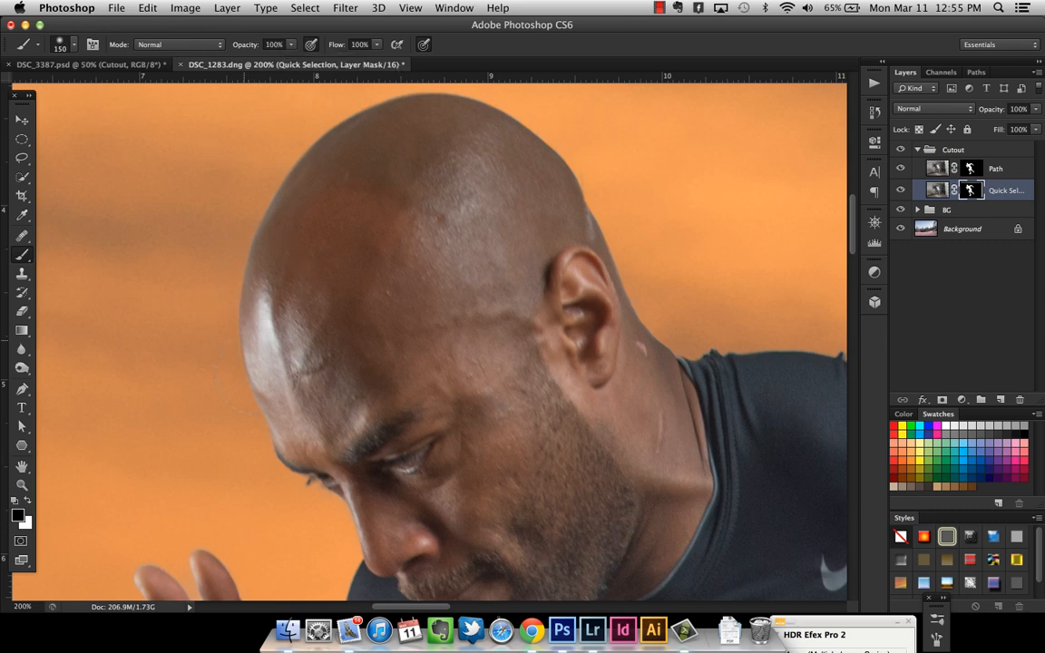
mouse_move(260, 286)
left_mouse_down()
mouse_move(338, 144)
mouse_move(445, 114)
mouse_move(582, 231)
mouse_move(418, 206)
left_mouse_up()
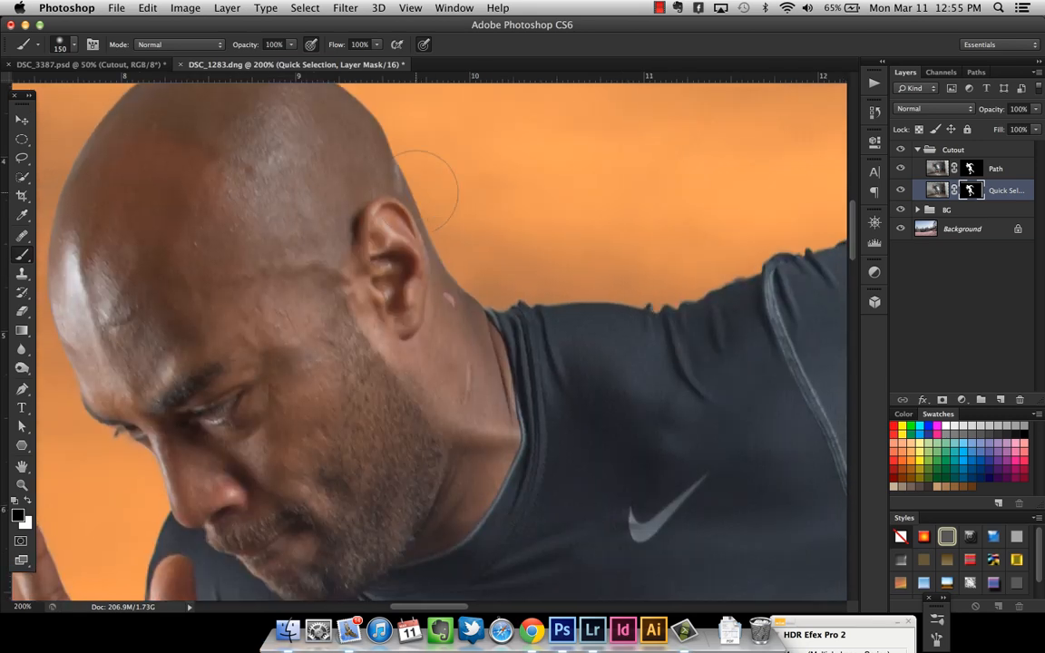
Step: Dab black on the Path layer mask around the shoulder and sleeve, and make the Quick Selection mask active again
left_click_drag(697, 308, 431, 345)
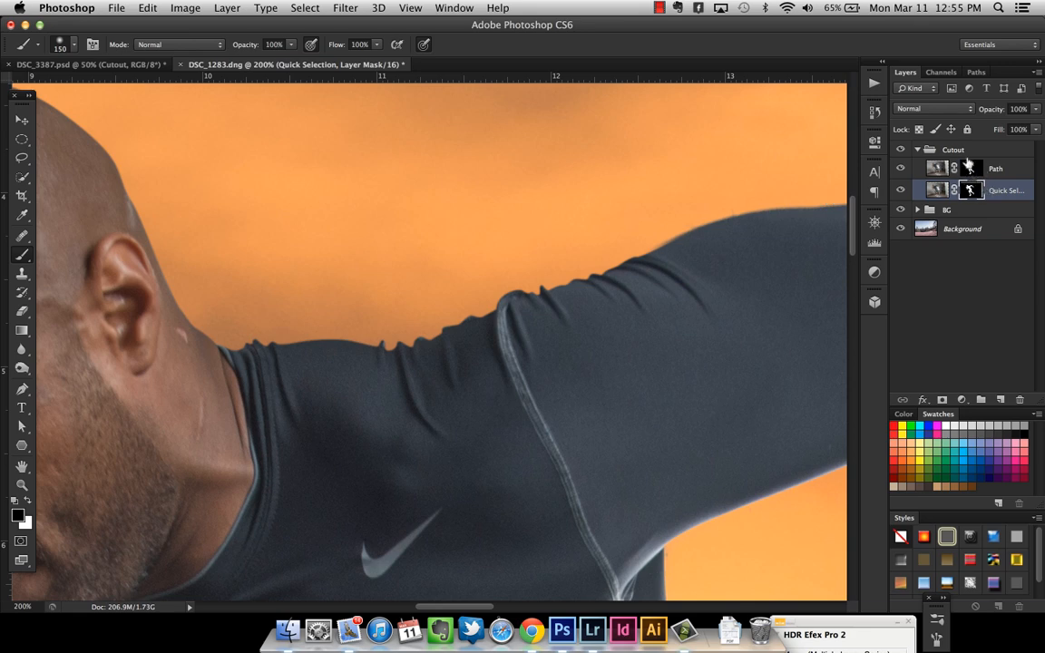
left_click(969, 169)
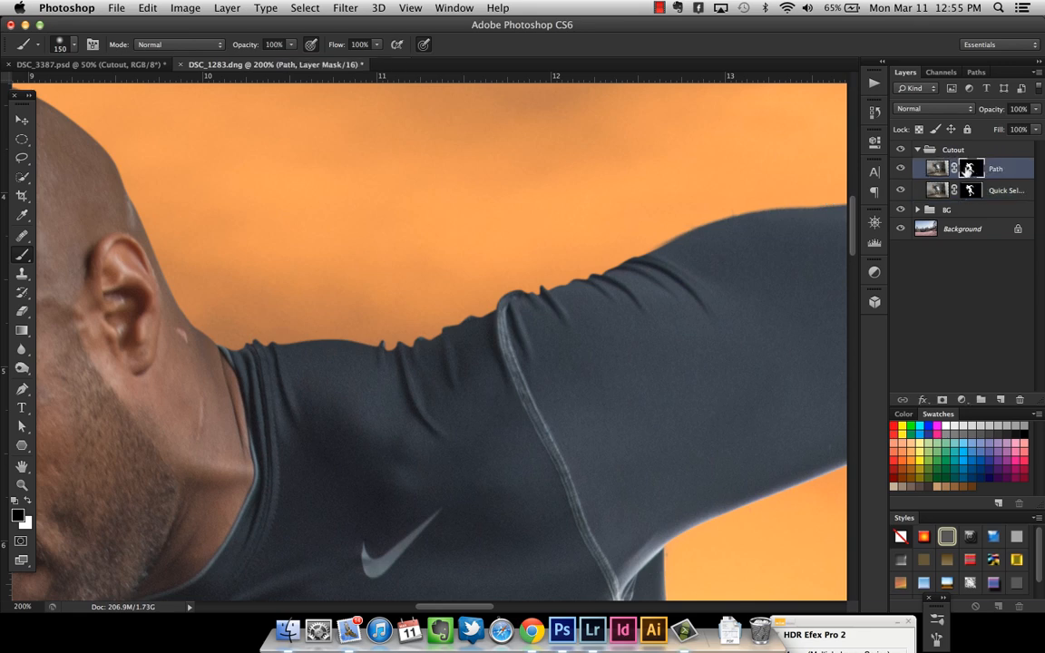
double_click(971, 169)
left_click_drag(671, 282, 674, 282)
left_click(832, 133)
left_click(972, 190)
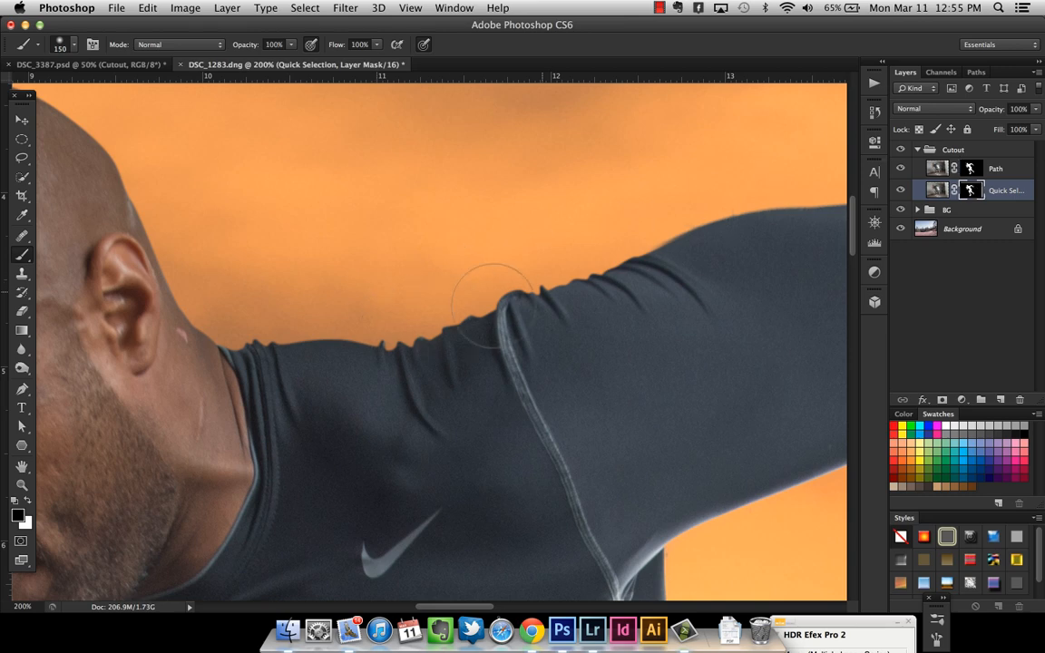
Step: Paint away the Quick Selection fringe along the trailing sleeve, the forearm and around the hand
left_click_drag(701, 243, 450, 291)
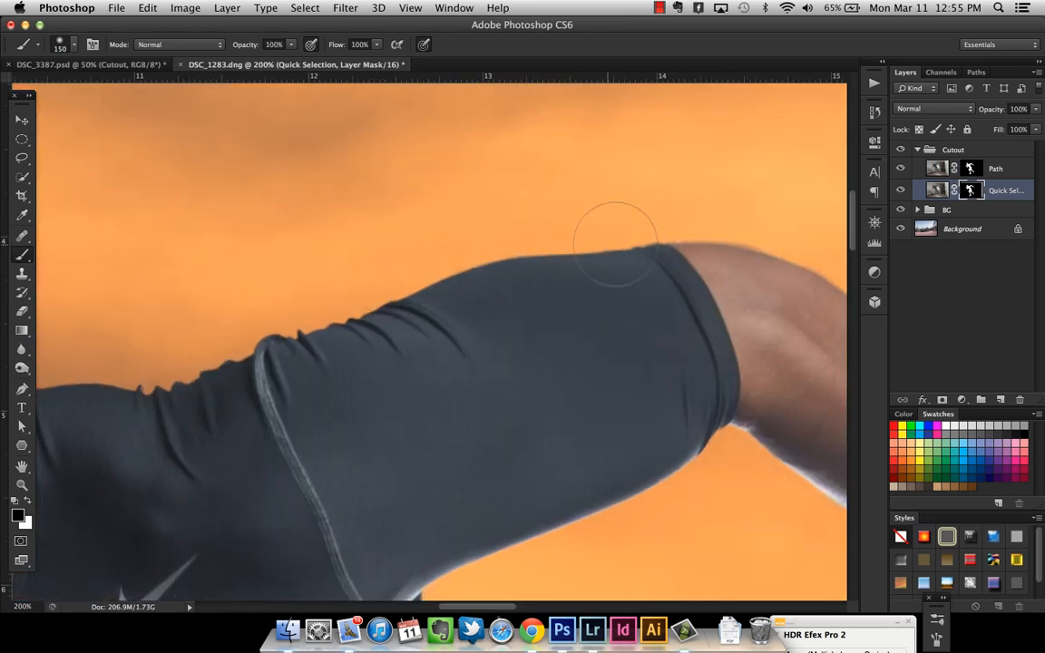
left_click_drag(611, 240, 410, 275)
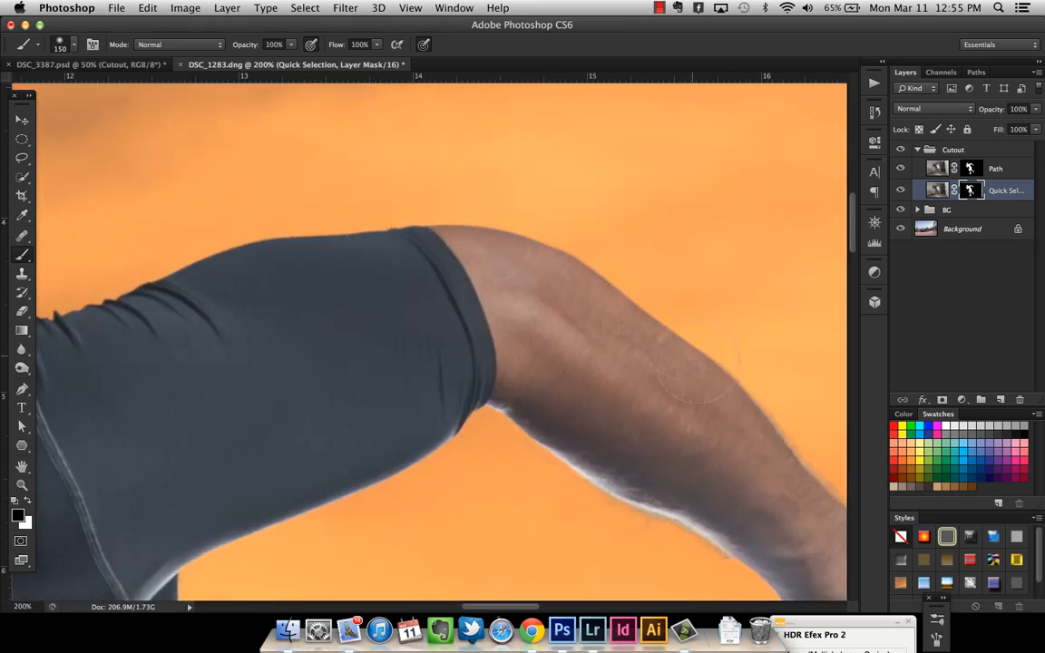
left_click_drag(675, 367, 488, 265)
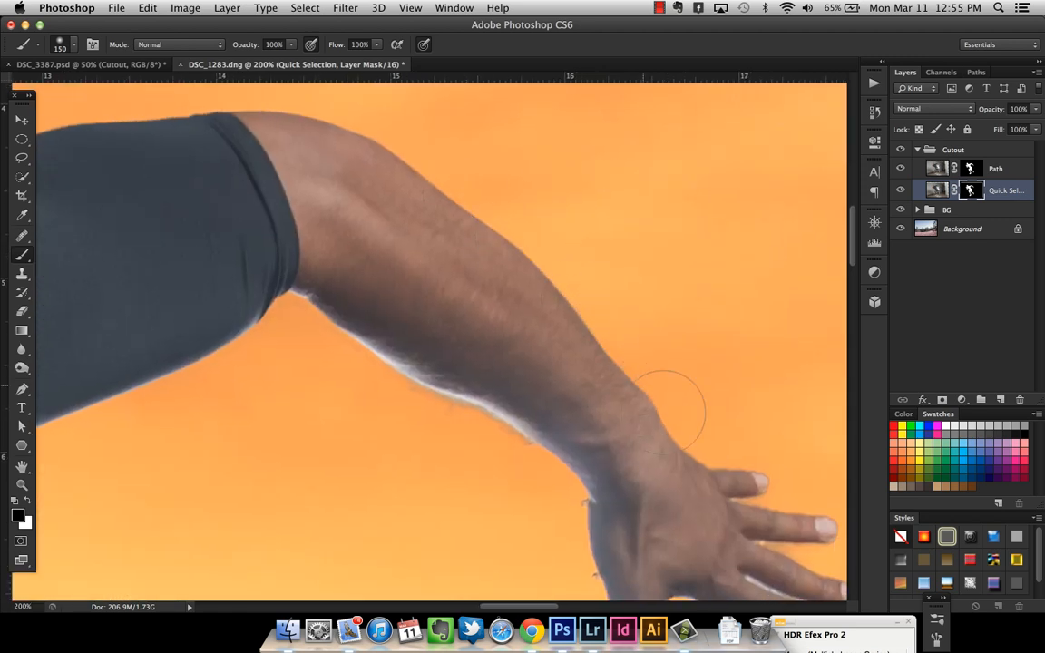
left_click_drag(676, 413, 545, 261)
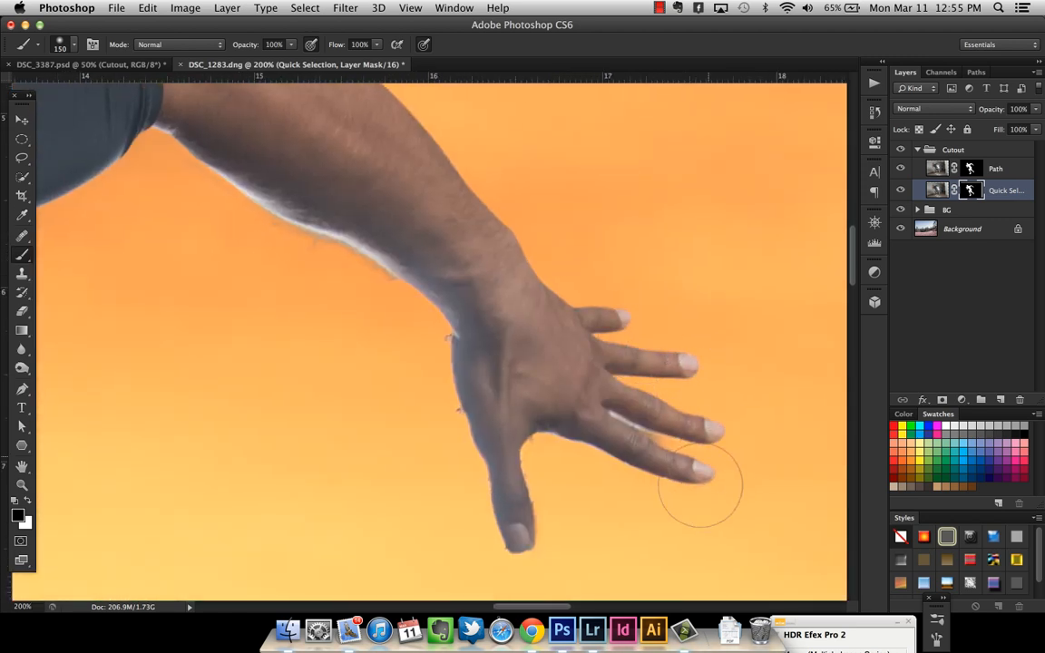
mouse_move(427, 303)
left_mouse_down()
mouse_move(600, 385)
mouse_move(626, 439)
left_mouse_up()
Step: Mask out the Quick Selection fringe from under the trailing arm down the back of the shirt and shorts
mouse_move(328, 263)
left_mouse_down()
mouse_move(551, 210)
mouse_move(572, 193)
left_mouse_up()
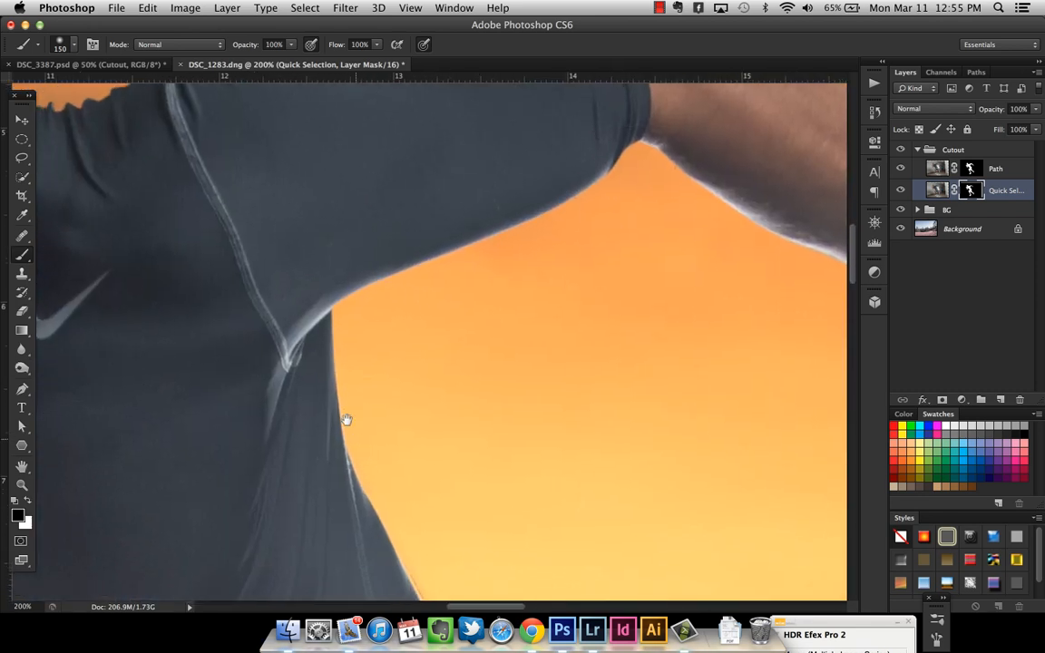
left_click_drag(346, 422, 317, 289)
left_click_drag(435, 497, 315, 311)
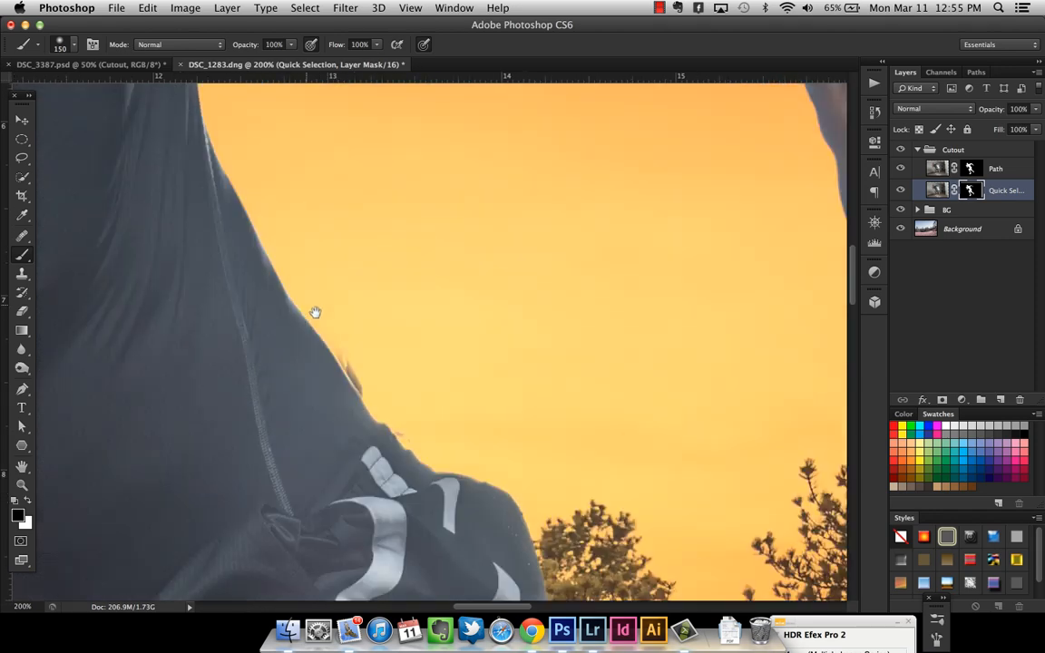
left_click_drag(424, 463, 318, 344)
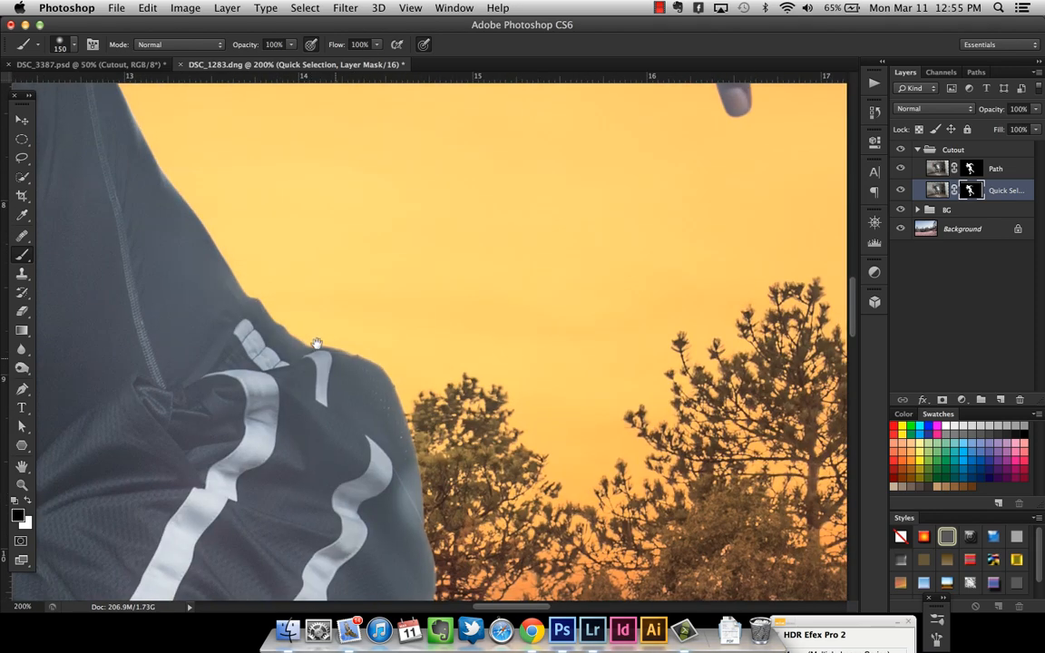
left_click_drag(391, 488, 338, 236)
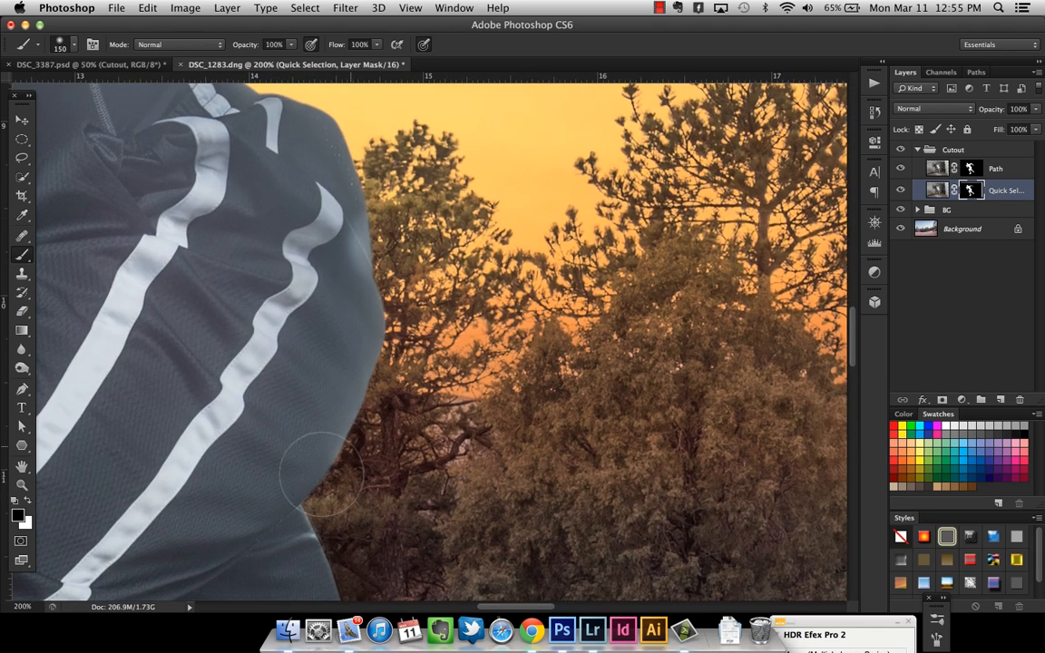
left_click_drag(291, 385, 420, 193)
mouse_move(487, 422)
left_mouse_down()
mouse_move(401, 301)
mouse_move(389, 263)
left_mouse_up()
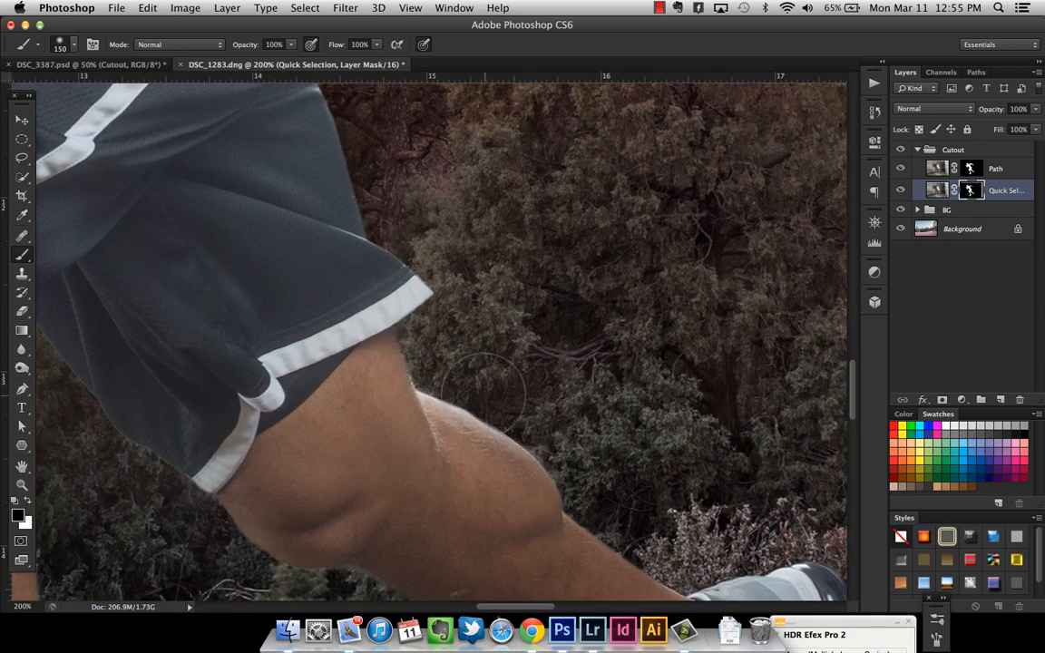
Step: Clean the Quick Selection mask along the trailing calf and shoe sole, and undo the last stroke
mouse_move(533, 485)
left_mouse_down()
mouse_move(416, 306)
mouse_move(383, 290)
left_mouse_up()
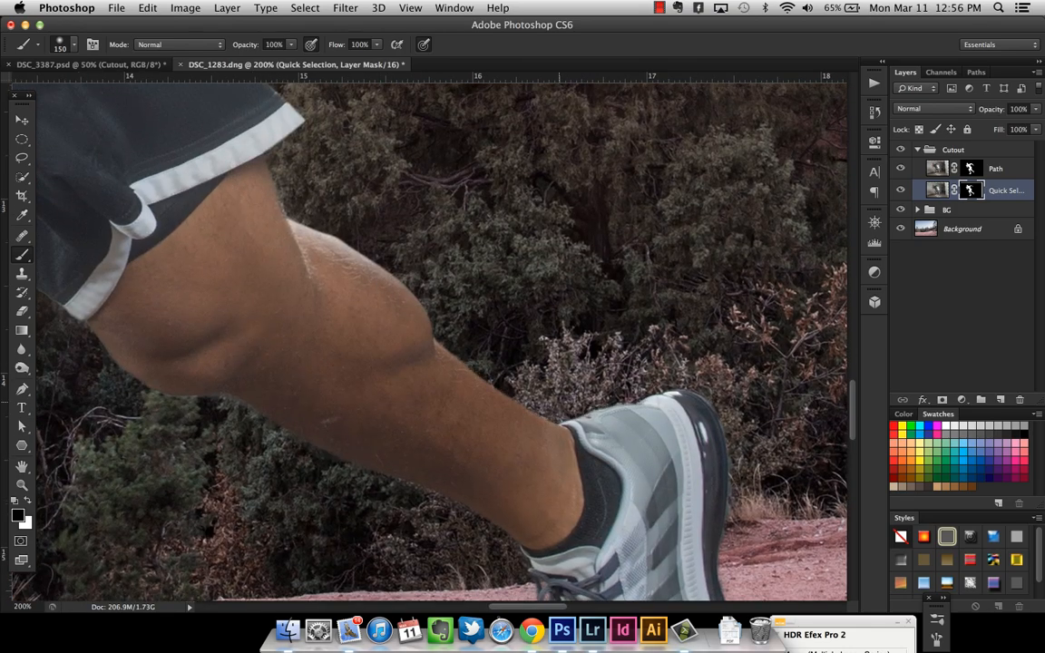
left_click_drag(665, 427, 571, 225)
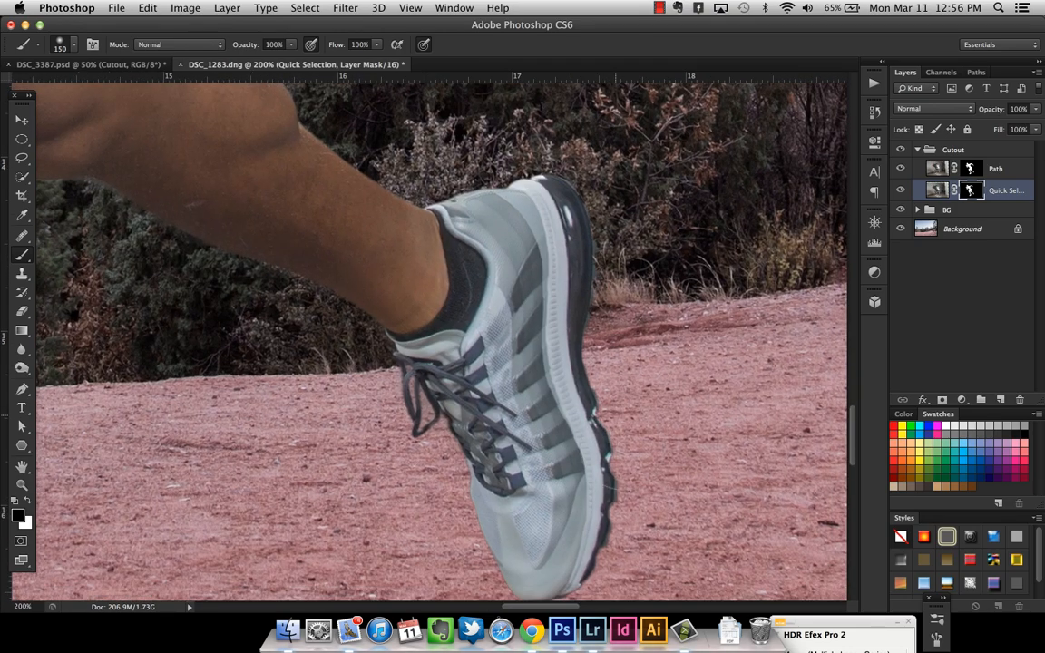
left_click_drag(602, 458, 569, 362)
mouse_move(392, 331)
left_mouse_down()
mouse_move(333, 211)
mouse_move(285, 214)
left_mouse_up()
key("super+z")
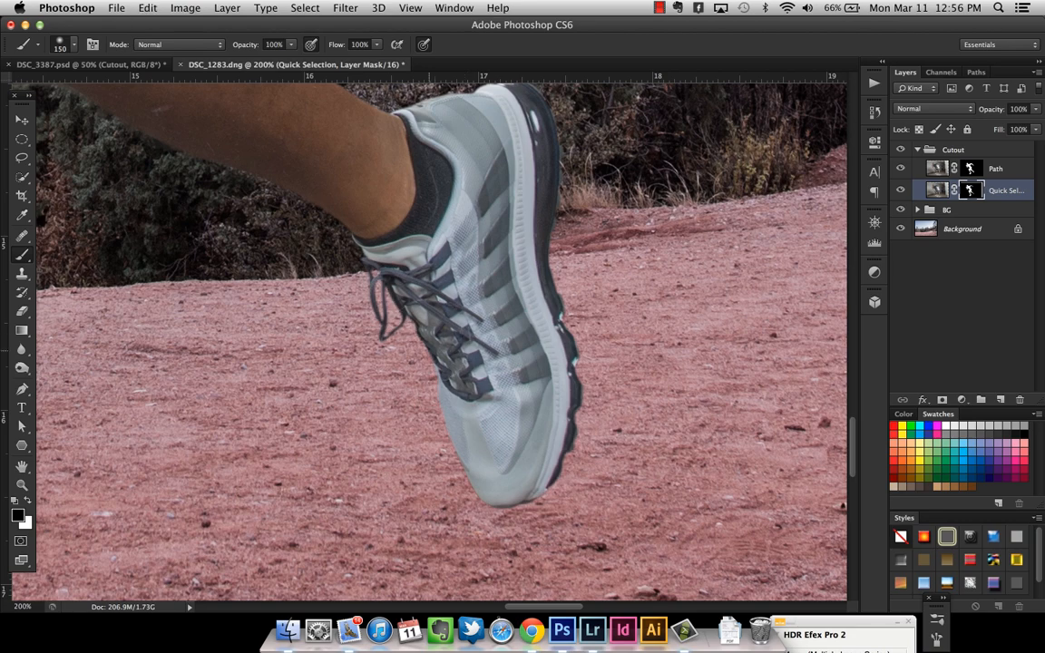
Step: Clean the Quick Selection mask along the underside of the trailing leg and down the back of the front leg
left_click_drag(381, 261, 570, 387)
left_click_drag(524, 355, 674, 413)
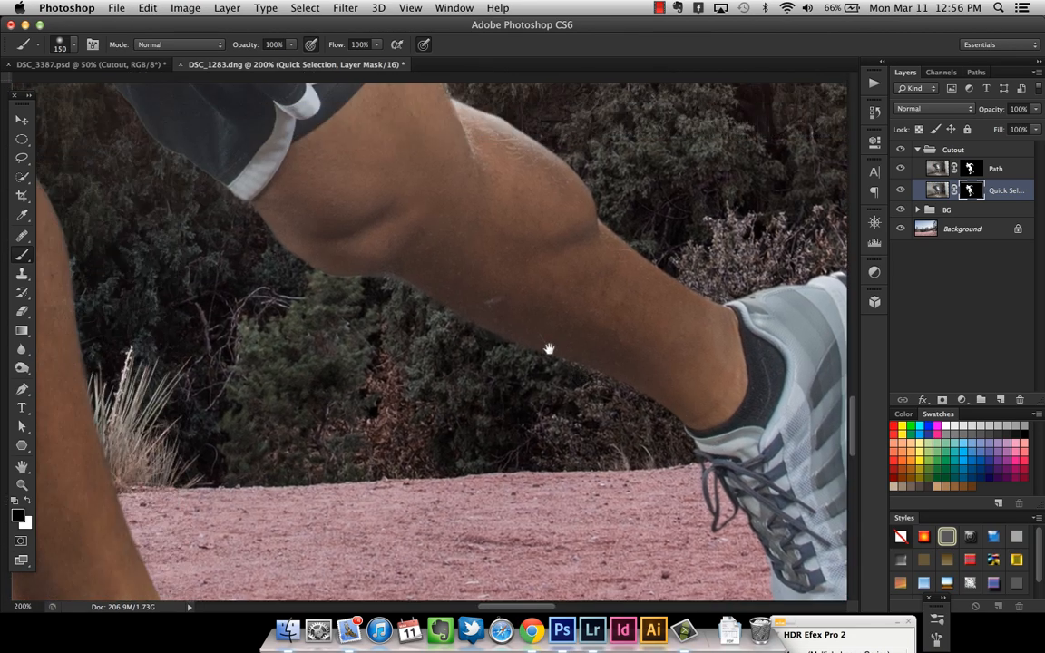
left_click_drag(235, 162, 481, 328)
mouse_move(201, 206)
left_mouse_down()
mouse_move(250, 258)
mouse_move(315, 363)
left_mouse_up()
mouse_move(271, 372)
left_mouse_down()
mouse_move(241, 200)
mouse_move(250, 134)
mouse_move(329, 359)
mouse_move(249, 173)
mouse_move(251, 119)
left_mouse_up()
mouse_move(272, 161)
left_mouse_down()
mouse_move(326, 316)
mouse_move(280, 138)
left_mouse_up()
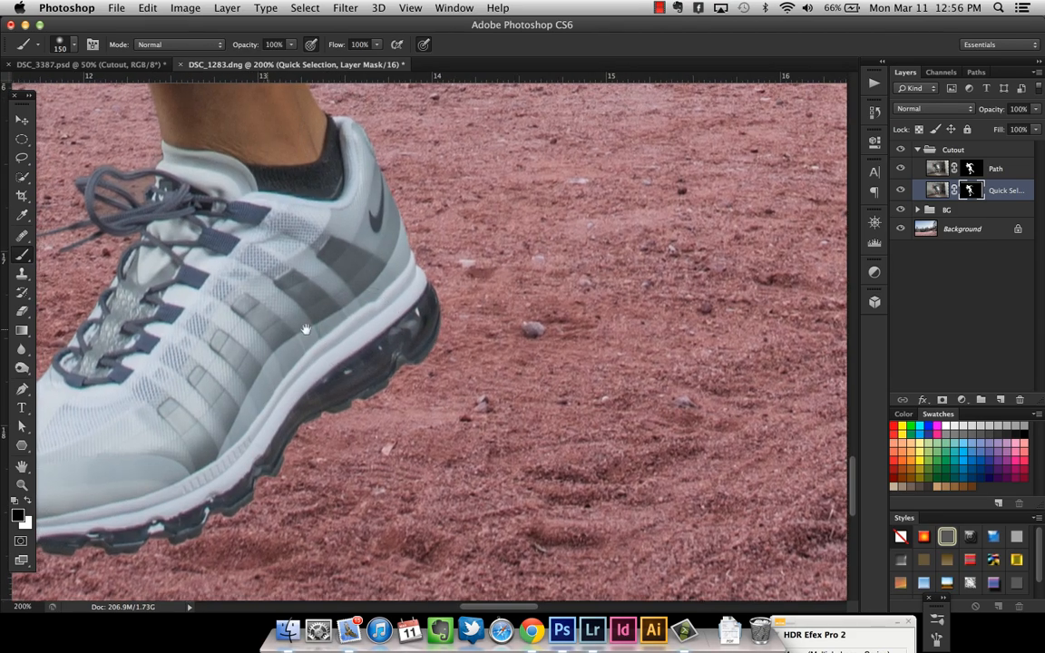
Step: Paint black on the Quick Selection mask around the front shoe's sole, toe and laces
left_click_drag(305, 330, 459, 205)
left_click_drag(173, 414, 374, 390)
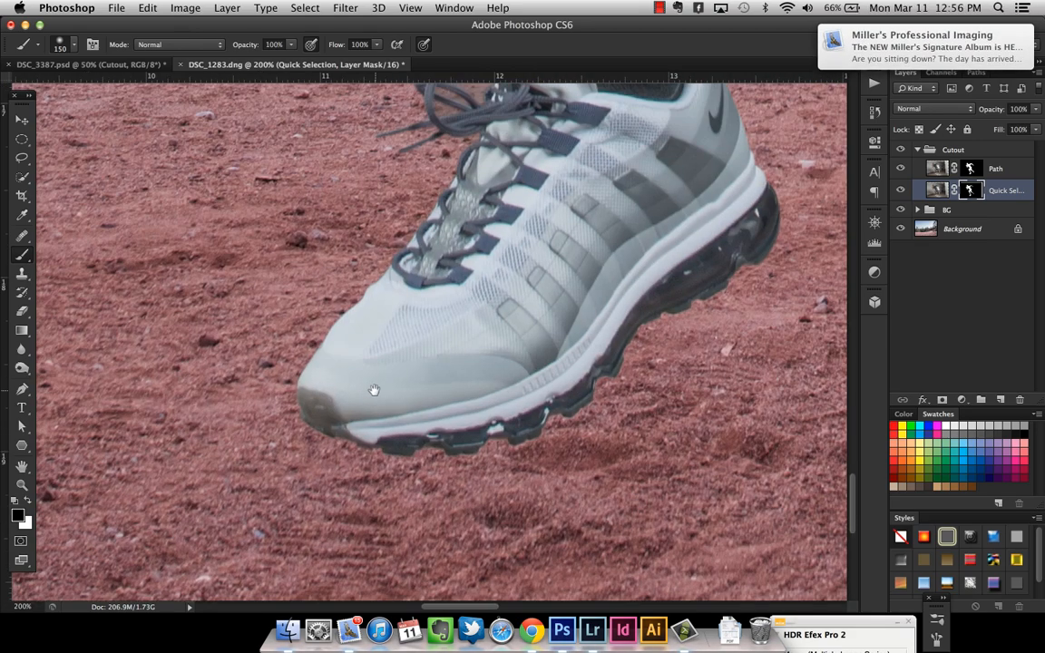
left_click_drag(669, 260, 546, 303)
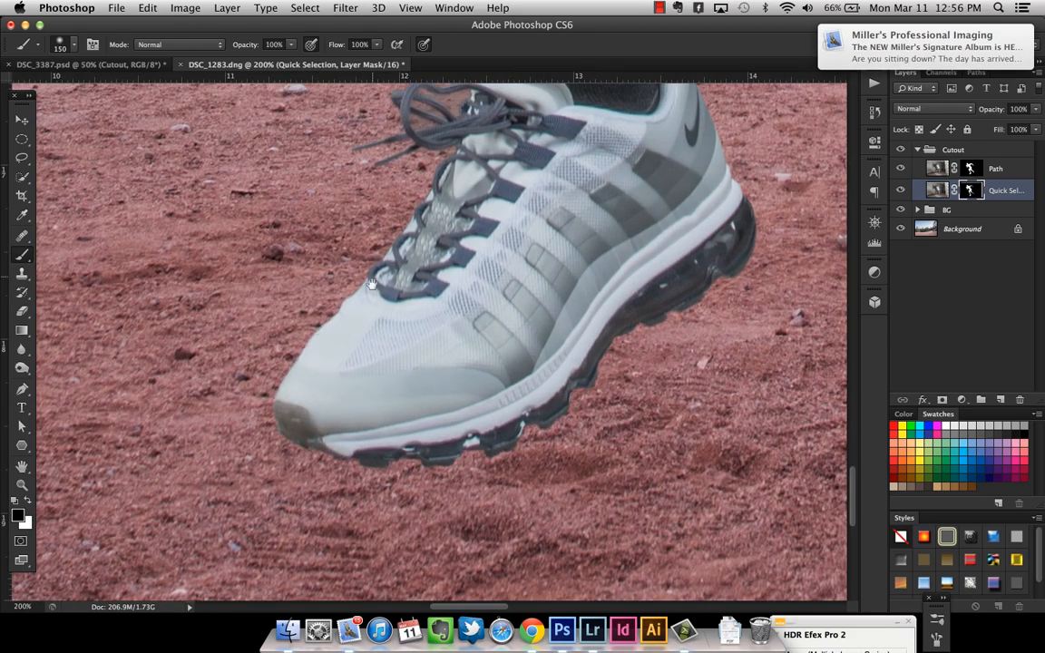
left_click_drag(373, 284, 375, 456)
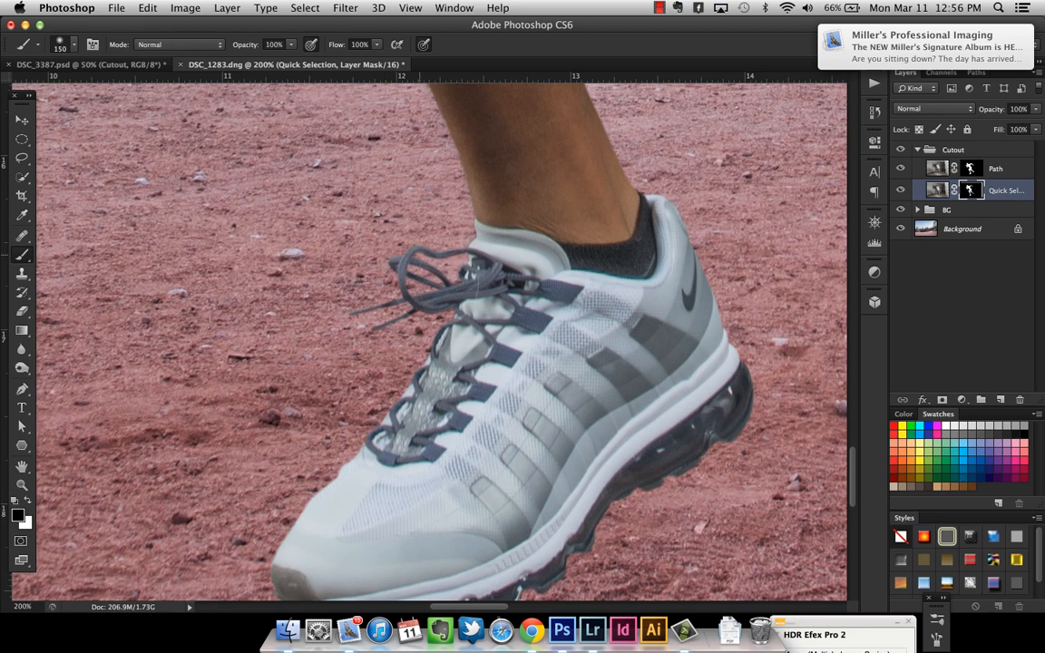
Step: Clean the Quick Selection mask up the front shin and knee, past the shorts and along the front of the shirt
left_click_drag(471, 210, 476, 409)
mouse_move(440, 277)
left_mouse_down()
mouse_move(431, 401)
mouse_move(458, 413)
mouse_move(436, 397)
left_mouse_up()
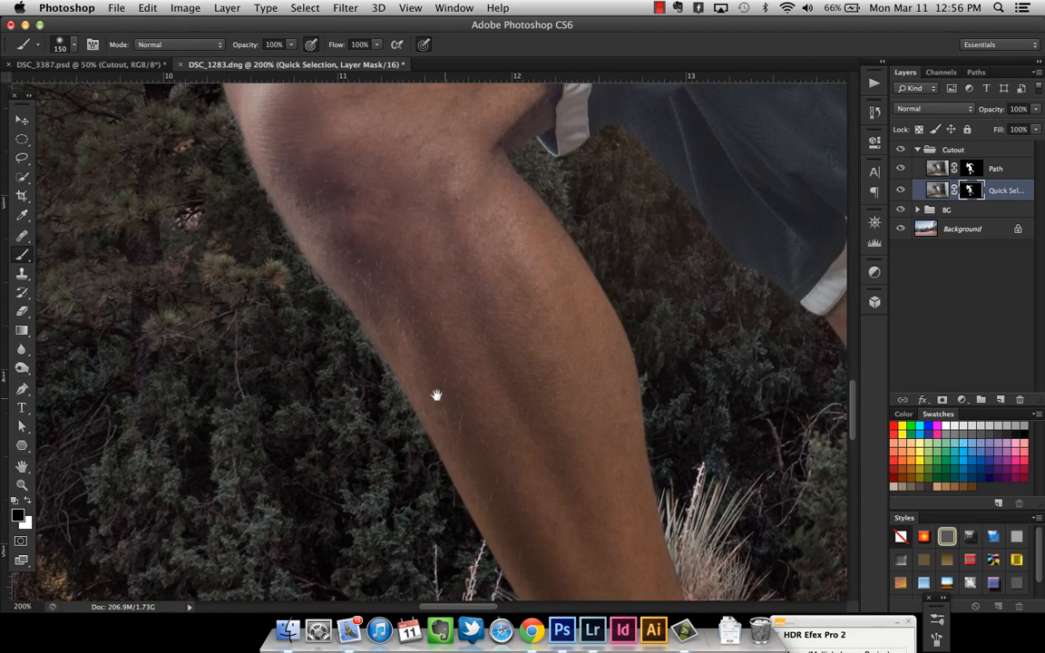
mouse_move(383, 243)
left_mouse_down()
mouse_move(429, 408)
mouse_move(446, 415)
left_mouse_up()
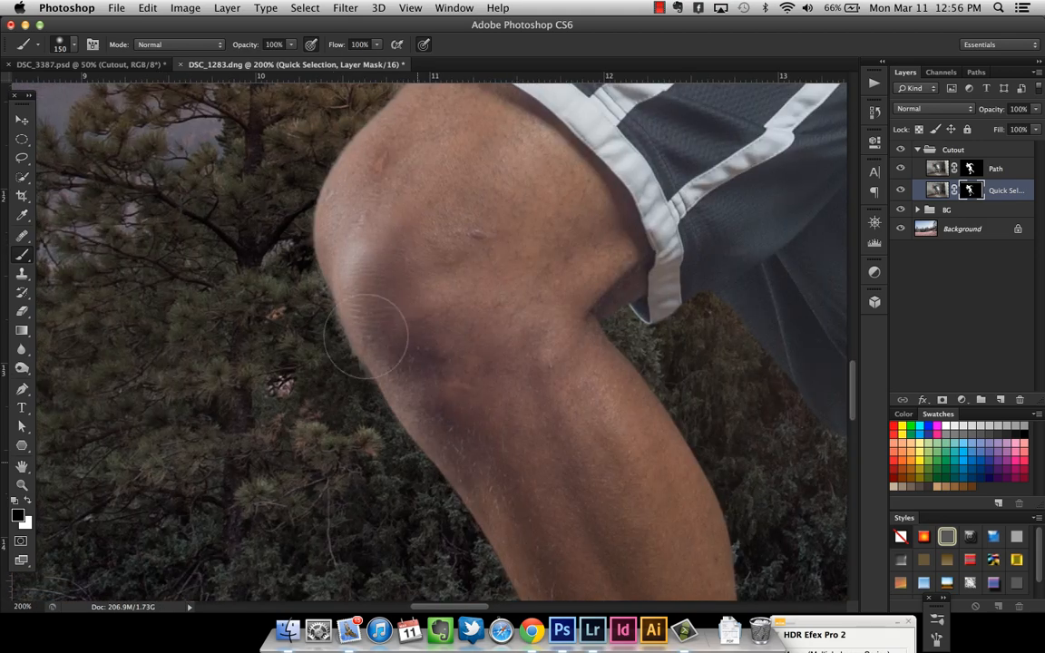
left_click_drag(348, 253, 383, 382)
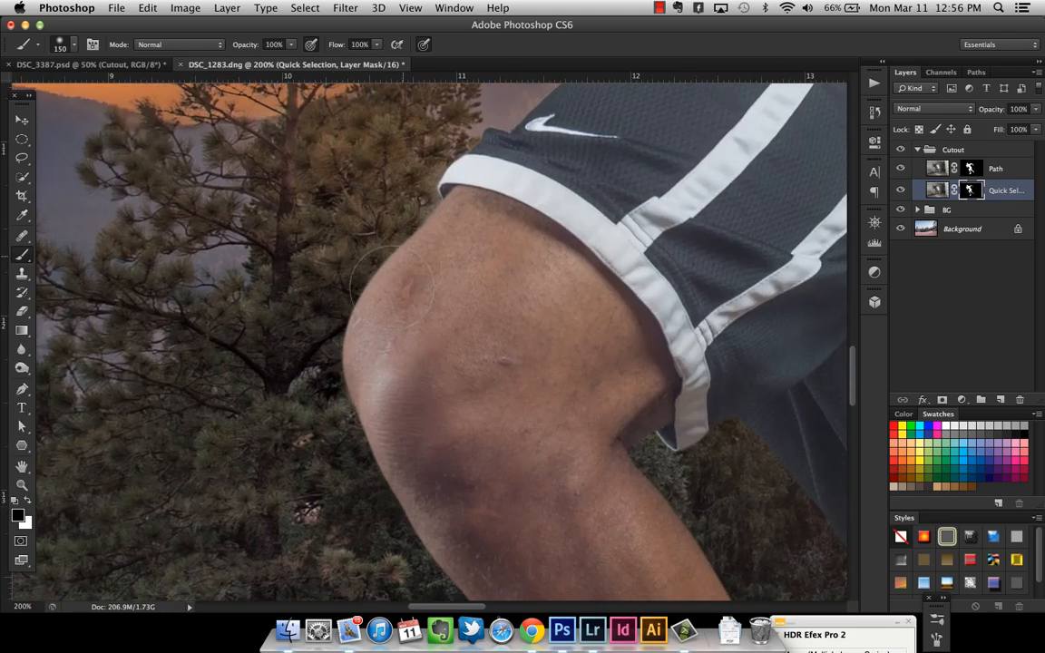
scroll(363, 299, "up", 5)
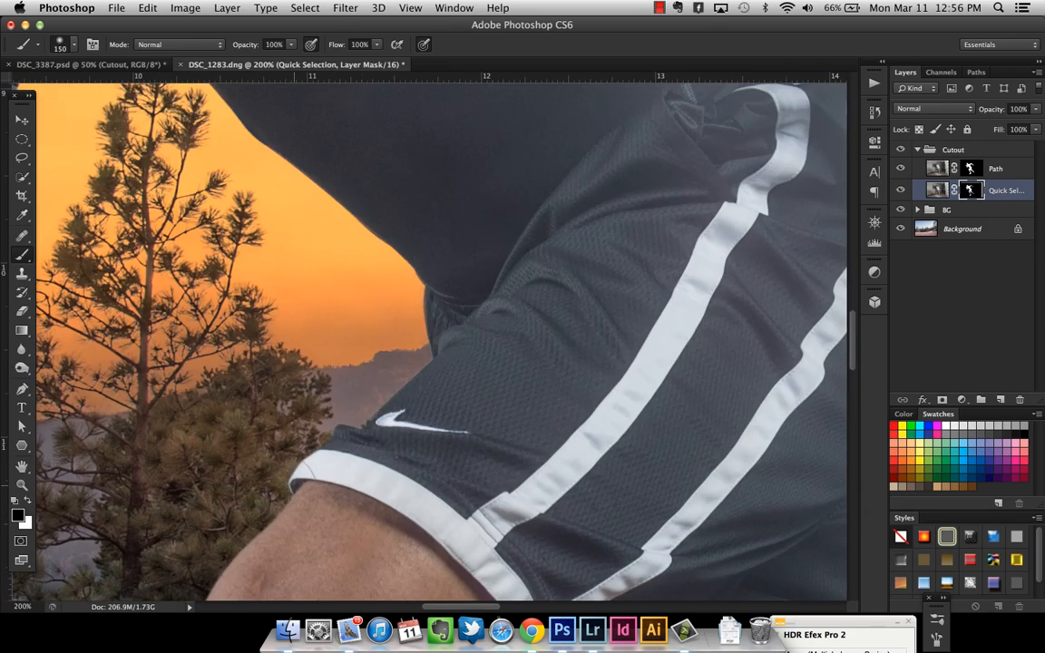
left_click_drag(400, 245, 473, 382)
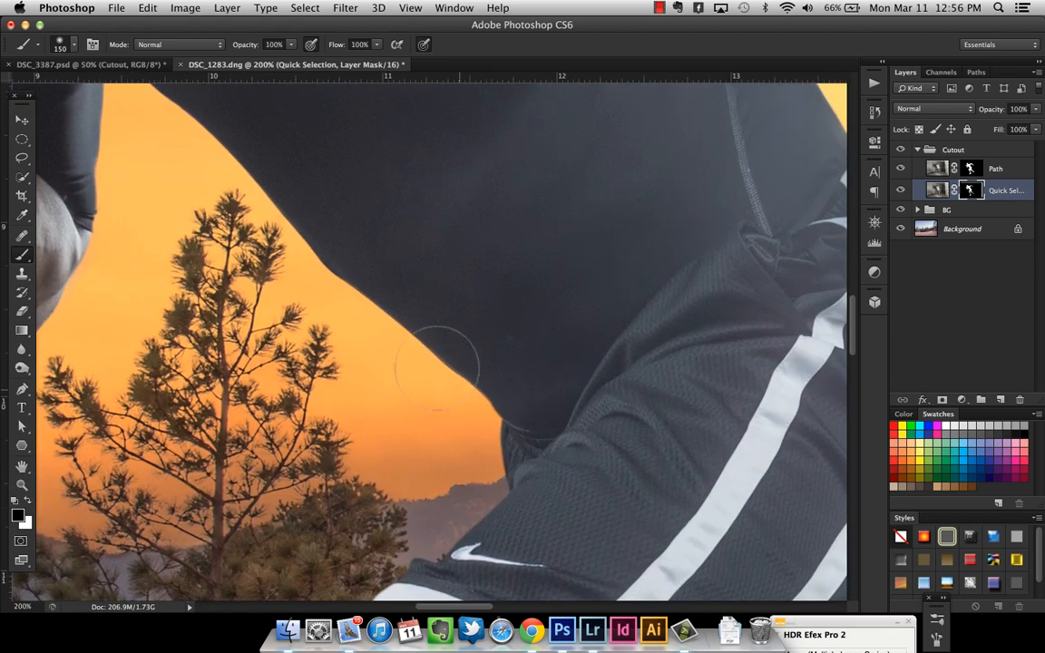
left_click_drag(344, 242, 486, 385)
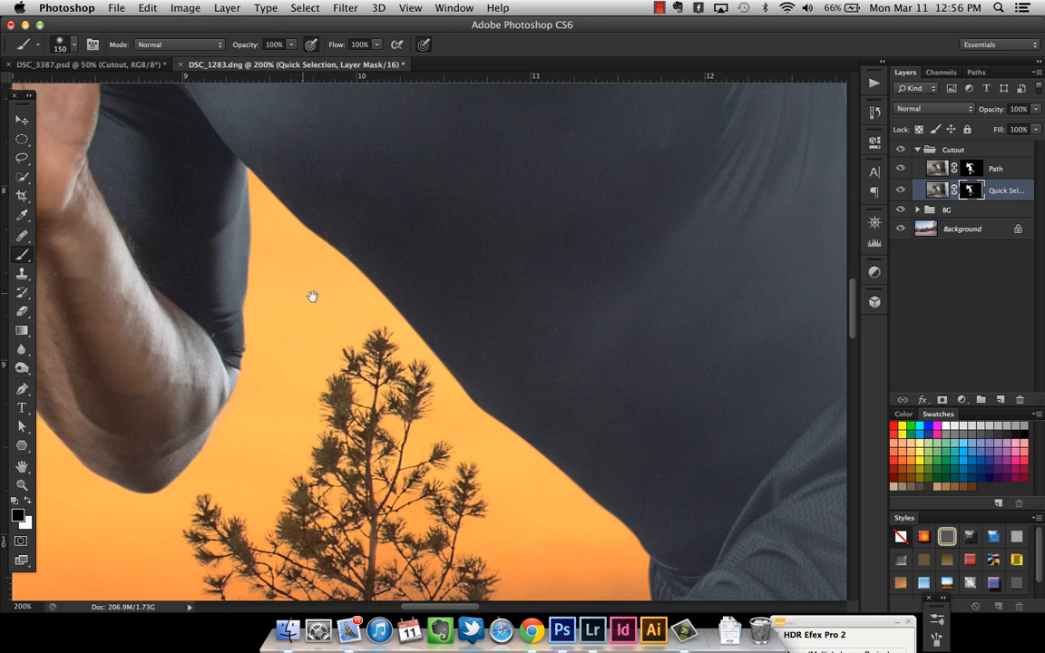
Step: Reduce the brush to 90 px and paint out the fringe along the raised arm's sleeve on the Quick Selection mask
left_click_drag(310, 296, 396, 269)
key("bracketleft")
key("bracketleft")
key("bracketleft")
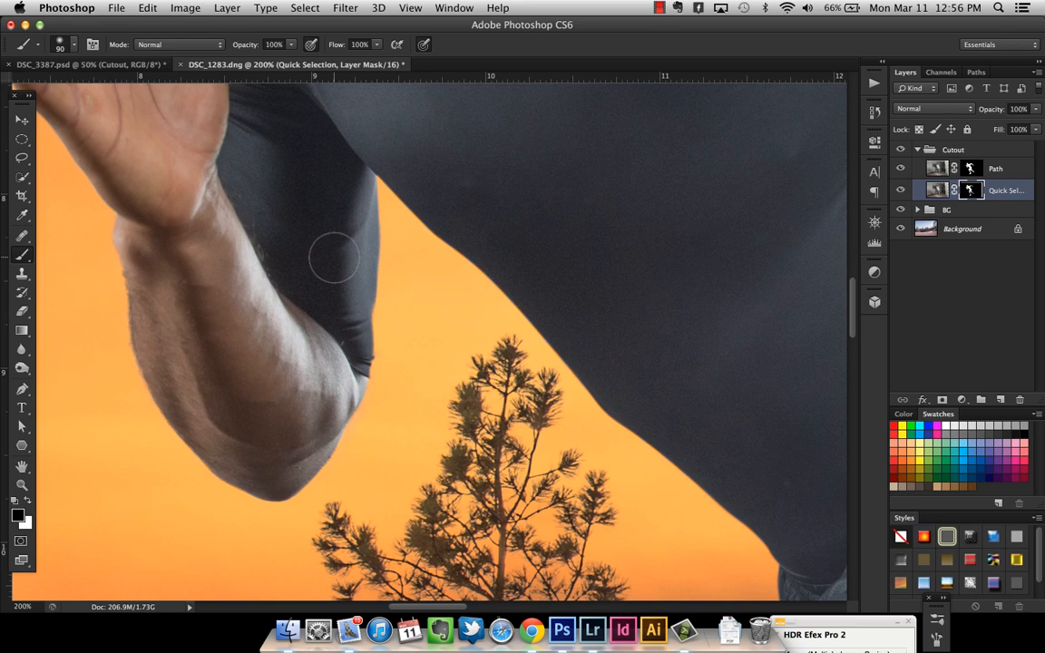
mouse_move(383, 231)
left_mouse_down()
mouse_move(392, 327)
mouse_move(383, 352)
left_mouse_up()
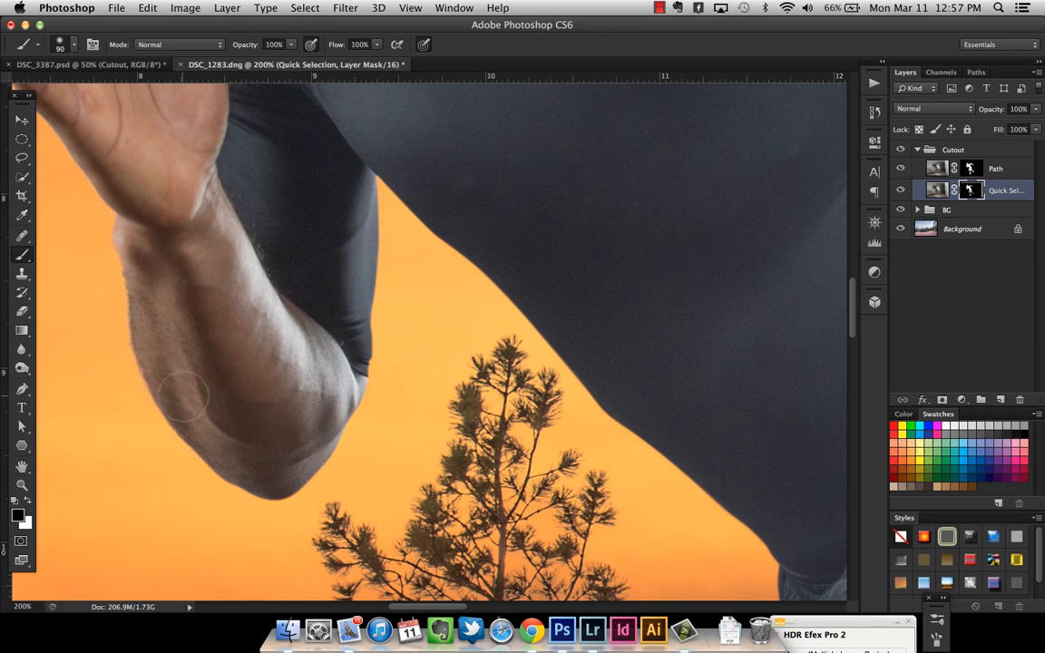
Step: Examine the Quick Selection cutout's edge from the bent elbow up the forearm, raised hand and face
key("z")
left_click(170, 419)
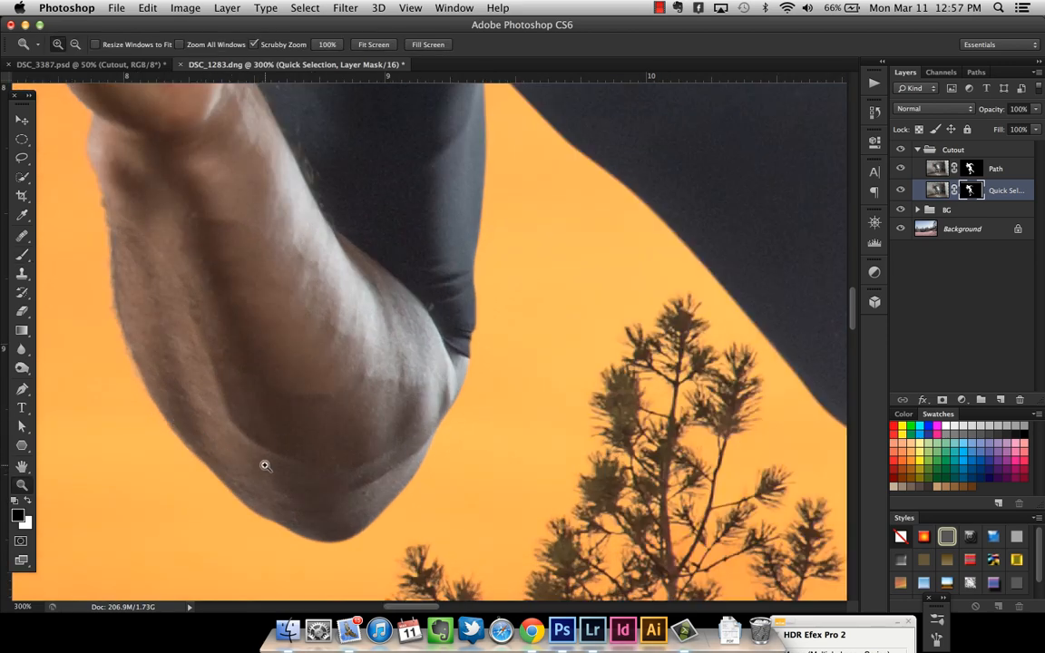
key("b")
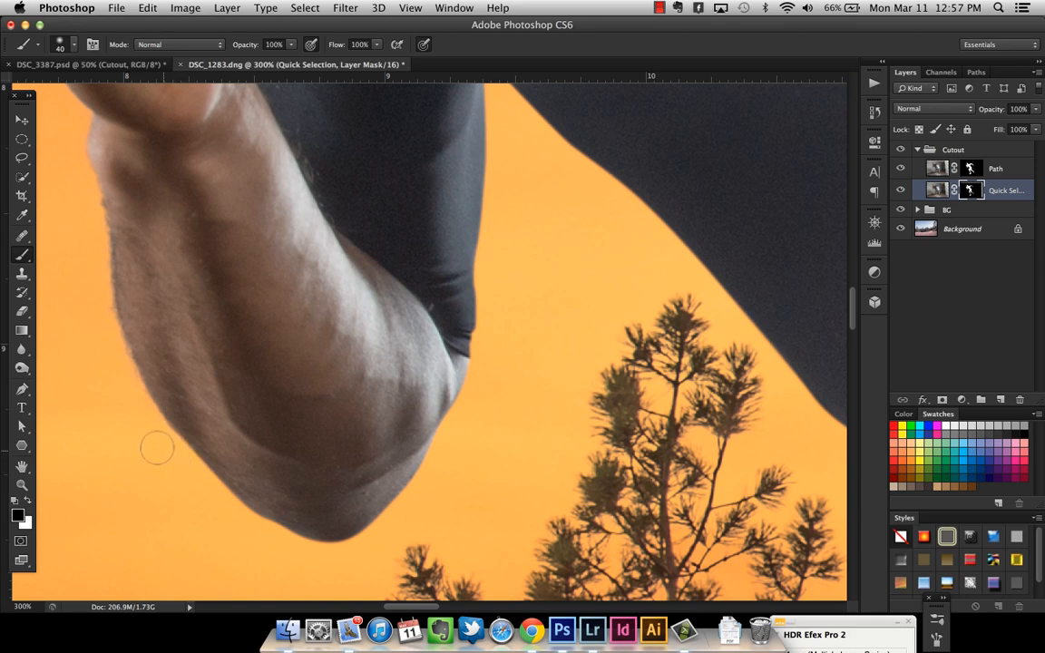
mouse_move(108, 174)
left_mouse_down()
mouse_move(226, 373)
mouse_move(217, 364)
left_mouse_up()
mouse_move(186, 260)
left_mouse_down()
mouse_move(344, 414)
mouse_move(334, 405)
left_mouse_up()
key("bracketright")
key("bracketright")
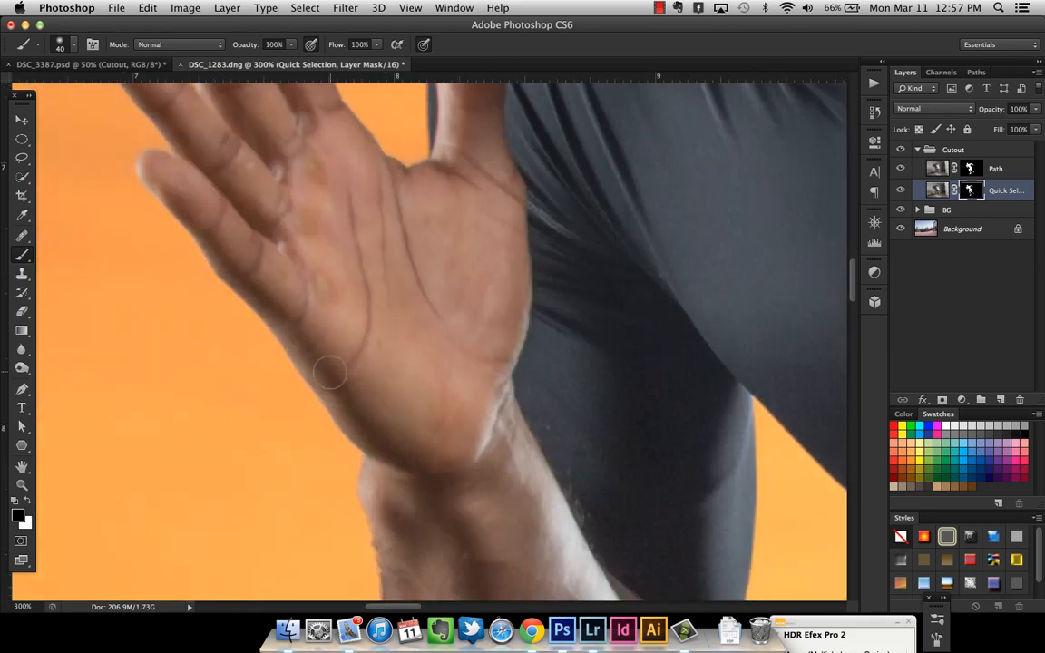
key("bracketright")
key("bracketright")
left_click_drag(212, 211, 372, 475)
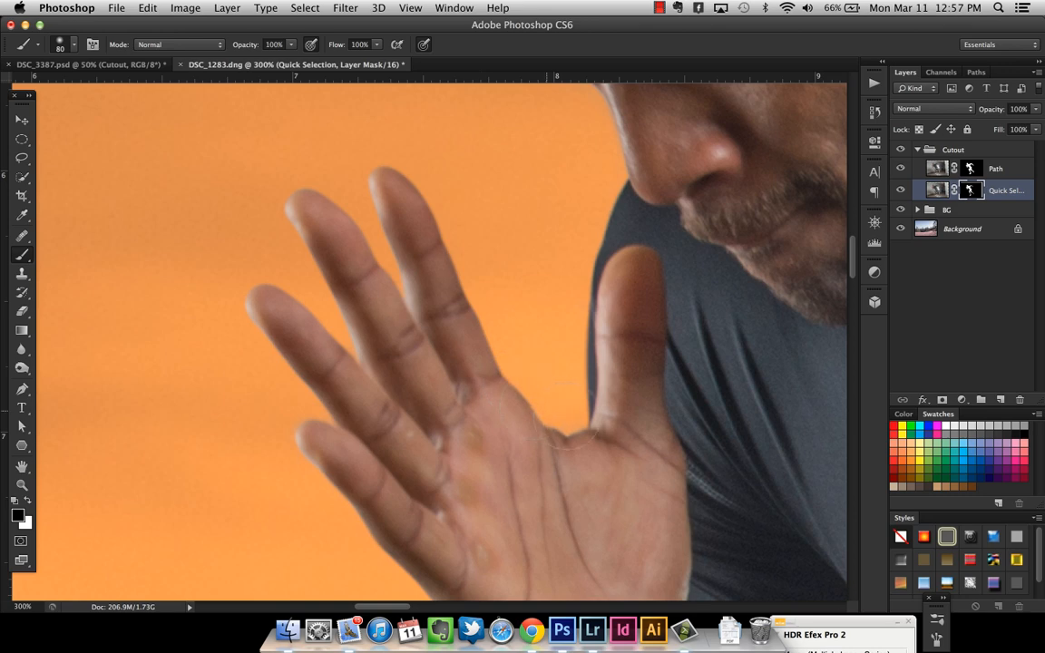
left_click_drag(597, 250, 504, 437)
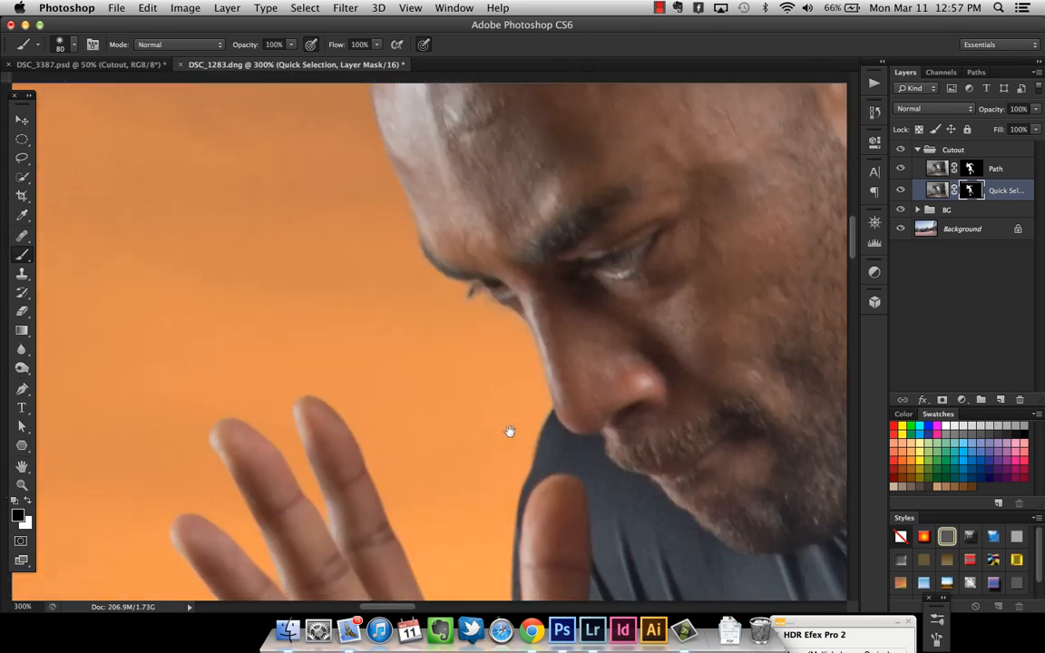
scroll(516, 359, "up", 10)
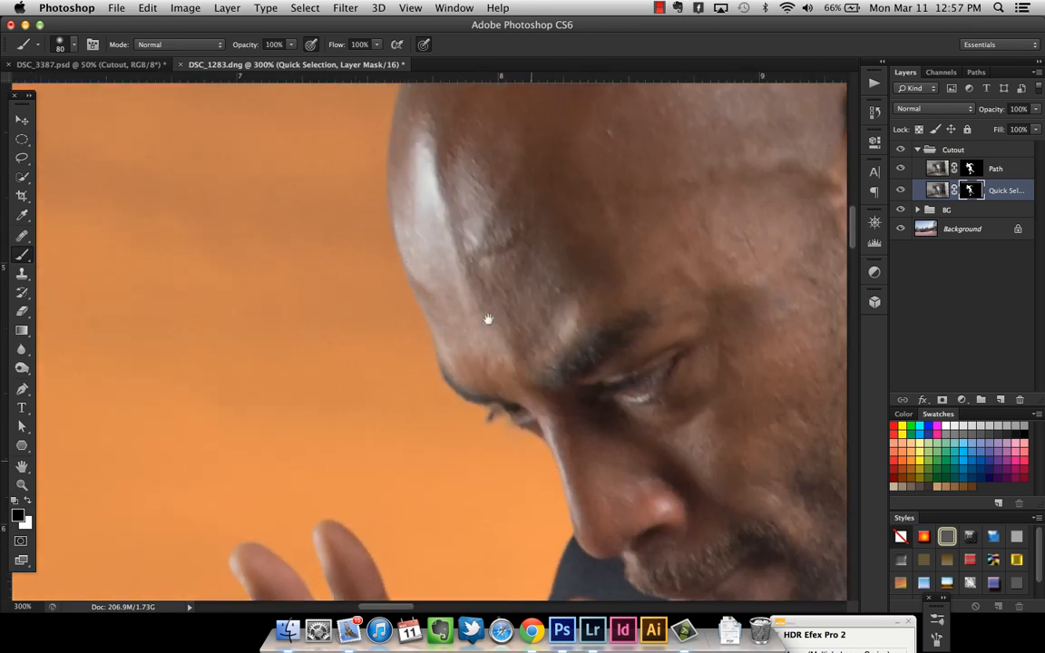
scroll(406, 237, "down", 5)
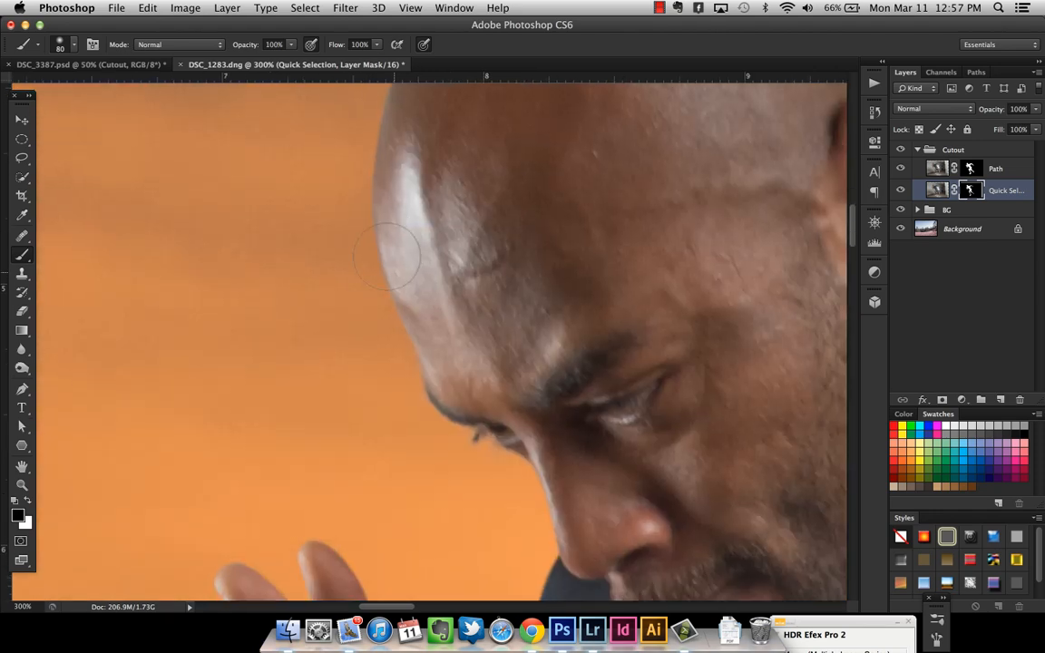
Step: Set the brush to 10 px with white paint at the eyelashes beside the bridge of the nose
key("z")
left_click(496, 423)
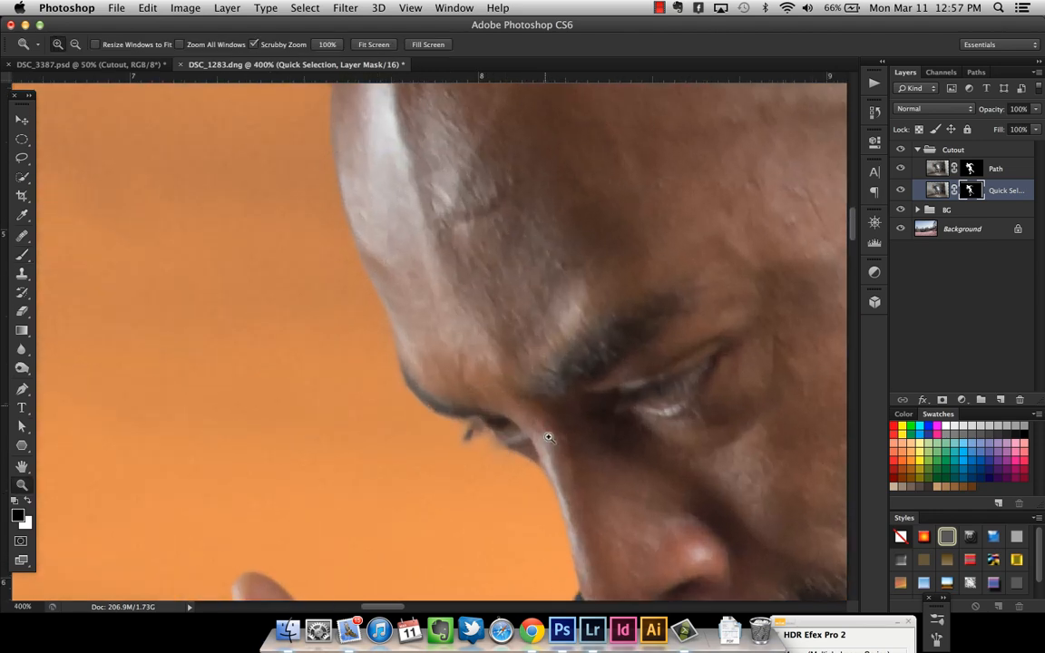
left_click_drag(579, 495, 539, 432)
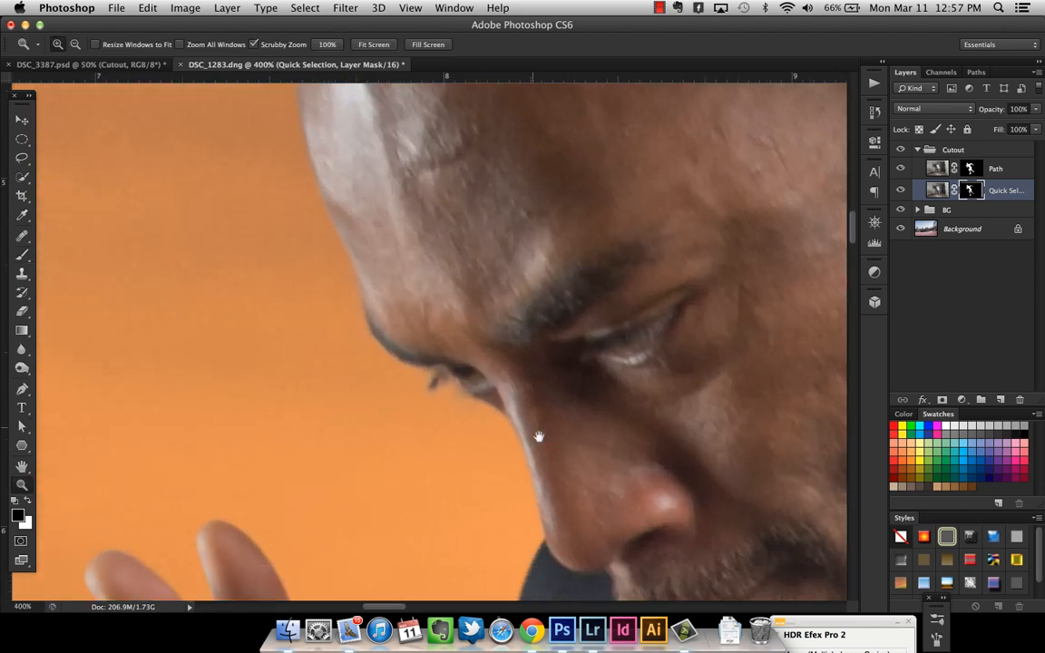
key("b")
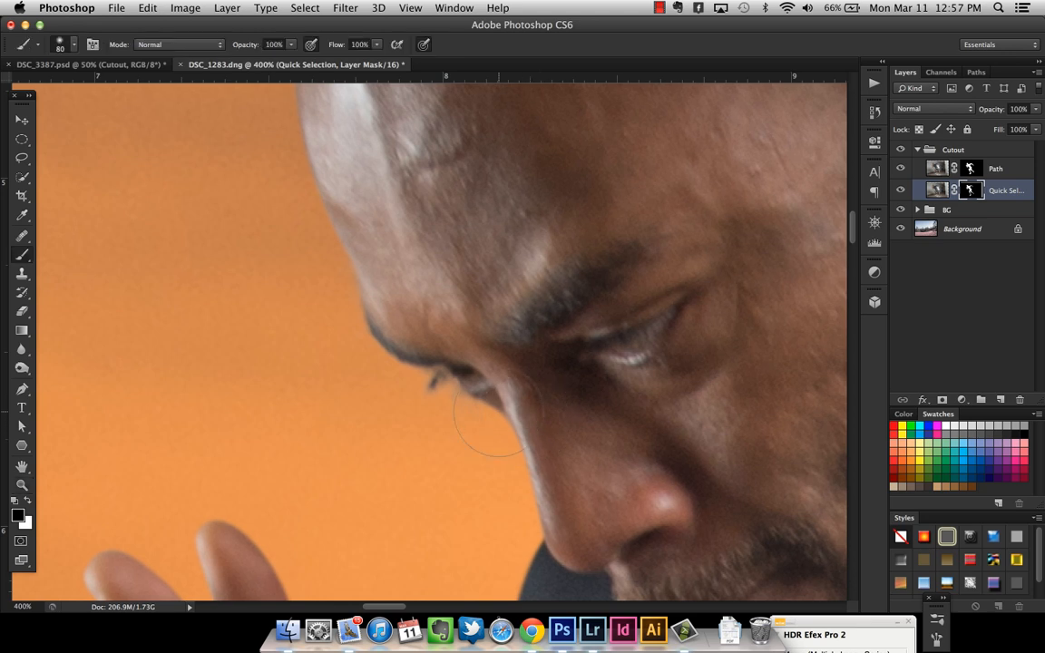
key("bracketleft")
key("bracketleft")
key("bracketleft")
key("x")
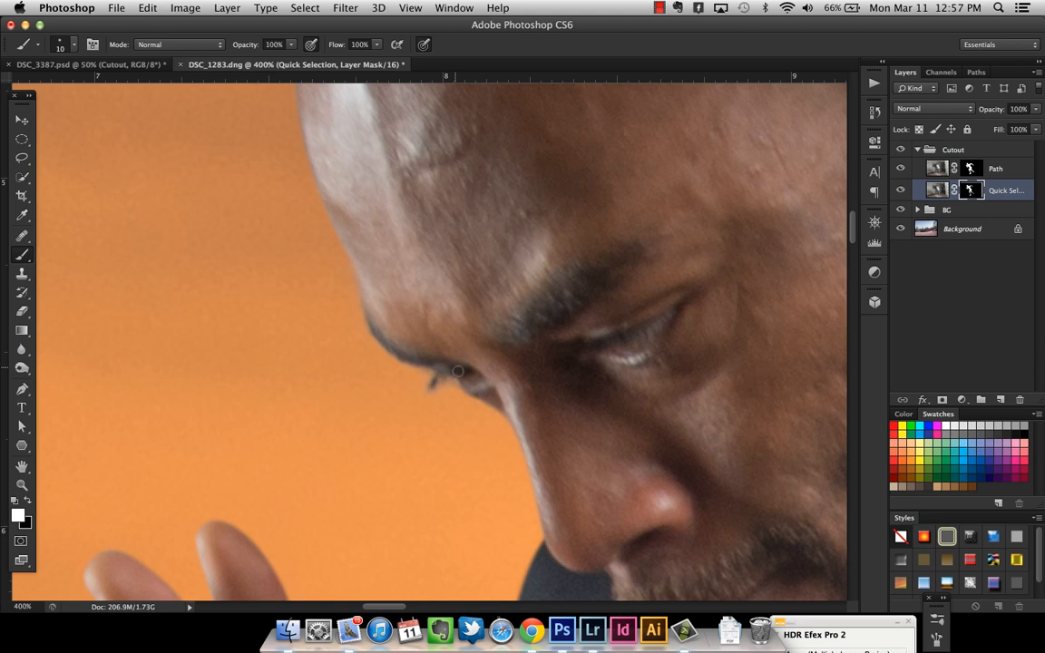
Step: Set the mask brush to 40 px with black paint and the Overlay blending mode
key("x")
key("x")
key("bracketright")
key("bracketright")
key("bracketright")
key("bracketright")
key("bracketright")
key("x")
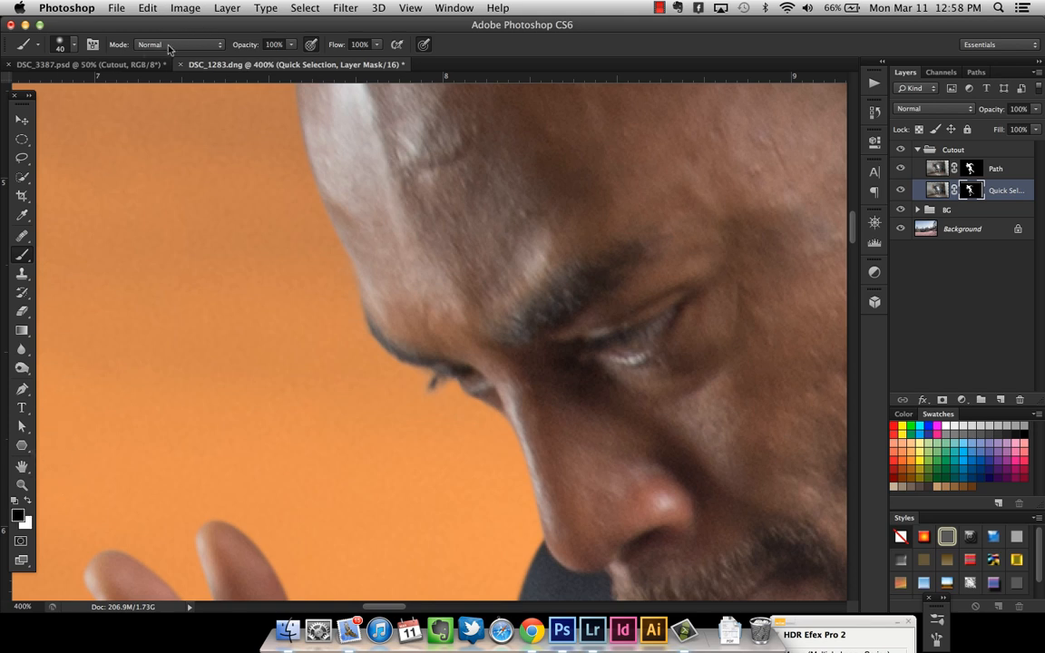
left_click(156, 43)
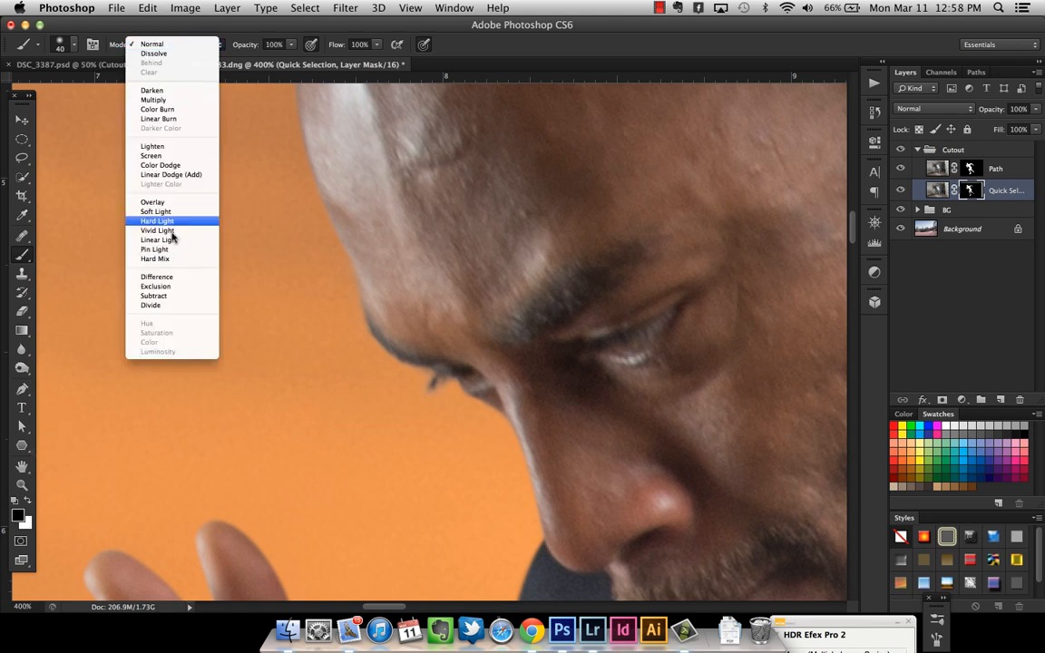
left_click(166, 203)
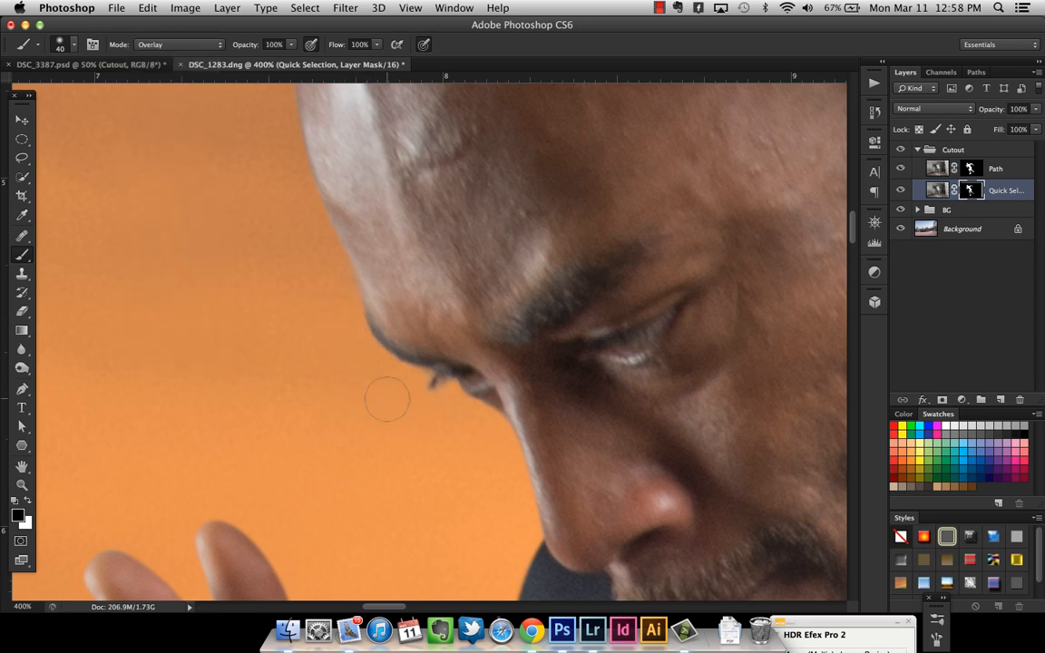
Step: Examine the cutout from the raised hand and torso down to the legs and shoes at 50% zoom
key("v")
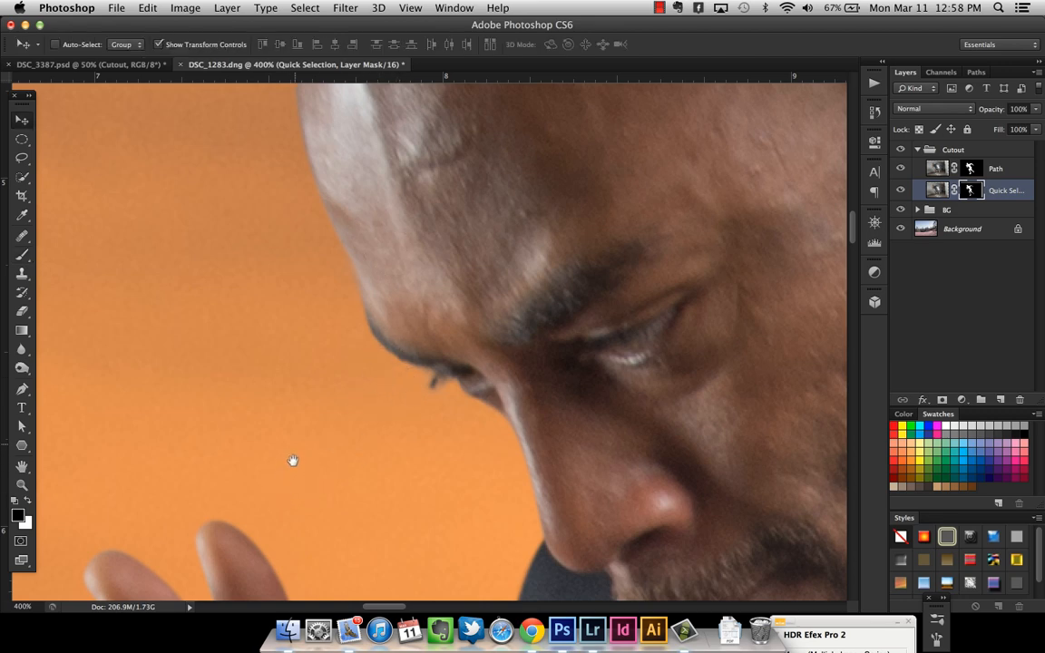
left_click_drag(373, 553, 383, 224)
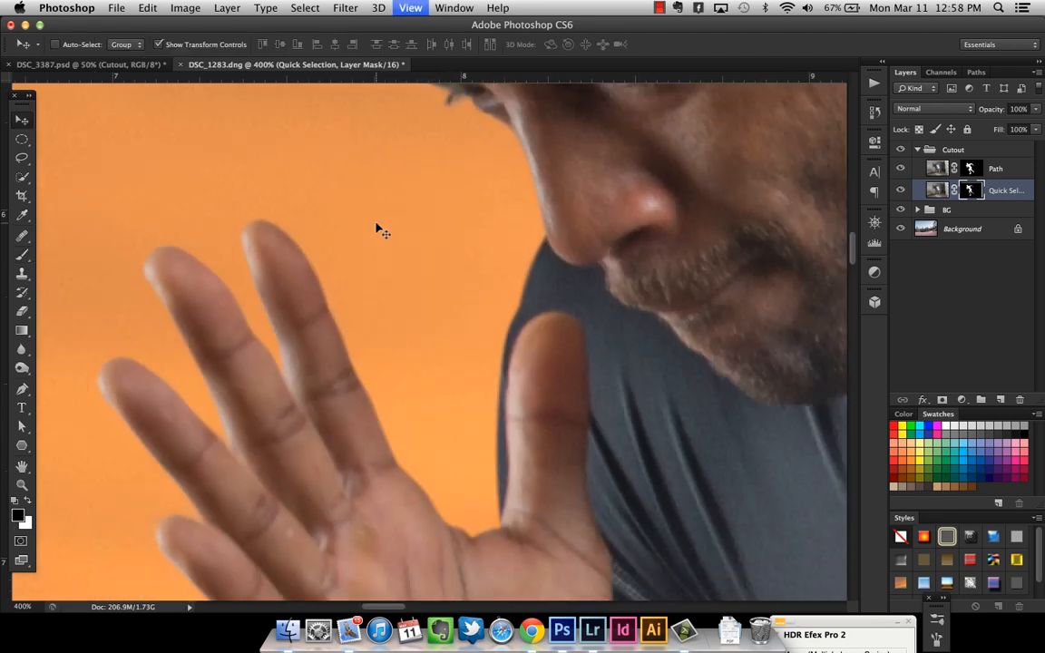
key("super+minus")
key("super+minus")
key("super+minus")
key("super+minus")
key("super+minus")
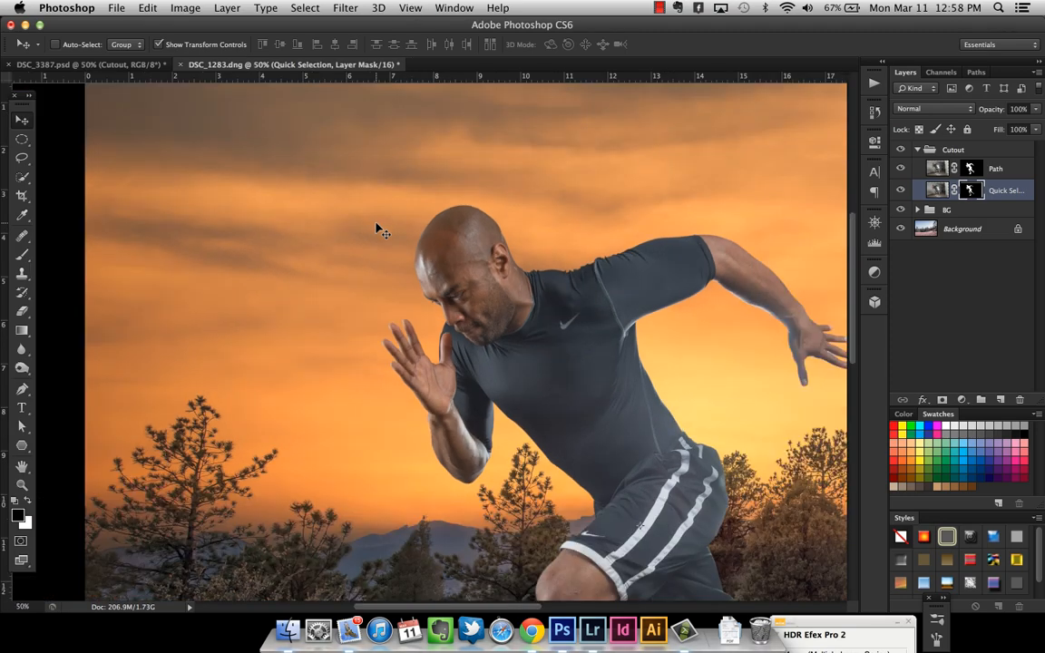
left_click_drag(664, 355, 560, 196)
left_click_drag(648, 361, 588, 253)
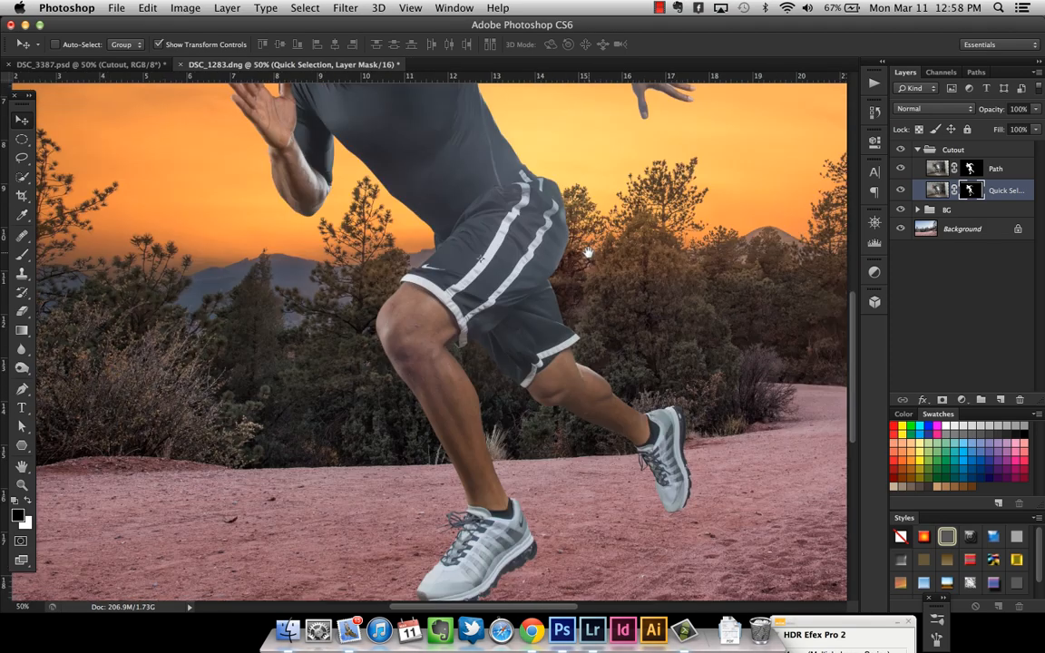
Step: Paint black in Overlay mode on the Quick Selection mask along the back of the trailing leg, just below the shorts' hem
key("z")
left_click(589, 361)
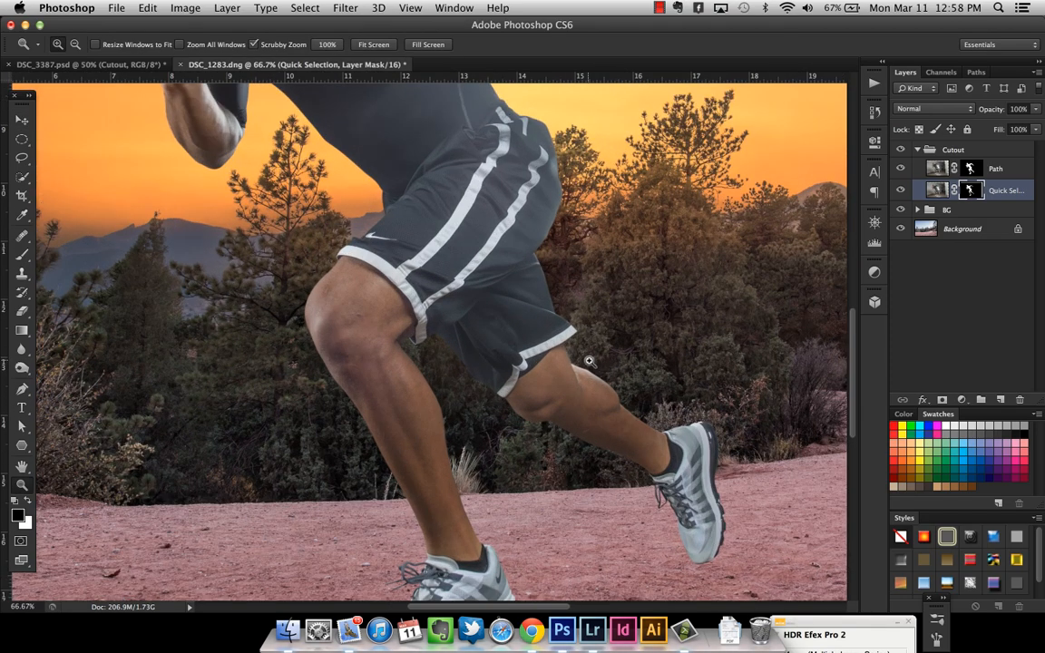
left_click(589, 361)
left_click(589, 361)
left_click(589, 361)
left_click(901, 188)
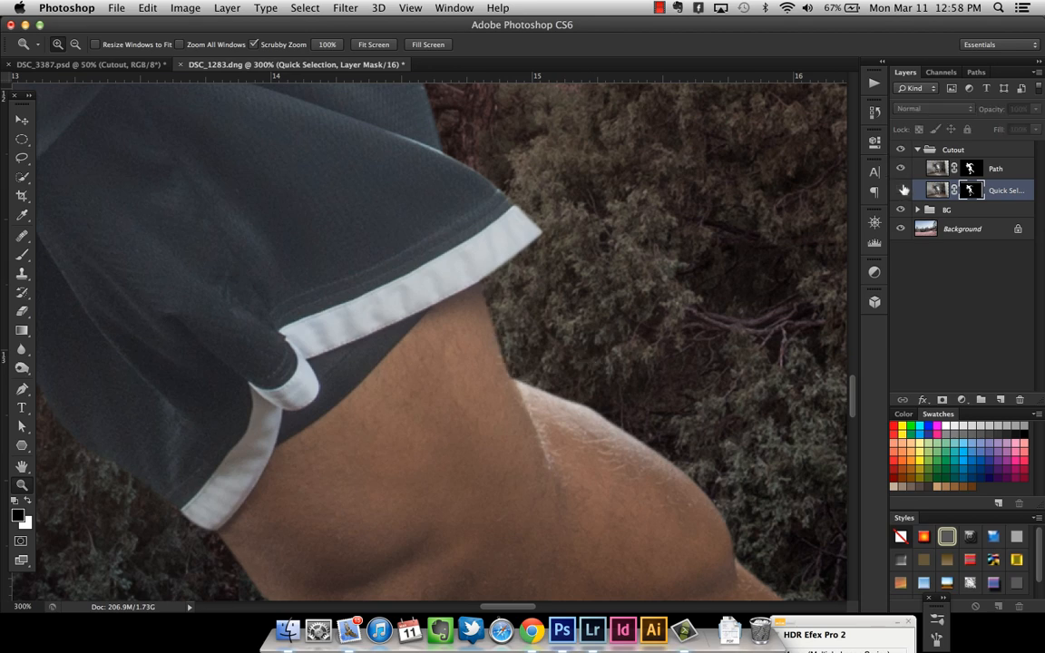
left_click(902, 189)
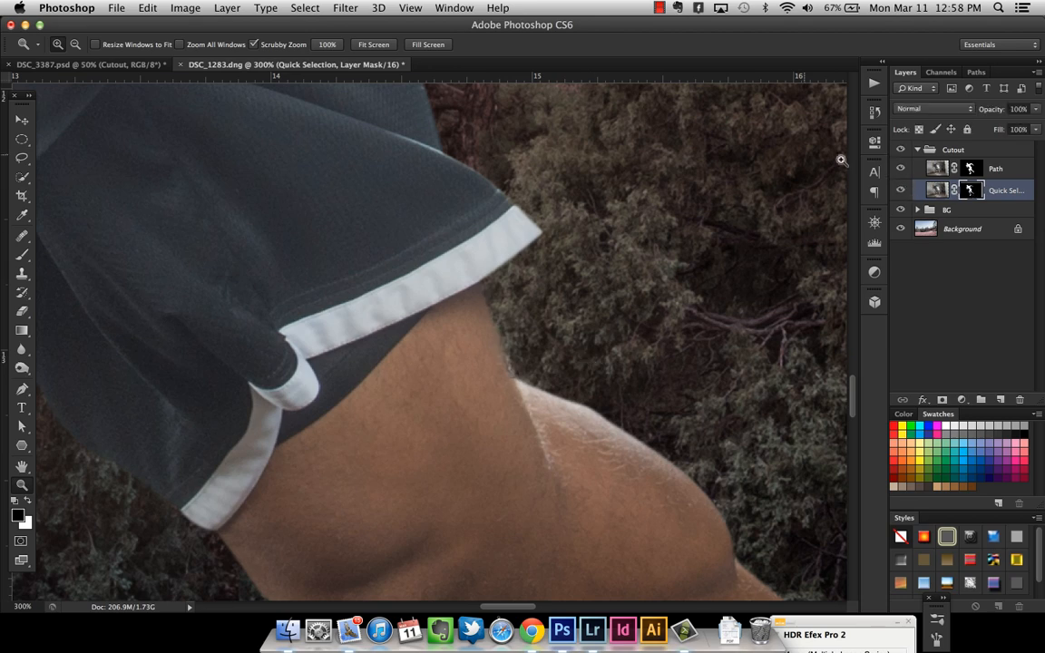
key("b")
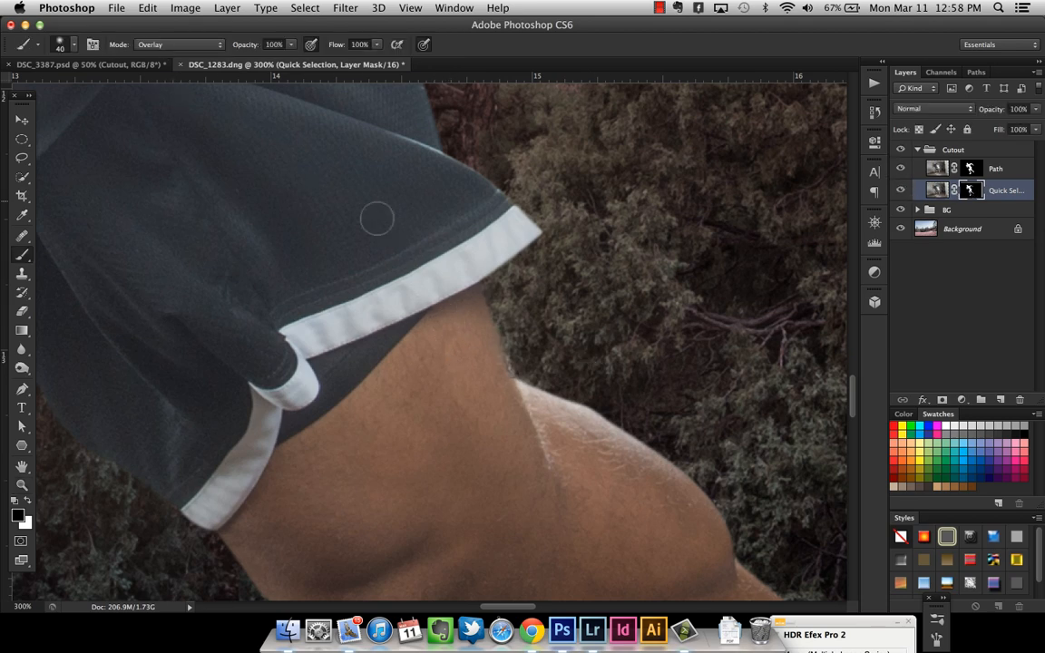
left_click_drag(517, 325, 543, 370)
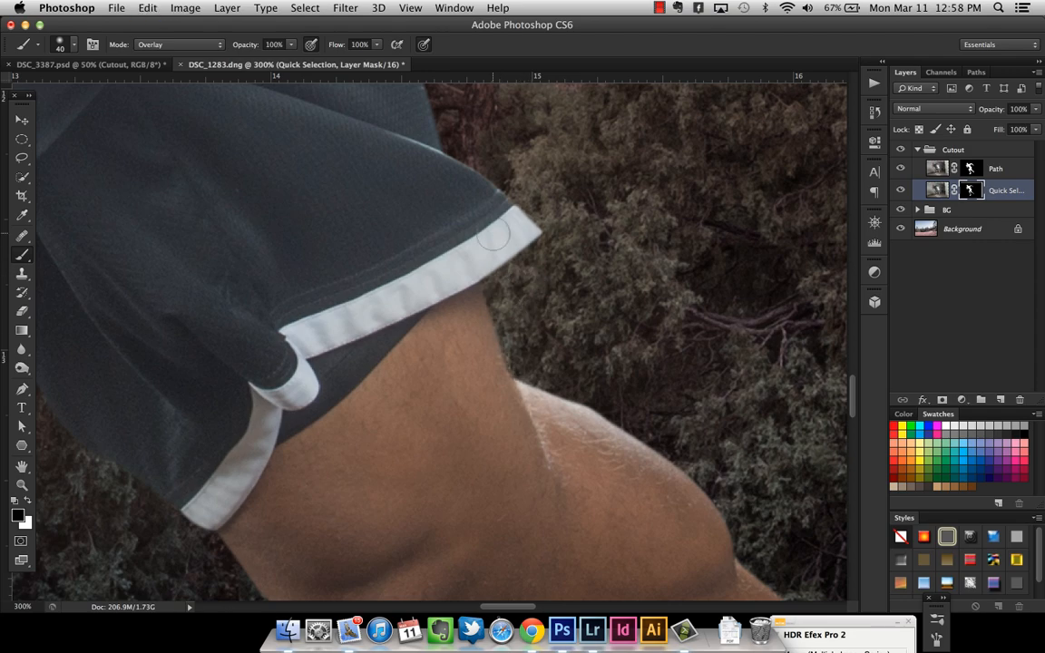
Step: Examine the runner's legs, torso and arms against the background, up to the whole composite at 25% zoom
key("super+minus")
key("super+minus")
key("super+minus")
key("super+minus")
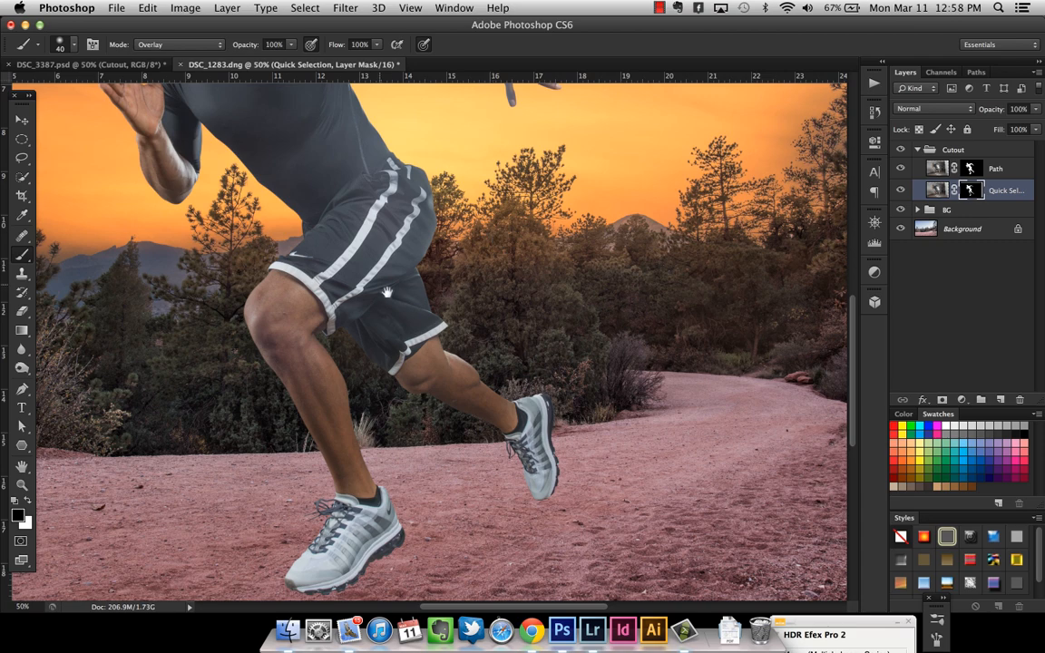
left_click_drag(387, 292, 495, 400)
left_click_drag(381, 428, 366, 309)
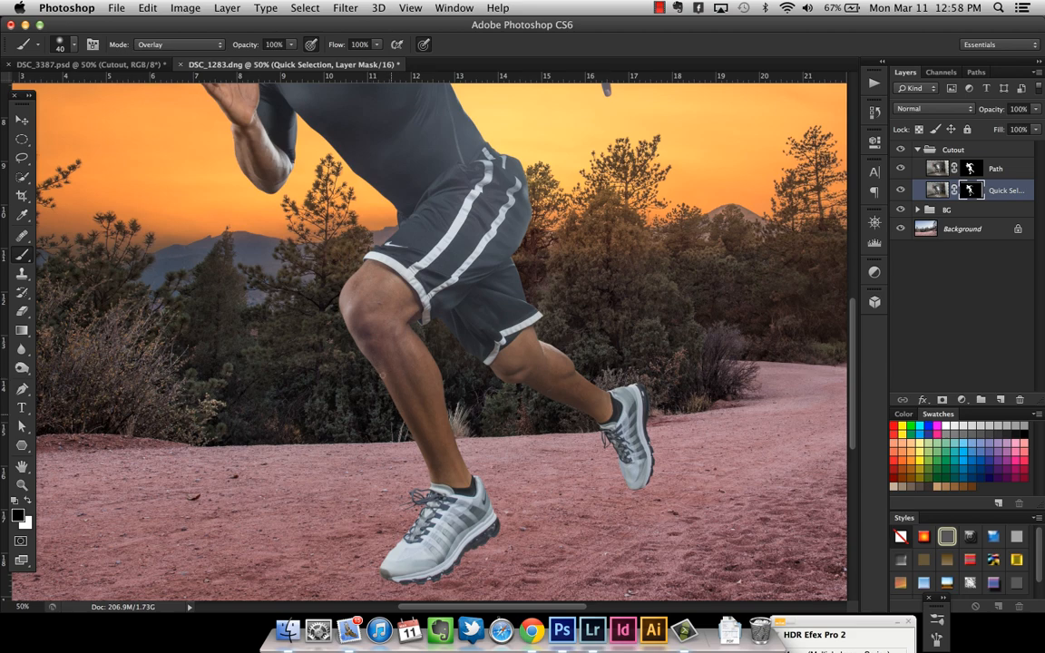
left_click_drag(342, 167, 438, 372)
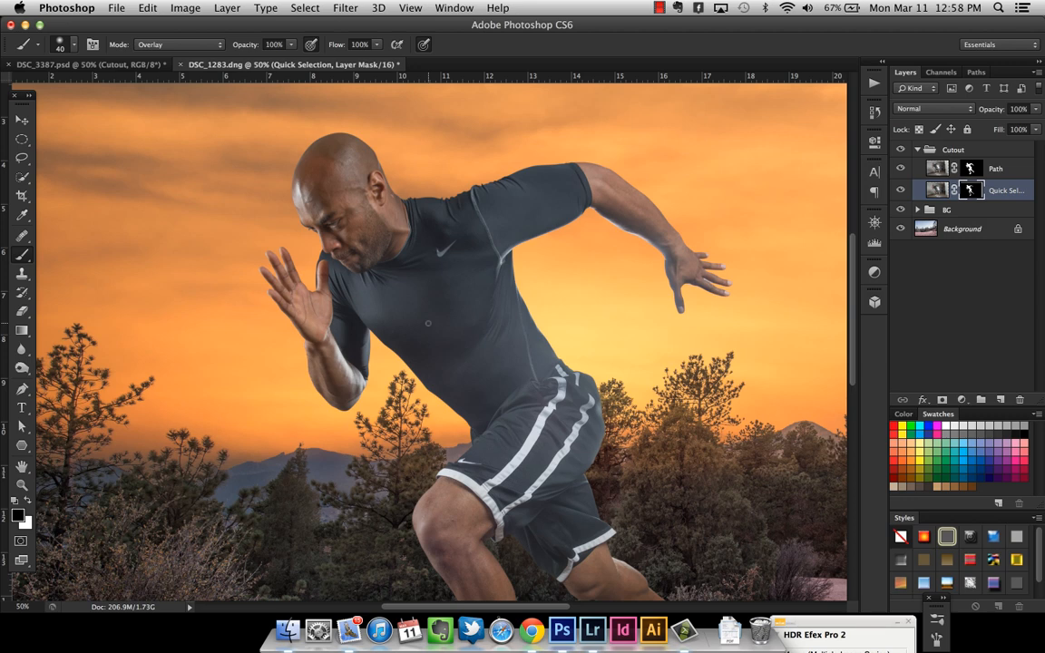
scroll(427, 324, "up", 1)
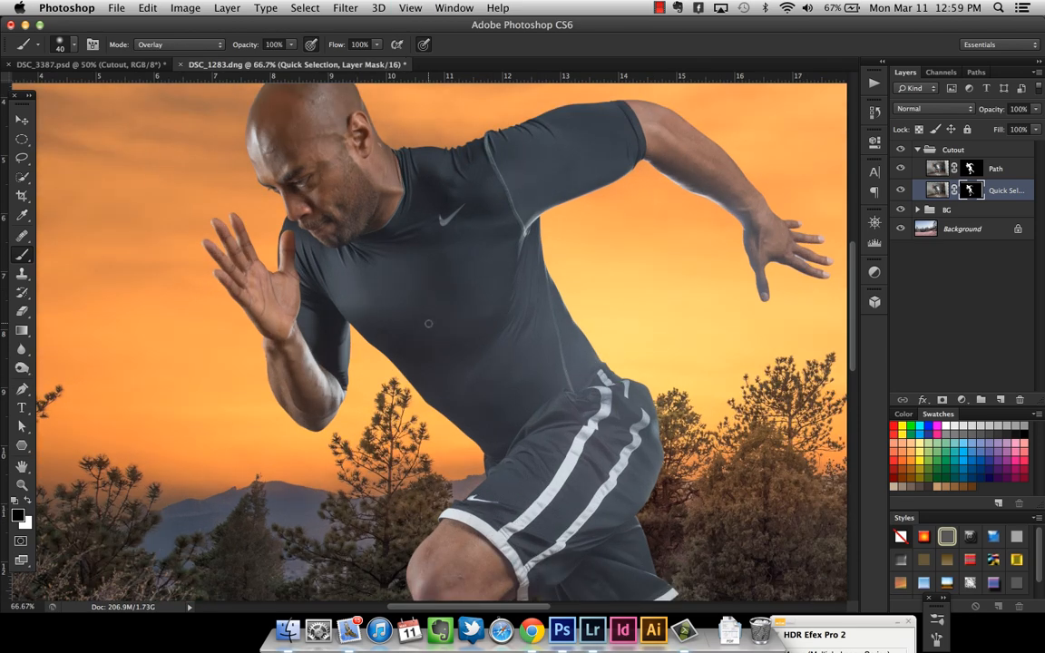
key("super+equal")
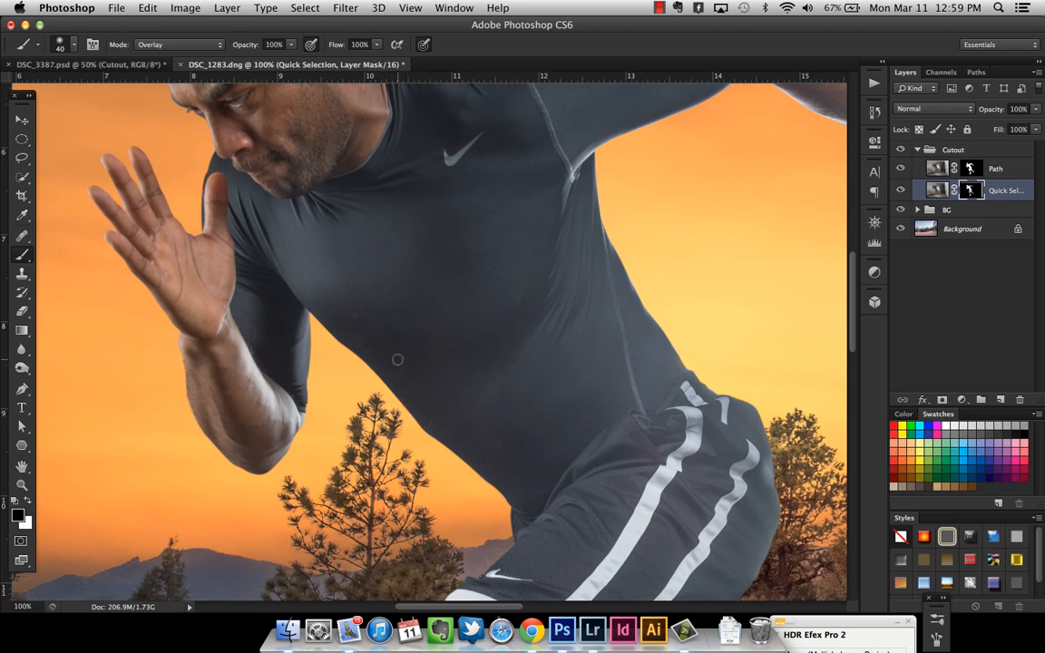
key("super+minus")
key("super+minus")
key("super+minus")
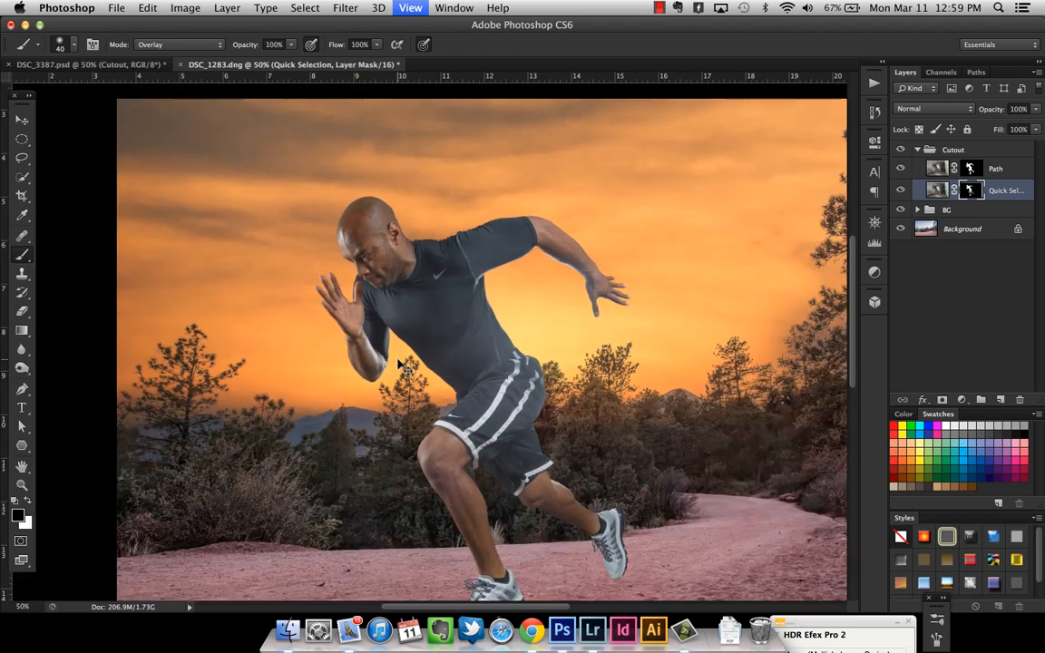
key("super+minus")
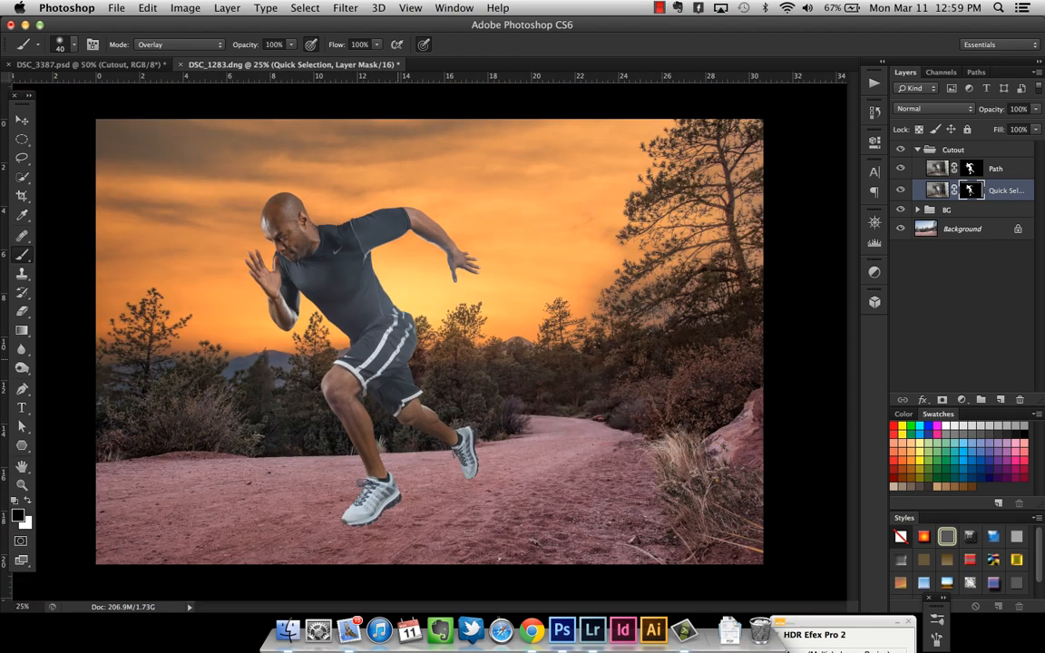
Step: Collapse the Cutout group and preview the composite's build-up by hiding and restoring Cutout, BG and Background
left_click(918, 150)
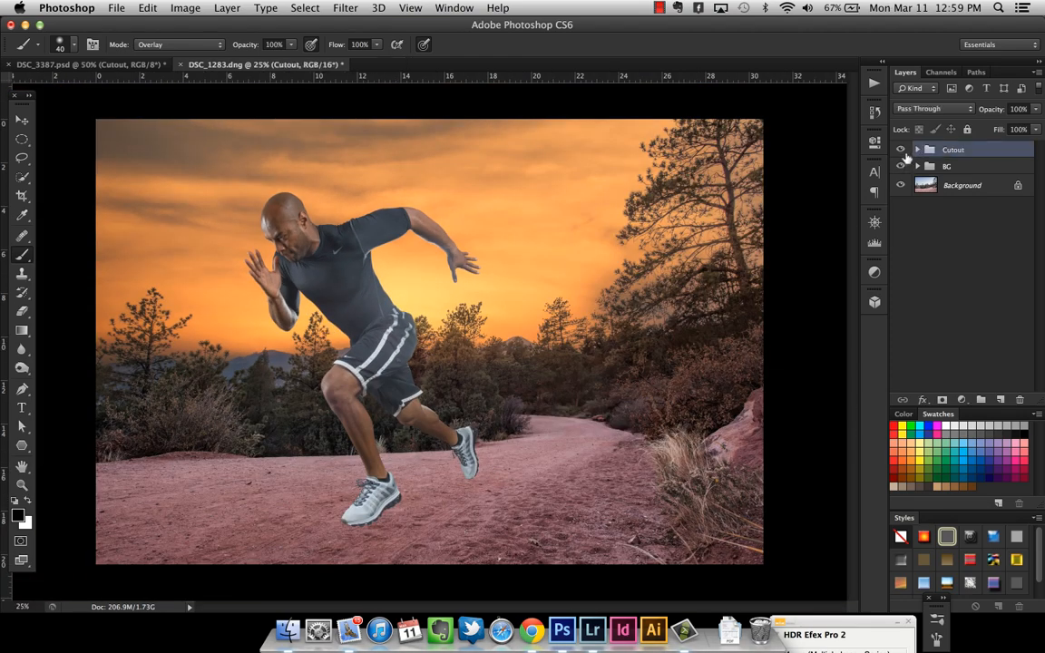
left_click_drag(901, 186, 905, 166)
left_click(902, 151)
left_click(903, 167)
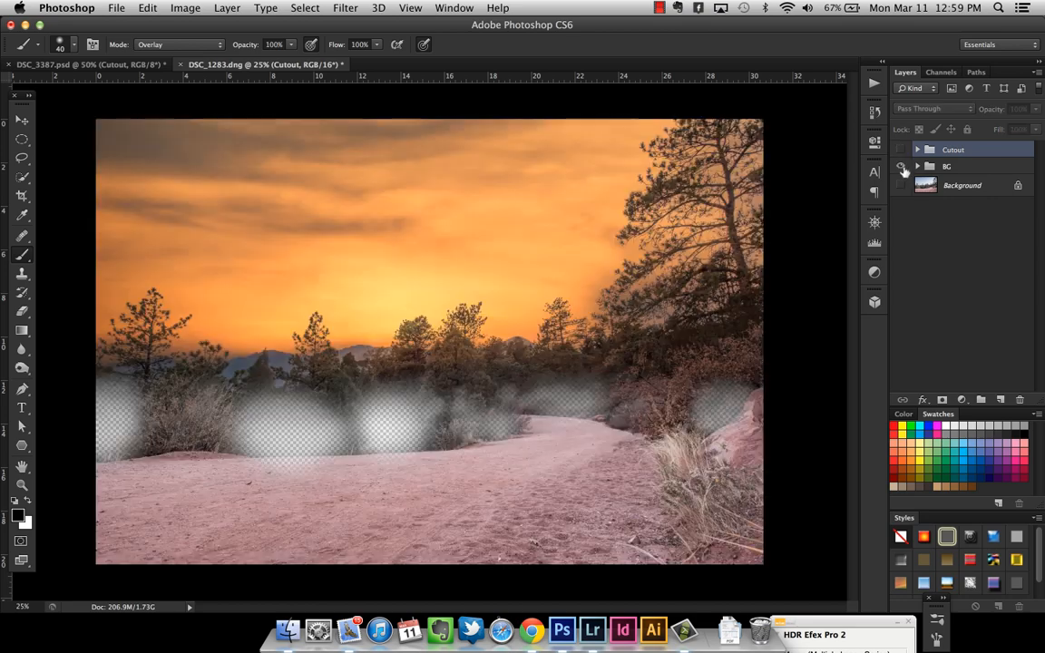
left_click(903, 185)
left_click(902, 151)
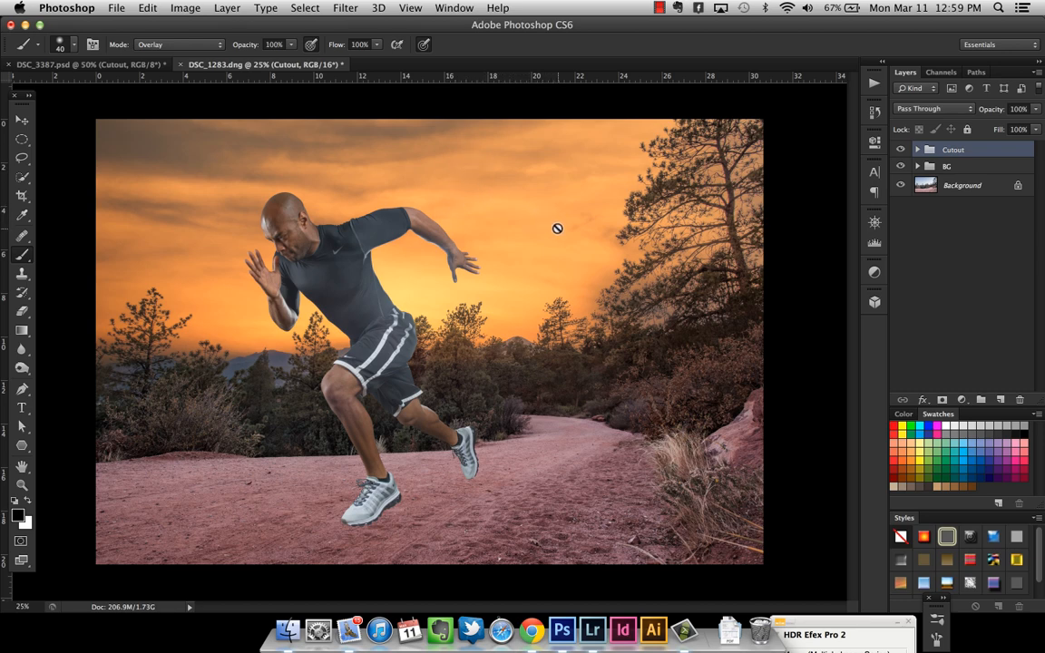
Step: Inspect the runner's head and upper body up close and return to the full composite at 25% zoom
key("z")
left_click(284, 211)
left_click(284, 210)
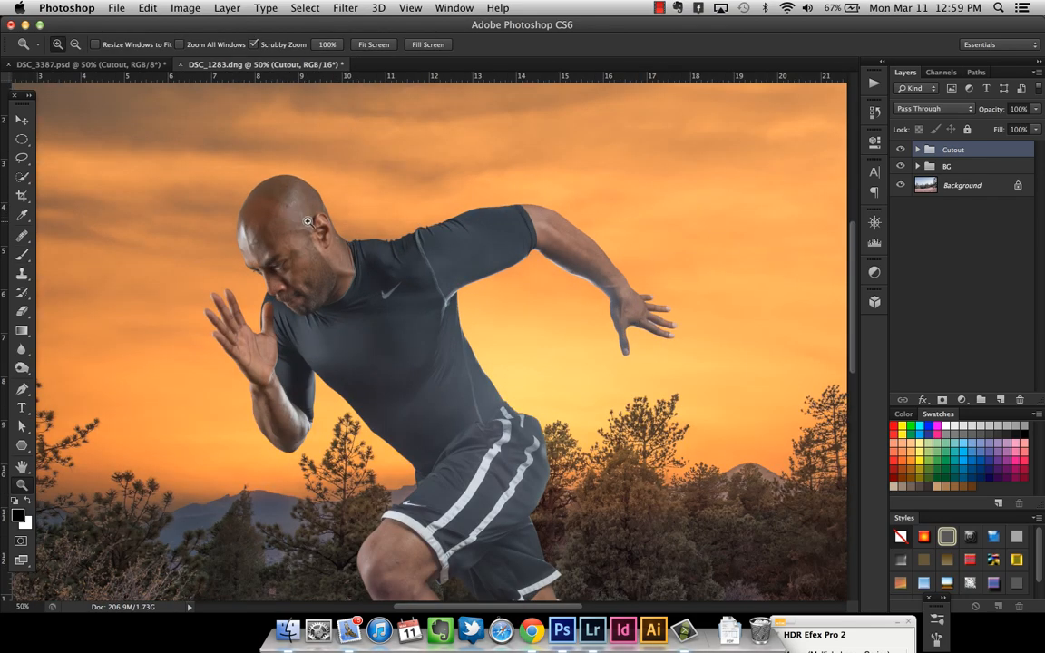
left_click(333, 233, "alt")
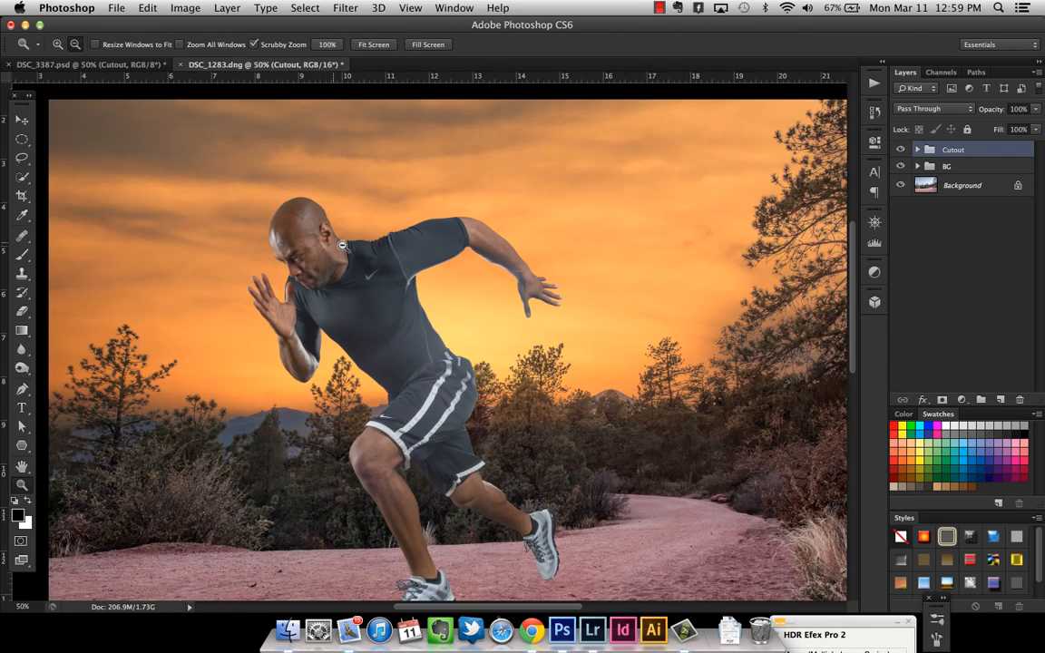
left_click(481, 299, "alt")
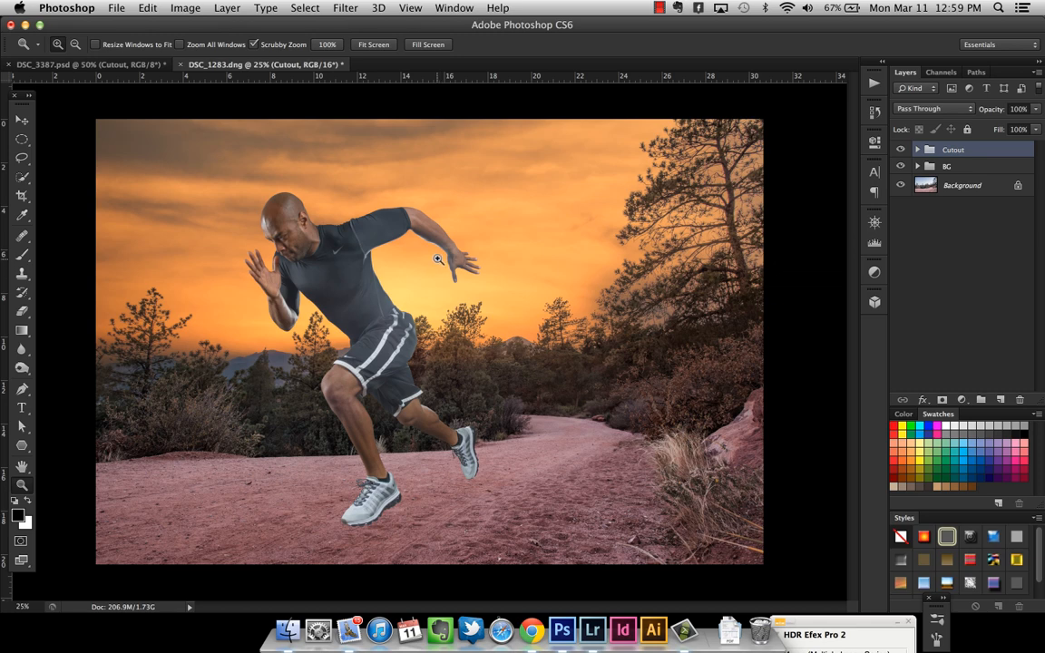
Step: Minimize the composite and Lightroom windows, dismiss the clipboard alert and switch to the Finder desktop
left_click(25, 24)
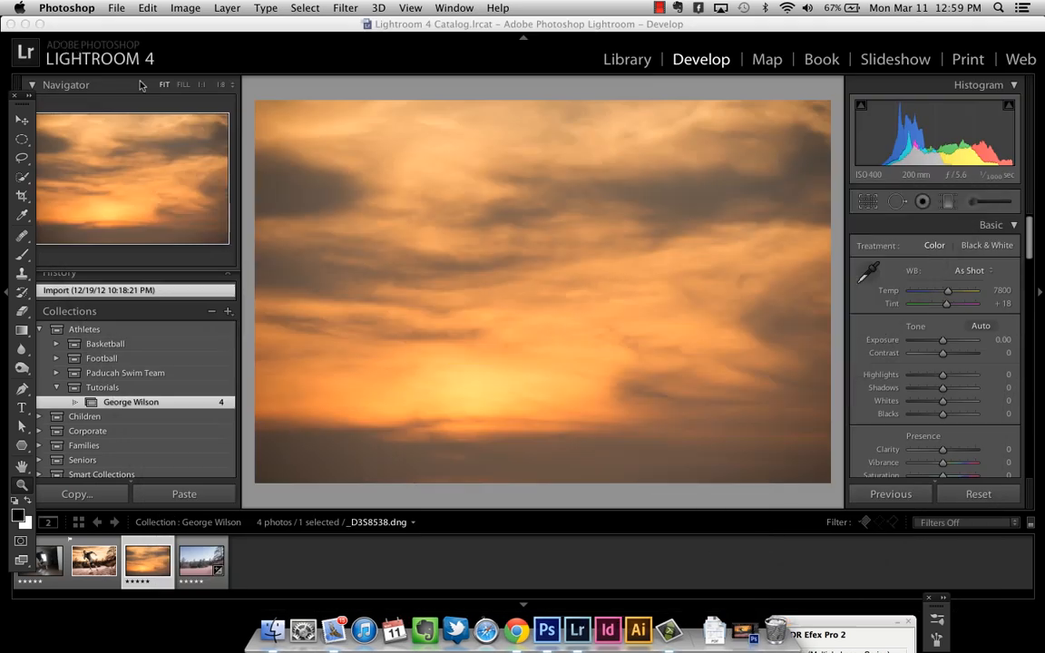
left_click(628, 226)
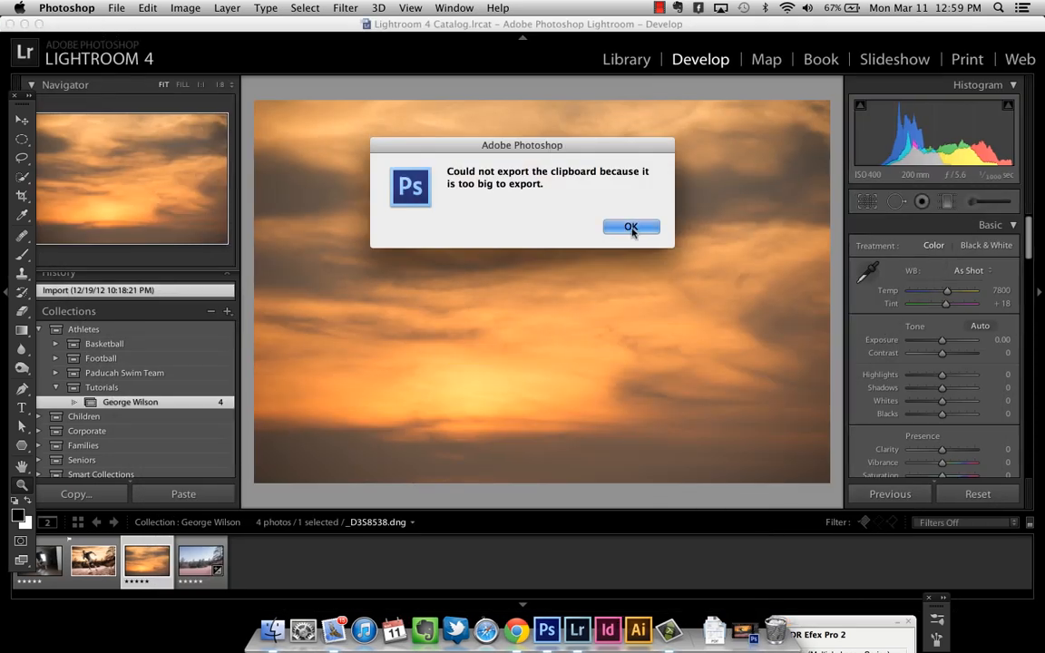
left_click(28, 25)
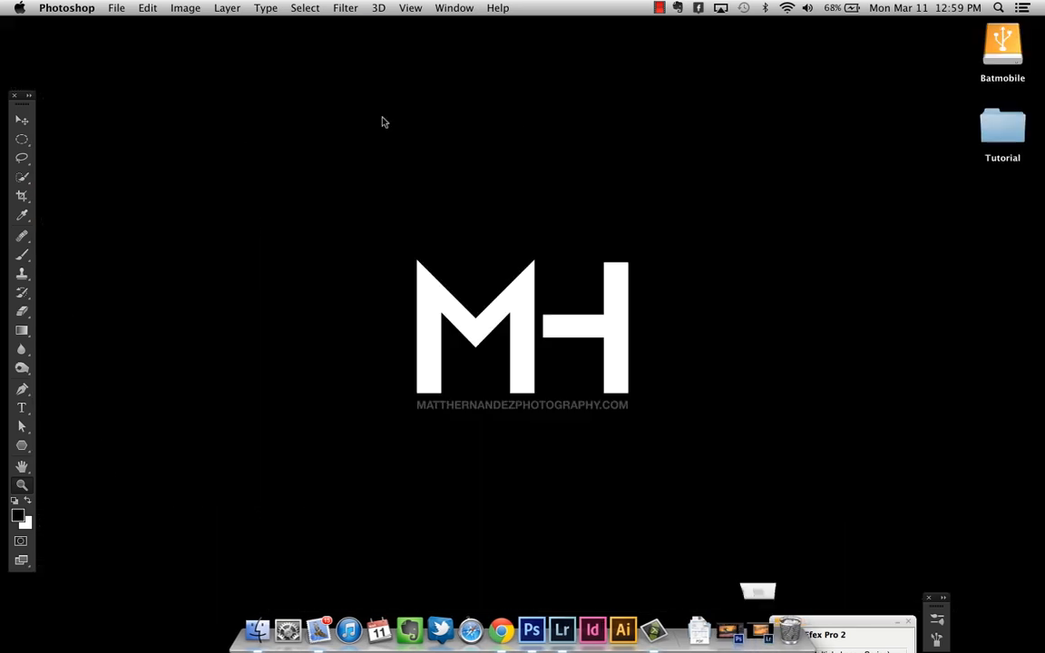
left_click(584, 190)
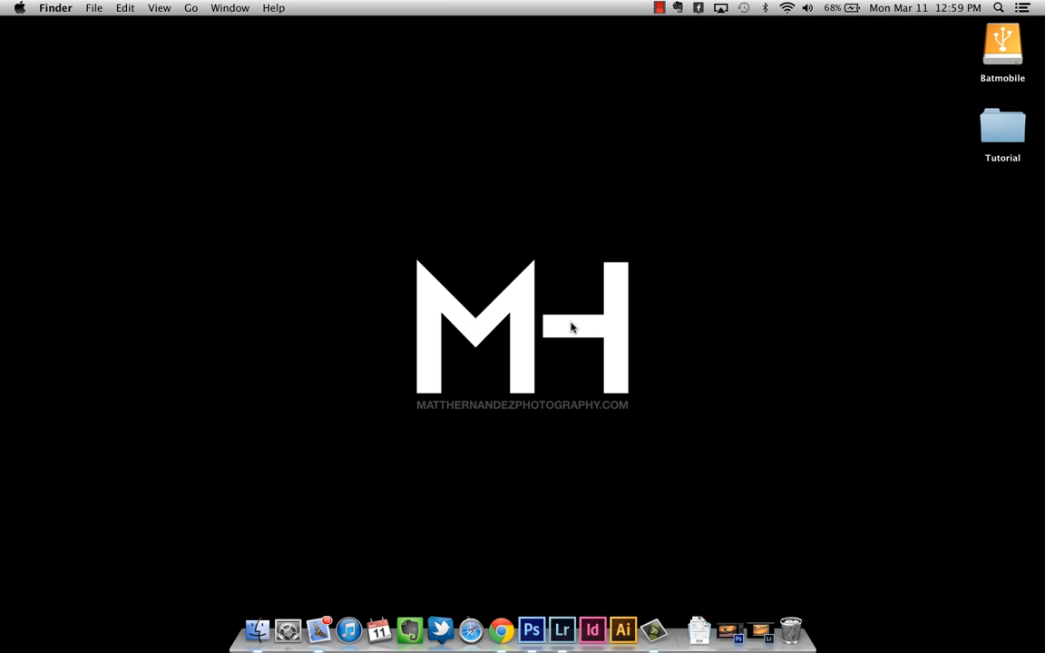